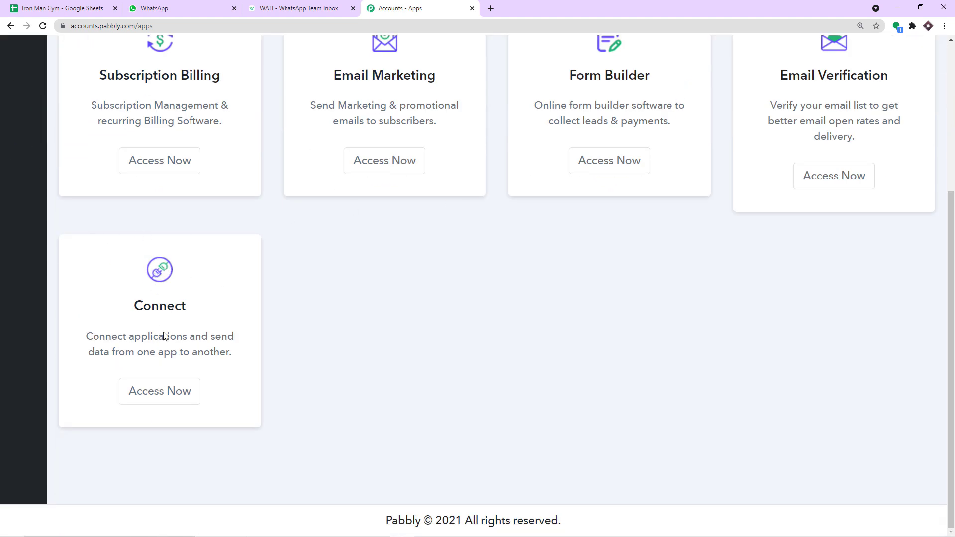
# Step: Open Pabbly Connect and create a workflow named "Google Sheets to WhatsApp"
pyautogui.click(149, 390)
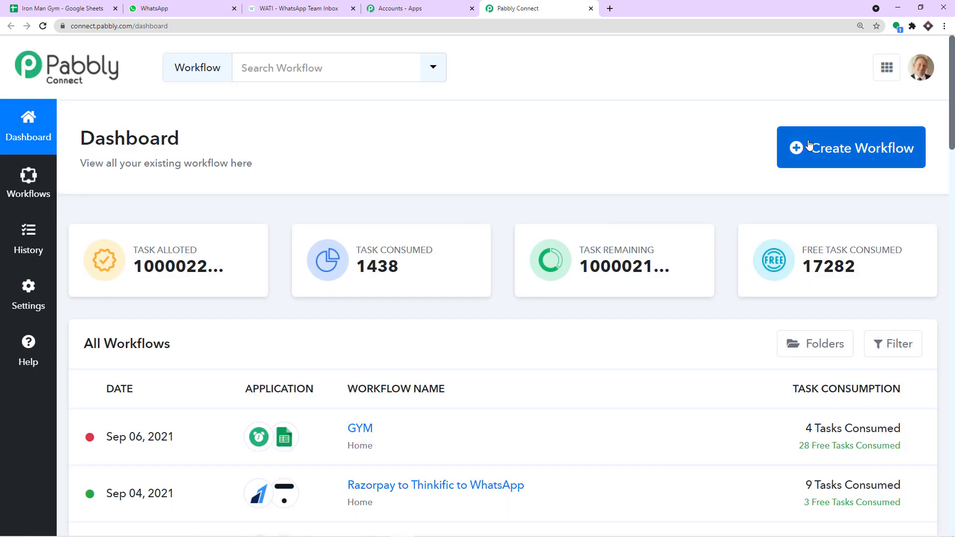
pyautogui.click(808, 144)
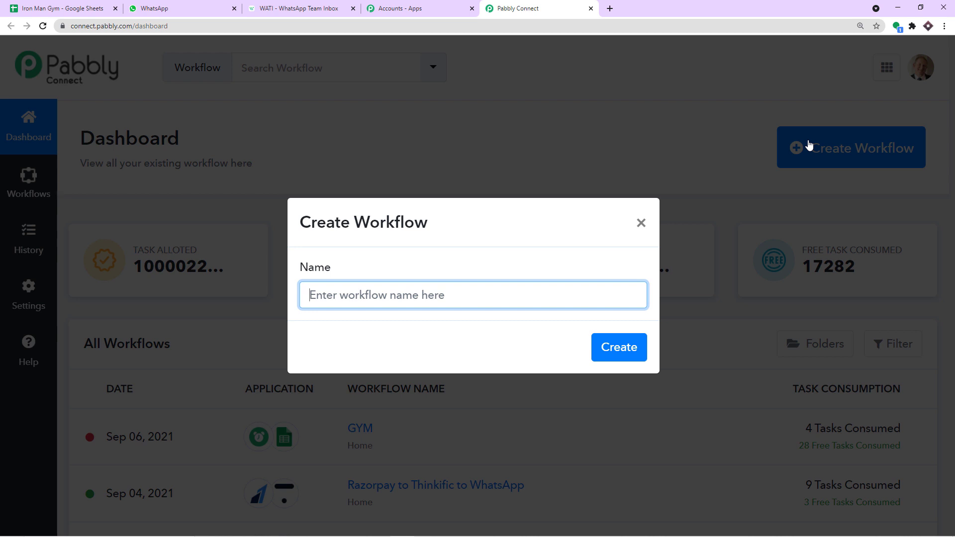
pyautogui.write('Google')
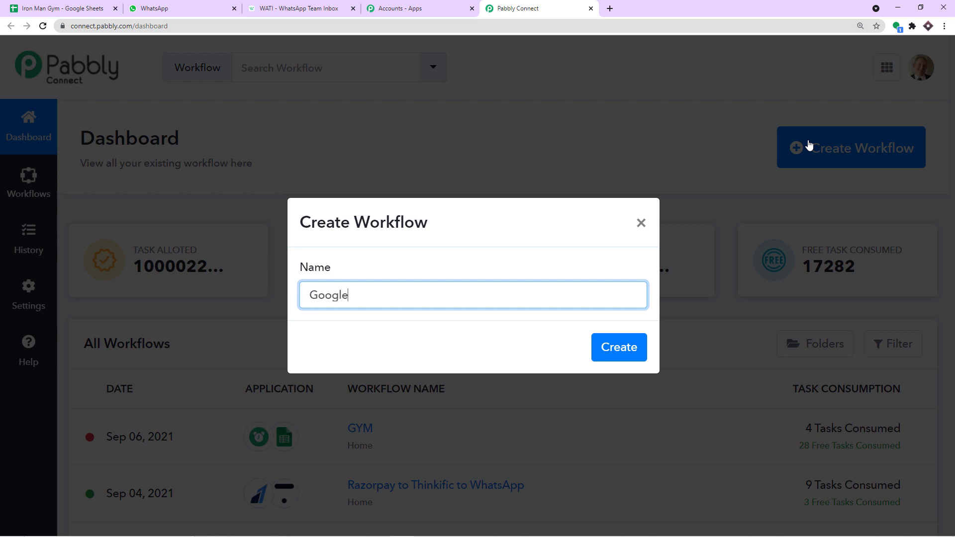
pyautogui.write(' Sheets to WhatsApp')
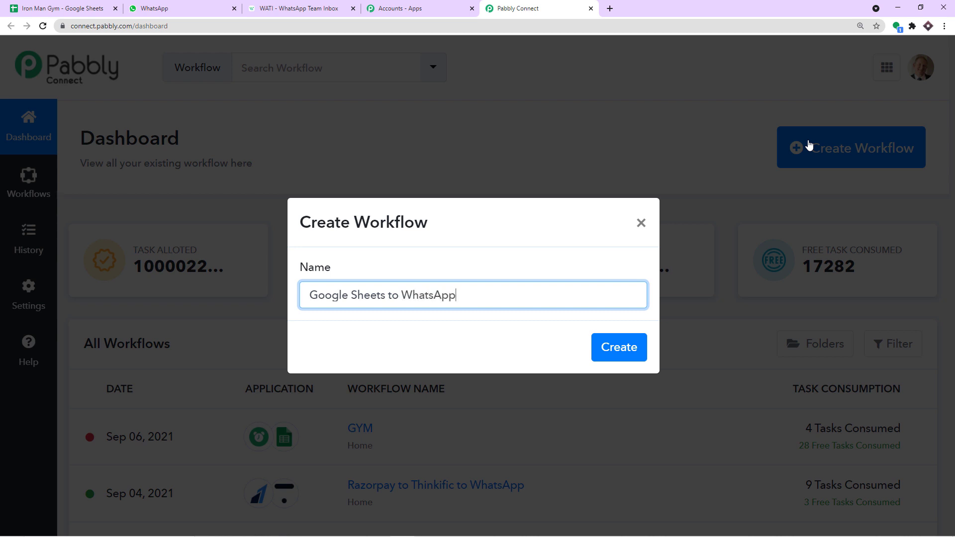
pyautogui.click(630, 358)
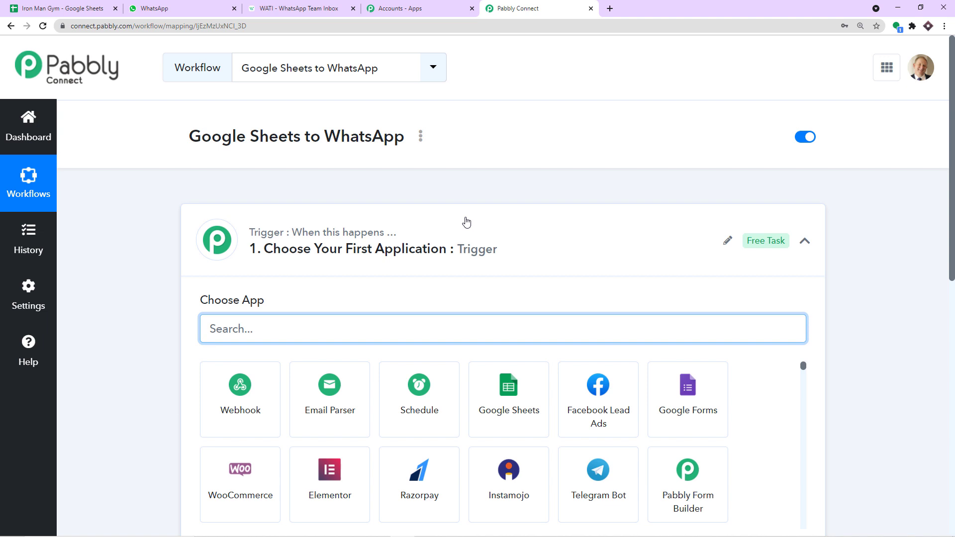
pyautogui.click(466, 223)
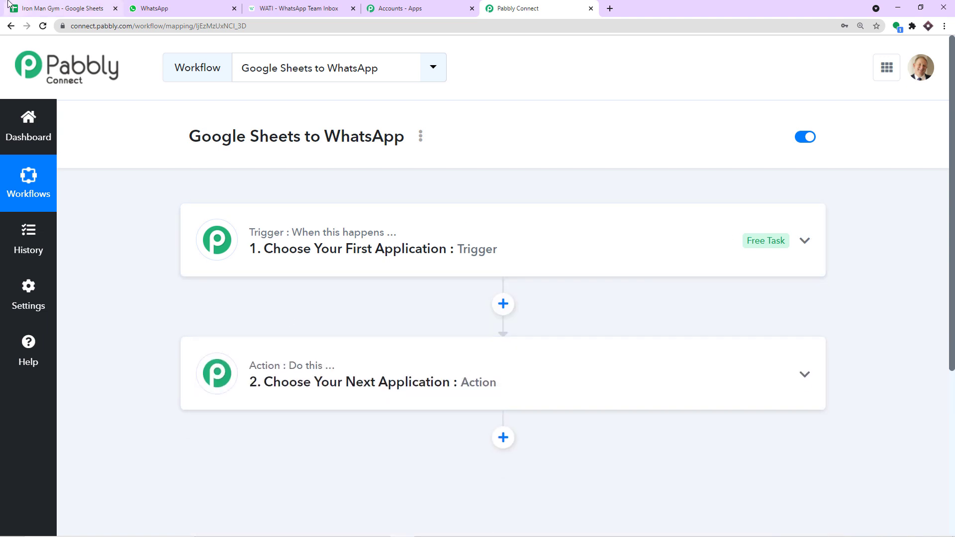
# Step: Consult the Iron Man Gym sheet and choose Schedule as the workflow's trigger application
pyautogui.click(62, 9)
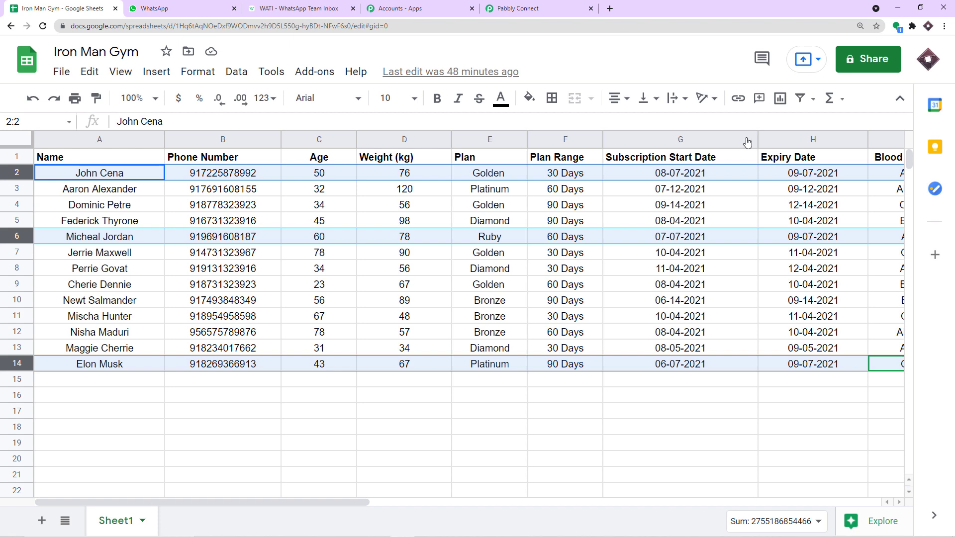
pyautogui.click(544, 8)
pyautogui.click(382, 236)
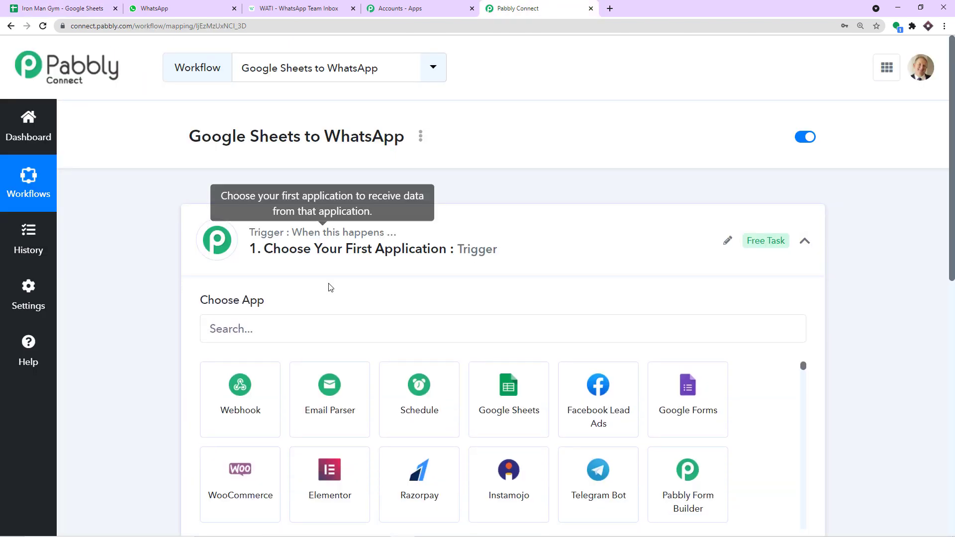
pyautogui.click(284, 330)
pyautogui.write('sche')
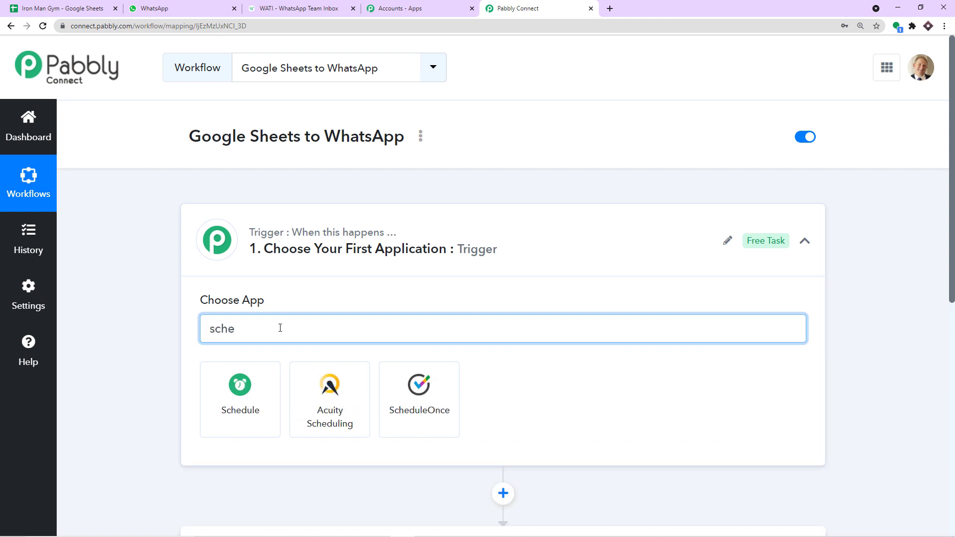
pyautogui.click(258, 394)
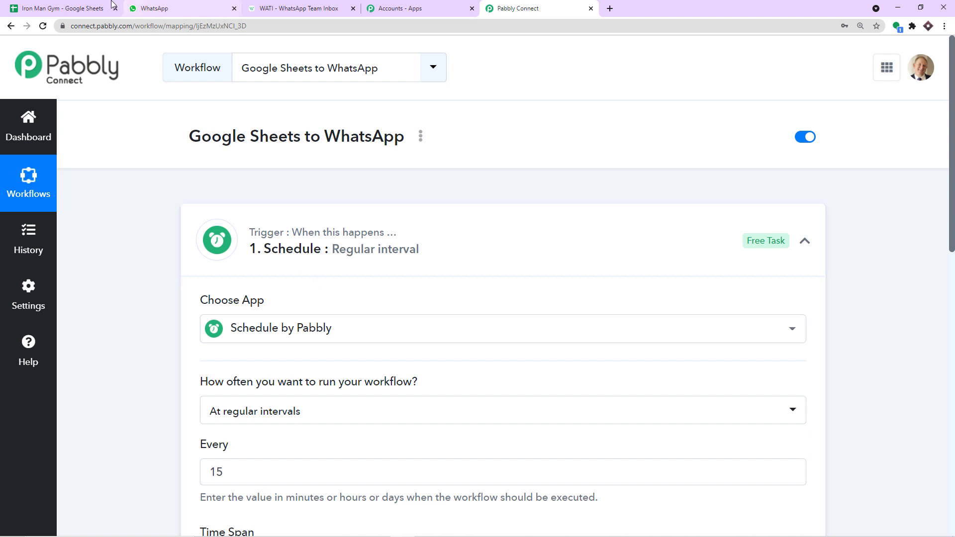
# Step: Recheck the Iron Man Gym sheet and set the schedule trigger to run the workflow every day
pyautogui.click(62, 8)
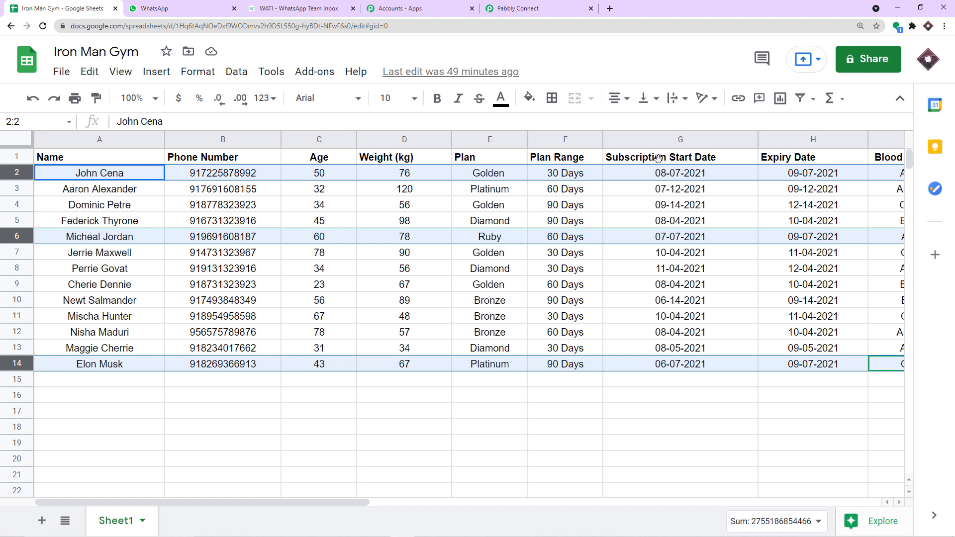
pyautogui.click(563, 8)
pyautogui.scroll(-2, 515, 225)
pyautogui.scroll(-3, 515, 224)
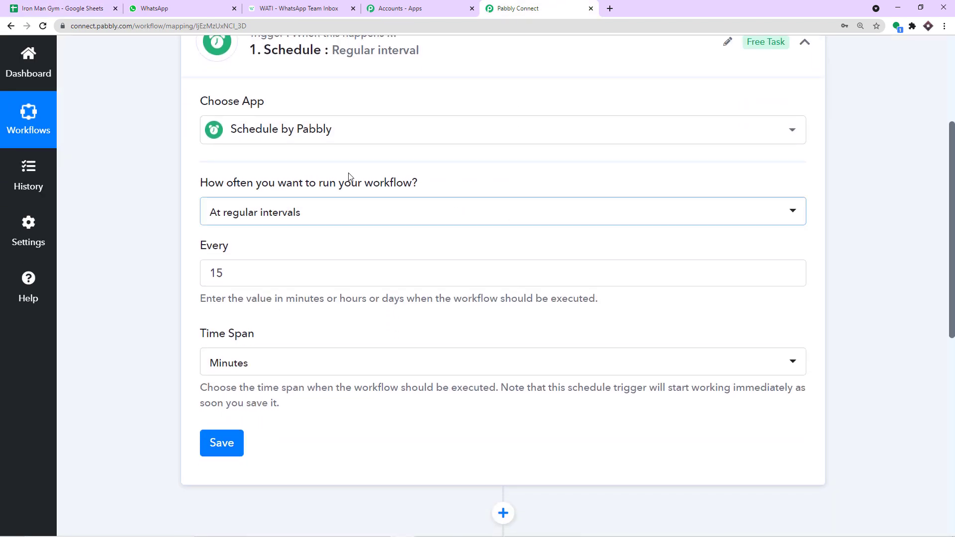
pyautogui.moveTo(207, 190)
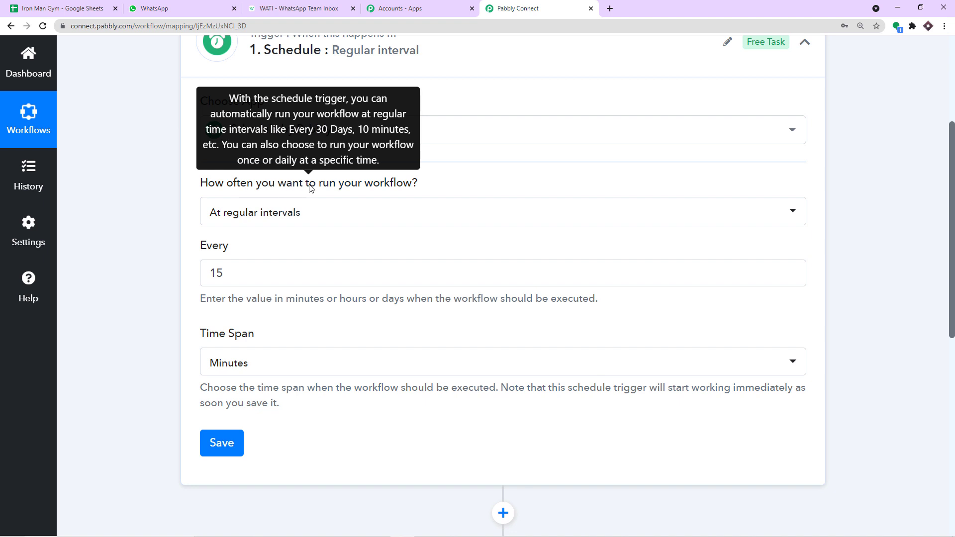
pyautogui.click(321, 217)
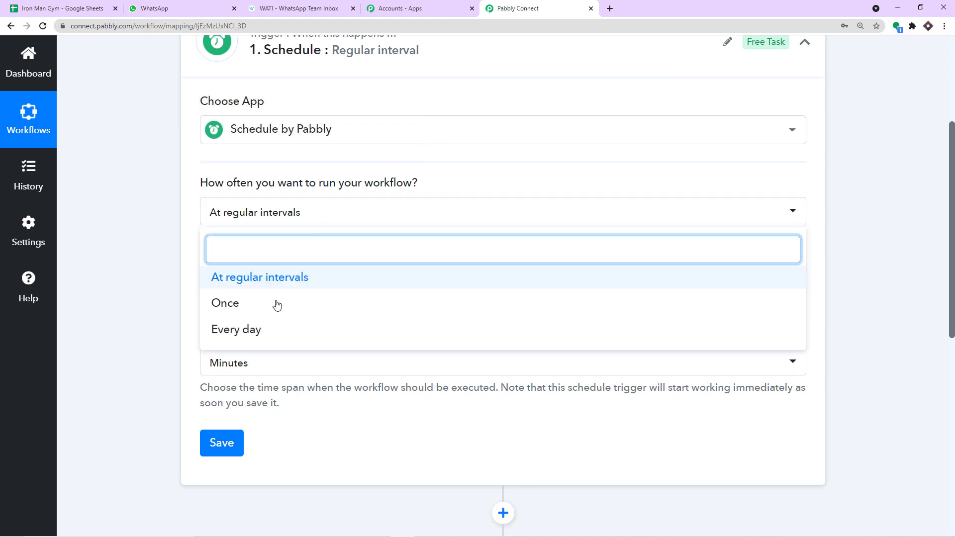
pyautogui.click(272, 329)
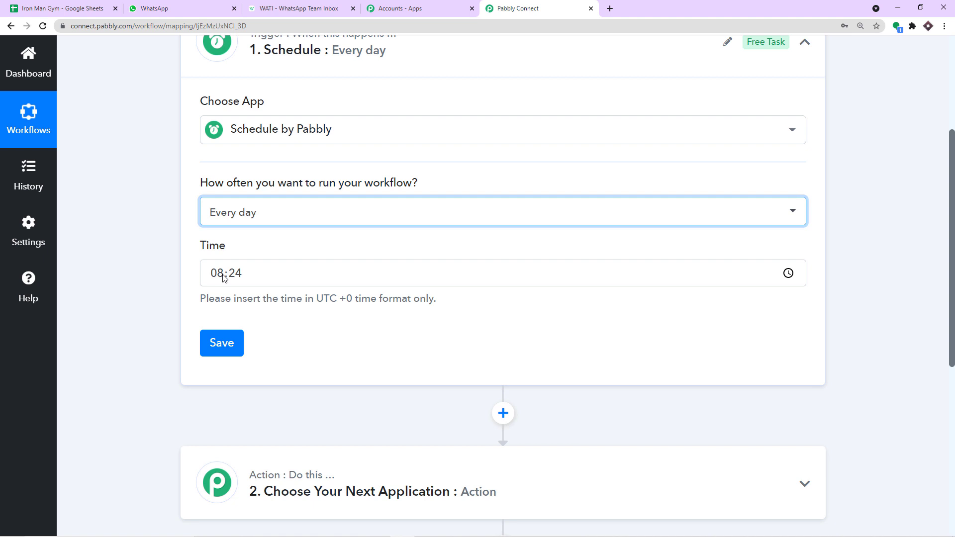
pyautogui.moveTo(201, 300); pyautogui.dragTo(441, 318)
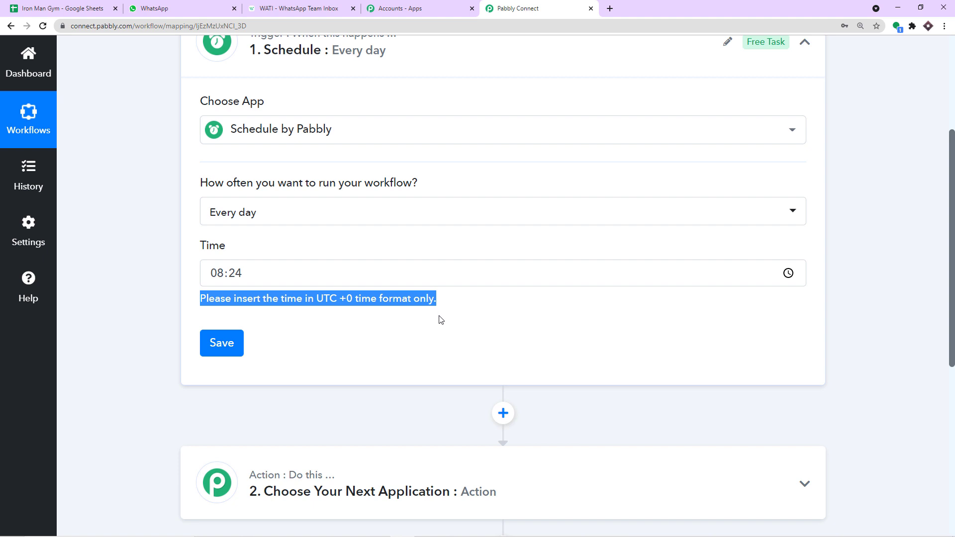
# Step: Open Savvy Time's UTC to IST converter in a new browser tab
pyautogui.click(609, 8)
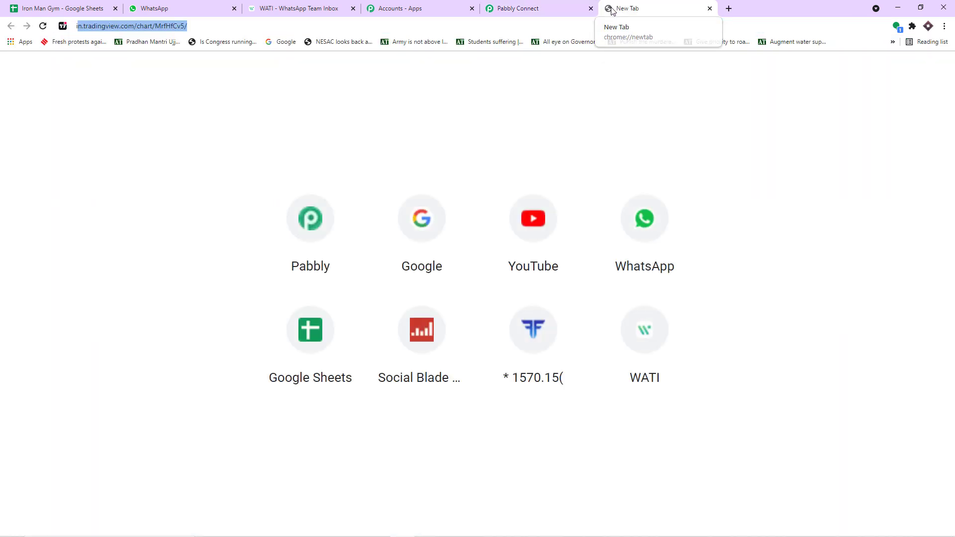
pyautogui.write('ist')
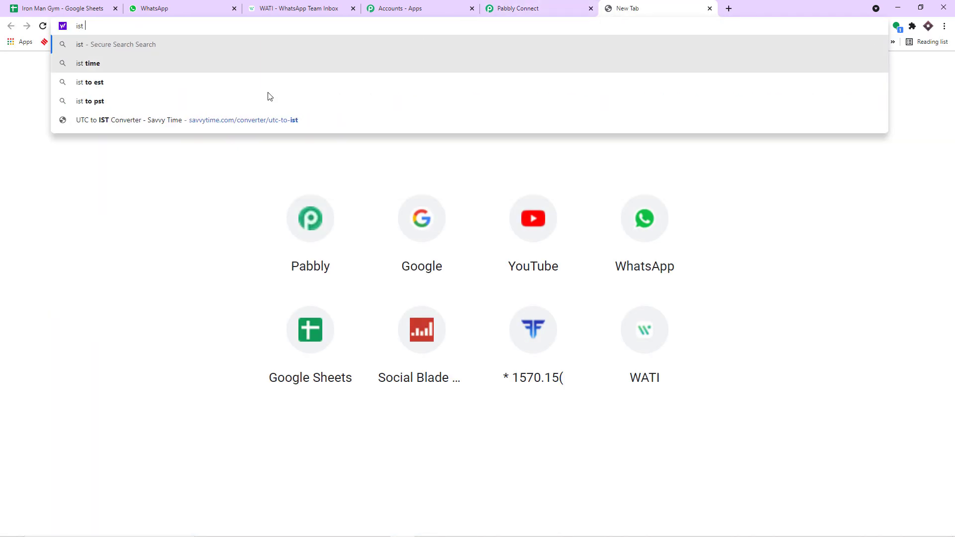
pyautogui.click(209, 120)
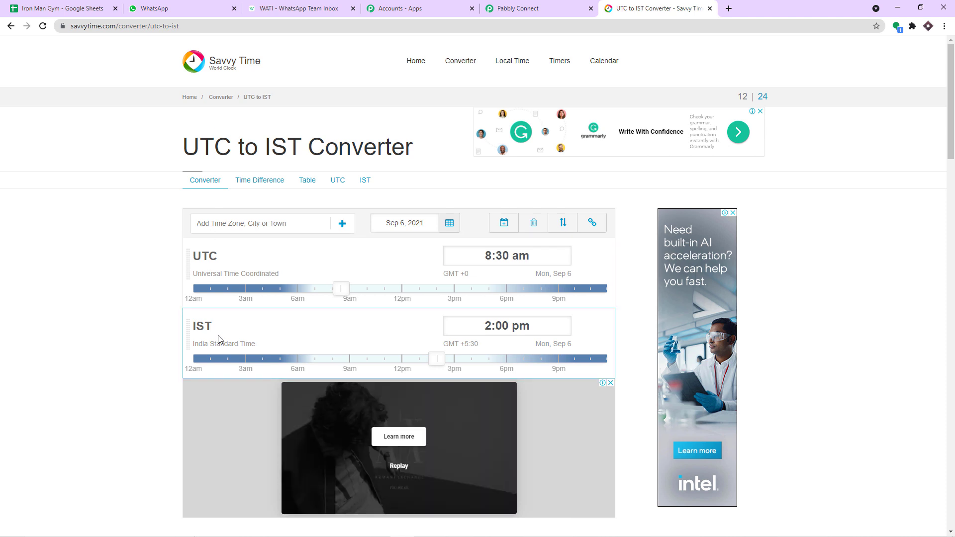
# Step: Set the IST time in the converter to 4:30 pm to get the matching UTC time
pyautogui.doubleClick(194, 326)
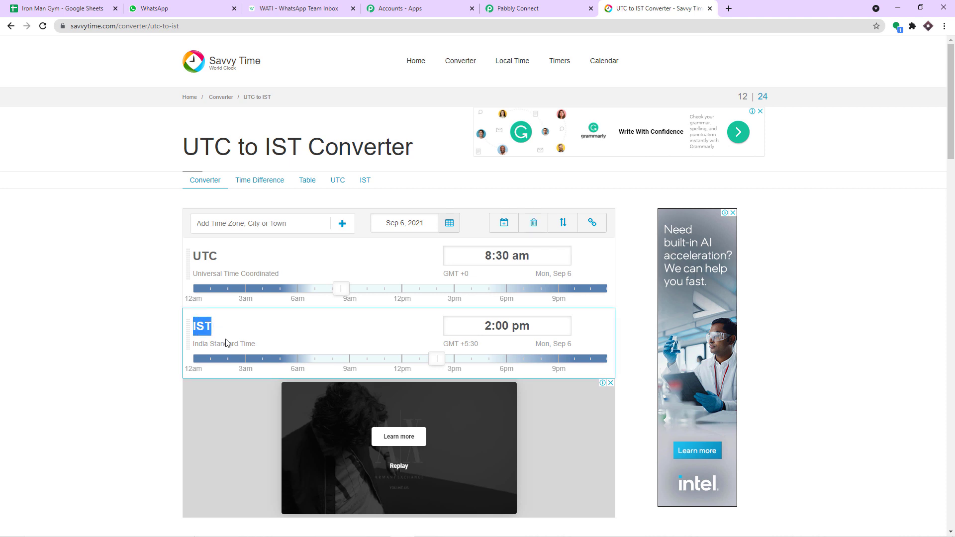
pyautogui.click(492, 325)
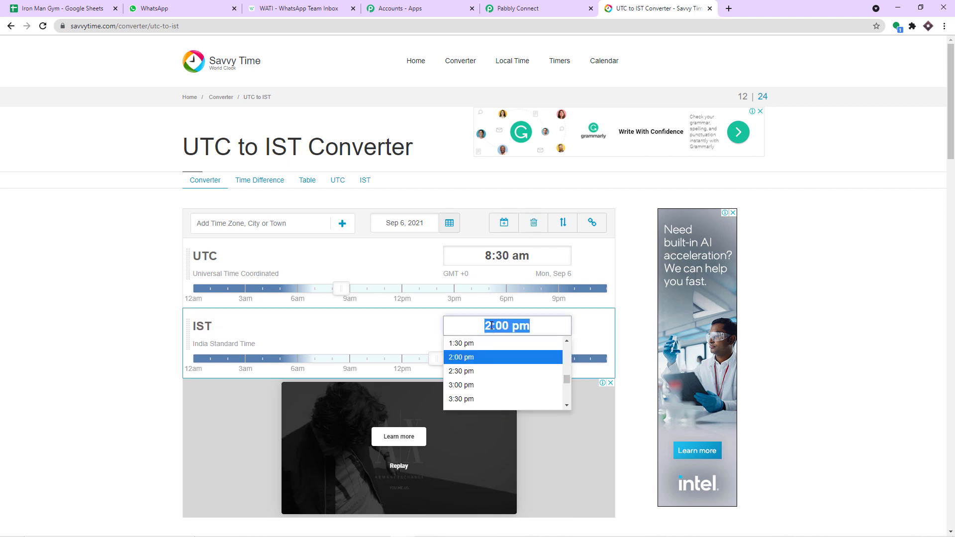
pyautogui.click(491, 326)
pyautogui.press('BackSpace')
pyautogui.write('4')
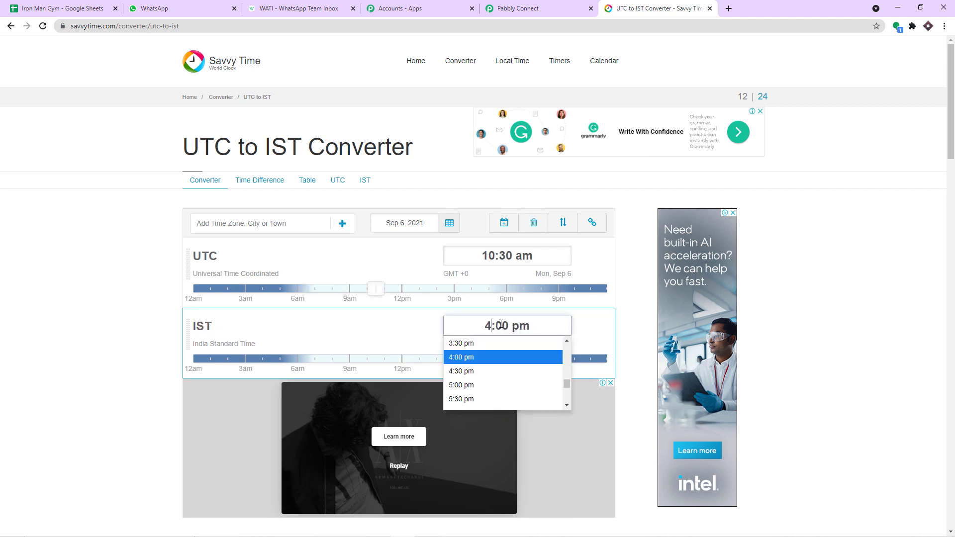
pyautogui.click(501, 324)
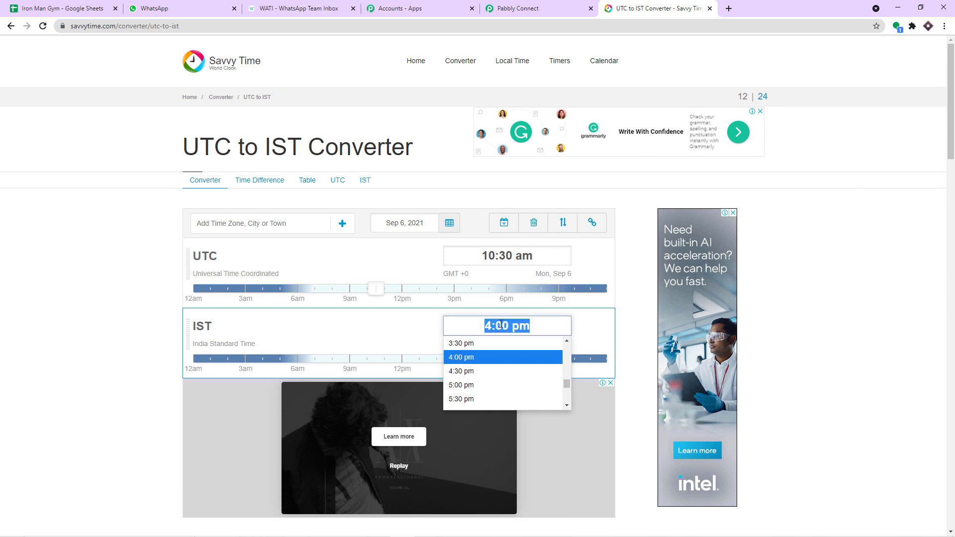
pyautogui.click(501, 324)
pyautogui.press('BackSpace')
pyautogui.write('3')
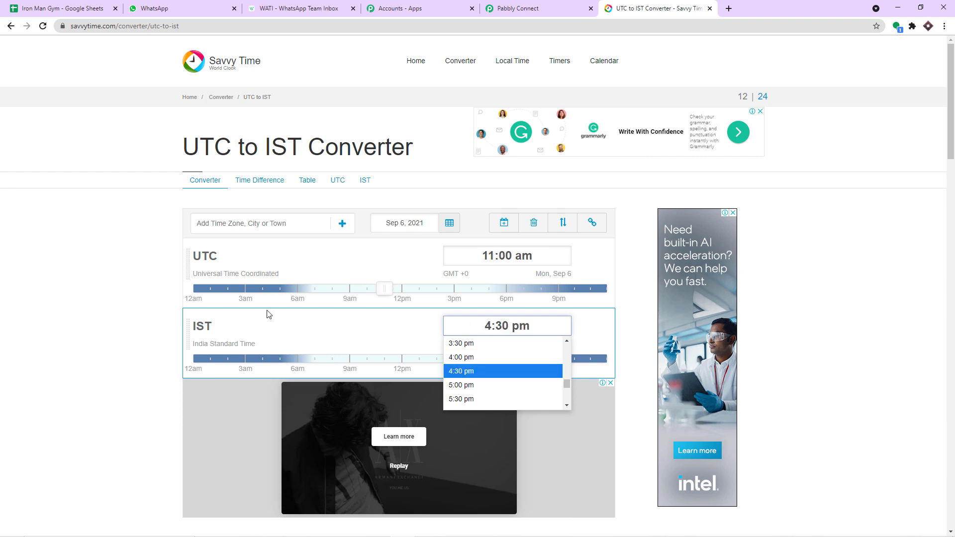
pyautogui.click(141, 313)
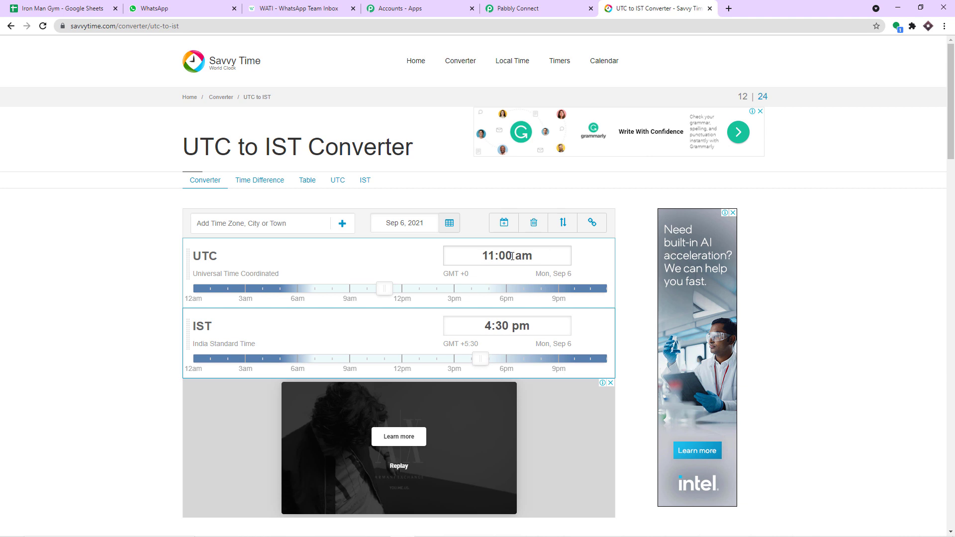
# Step: Return to the Pabbly Connect workflow, set the daily schedule time to 11:00 and save the trigger
pyautogui.click(526, 8)
pyautogui.click(219, 274)
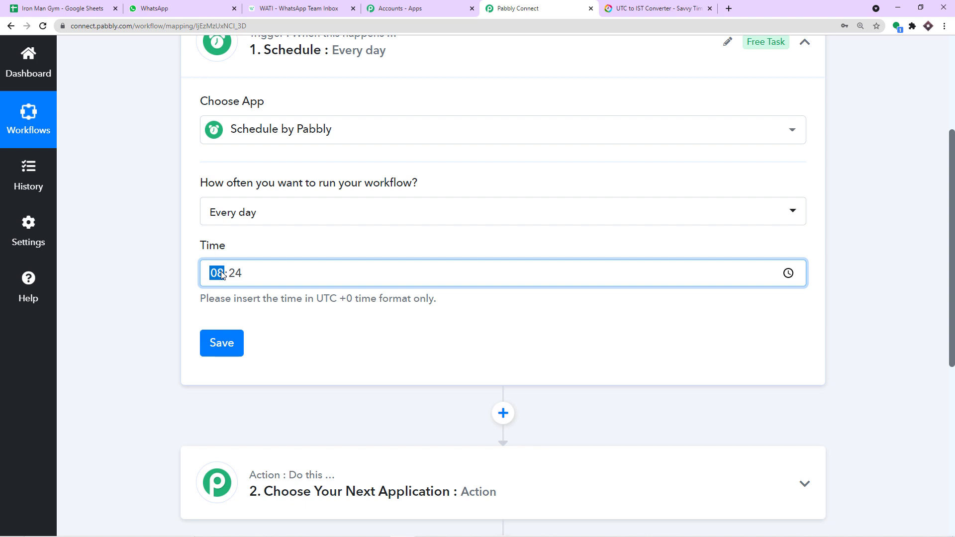
pyautogui.write('11:00')
pyautogui.click(298, 244)
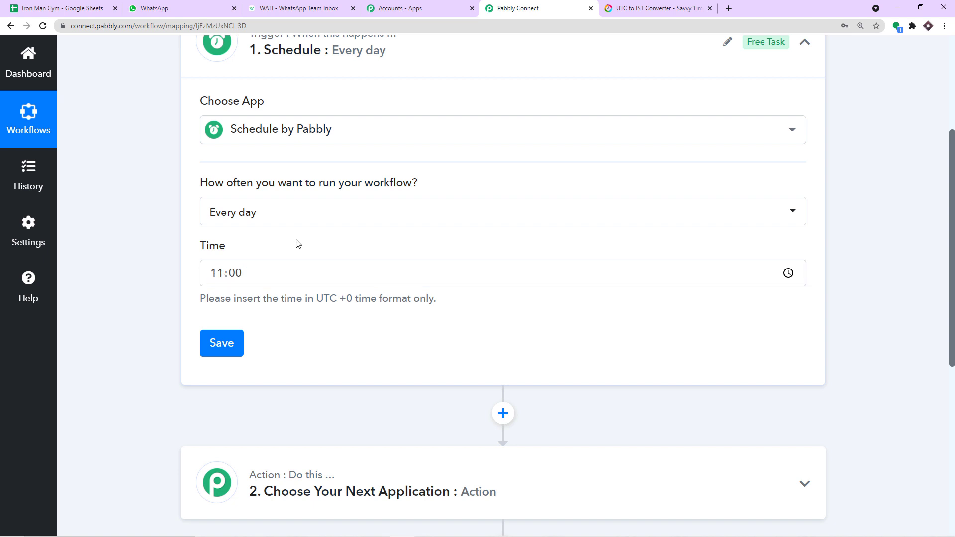
pyautogui.click(231, 346)
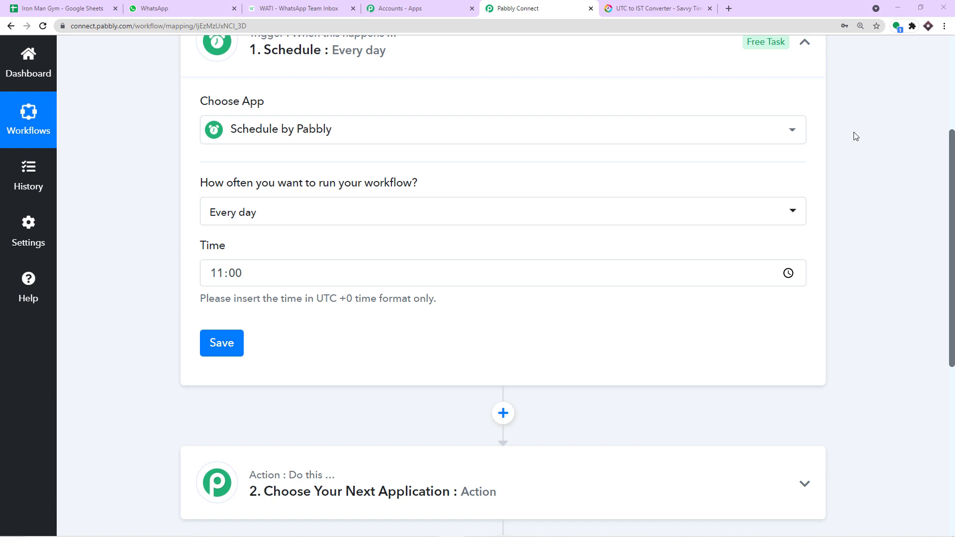
# Step: Review the member records in rows 2 to 14 of the Iron Man Gym sheet, from name to blood group
pyautogui.scroll(-1, 856, 135)
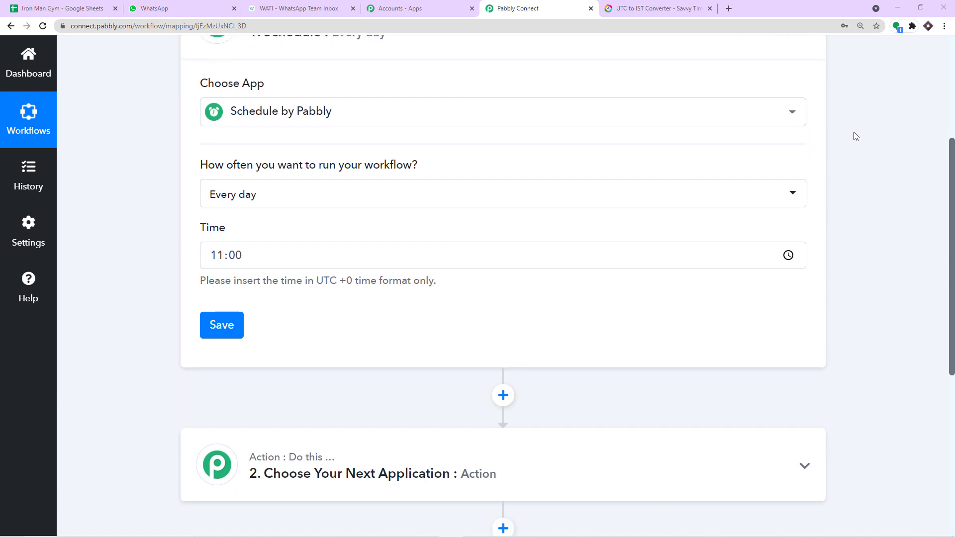
pyautogui.scroll(-3, 855, 135)
pyautogui.scroll(-1, 855, 135)
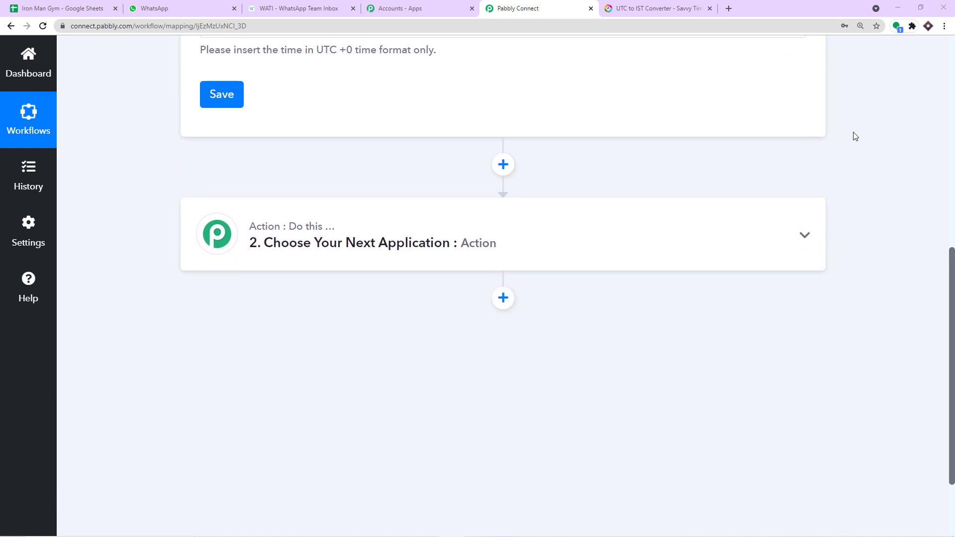
pyautogui.click(69, 7)
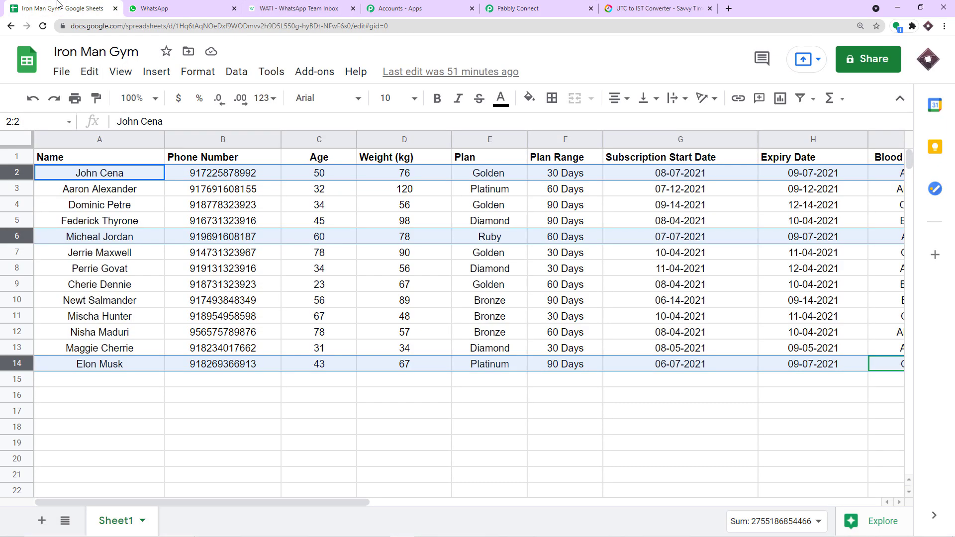
pyautogui.click(99, 284)
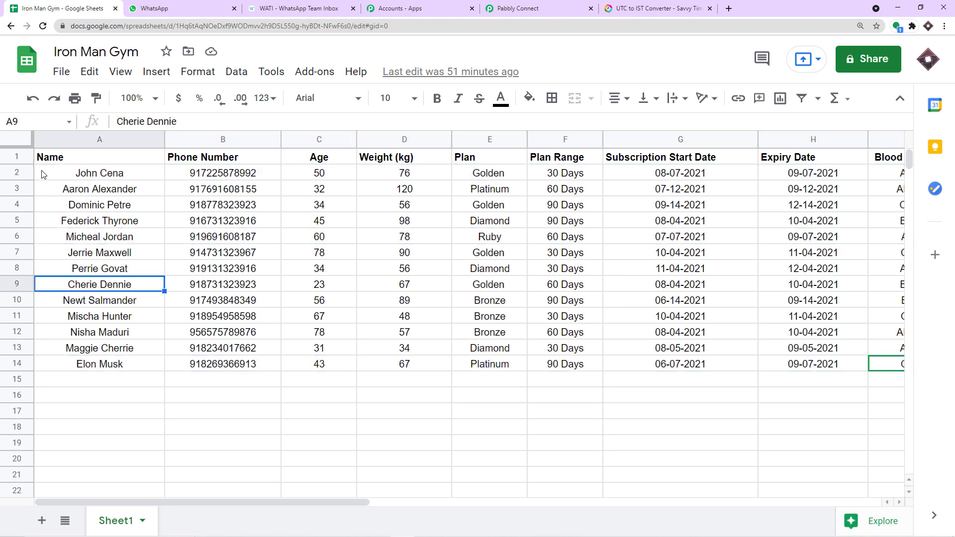
pyautogui.moveTo(44, 176); pyautogui.dragTo(686, 333)
pyautogui.moveTo(800, 364); pyautogui.dragTo(579, 363)
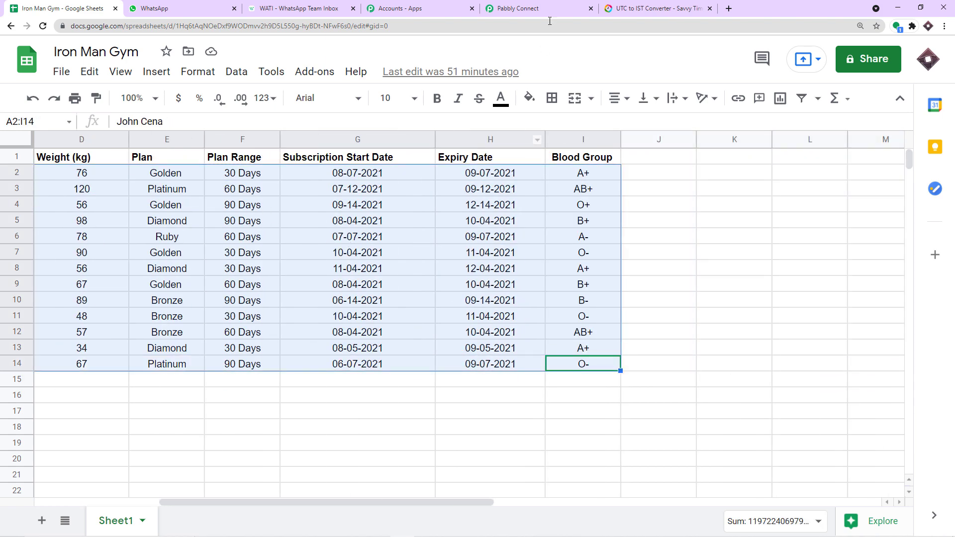
# Step: Return to the Pabbly Connect workflow and configure the next action with Google Sheets as the app and Get Row(s) as the event
pyautogui.click(525, 8)
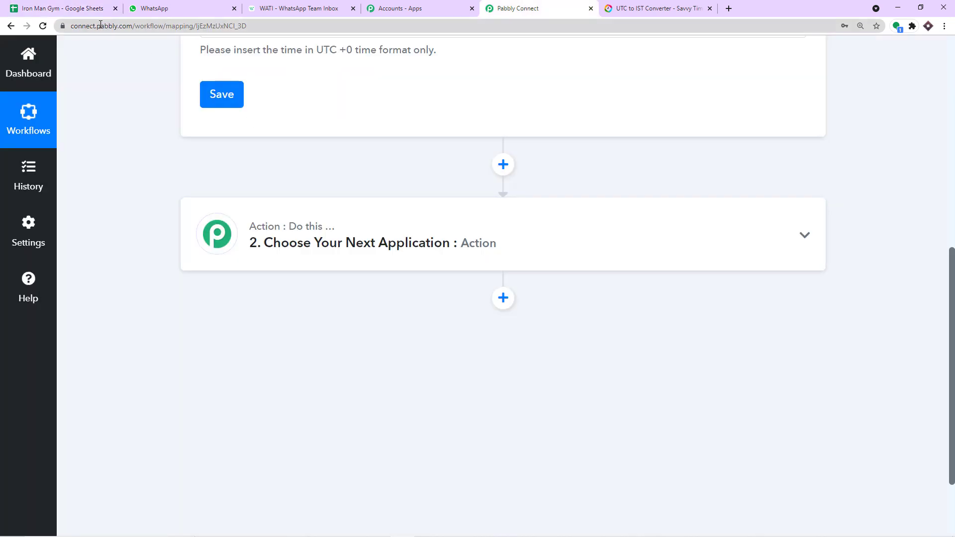
pyautogui.click(309, 241)
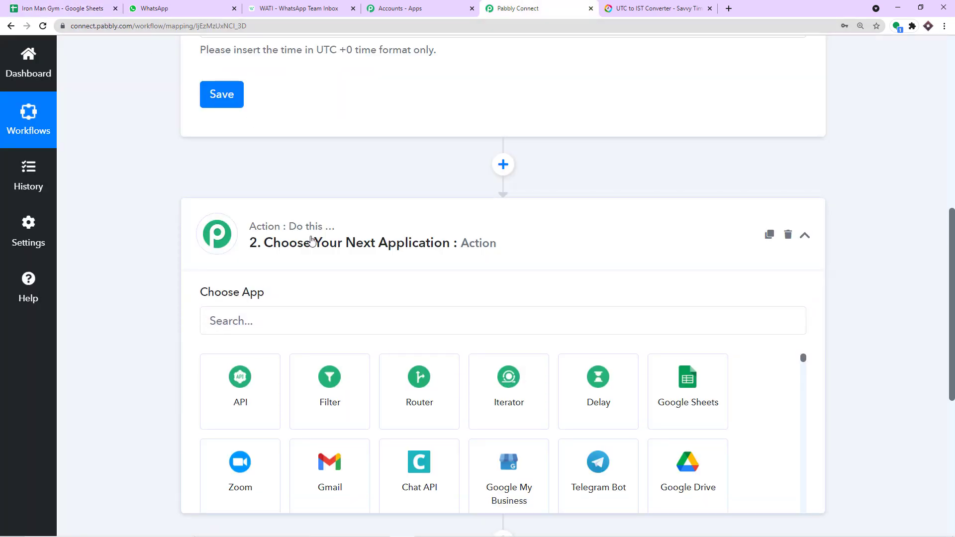
pyautogui.scroll(-2, 293, 251)
pyautogui.click(272, 224)
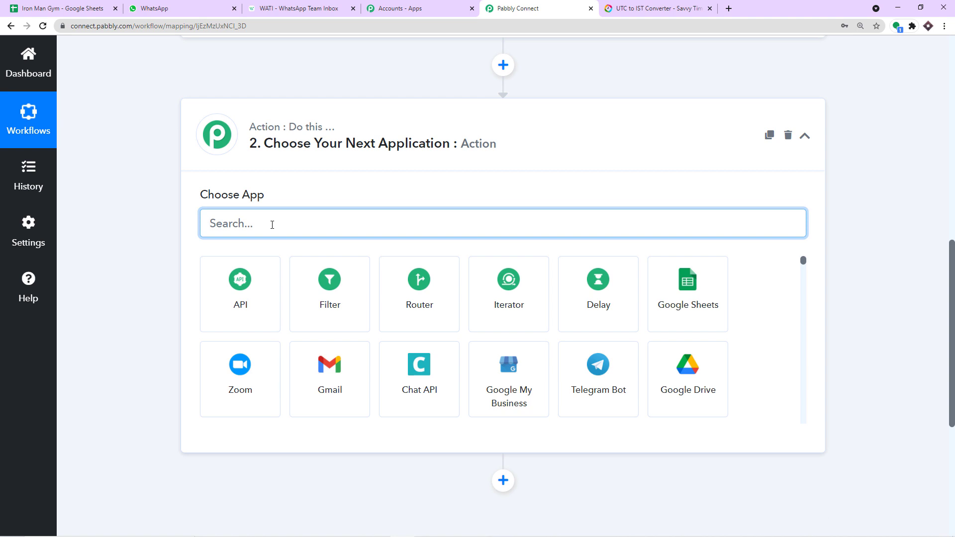
pyautogui.write('goog')
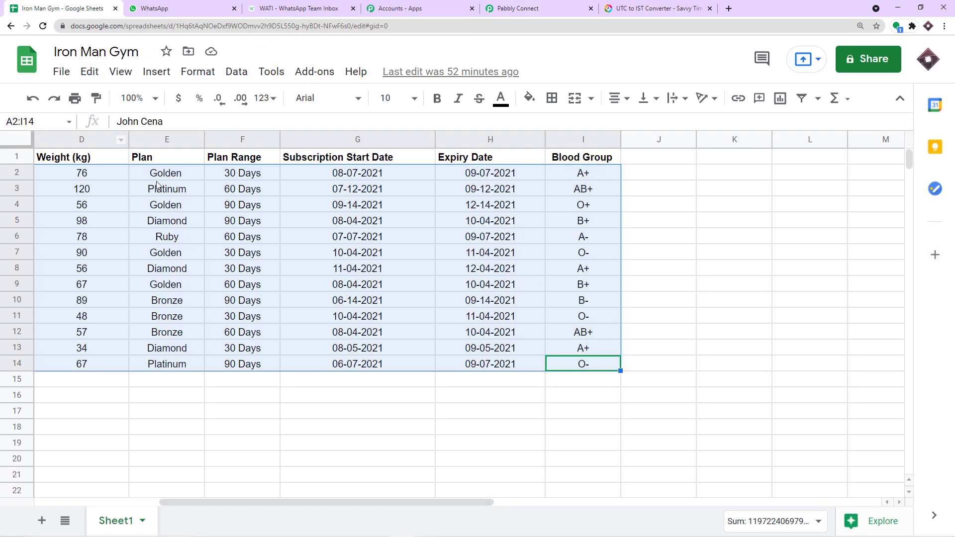
pyautogui.click(541, 8)
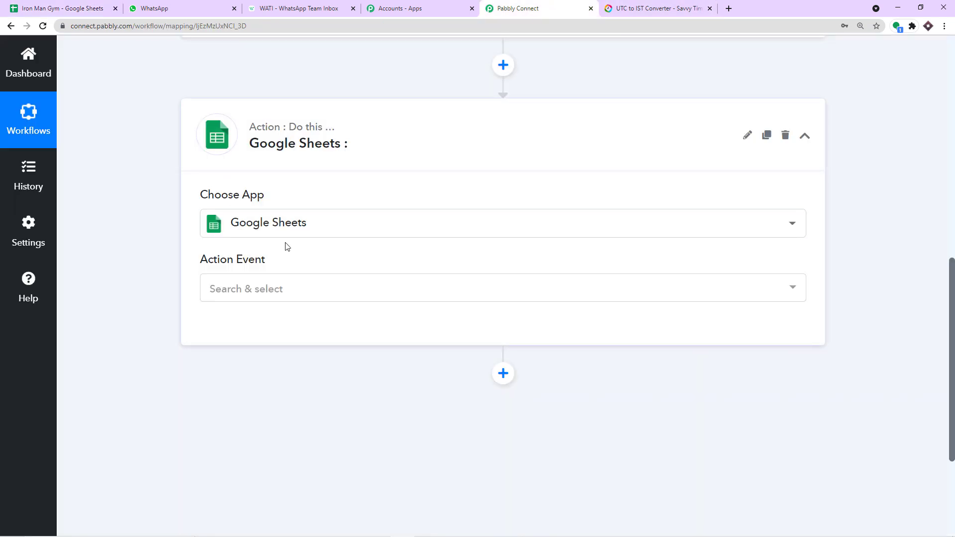
pyautogui.click(277, 292)
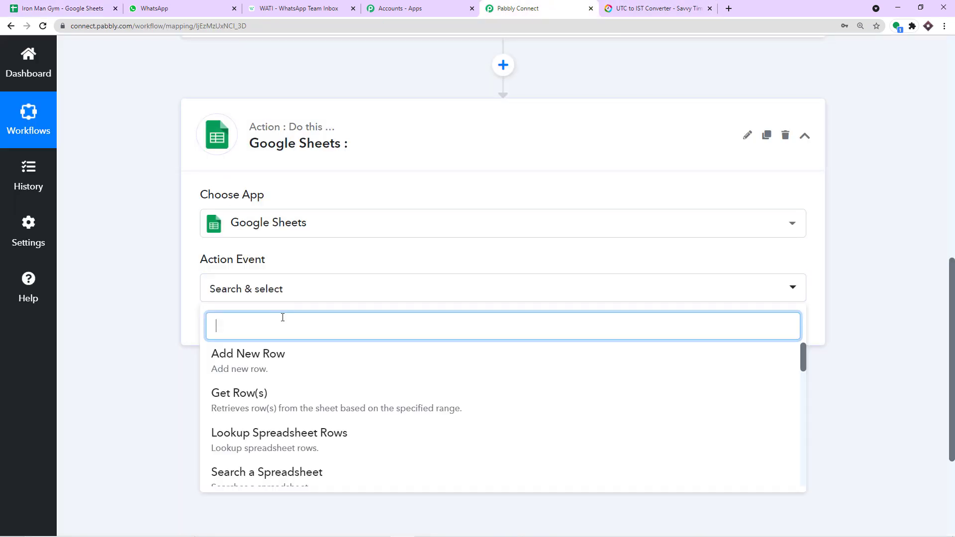
pyautogui.click(268, 397)
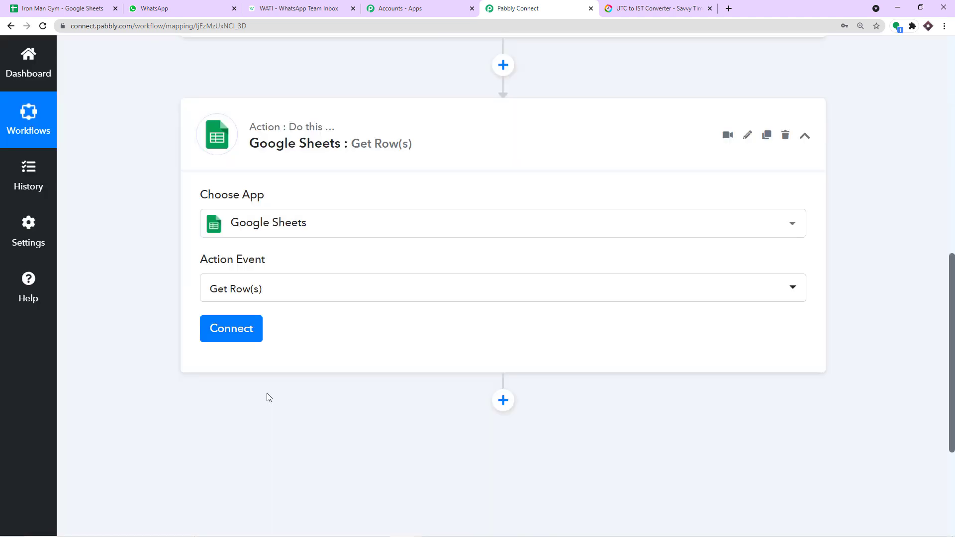
# Step: Start adding a new Google Sheets connection for the Get Row(s) action and bring up the Google sign-in window
pyautogui.click(229, 333)
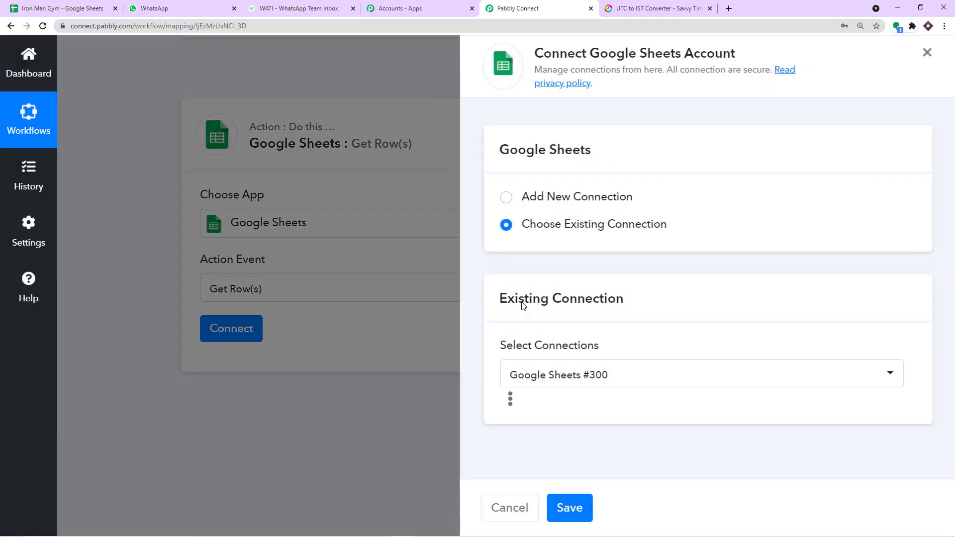
pyautogui.click(547, 200)
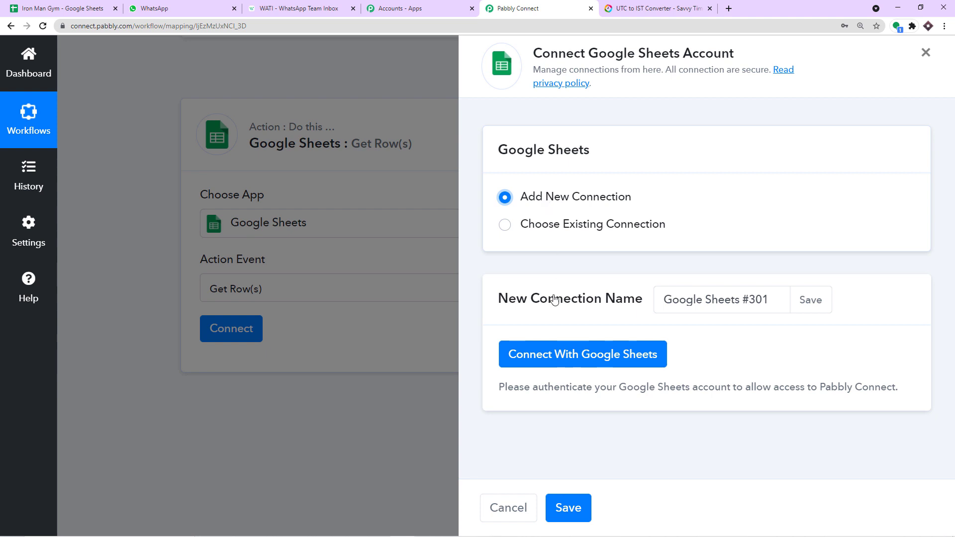
pyautogui.click(565, 360)
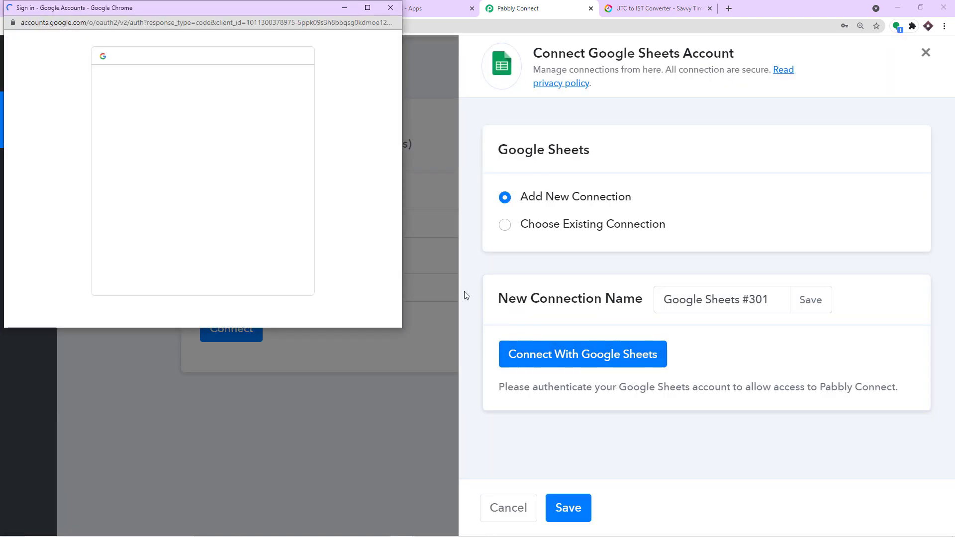
pyautogui.moveTo(214, 10); pyautogui.dragTo(682, 91)
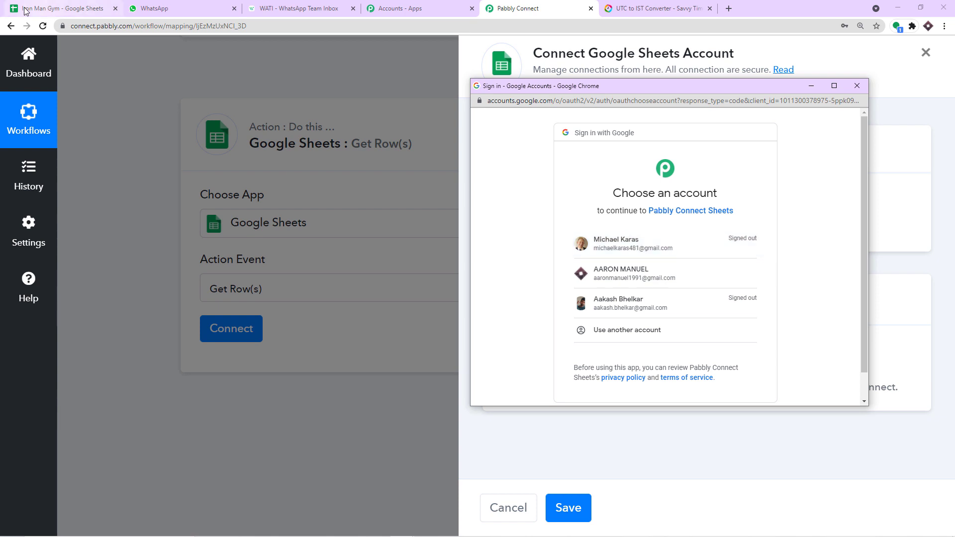
# Step: Choose the Google account that holds the gym sheet and grant Pabbly Connect Sheets access to it
pyautogui.click(42, 13)
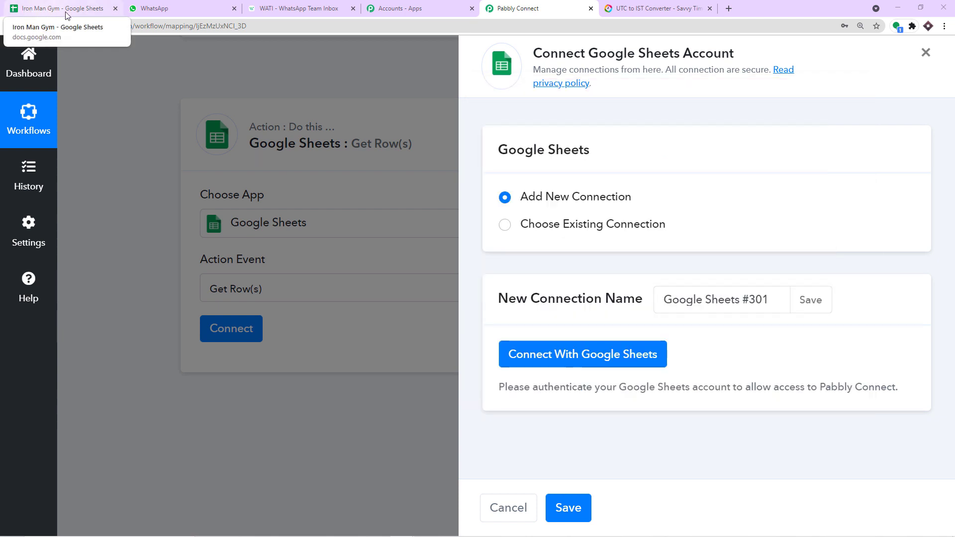
pyautogui.moveTo(501, 535)
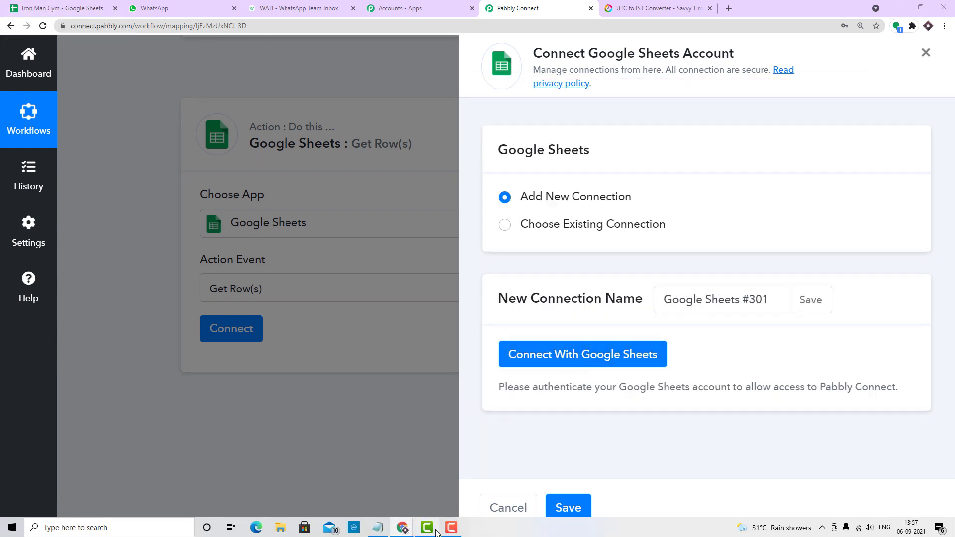
pyautogui.moveTo(403, 529)
pyautogui.click(456, 484)
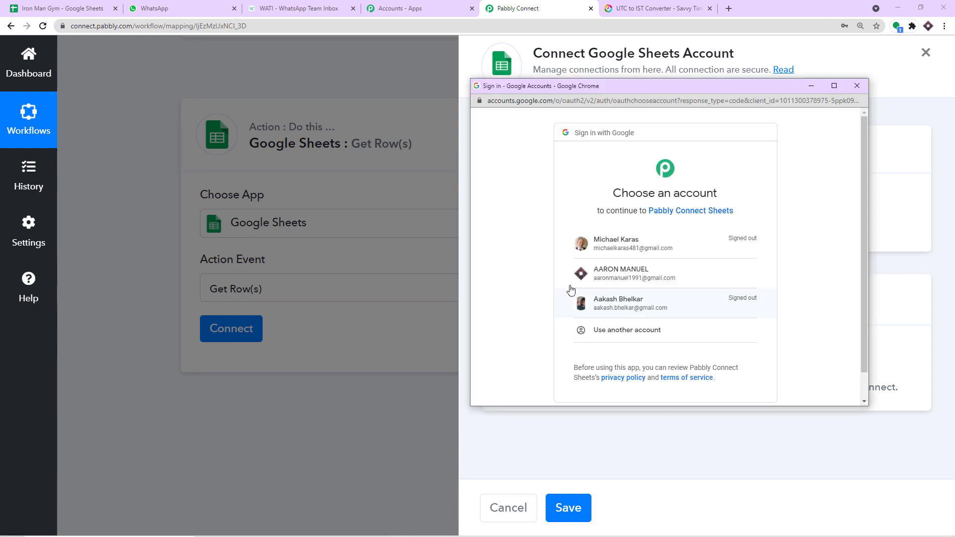
pyautogui.click(614, 275)
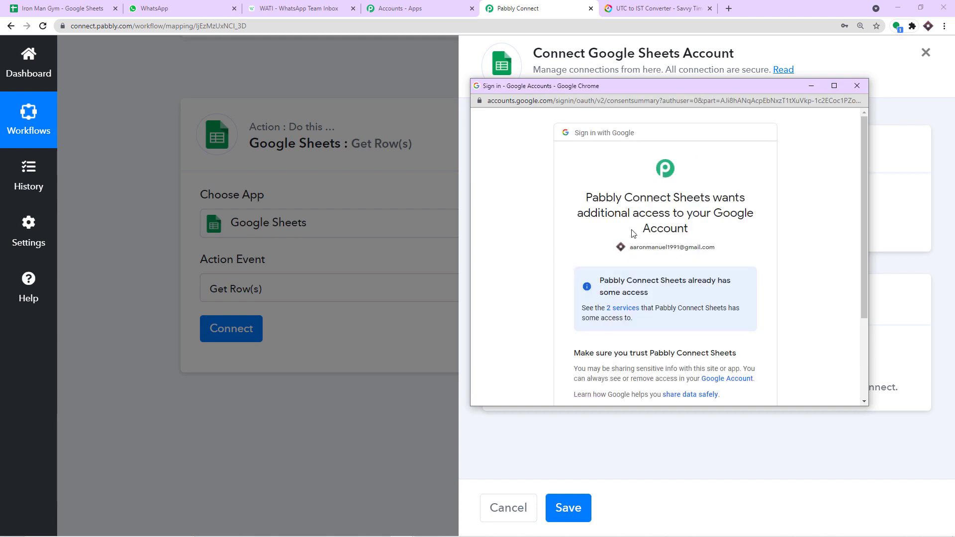
pyautogui.scroll(-3, 632, 242)
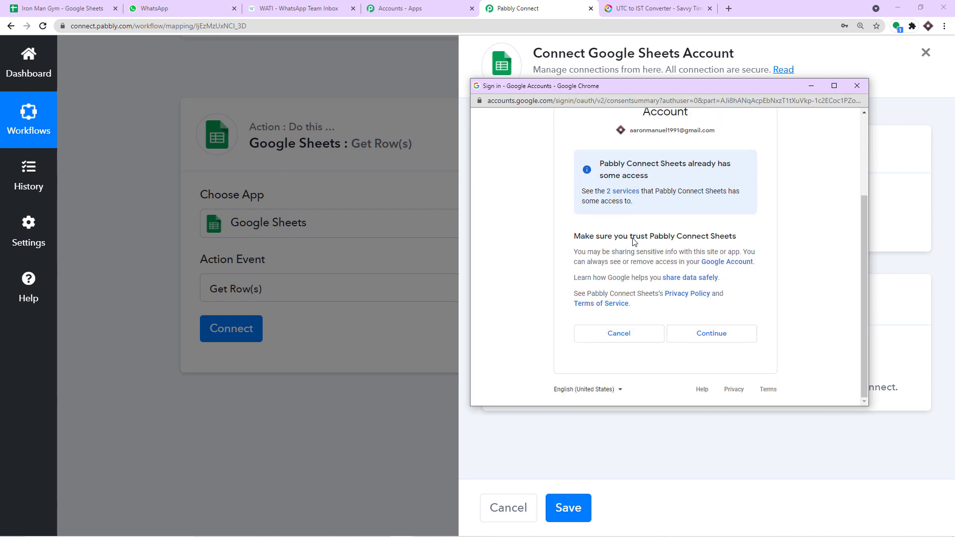
pyautogui.click(698, 334)
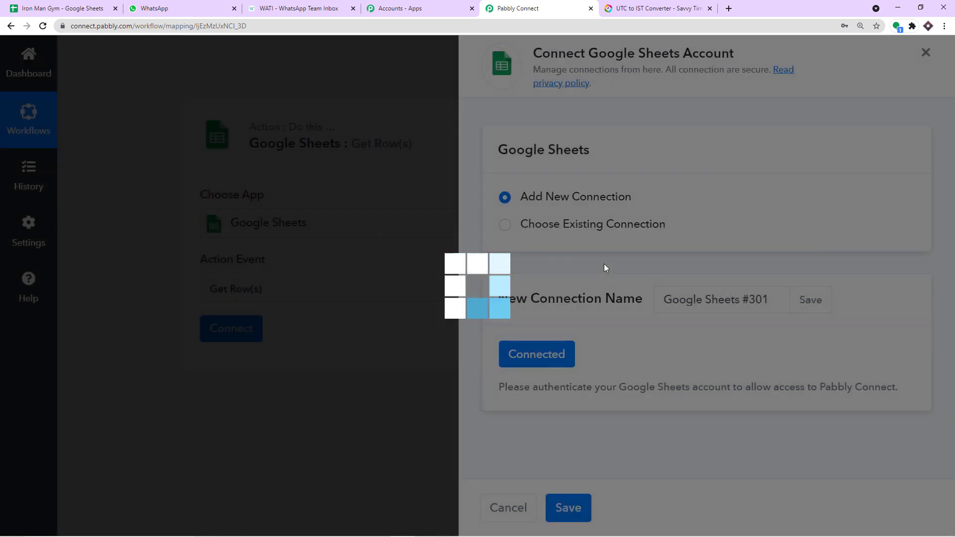
# Step: Review the required spreadsheet, sheet and range fields, then choose Iron Man Gym as the spreadsheet for the Get Row(s) action
pyautogui.scroll(-4, 559, 264)
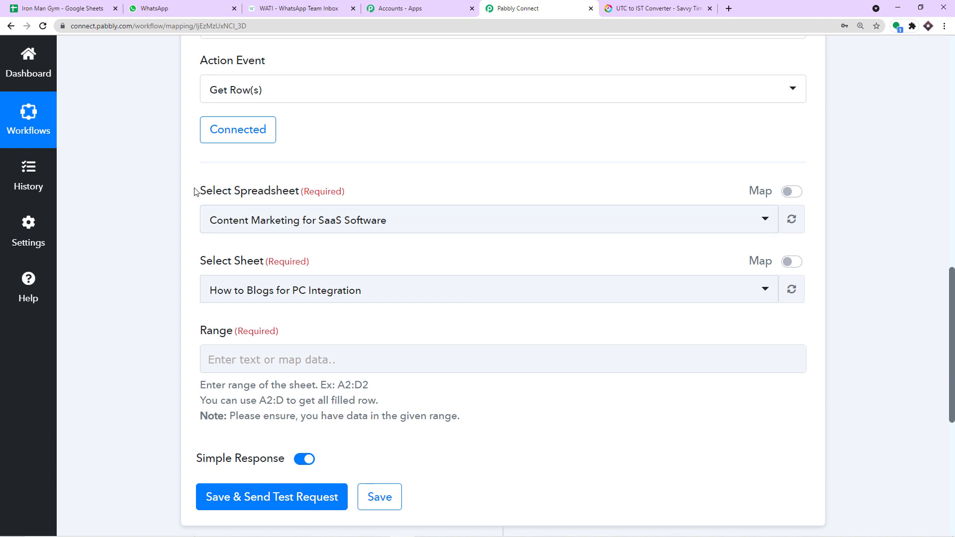
pyautogui.moveTo(195, 191); pyautogui.dragTo(301, 191)
pyautogui.moveTo(201, 262); pyautogui.dragTo(265, 260)
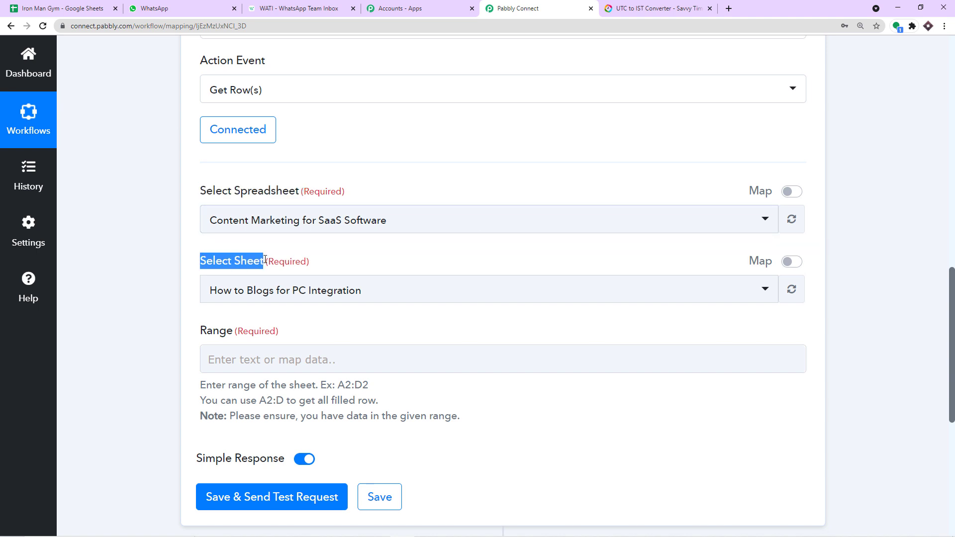
pyautogui.moveTo(191, 333); pyautogui.dragTo(233, 338)
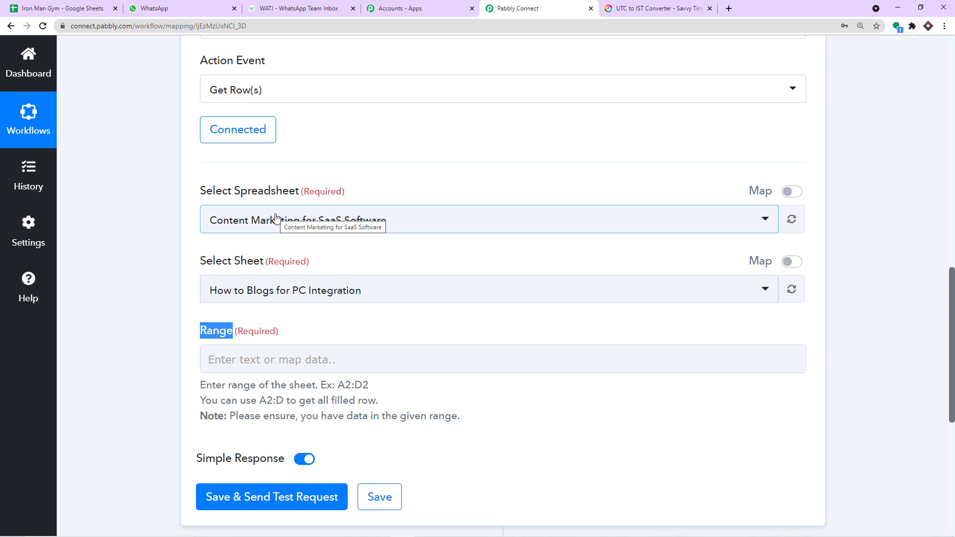
pyautogui.click(80, 10)
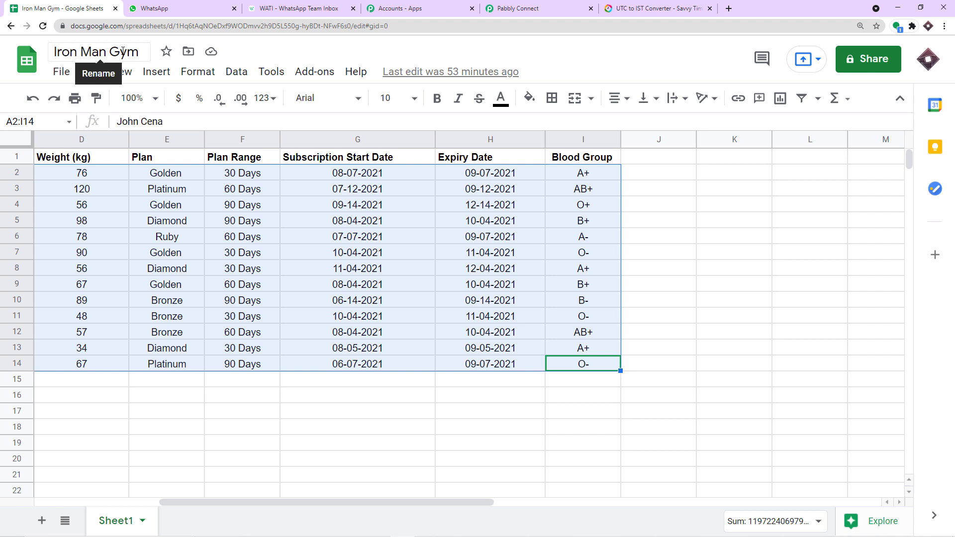
pyautogui.click(537, 8)
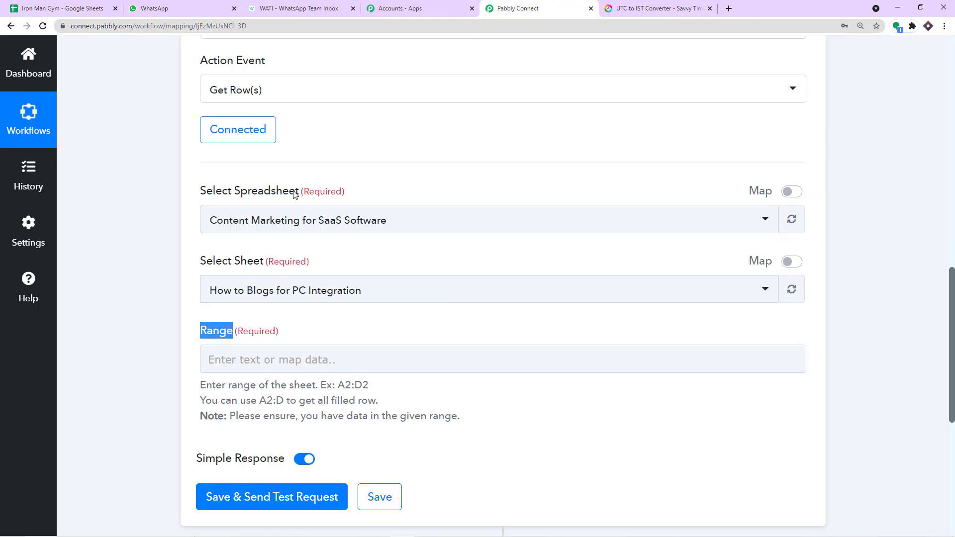
pyautogui.click(275, 225)
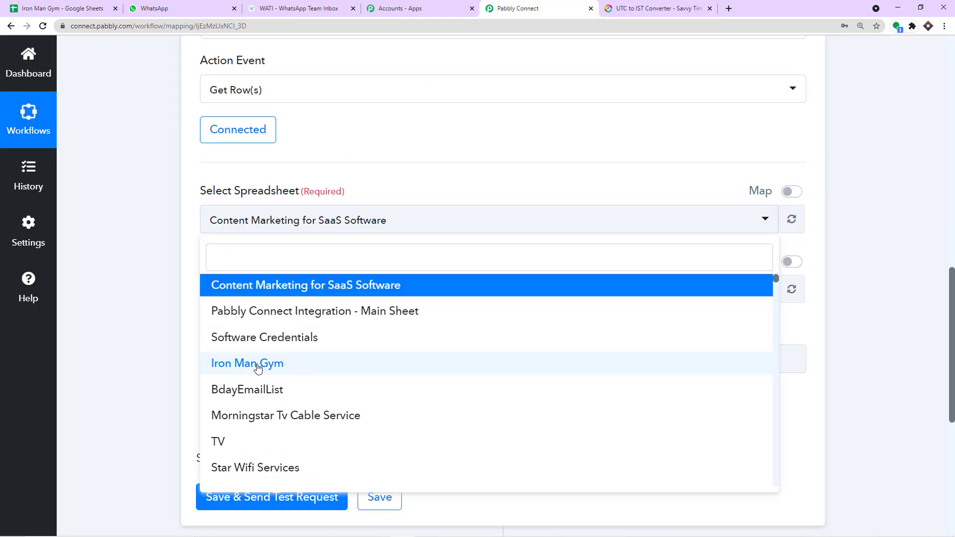
pyautogui.click(257, 367)
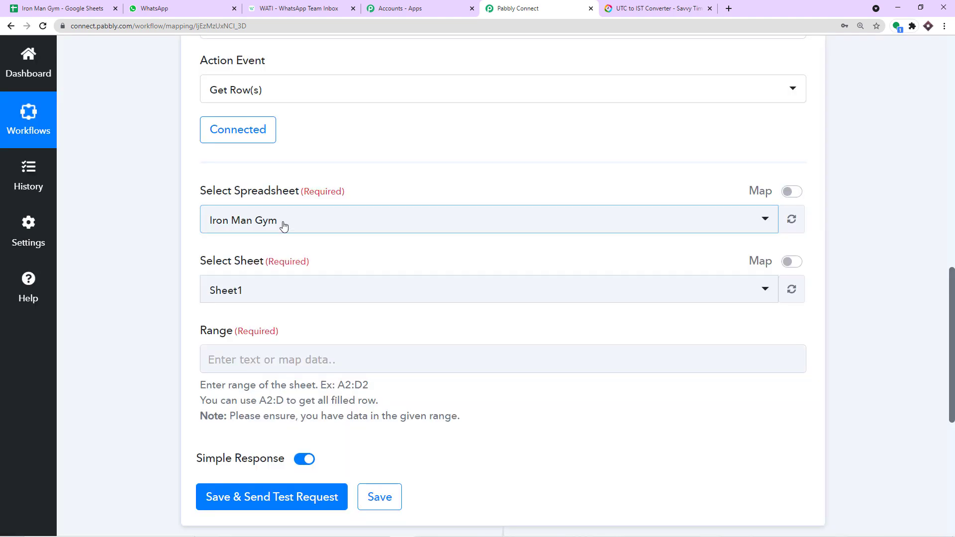
# Step: Browse the connected account's spreadsheets, keep Iron Man Gym selected, and check the sheet tab name in Google Sheets
pyautogui.click(283, 227)
pyautogui.scroll(-10, 317, 319)
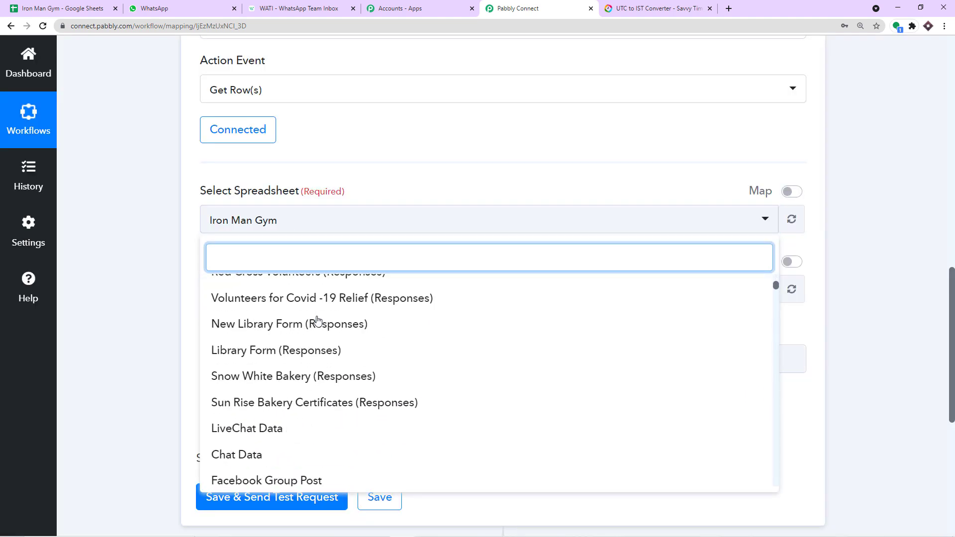
pyautogui.scroll(-3, 317, 319)
pyautogui.scroll(12, 317, 319)
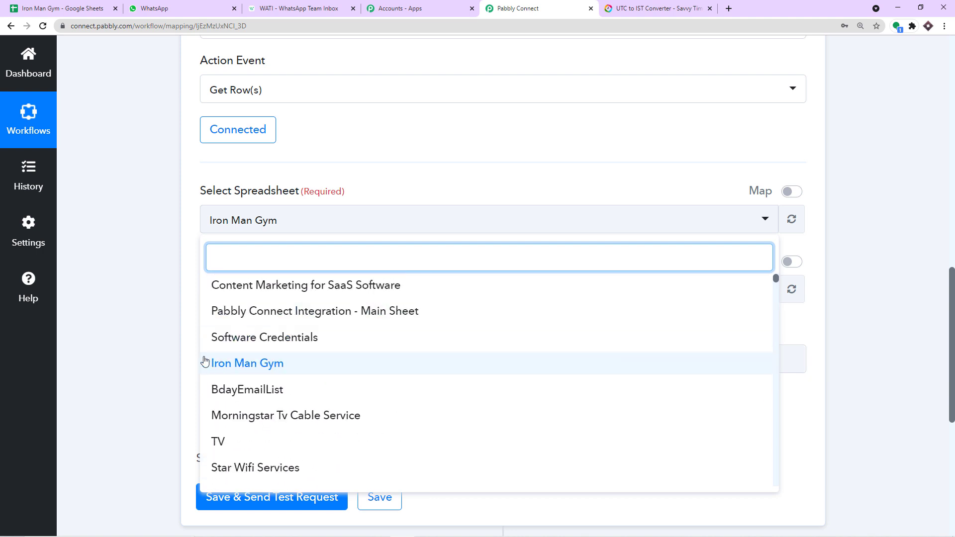
pyautogui.click(262, 366)
pyautogui.click(69, 6)
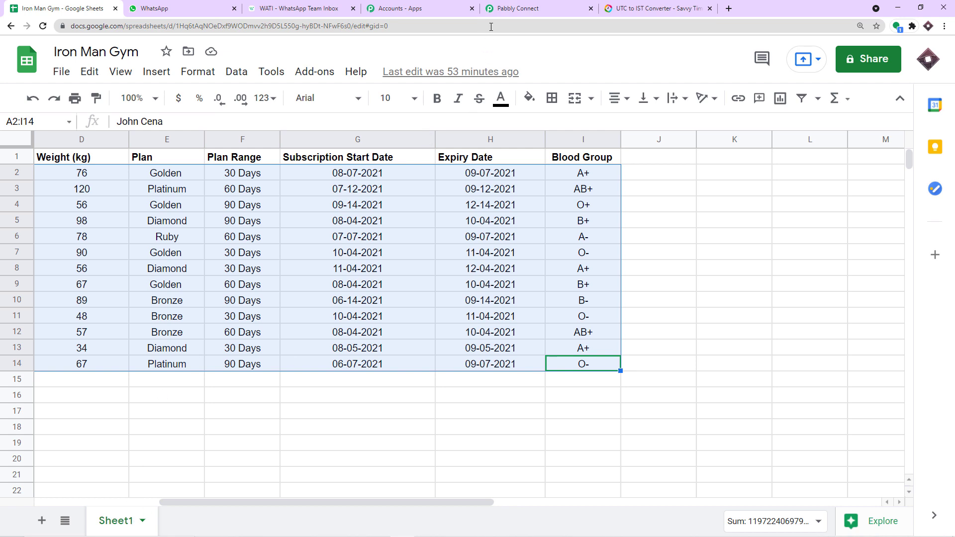
pyautogui.click(518, 8)
# Step: Check the first and last member data cells, A2 and I14, in the Iron Man Gym sheet for the Range field
pyautogui.scroll(-2, 226, 293)
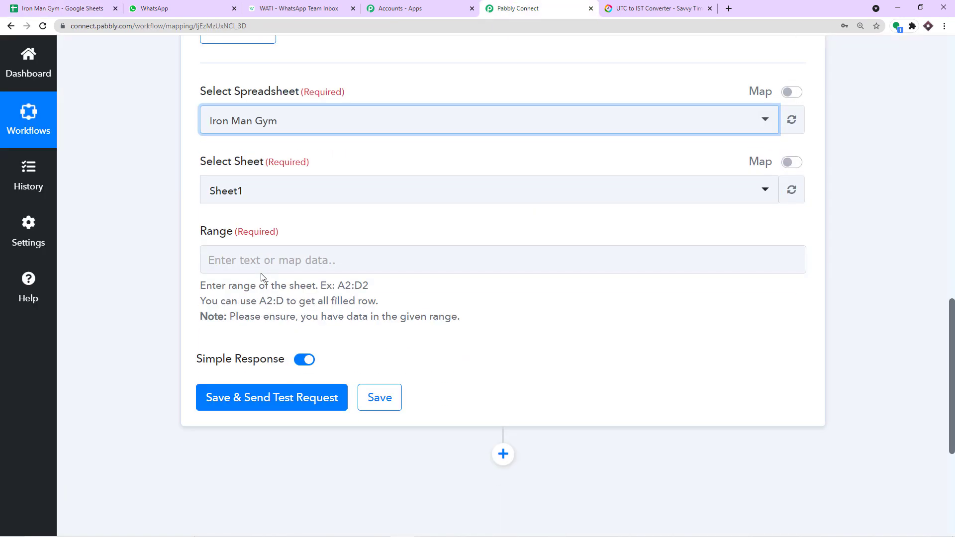
pyautogui.click(62, 8)
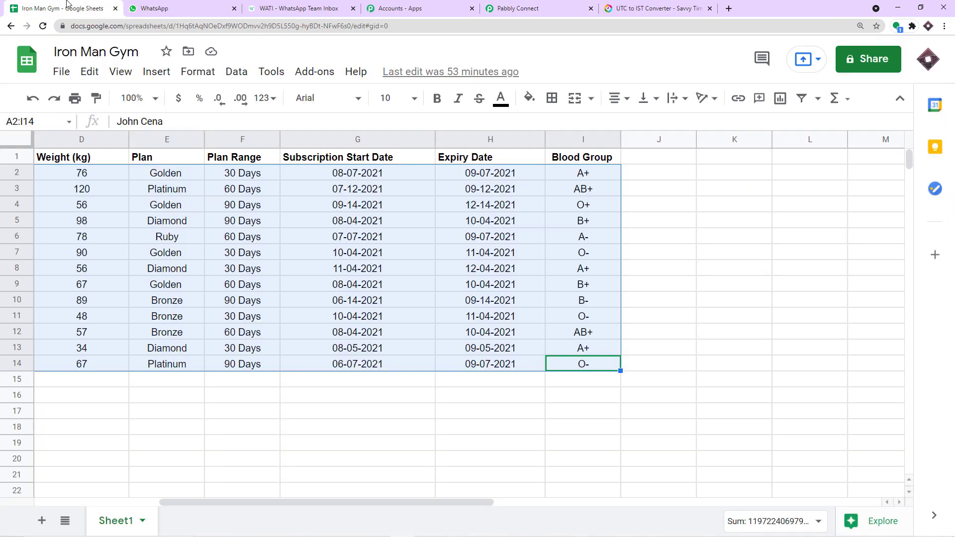
pyautogui.moveTo(226, 502); pyautogui.dragTo(102, 502)
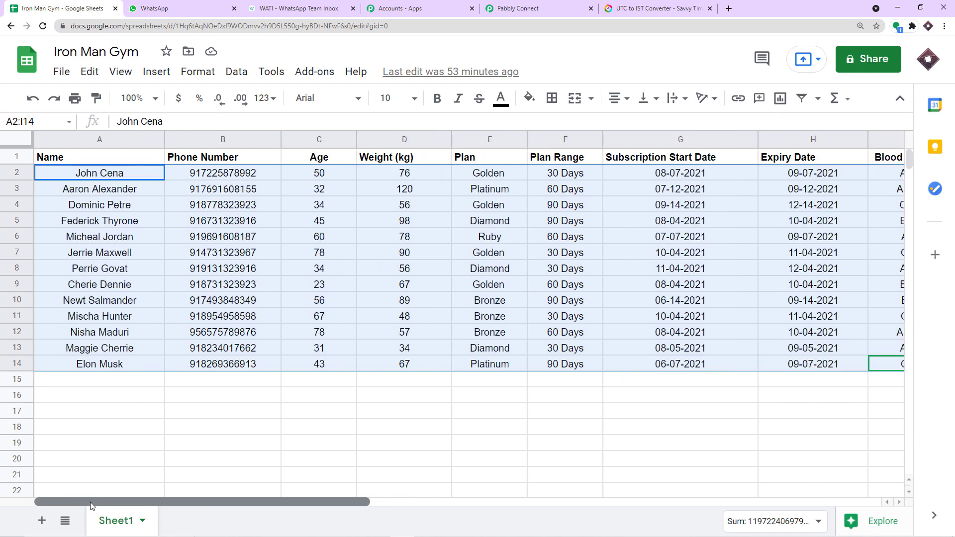
pyautogui.click(82, 176)
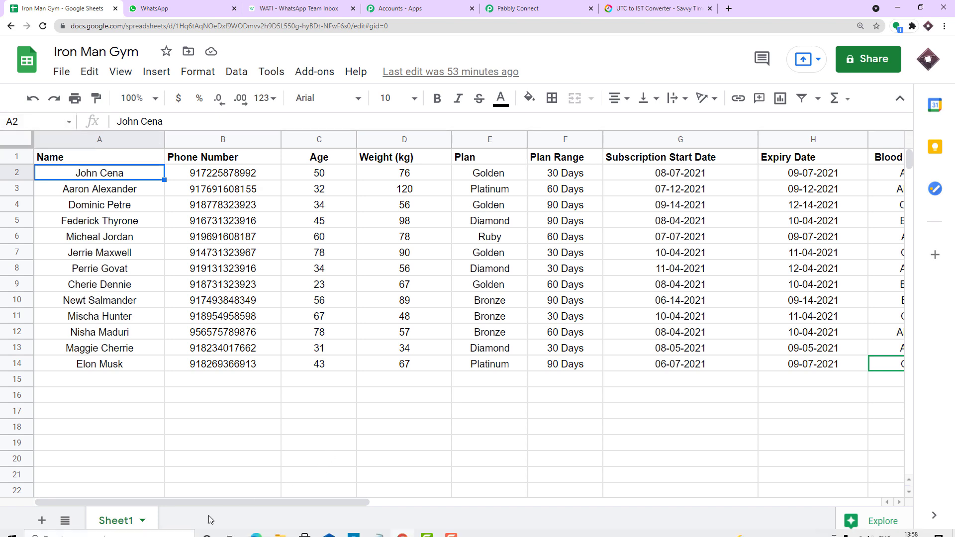
pyautogui.moveTo(216, 501); pyautogui.dragTo(438, 515)
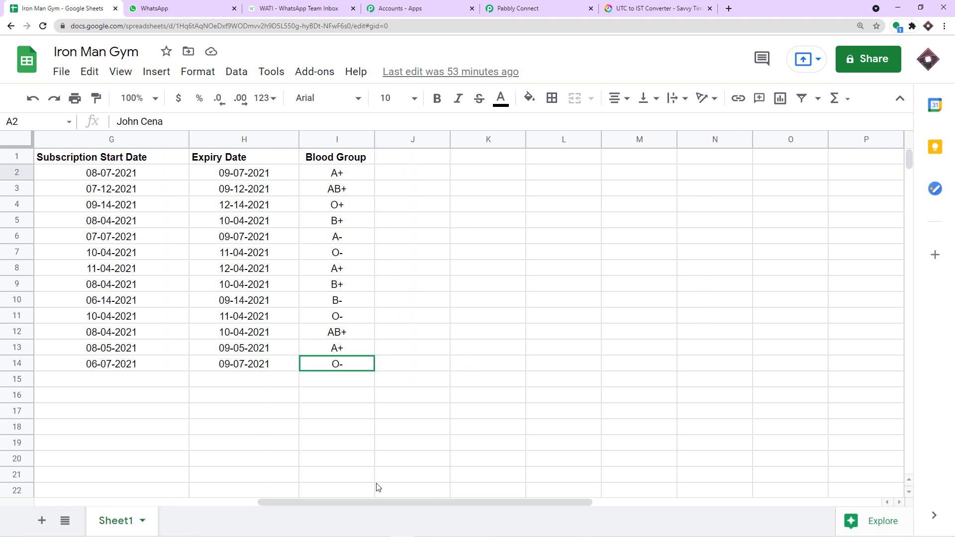
pyautogui.click(311, 367)
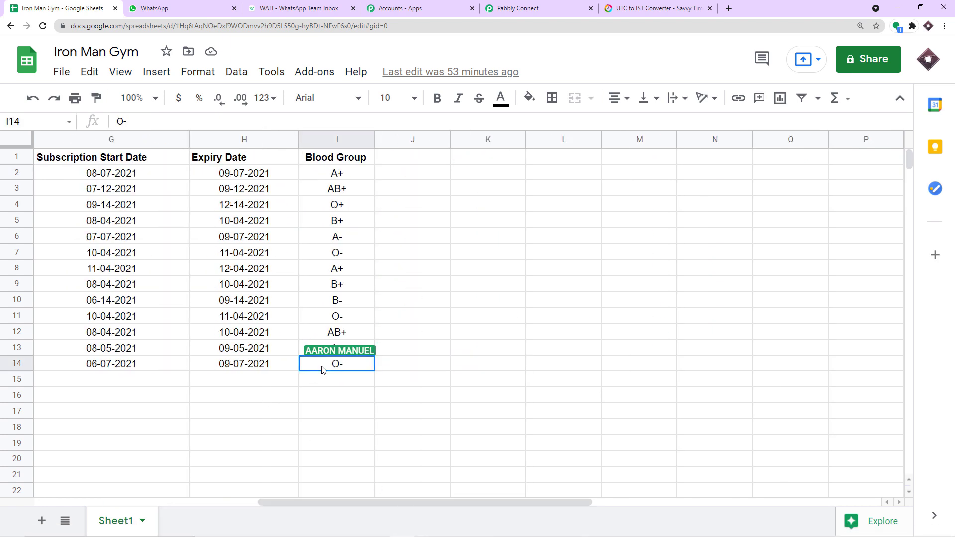
pyautogui.click(26, 121)
pyautogui.write('G10')
pyautogui.press('Return')
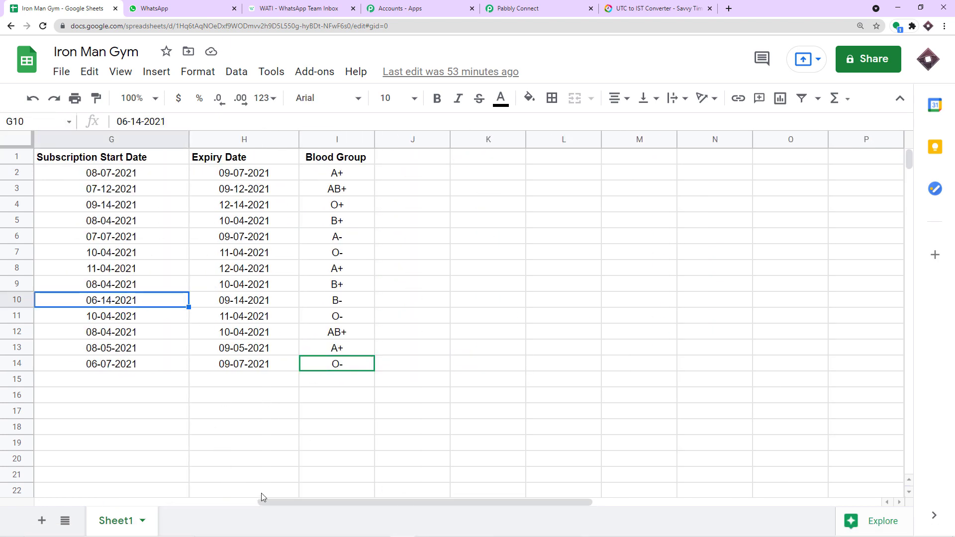
pyautogui.moveTo(262, 500); pyautogui.dragTo(40, 497)
pyautogui.click(53, 174)
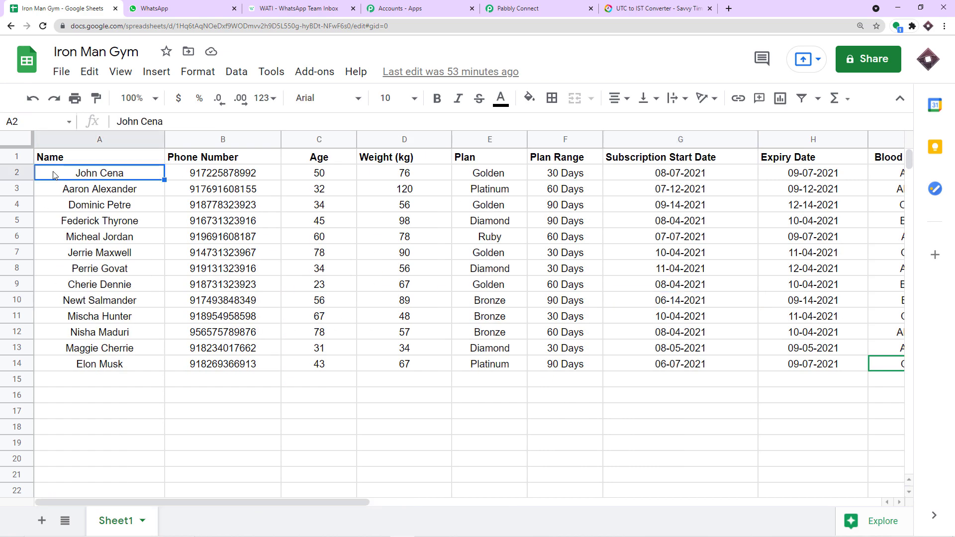
# Step: Select the member data from A2 to I14 in the Iron Man Gym sheet and copy its range reference
pyautogui.moveTo(54, 174); pyautogui.dragTo(506, 367)
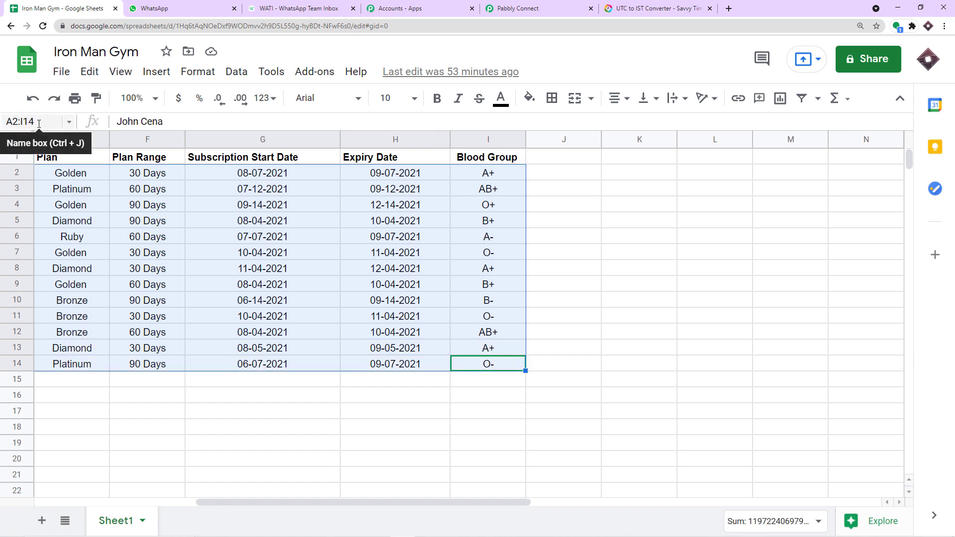
pyautogui.moveTo(39, 123); pyautogui.dragTo(2, 124)
pyautogui.rightClick(18, 121)
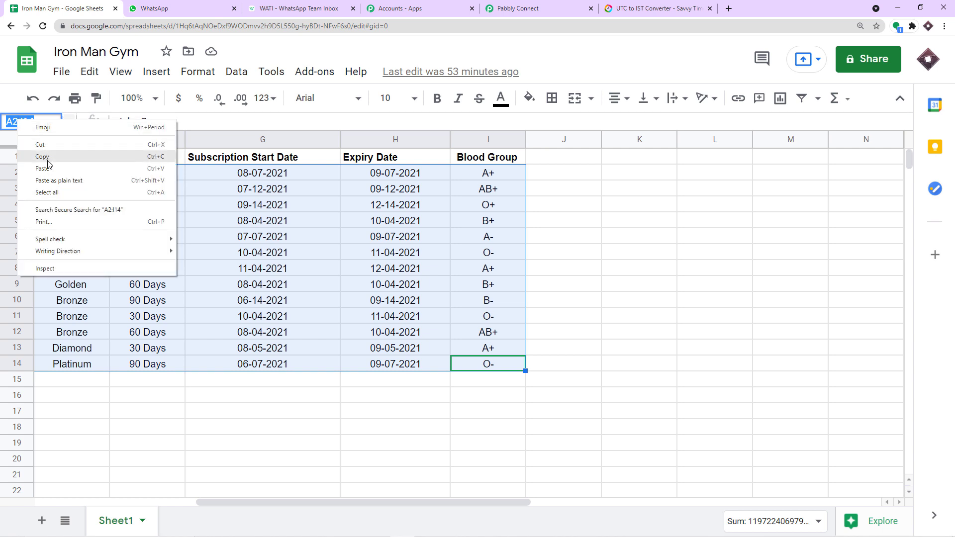
pyautogui.click(23, 156)
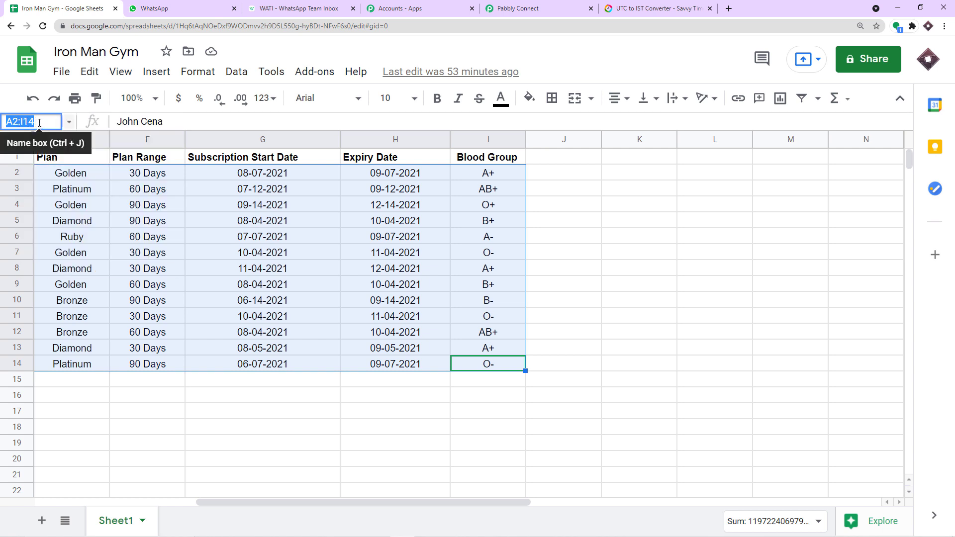
# Step: Switch to Pabbly Connect, set the Get Row(s) Range to A2:I14, then save and send a test request
pyautogui.click(517, 9)
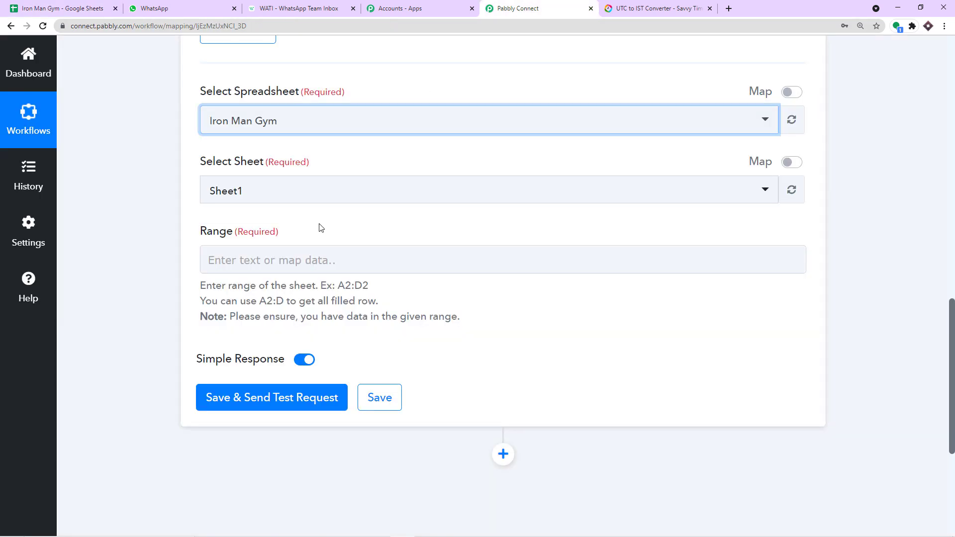
pyautogui.click(252, 253)
pyautogui.rightClick(252, 252)
pyautogui.click(279, 330)
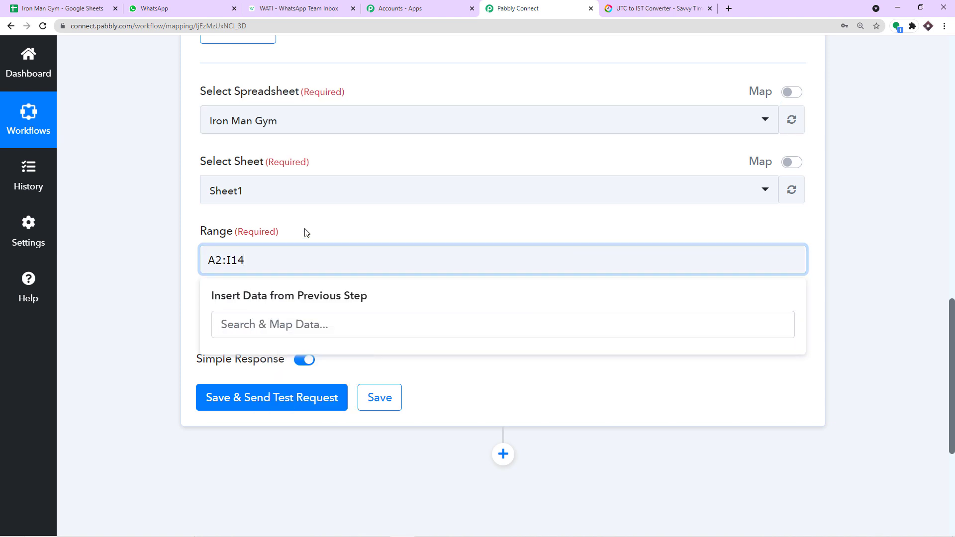
pyautogui.click(309, 224)
pyautogui.scroll(-3, 309, 224)
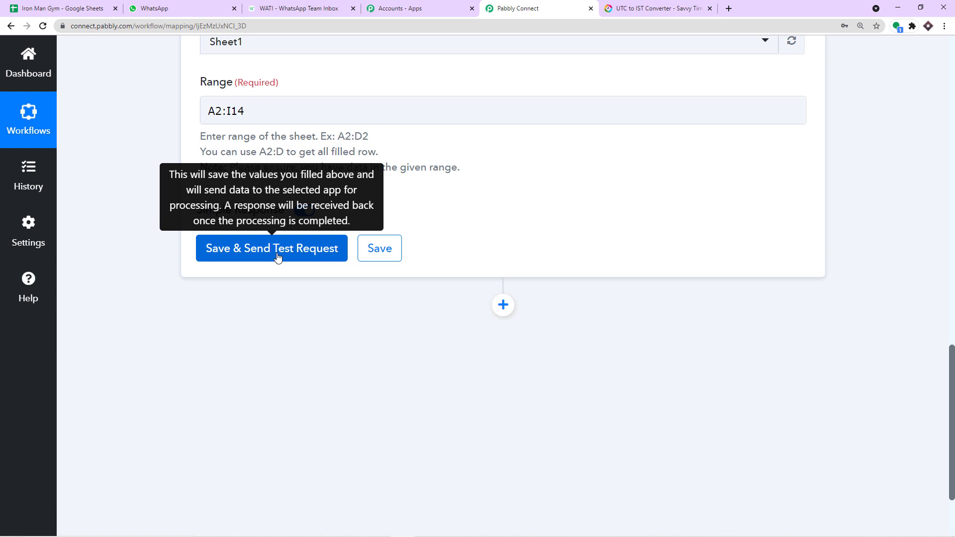
pyautogui.click(277, 258)
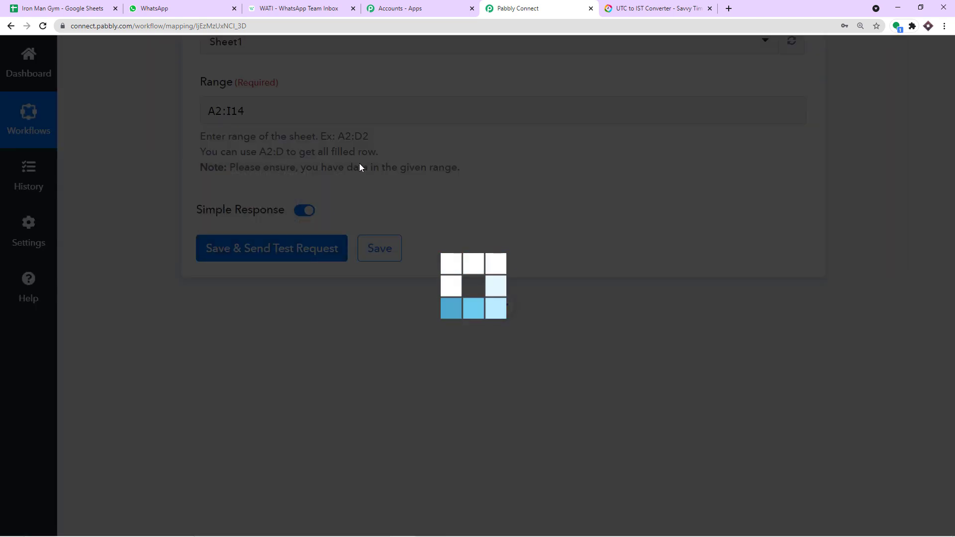
# Step: Review the start of the received response and locate the first member's row, row 2, in the Iron Man Gym sheet
pyautogui.scroll(-3, 527, 249)
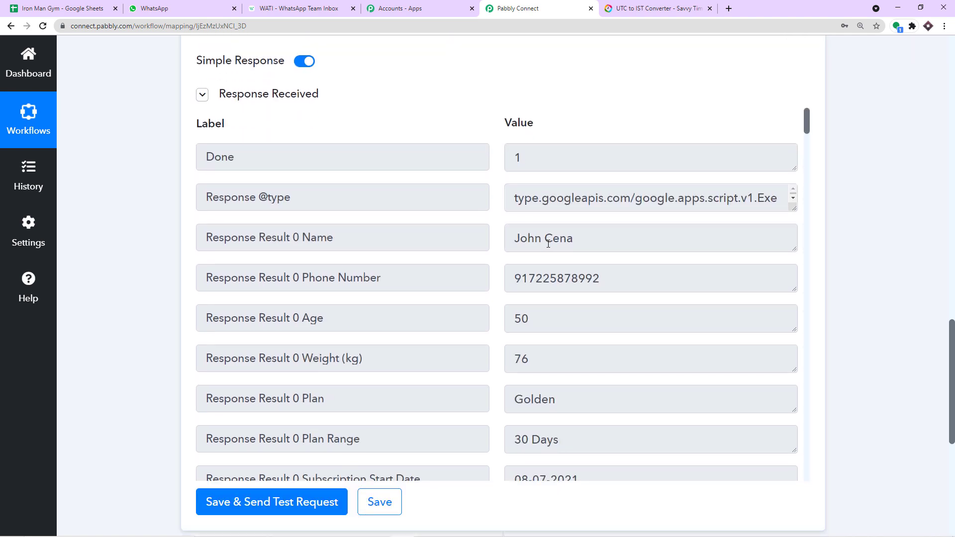
pyautogui.scroll(-1, 547, 234)
pyautogui.click(10, 5)
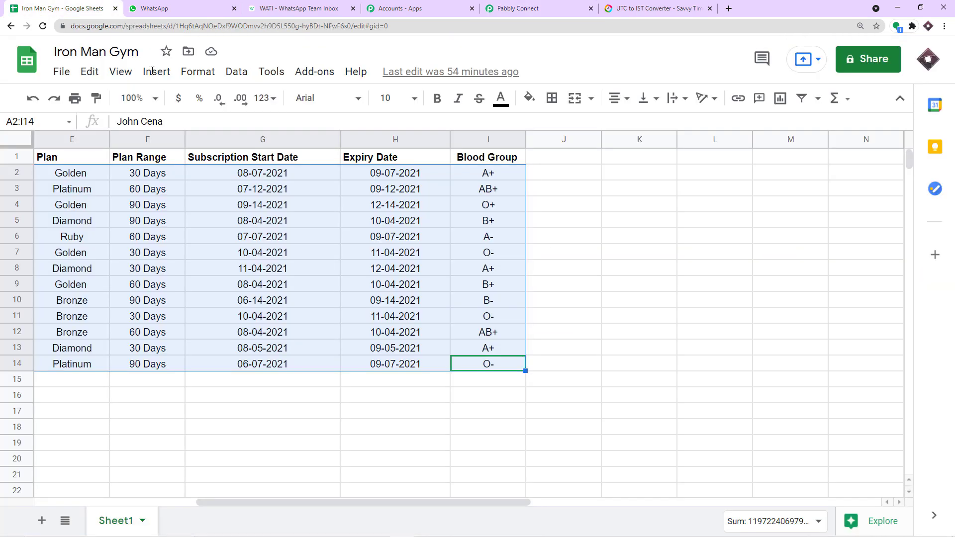
pyautogui.moveTo(214, 500); pyautogui.dragTo(58, 501)
pyautogui.click(102, 443)
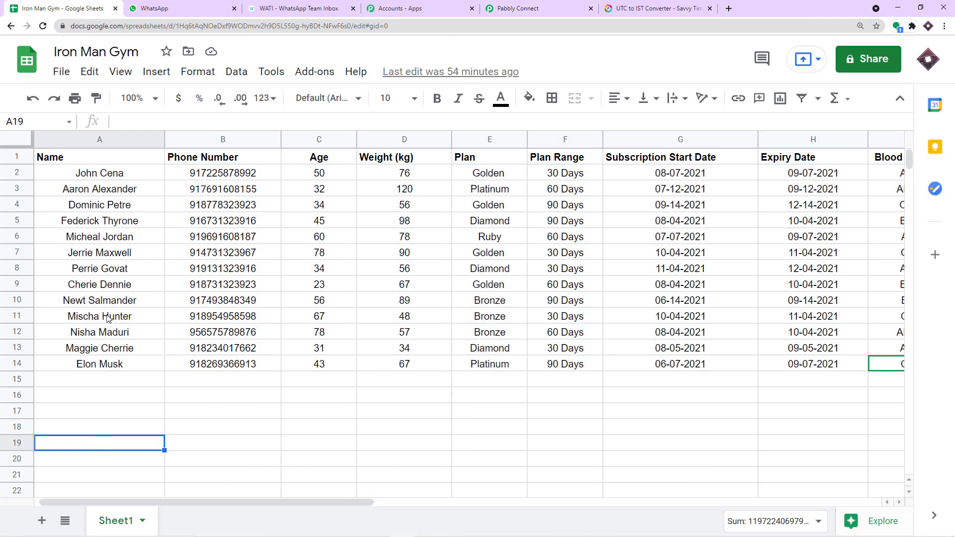
pyautogui.click(17, 173)
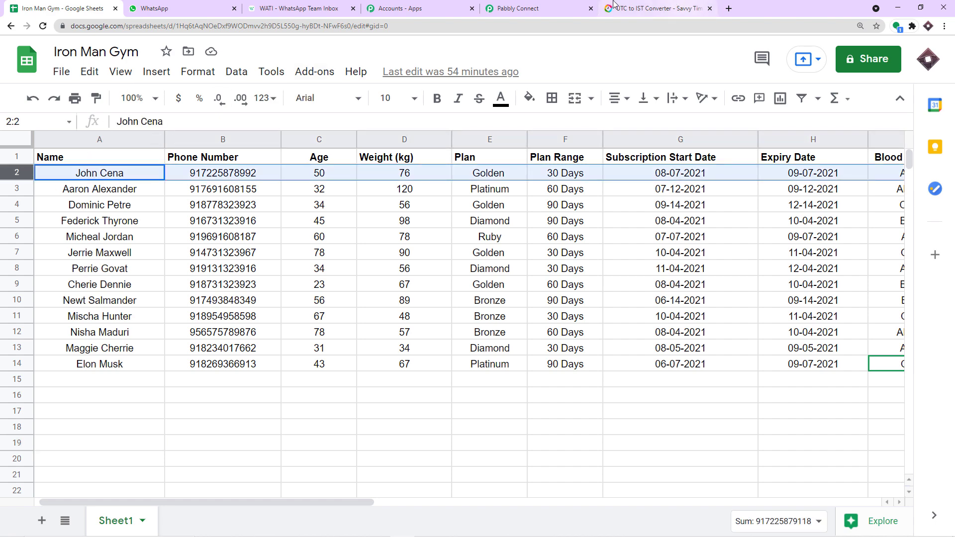
# Step: Examine the Response Result 0 values in Pabbly Connect, from the member's name through the plan details to the expiry date
pyautogui.click(517, 9)
pyautogui.moveTo(574, 193); pyautogui.dragTo(500, 191)
pyautogui.moveTo(603, 227); pyautogui.dragTo(475, 223)
pyautogui.moveTo(594, 267); pyautogui.dragTo(383, 264)
pyautogui.moveTo(549, 314); pyautogui.dragTo(490, 292)
pyautogui.scroll(-1, 569, 287)
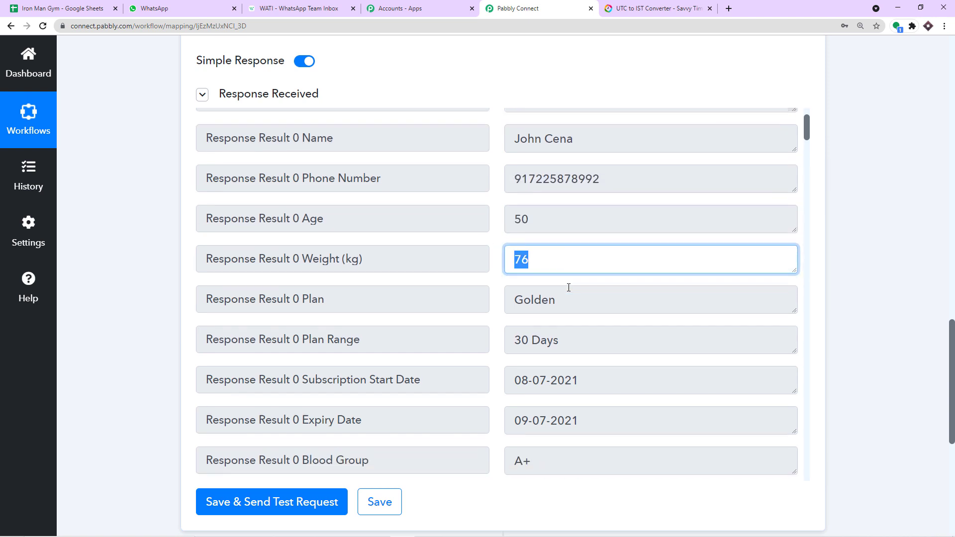
pyautogui.moveTo(583, 304); pyautogui.dragTo(573, 287)
pyautogui.scroll(-2, 573, 287)
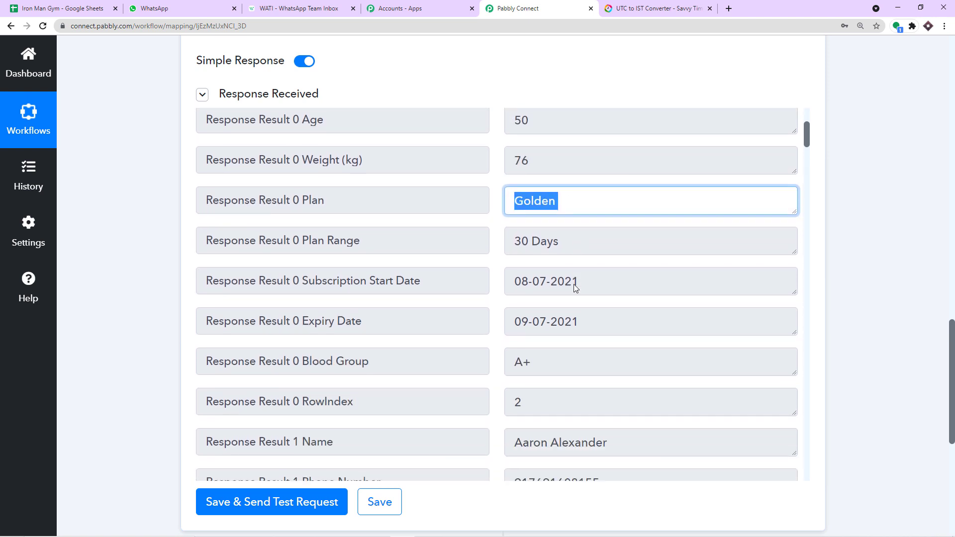
pyautogui.moveTo(568, 245); pyautogui.dragTo(514, 244)
pyautogui.scroll(-1, 603, 277)
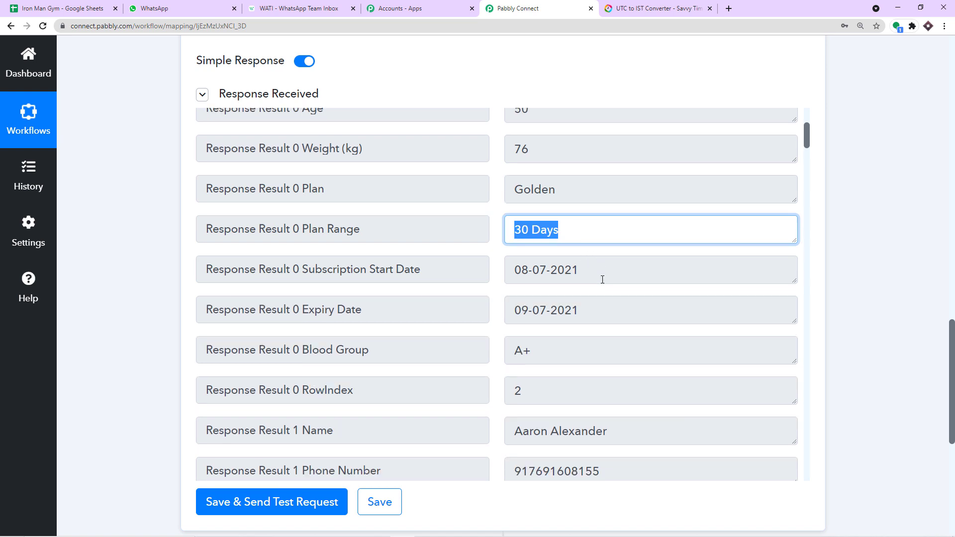
pyautogui.moveTo(590, 235); pyautogui.dragTo(477, 225)
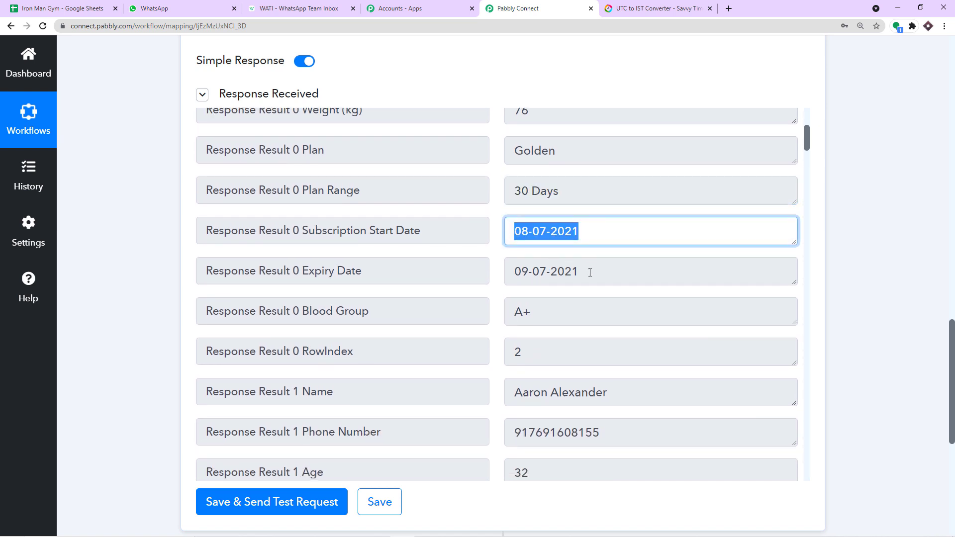
pyautogui.moveTo(590, 272); pyautogui.dragTo(459, 273)
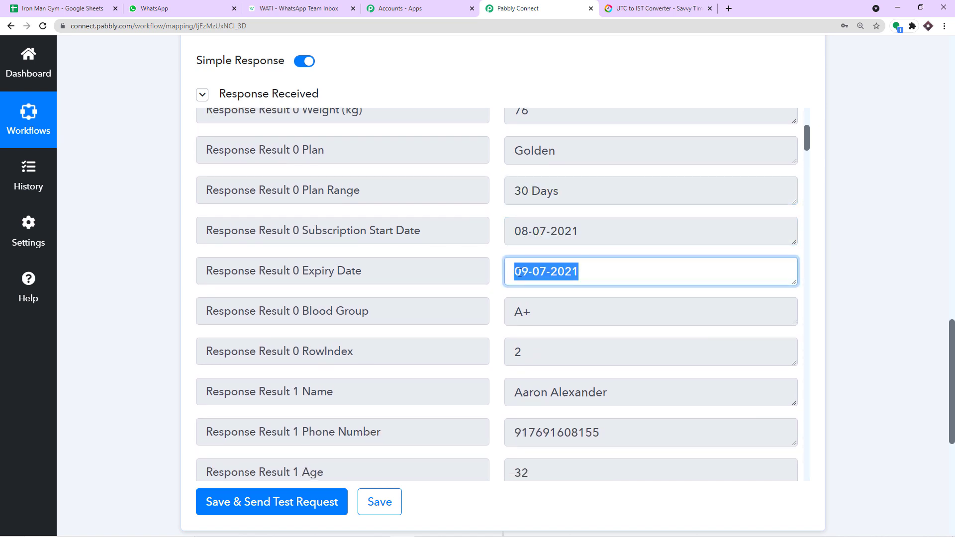
# Step: Compare the Response Result 0 Blood Group value with cell I2 in the Iron Man Gym sheet
pyautogui.click(107, 7)
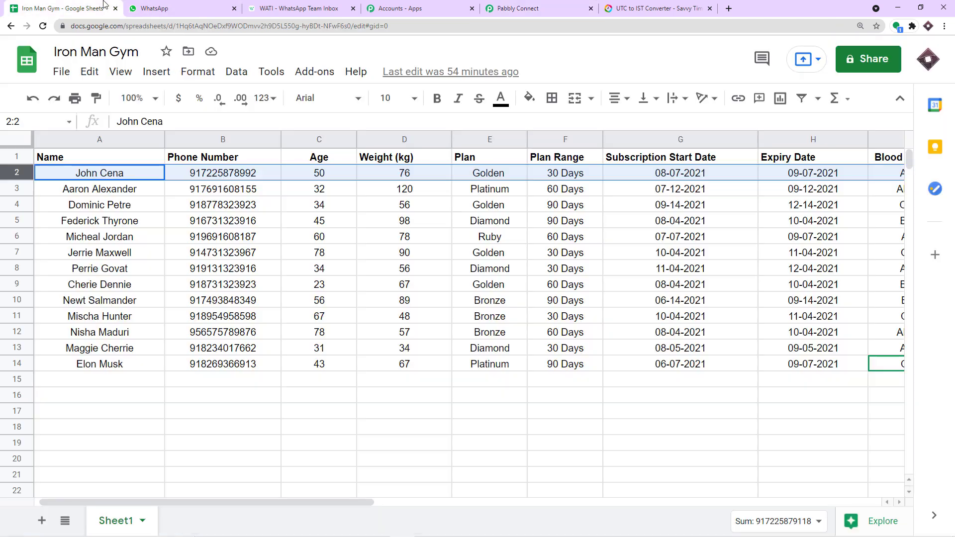
pyautogui.click(9, 189)
pyautogui.click(500, 9)
pyautogui.scroll(-3, 537, 225)
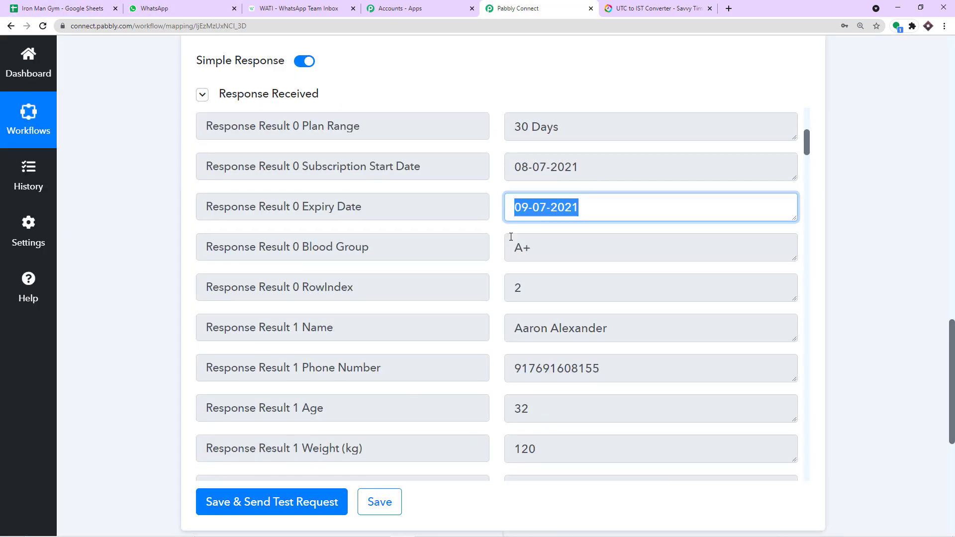
pyautogui.scroll(-1, 537, 225)
pyautogui.moveTo(539, 163); pyautogui.dragTo(473, 164)
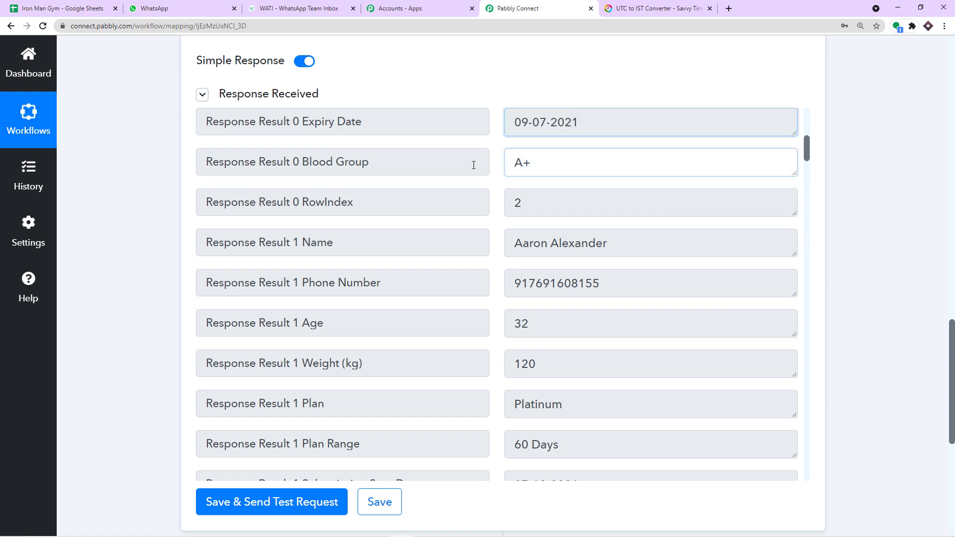
pyautogui.click(57, 9)
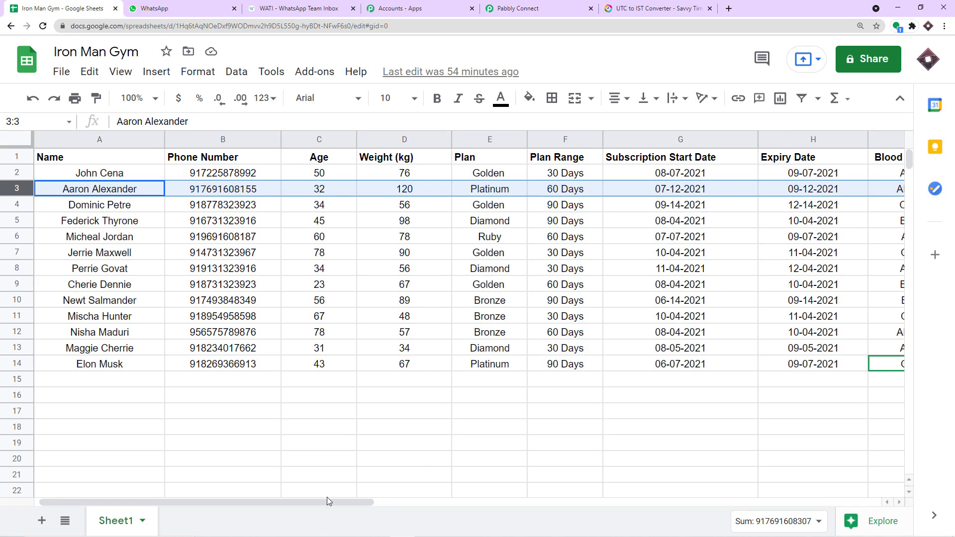
pyautogui.moveTo(326, 497); pyautogui.dragTo(404, 502)
pyautogui.click(770, 173)
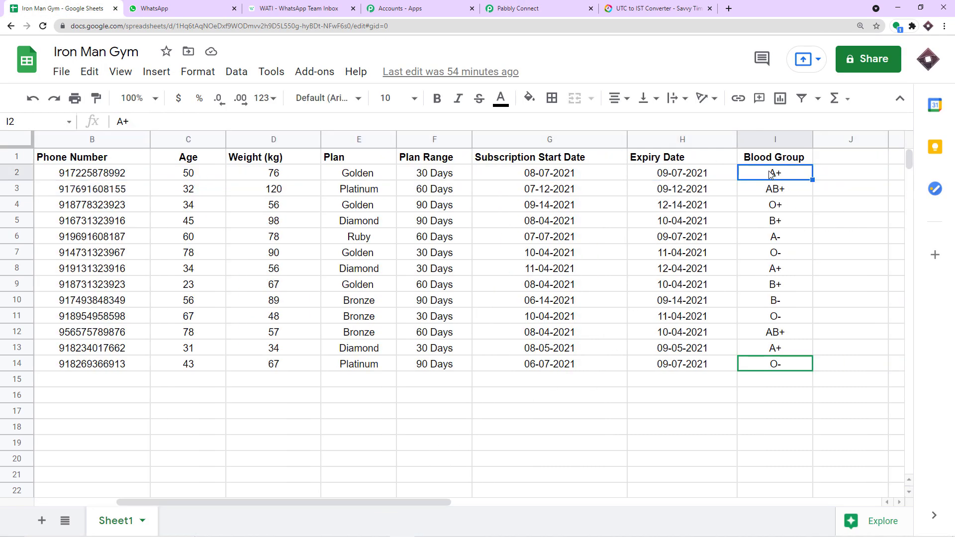
pyautogui.click(547, 7)
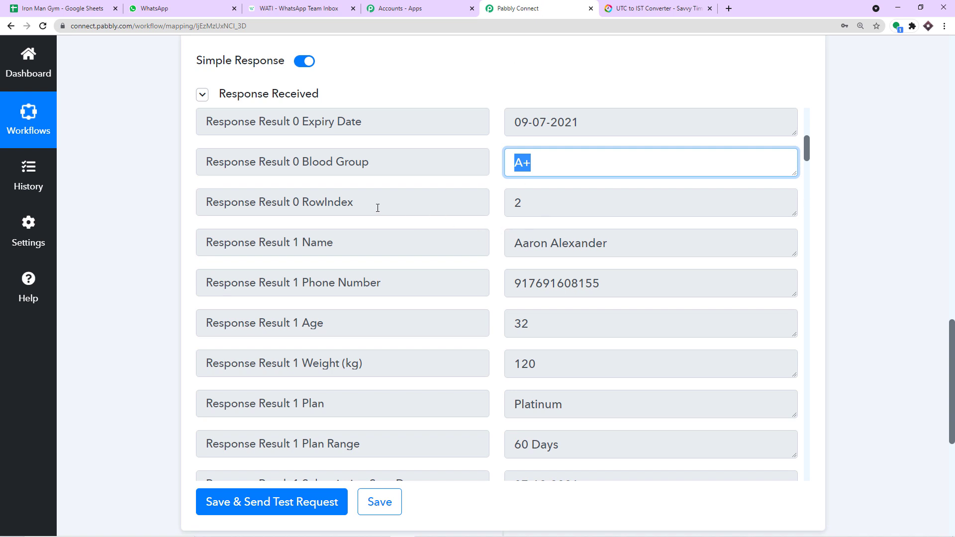
# Step: Check the Result 0 RowIndex and Result 1 Name values, matching the second member to row 3 of the sheet
pyautogui.moveTo(557, 201); pyautogui.dragTo(503, 202)
pyautogui.moveTo(651, 248); pyautogui.dragTo(494, 241)
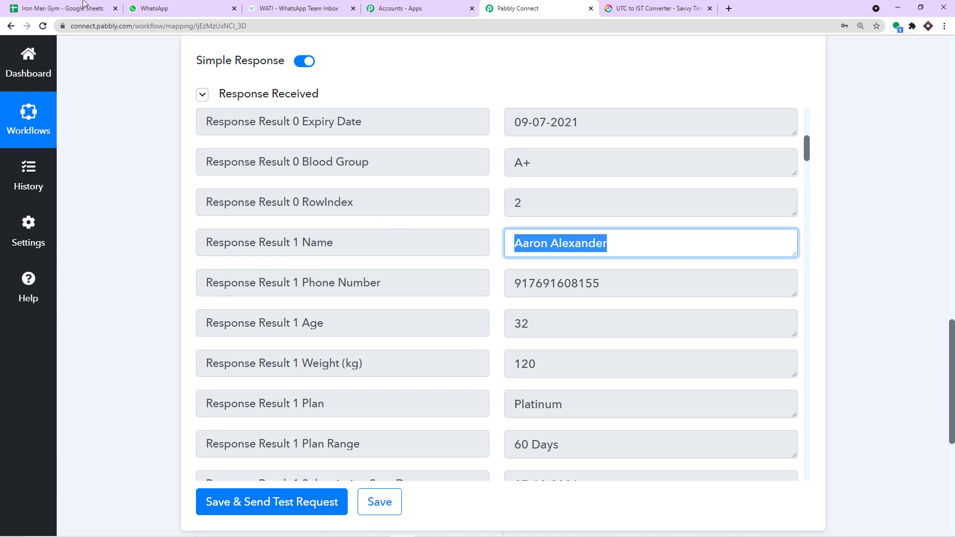
pyautogui.click(83, 7)
pyautogui.moveTo(126, 501); pyautogui.dragTo(44, 501)
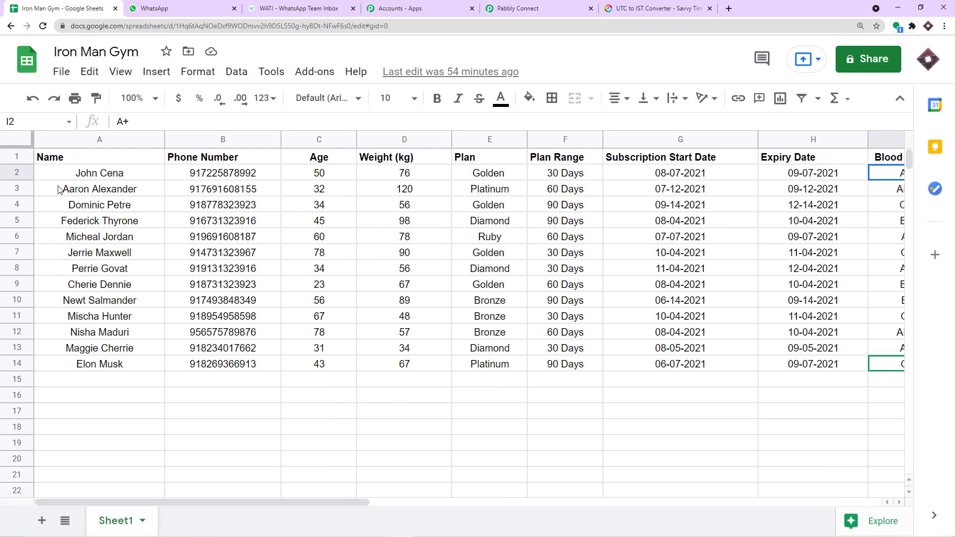
pyautogui.click(22, 194)
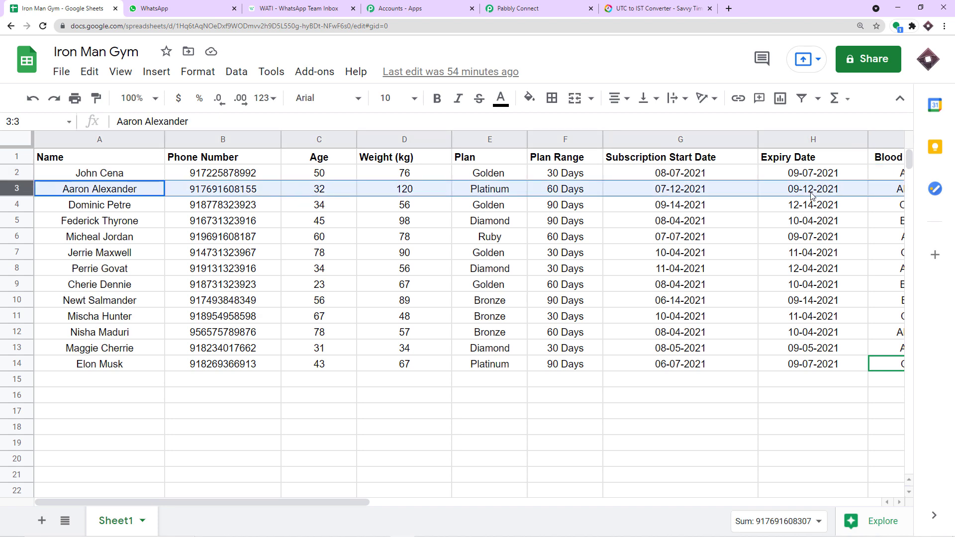
pyautogui.click(562, 8)
# Step: Examine the Response Result 1 fields for the second member, from the name to the subscription and expiry dates
pyautogui.scroll(-1, 552, 311)
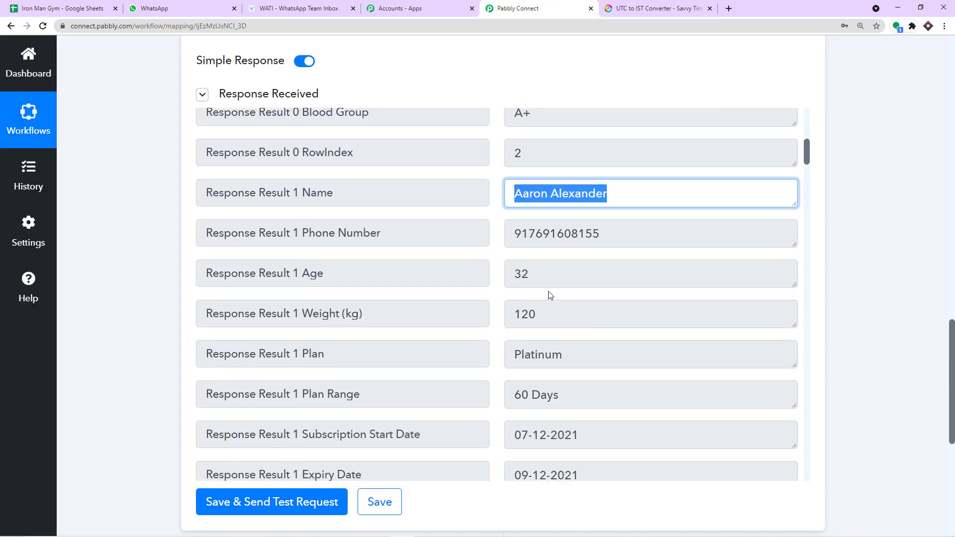
pyautogui.scroll(-1, 552, 279)
pyautogui.scroll(1, 557, 271)
pyautogui.scroll(-1, 566, 347)
pyautogui.click(503, 388)
pyautogui.click(509, 418)
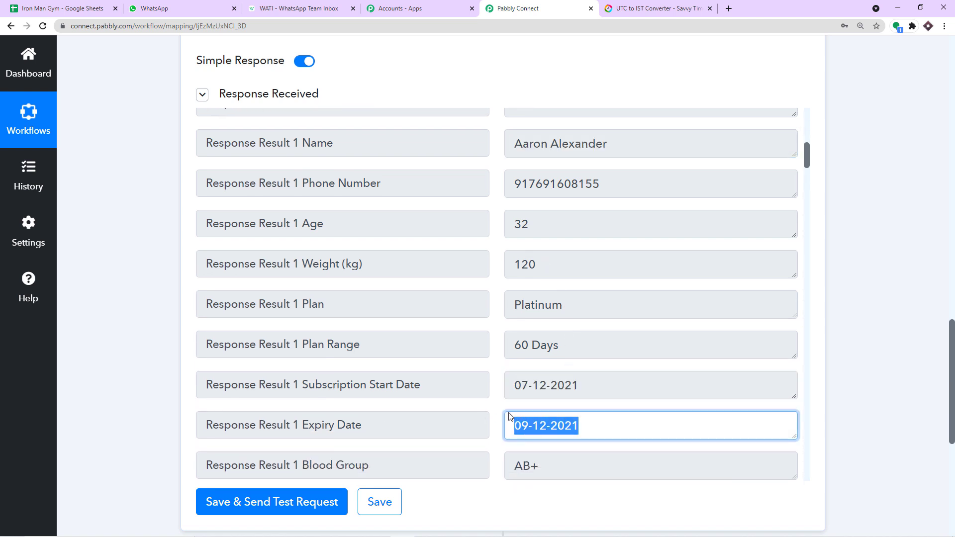
pyautogui.moveTo(510, 140); pyautogui.dragTo(575, 146)
pyautogui.click(496, 238)
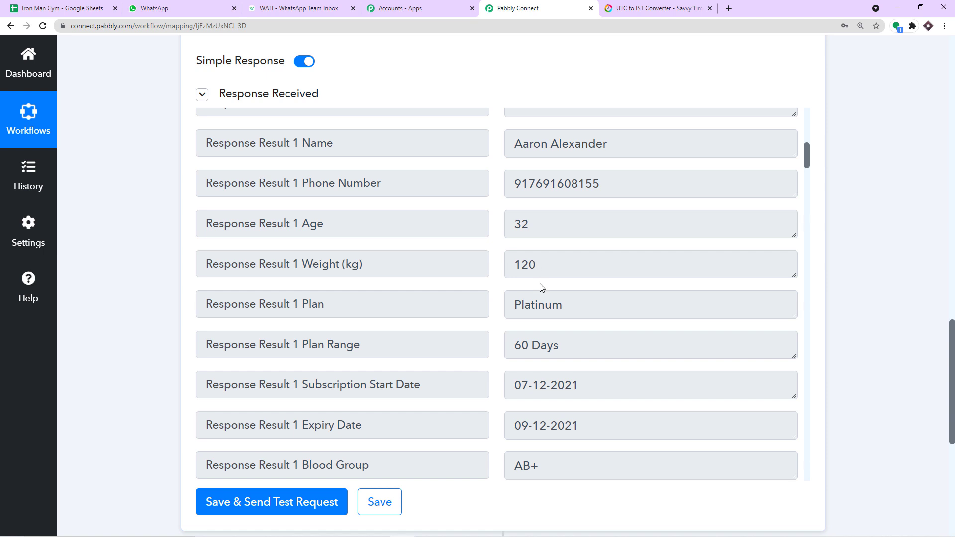
# Step: Compare row 6 of the Iron Man Gym sheet with the Response Result 4 name and phone number in Pabbly Connect
pyautogui.scroll(-3, 542, 288)
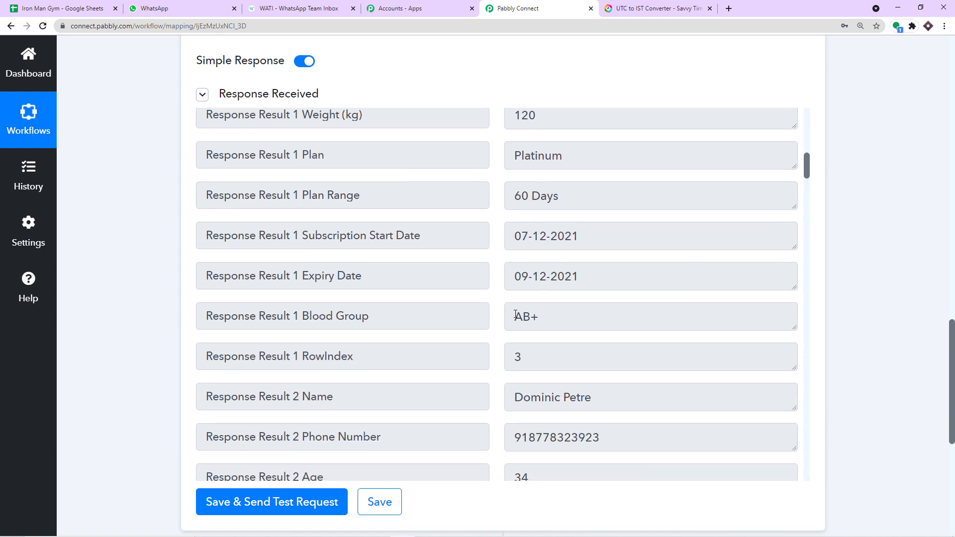
pyautogui.click(63, 9)
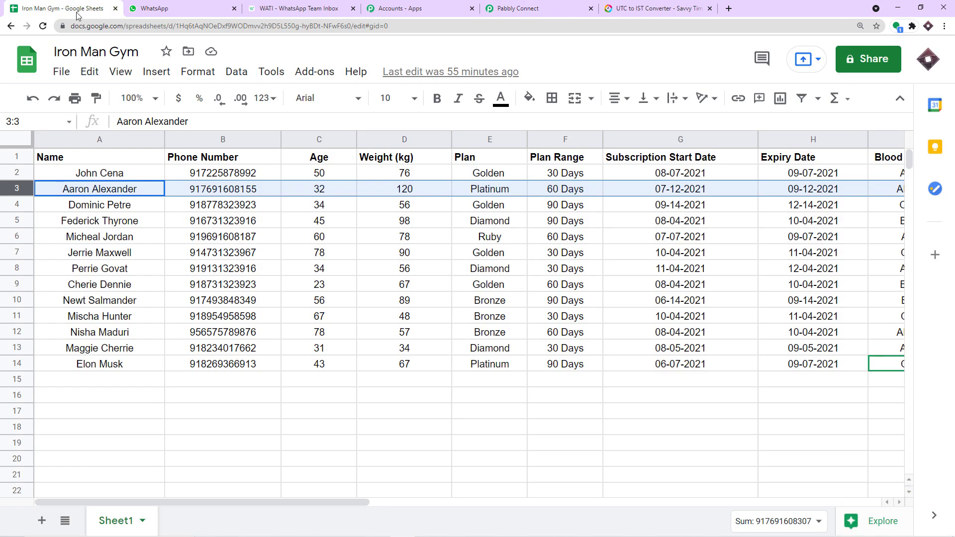
pyautogui.click(18, 237)
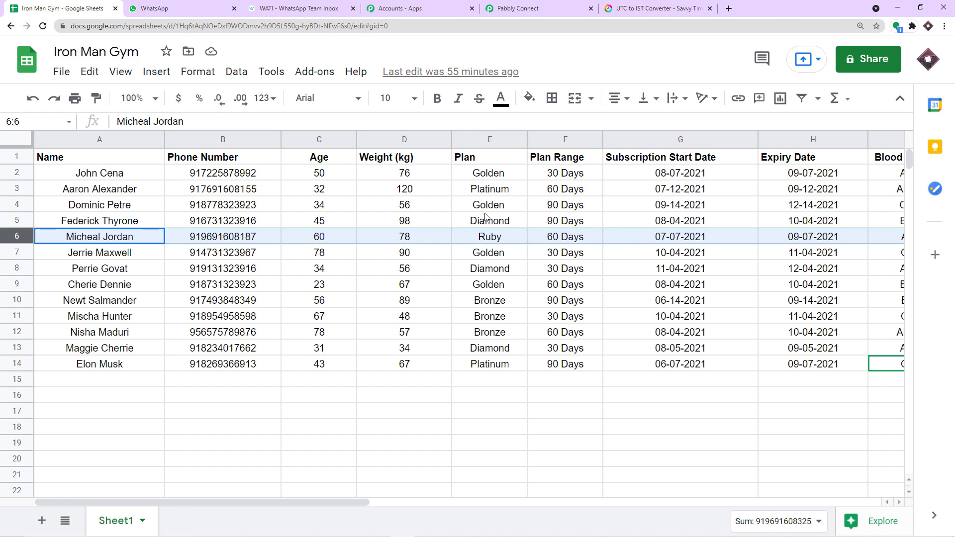
pyautogui.click(561, 7)
pyautogui.scroll(-8, 575, 275)
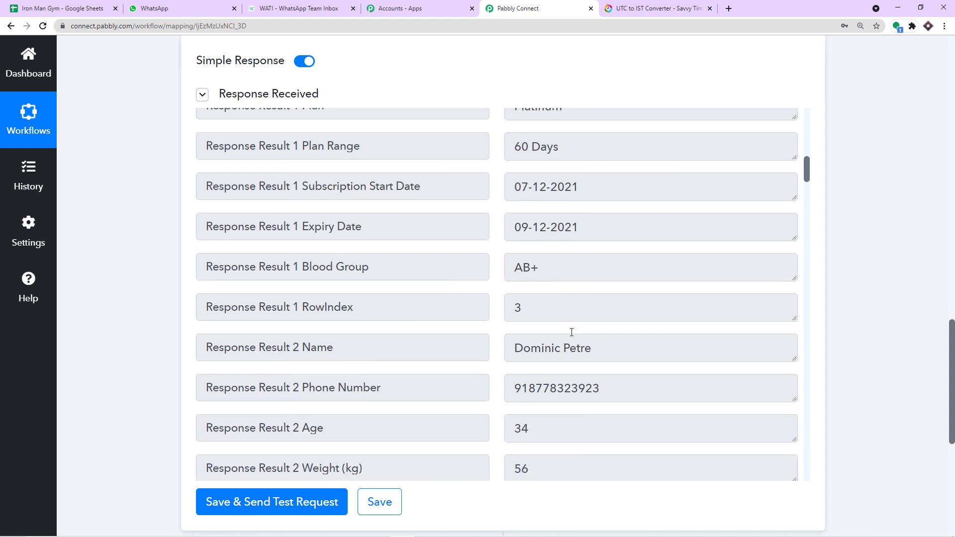
pyautogui.scroll(-10, 572, 246)
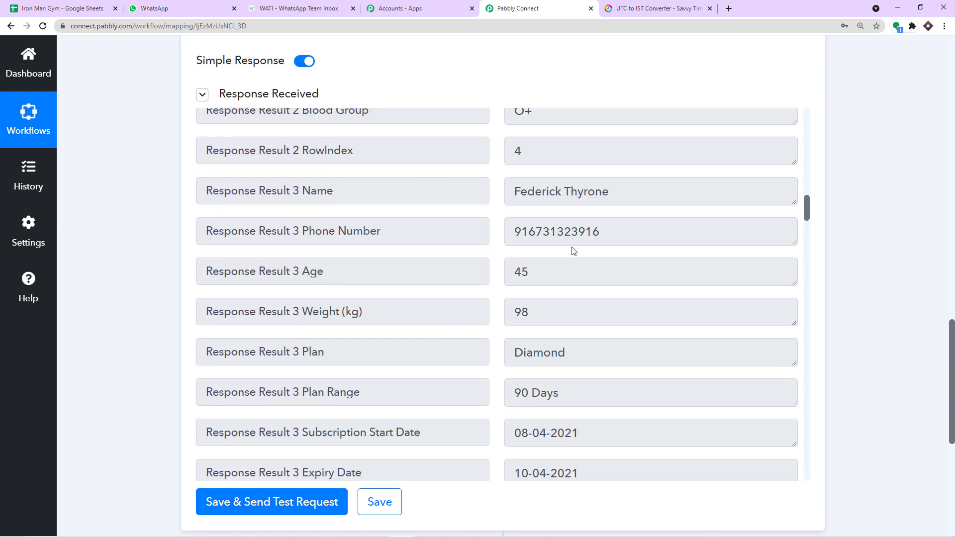
pyautogui.scroll(-1, 595, 307)
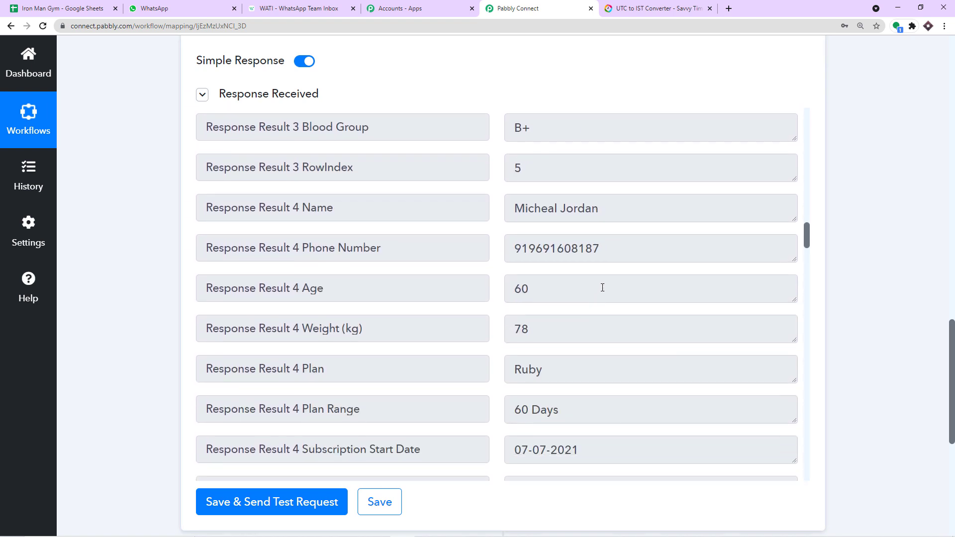
pyautogui.moveTo(603, 252); pyautogui.dragTo(456, 256)
pyautogui.click(530, 213)
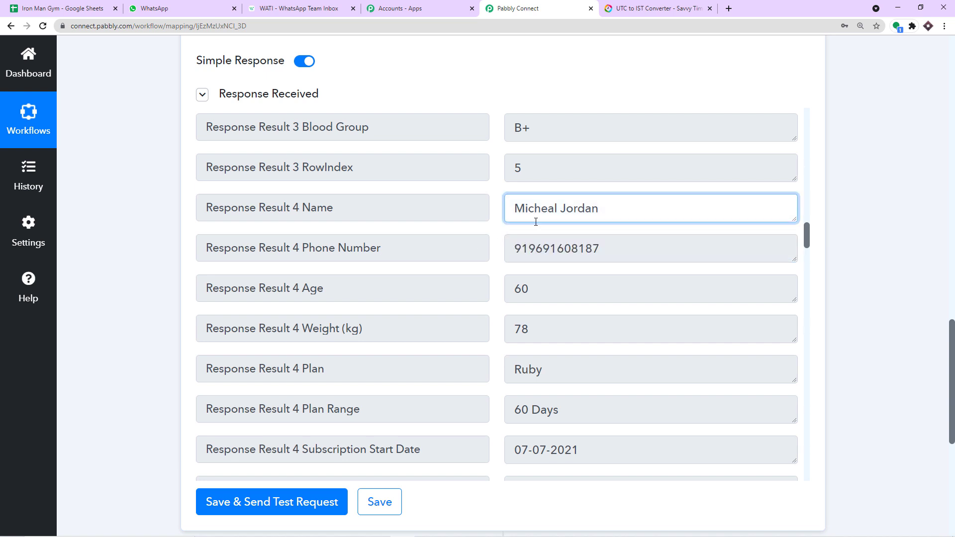
# Step: Check the Response Result 4 phone number and expiry date in the received response
pyautogui.click(535, 248)
pyautogui.scroll(-2, 525, 299)
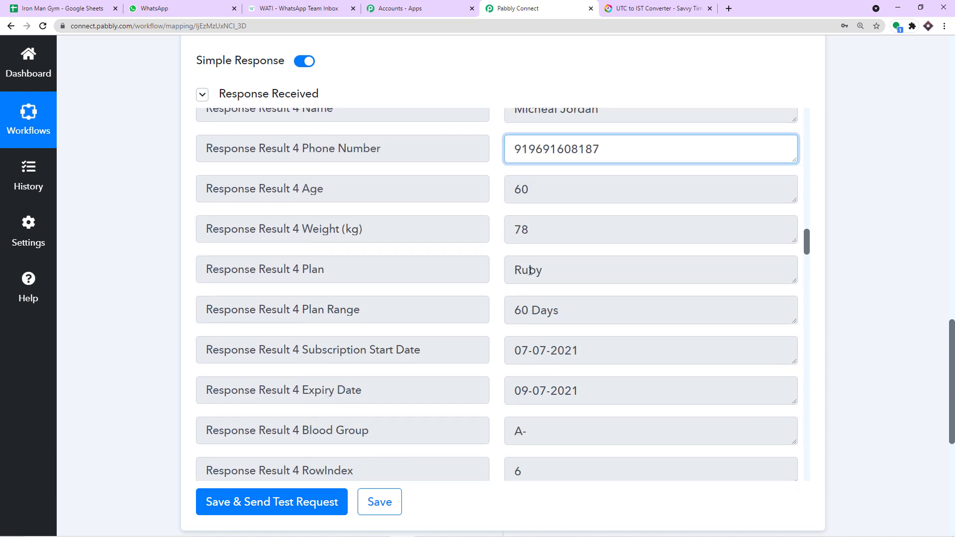
pyautogui.scroll(-3, 530, 271)
pyautogui.click(552, 290)
# Step: Switch to the Iron Man Gym sheet and check the last member's name and expiry date in row 14
pyautogui.click(84, 6)
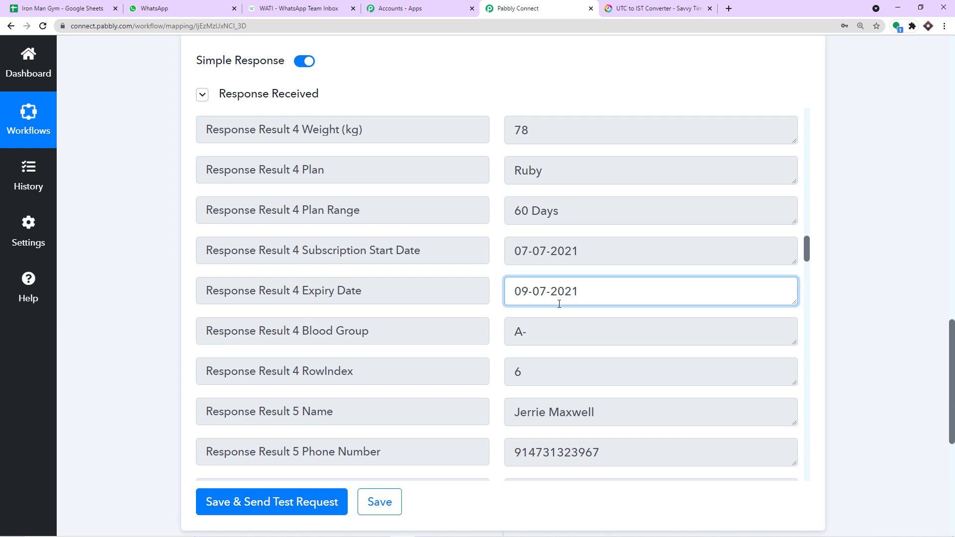
pyautogui.click(104, 6)
pyautogui.scroll(-1, 189, 257)
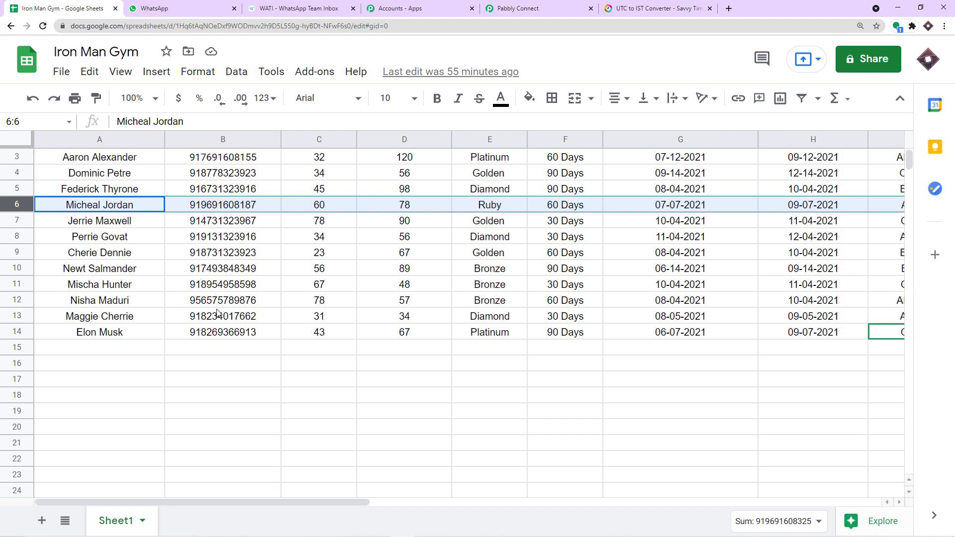
pyautogui.click(82, 337)
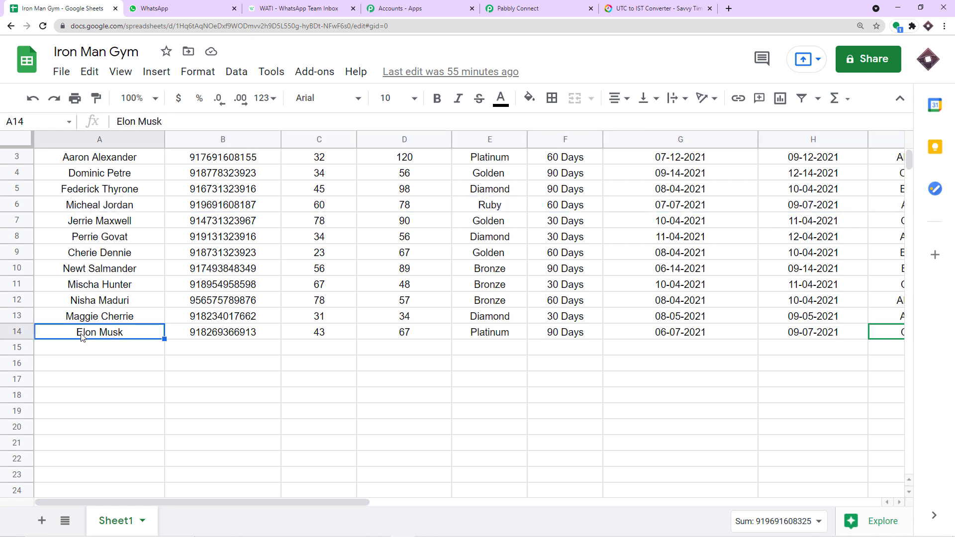
pyautogui.click(812, 336)
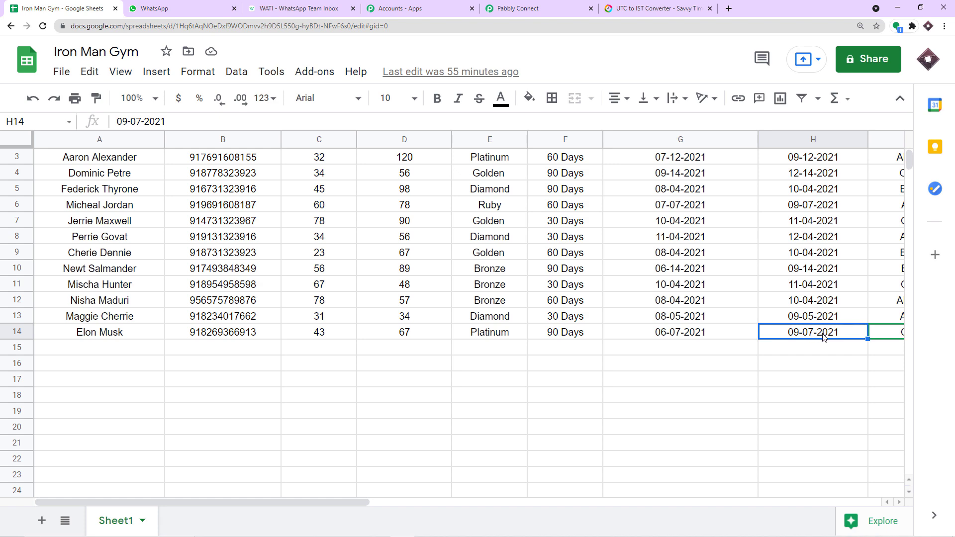
# Step: Return to Pabbly Connect and check the Response Result 12 name and phone number for the last member
pyautogui.click(692, 6)
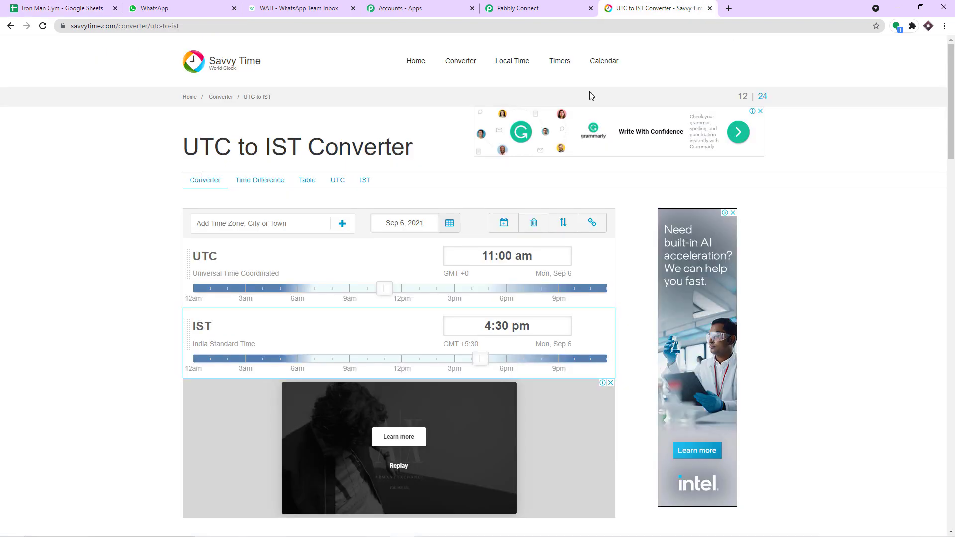
pyautogui.click(510, 6)
pyautogui.scroll(-20, 588, 323)
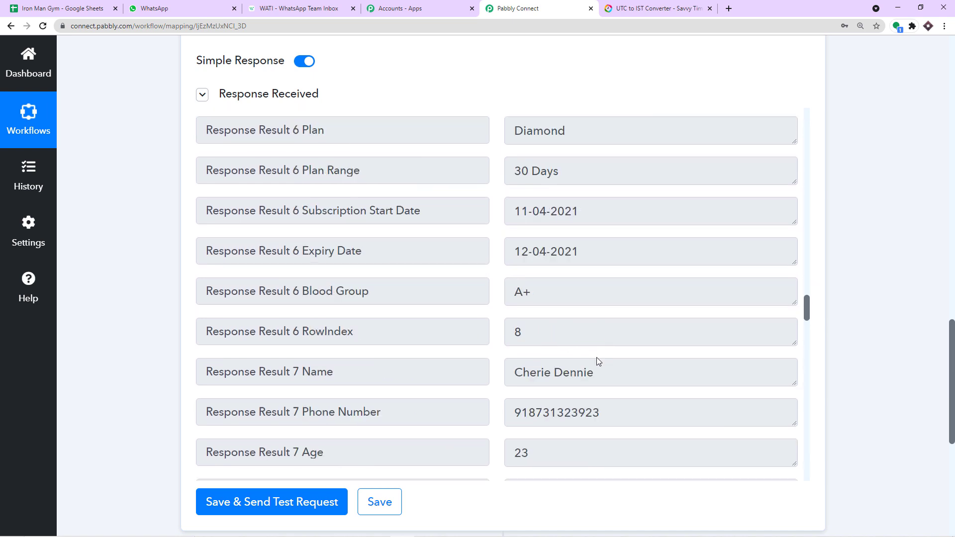
pyautogui.scroll(-20, 597, 358)
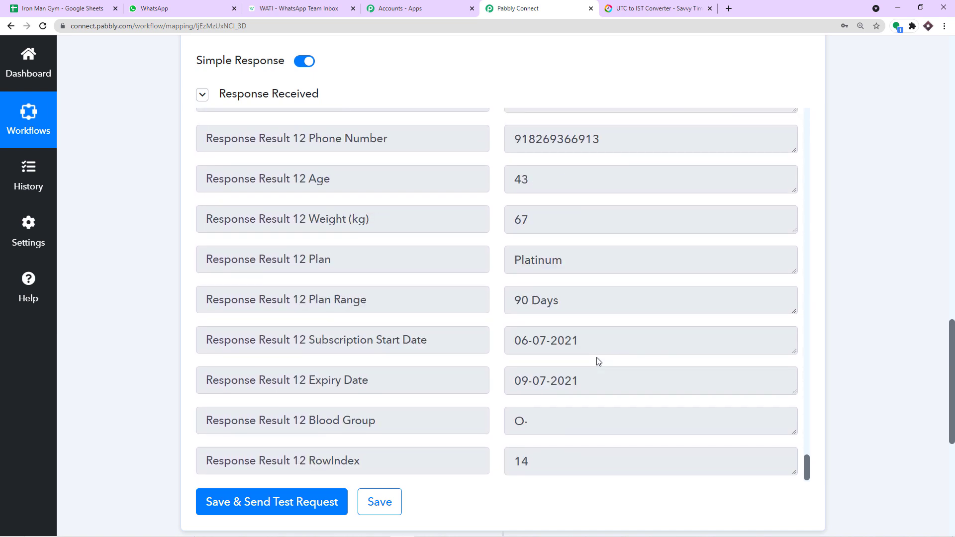
pyautogui.scroll(2, 594, 350)
pyautogui.moveTo(576, 193); pyautogui.dragTo(433, 193)
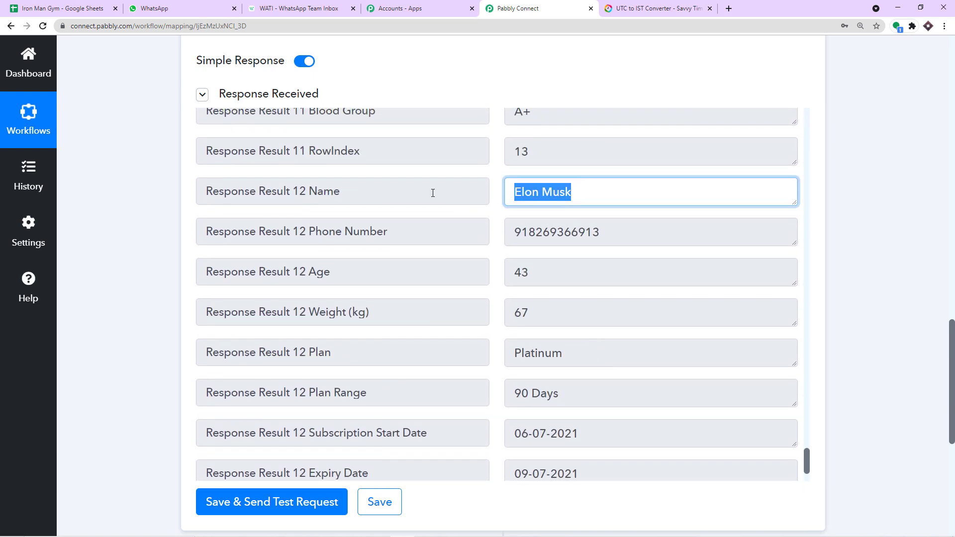
pyautogui.moveTo(624, 226); pyautogui.dragTo(389, 238)
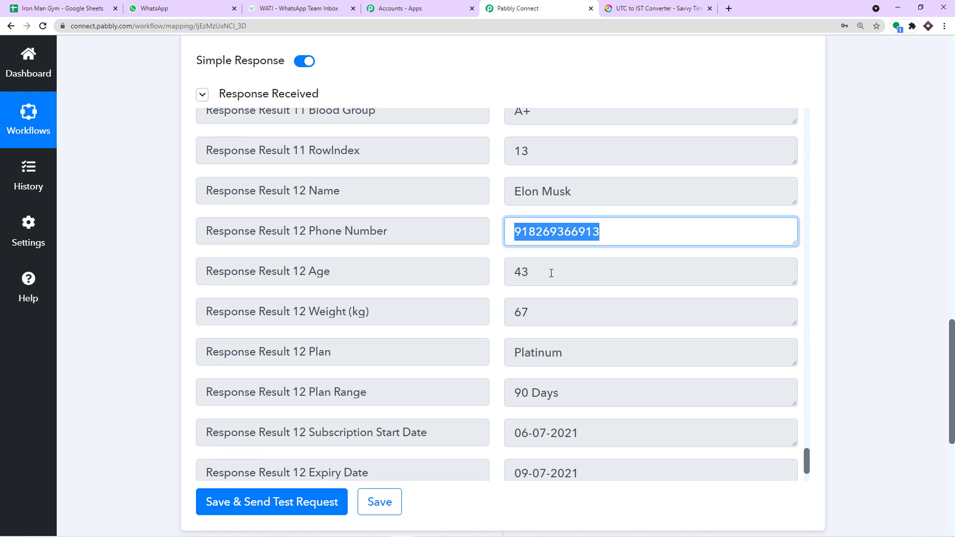
# Step: Compare the Response Result 12 RowIndex in Pabbly Connect with row 14 of the Iron Man Gym sheet
pyautogui.scroll(-2, 550, 271)
pyautogui.scroll(-2, 572, 264)
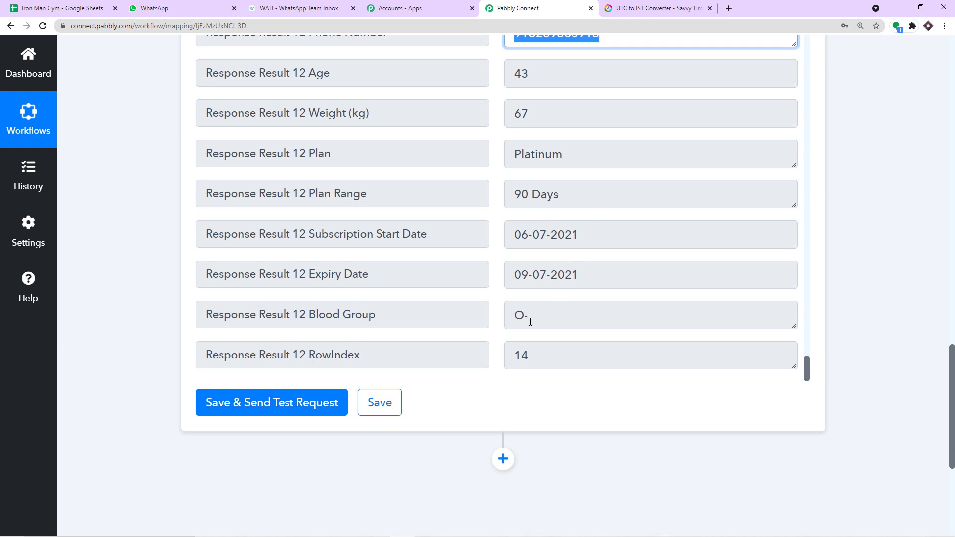
pyautogui.moveTo(530, 322); pyautogui.dragTo(436, 358)
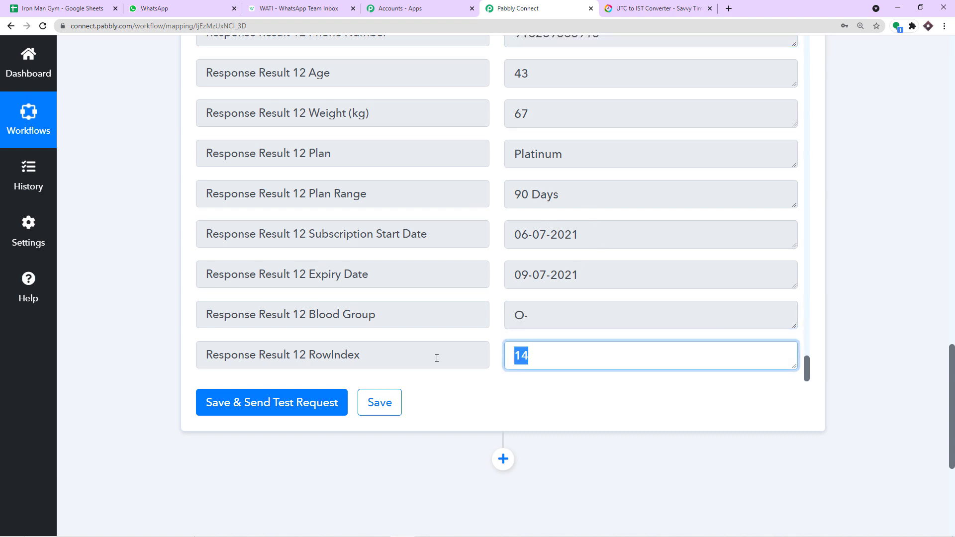
pyautogui.click(92, 6)
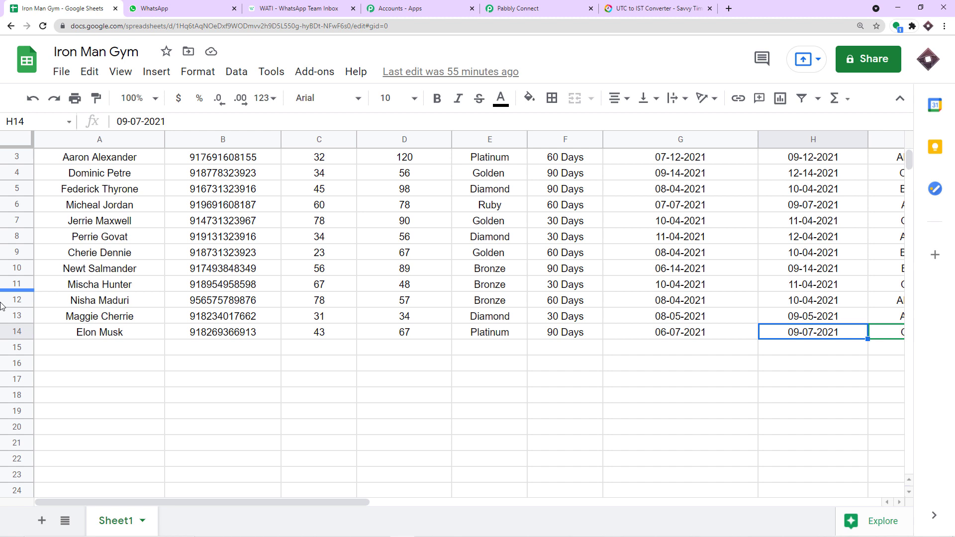
pyautogui.click(15, 332)
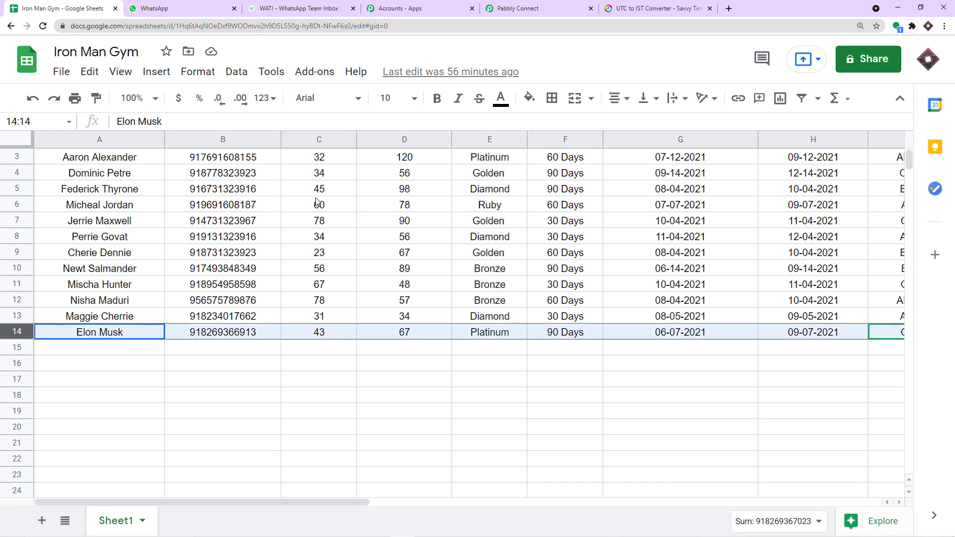
pyautogui.click(525, 6)
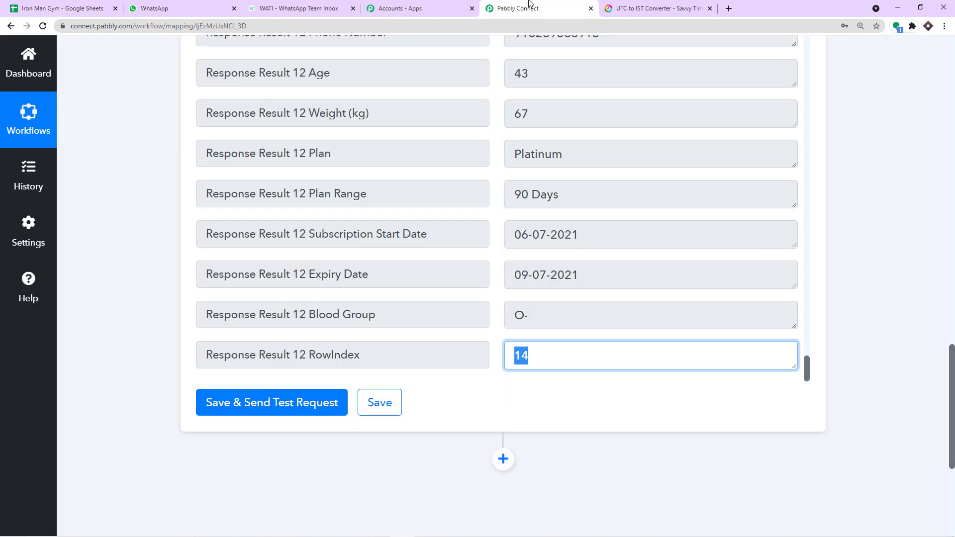
# Step: Review the Range setting in Pabbly Connect, and select the first member's row 2 in the Iron Man Gym sheet
pyautogui.scroll(2, 647, 279)
pyautogui.scroll(8, 645, 301)
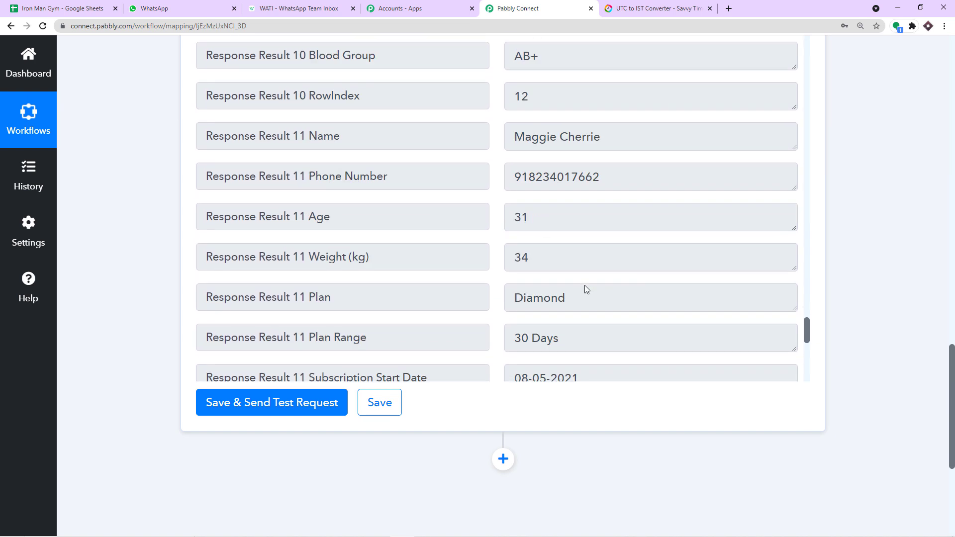
pyautogui.scroll(3, 879, 272)
pyautogui.scroll(3, 879, 273)
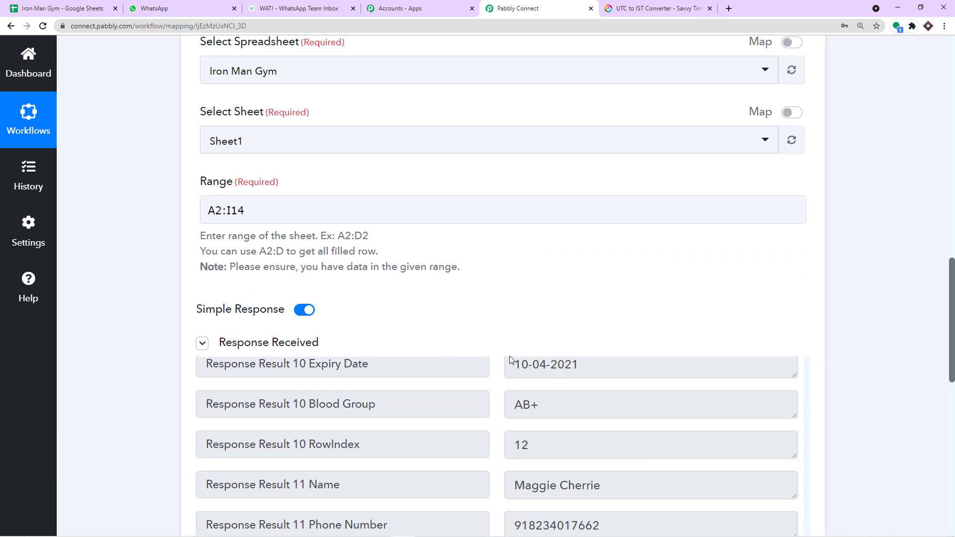
pyautogui.scroll(7, 646, 378)
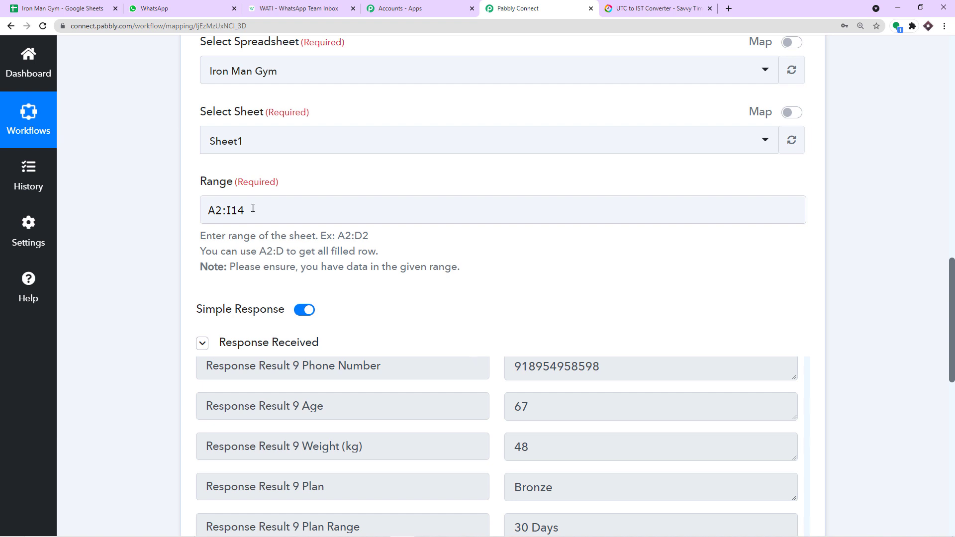
pyautogui.click(62, 9)
pyautogui.scroll(1, 151, 169)
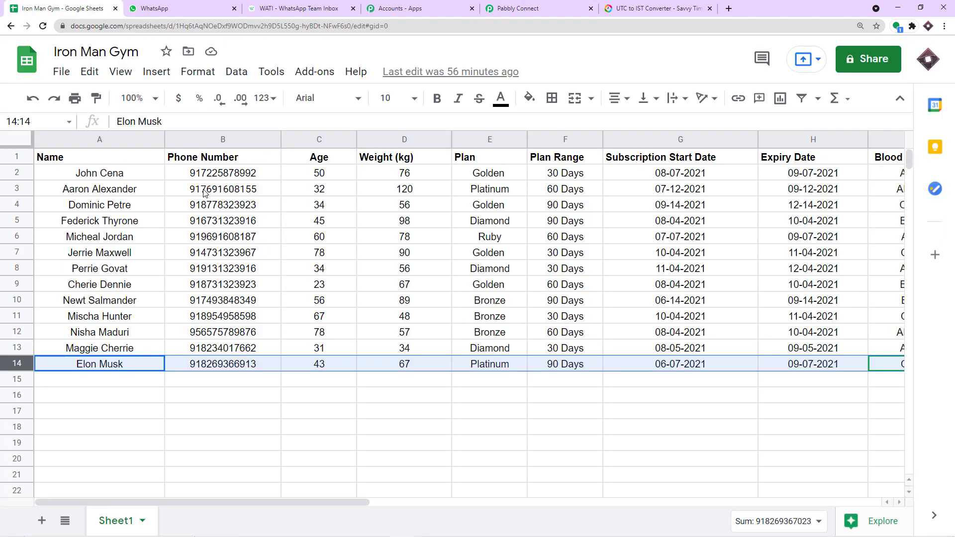
pyautogui.click(17, 173)
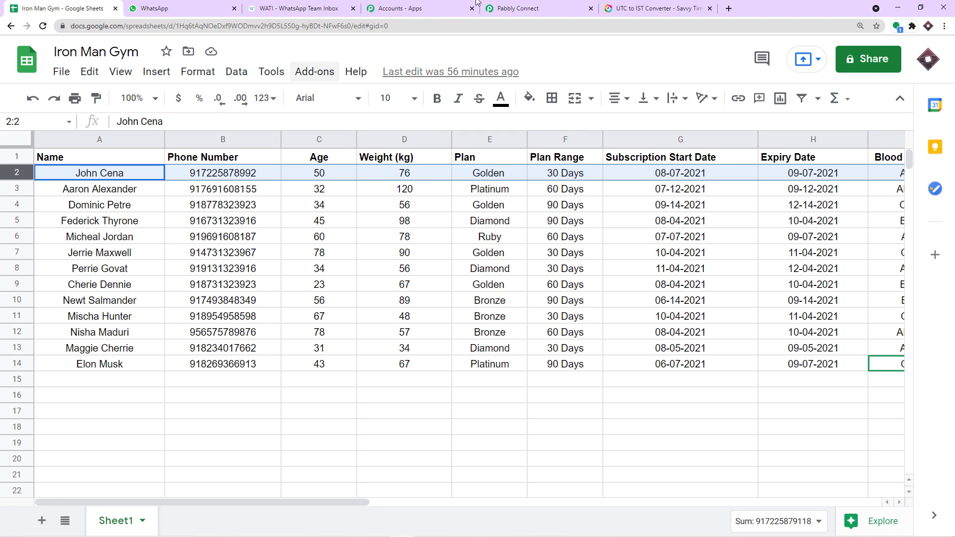
# Step: Look through the separate per-member response fields in Pabbly Connect and recheck row 2 of the Iron Man Gym sheet
pyautogui.click(515, 8)
pyautogui.scroll(-20, 719, 397)
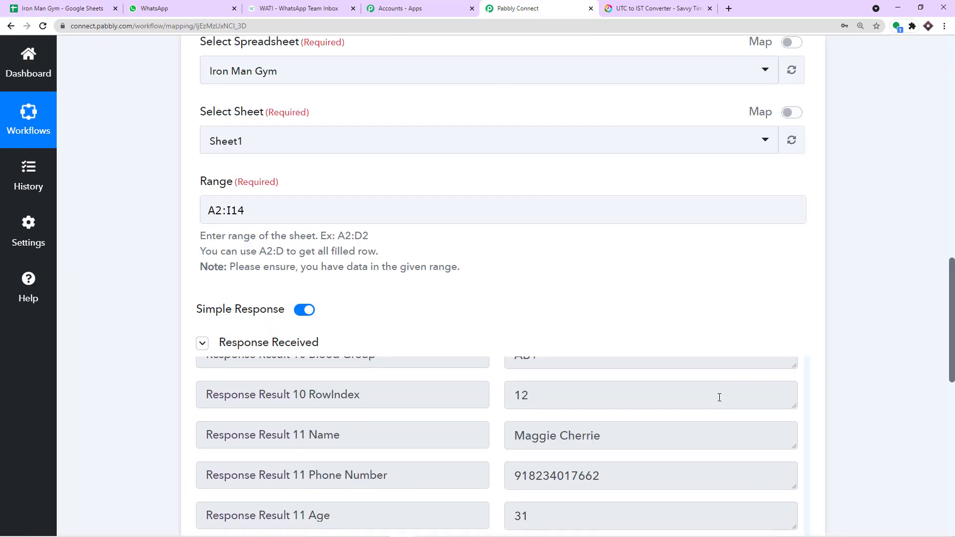
pyautogui.scroll(10, 716, 398)
pyautogui.scroll(15, 716, 398)
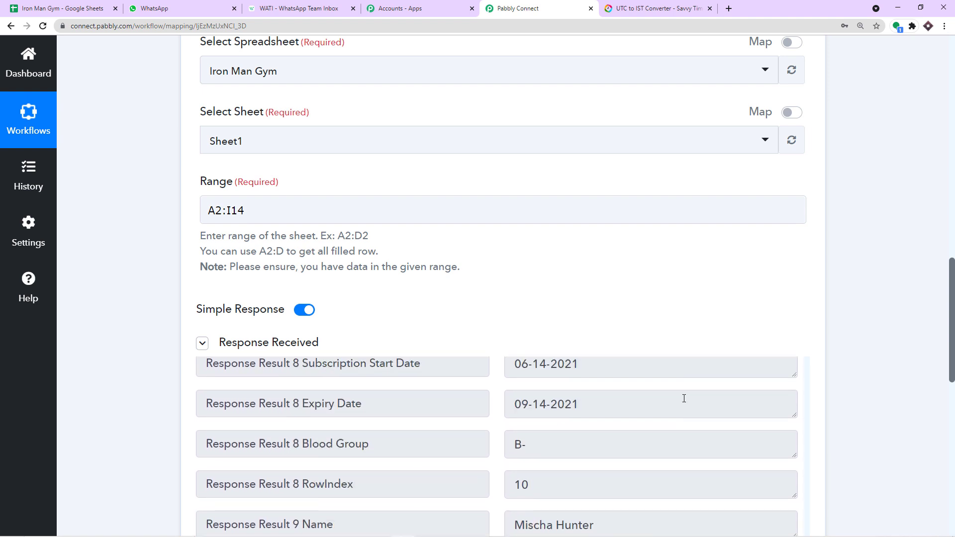
pyautogui.click(63, 6)
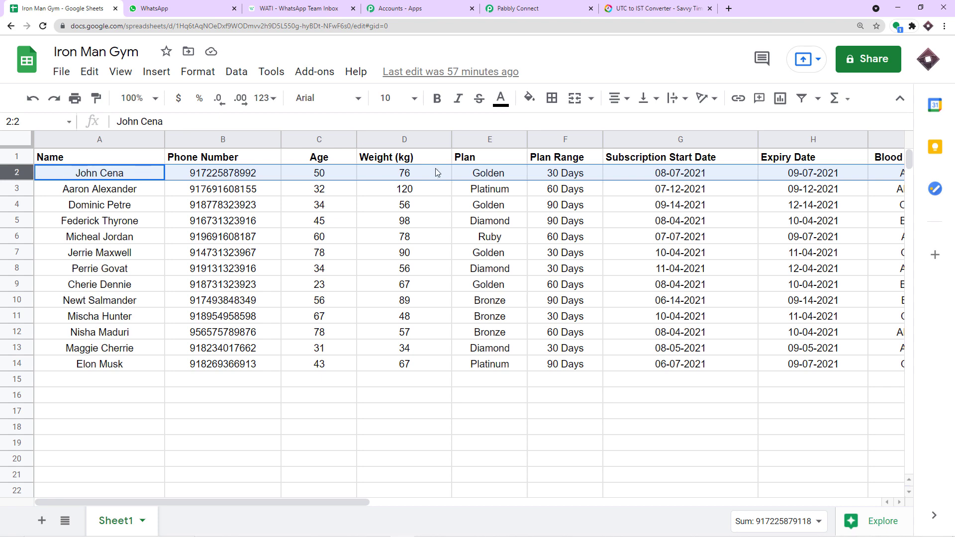
pyautogui.click(559, 8)
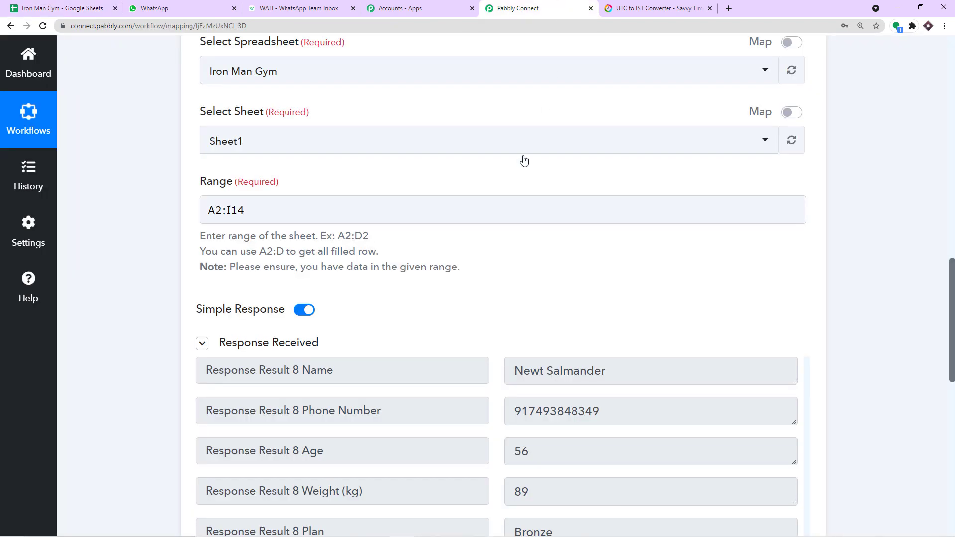
# Step: Turn off Simple Response for the Google Sheets action, then save it and send the test request again
pyautogui.scroll(-2, 502, 198)
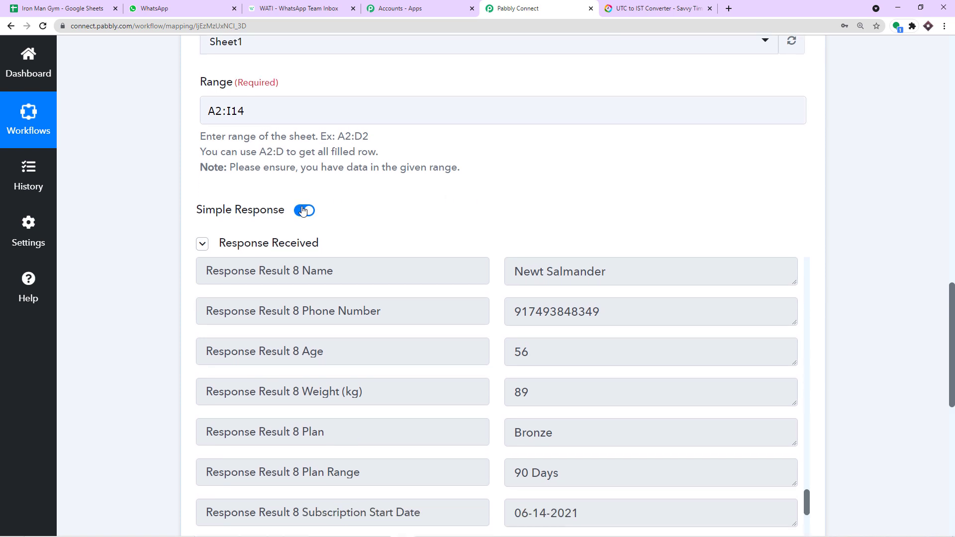
pyautogui.click(303, 211)
pyautogui.scroll(-8, 829, 255)
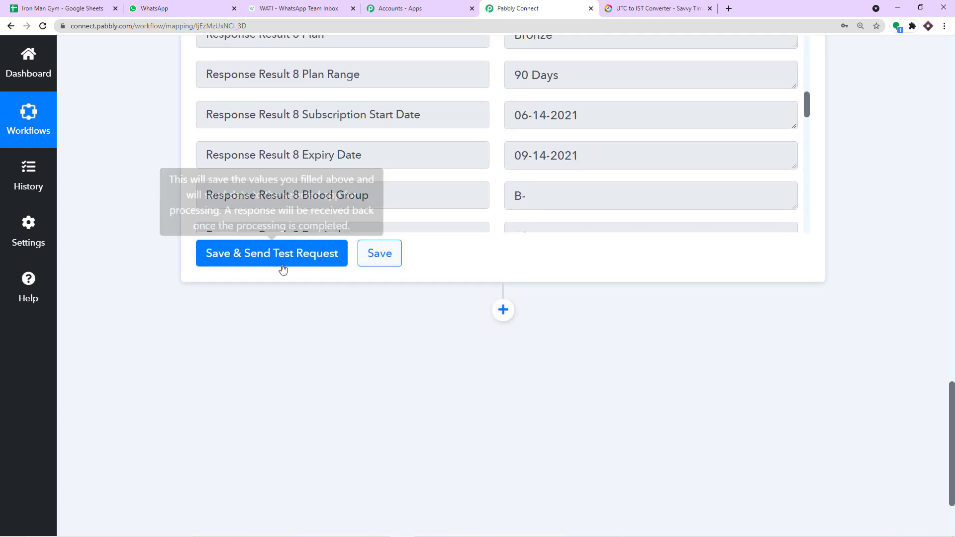
pyautogui.click(254, 256)
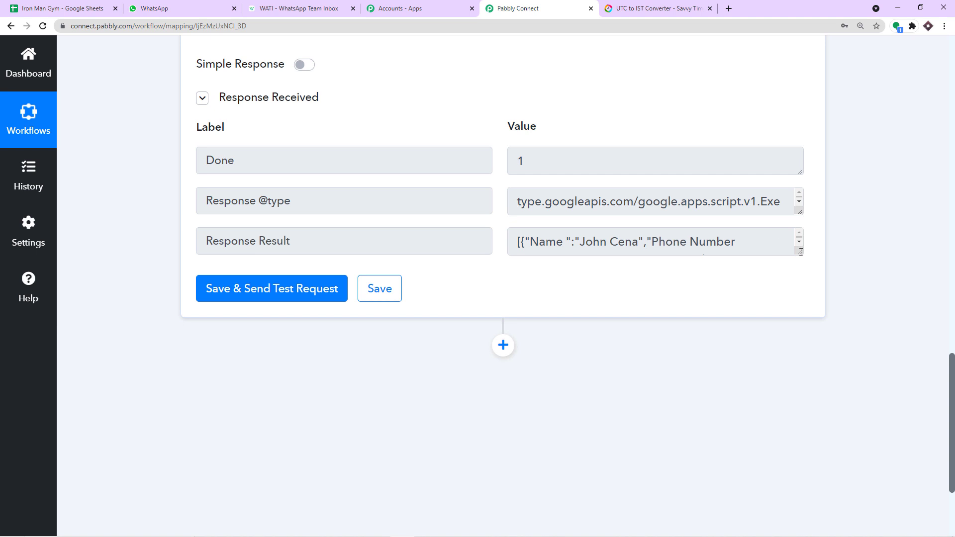
# Step: Enlarge the Response Result value box and select its entire text to examine the combined member data
pyautogui.moveTo(800, 252); pyautogui.dragTo(813, 463)
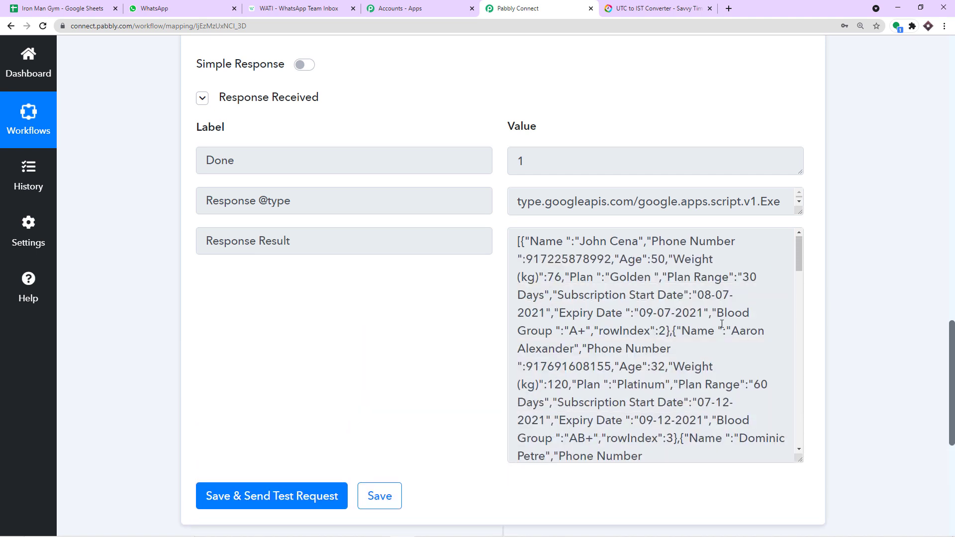
pyautogui.scroll(-1, 547, 331)
pyautogui.scroll(1, 707, 315)
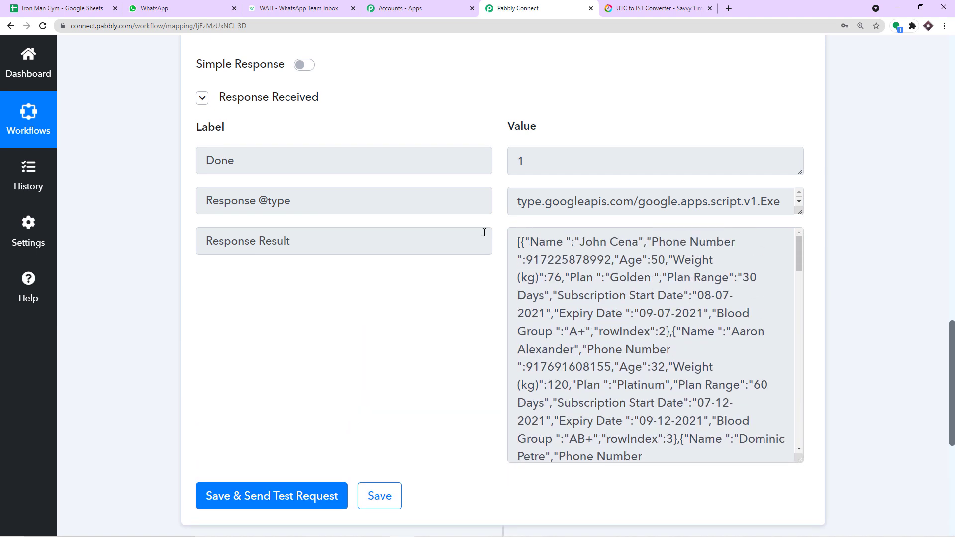
pyautogui.moveTo(517, 242); pyautogui.dragTo(678, 498)
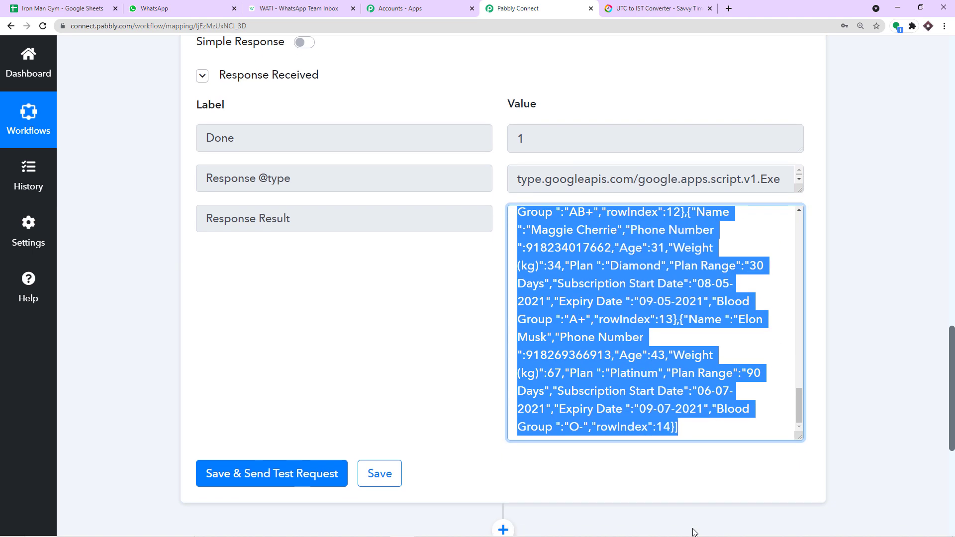
# Step: Compare cells A2:H14 of the Iron Man Gym sheet with the Response Result in Pabbly Connect, back to its first member
pyautogui.click(51, 4)
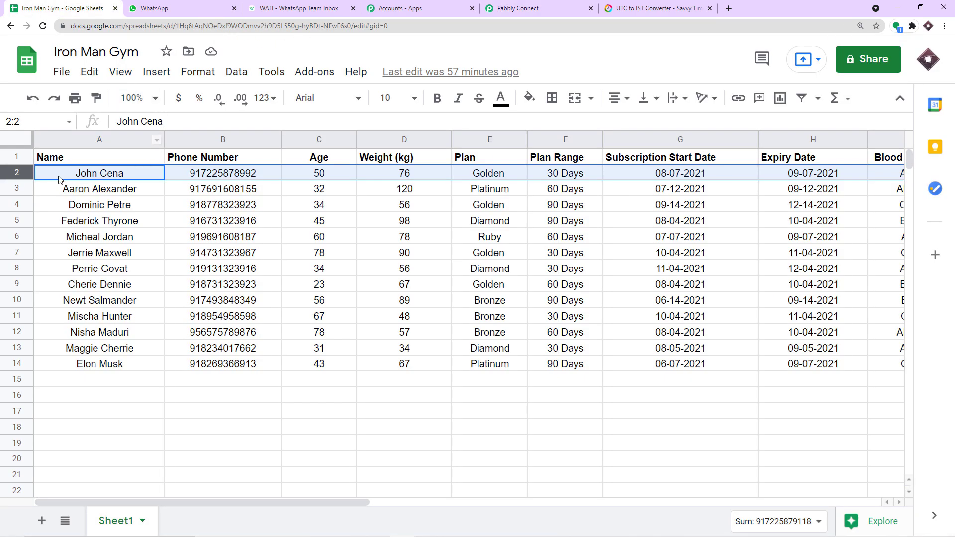
pyautogui.moveTo(46, 177); pyautogui.dragTo(846, 364)
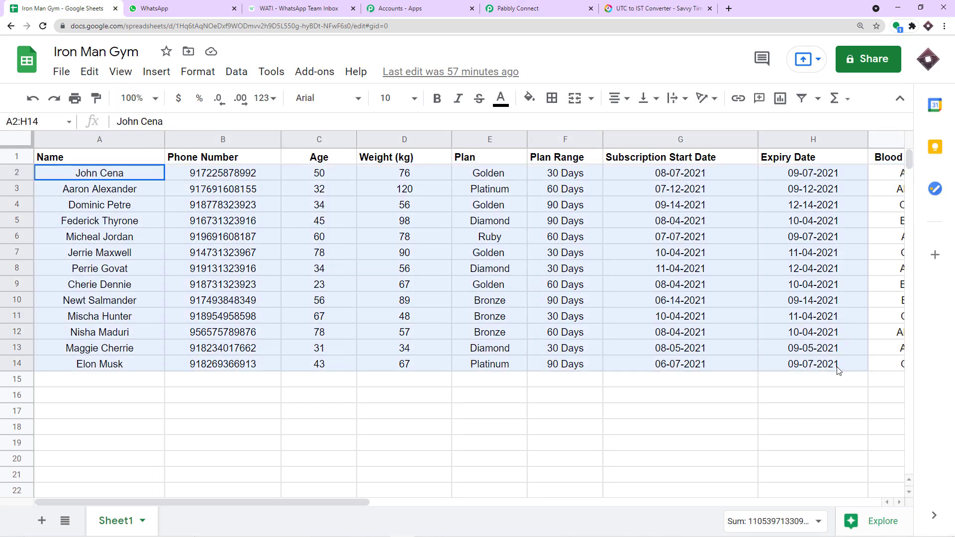
pyautogui.click(551, 4)
pyautogui.scroll(5, 586, 164)
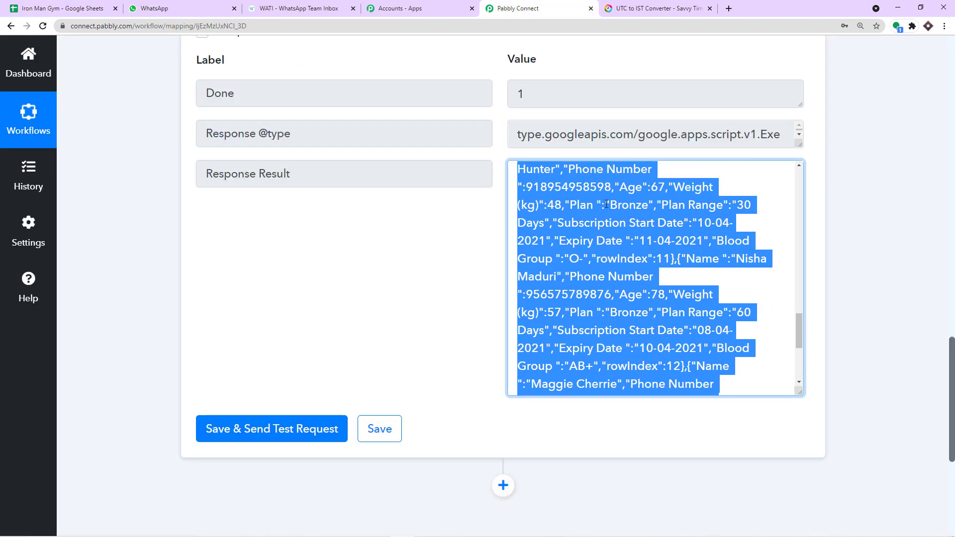
pyautogui.scroll(3, 585, 158)
pyautogui.scroll(6, 597, 346)
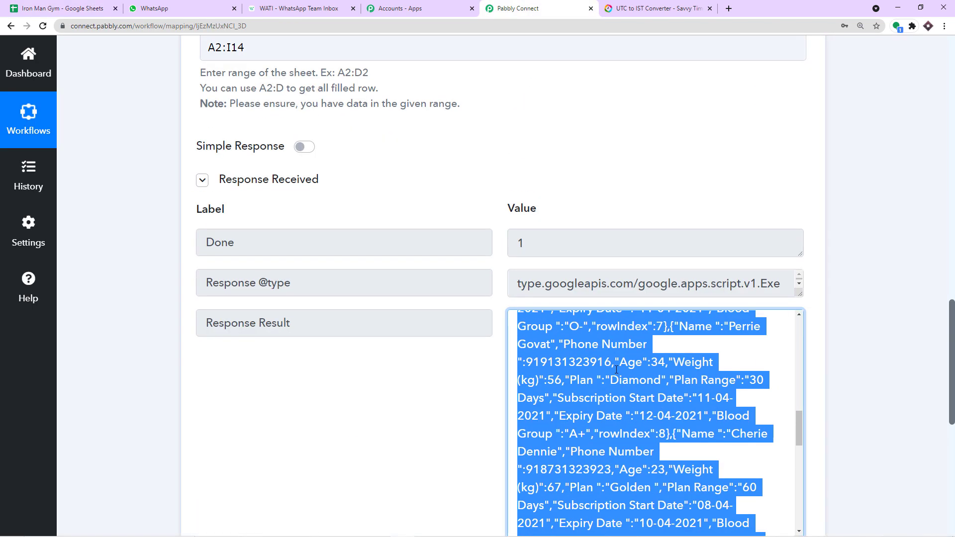
pyautogui.scroll(6, 597, 345)
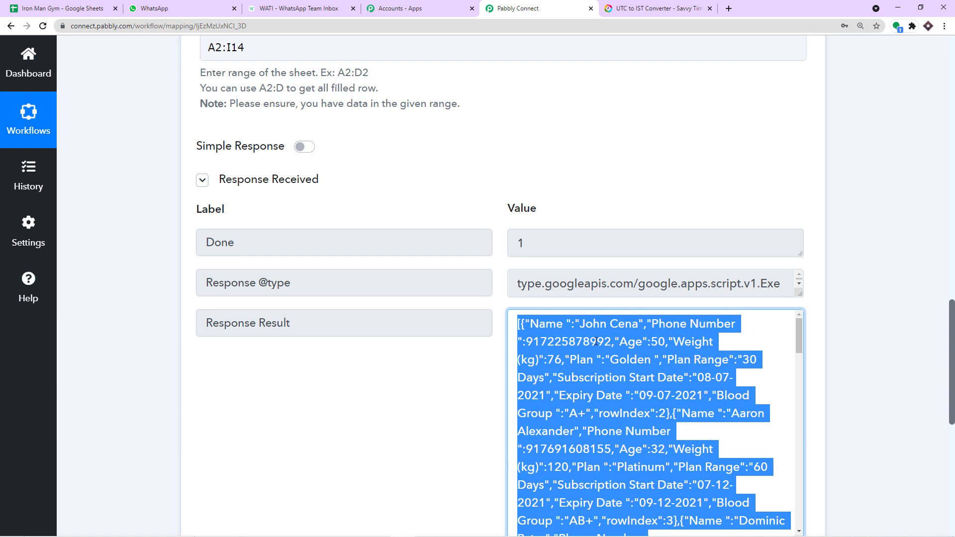
# Step: Compare the first member's entry in the Response Result with cell A2 of the Iron Man Gym sheet
pyautogui.click(732, 342)
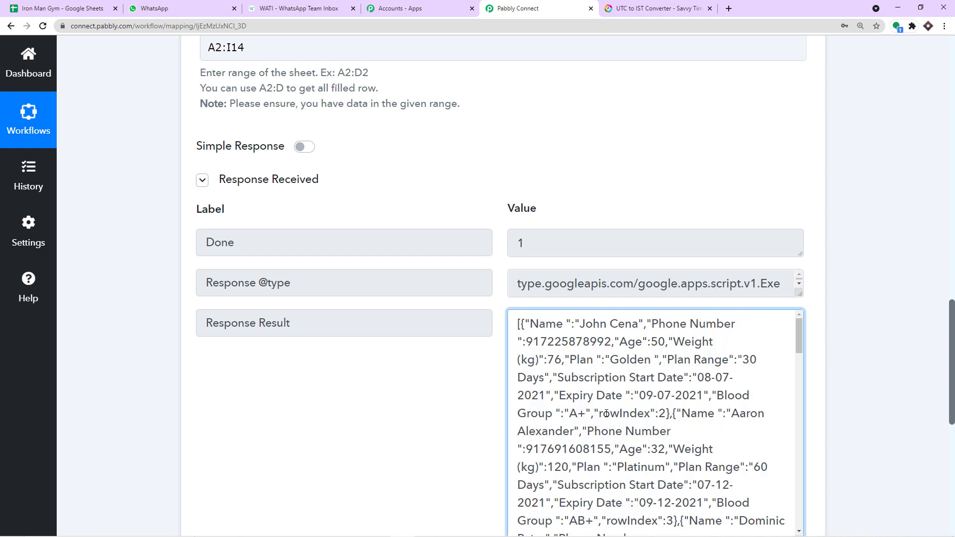
pyautogui.moveTo(585, 413); pyautogui.dragTo(524, 323)
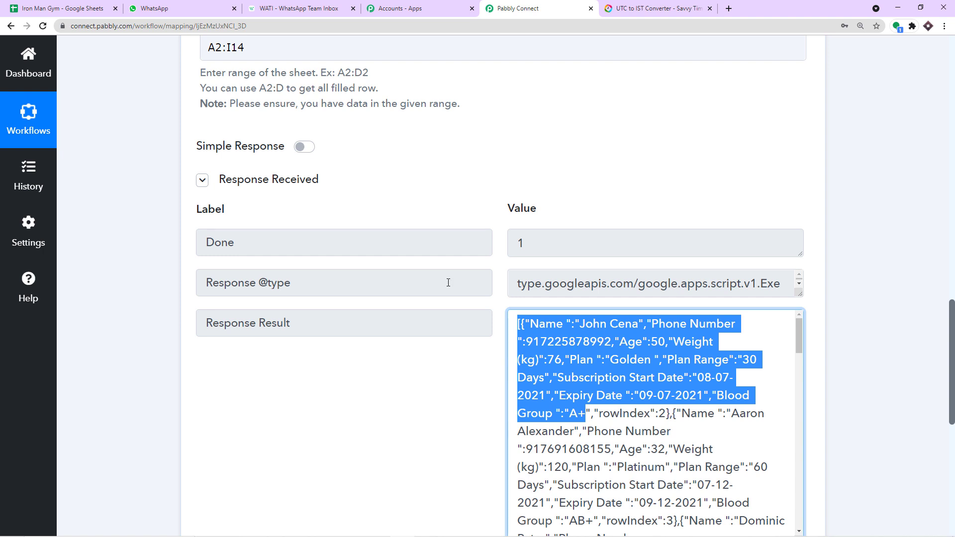
pyautogui.click(92, 8)
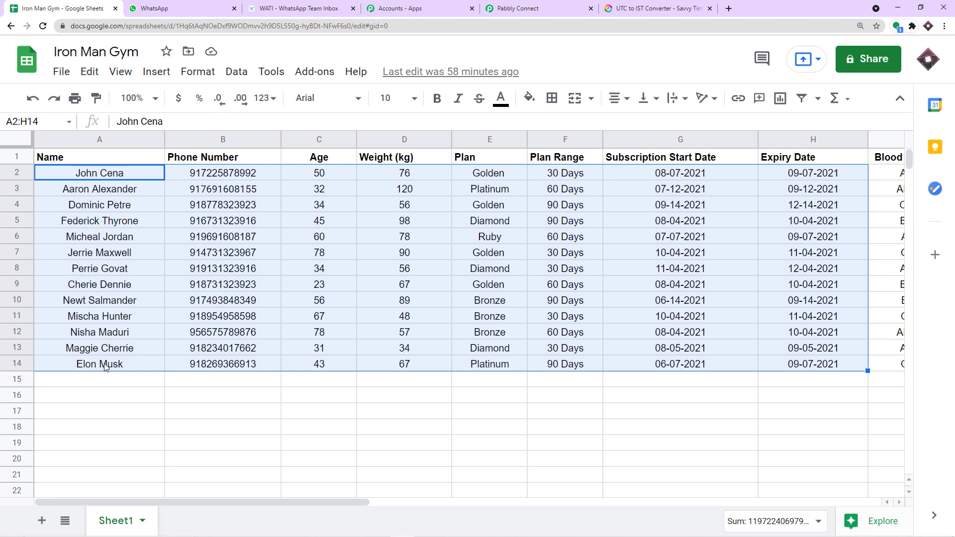
pyautogui.click(110, 174)
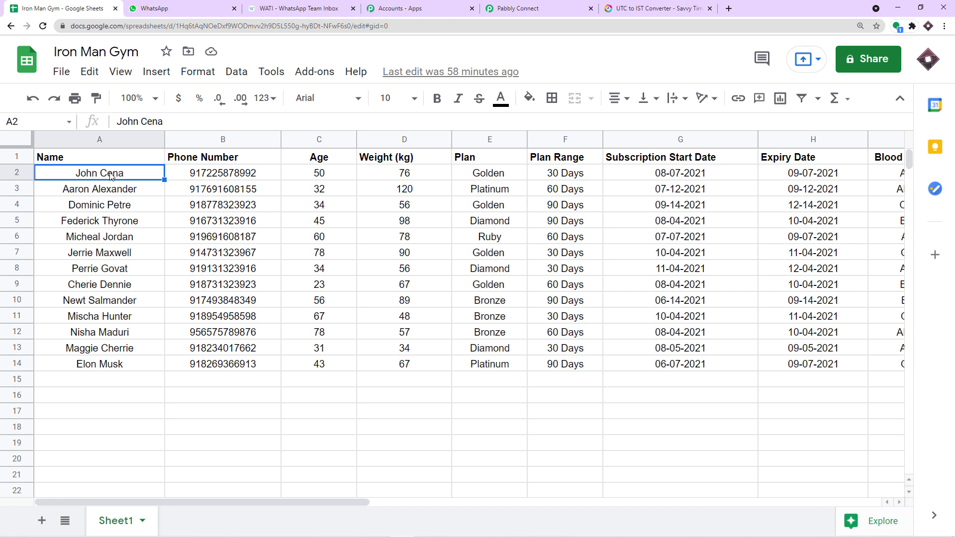
# Step: Return to Pabbly Connect and add an Iterator by Pabbly action after the Google Sheets step, with Response Result as its array
pyautogui.click(528, 8)
pyautogui.scroll(-8, 869, 286)
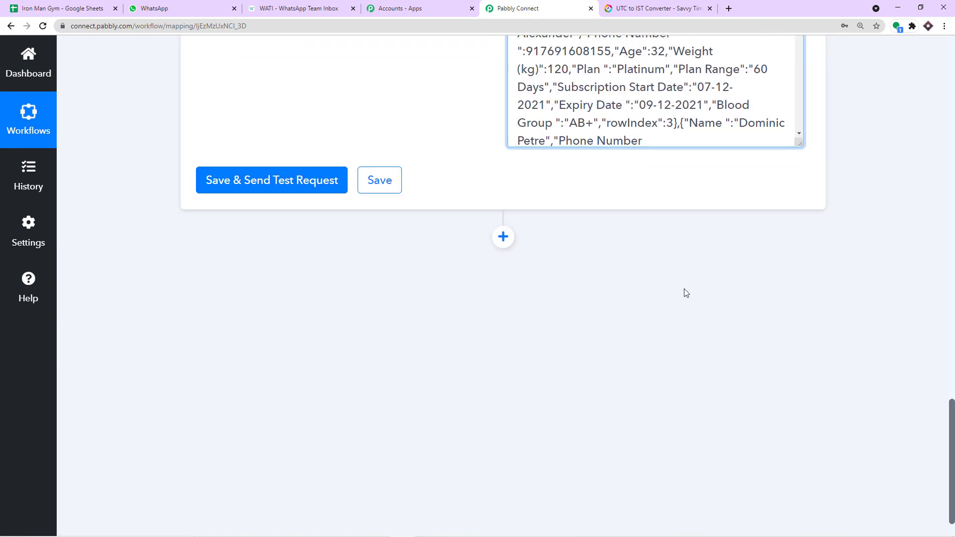
pyautogui.click(504, 237)
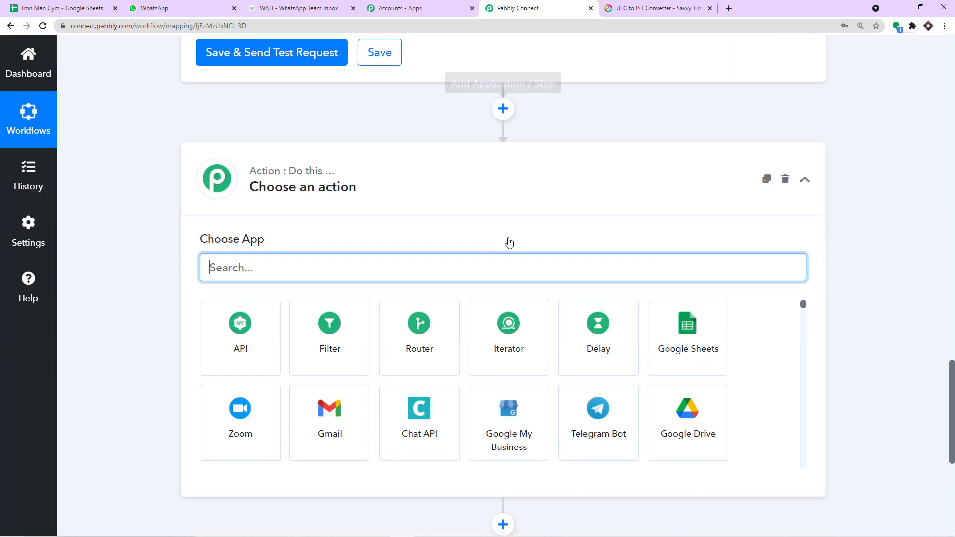
pyautogui.write('ite')
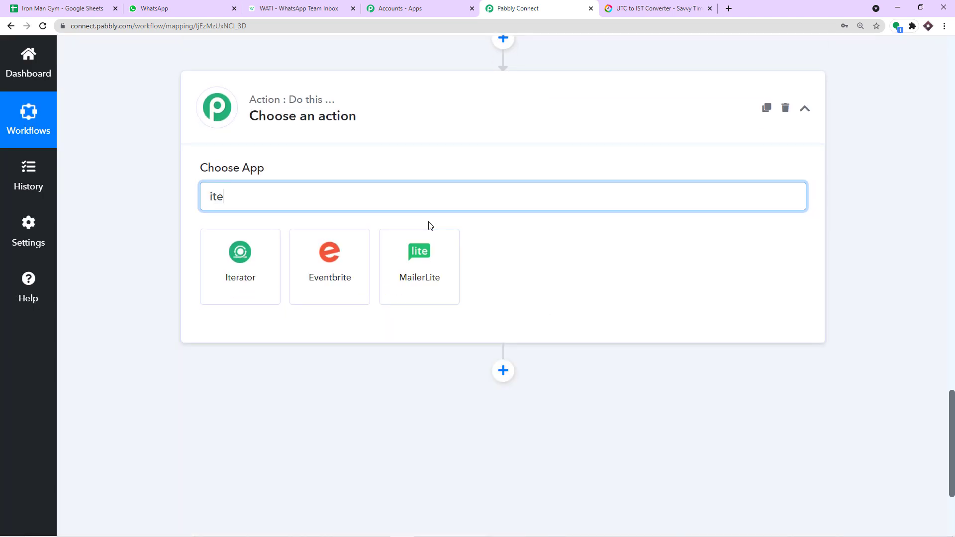
pyautogui.click(224, 253)
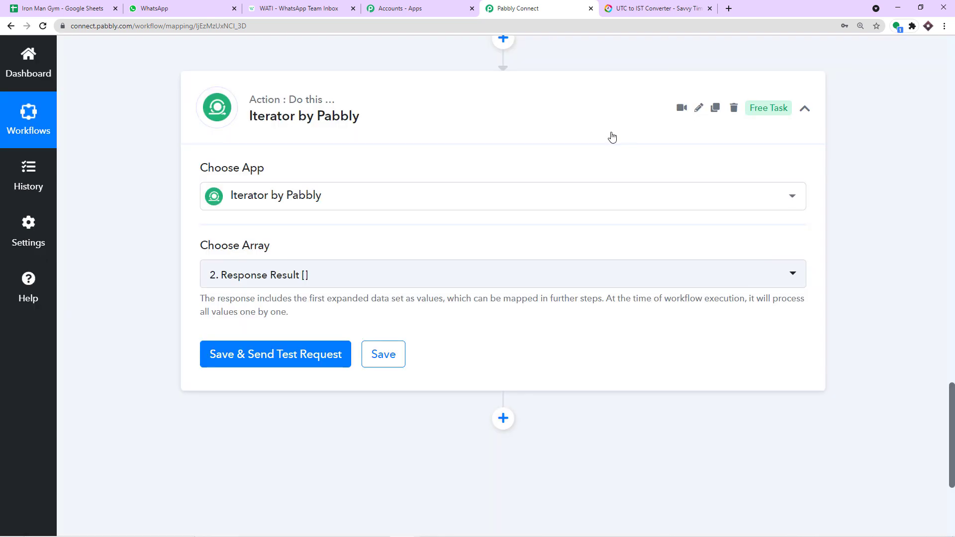
# Step: Examine the Iterator's Choose Array setting and read through the member entries in the Google Sheets step's Response Result
pyautogui.scroll(-2, 598, 136)
pyautogui.moveTo(266, 156)
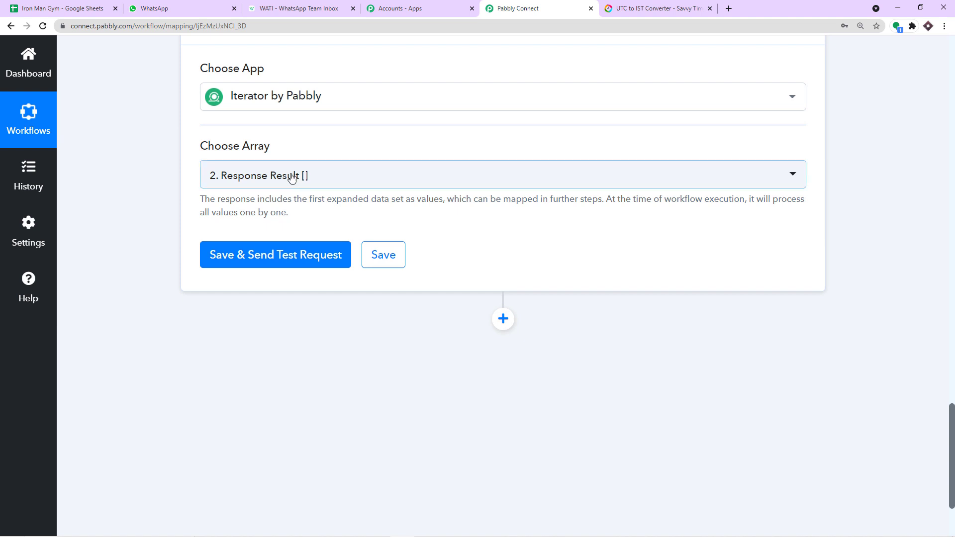
pyautogui.scroll(2, 220, 179)
pyautogui.scroll(12, 409, 192)
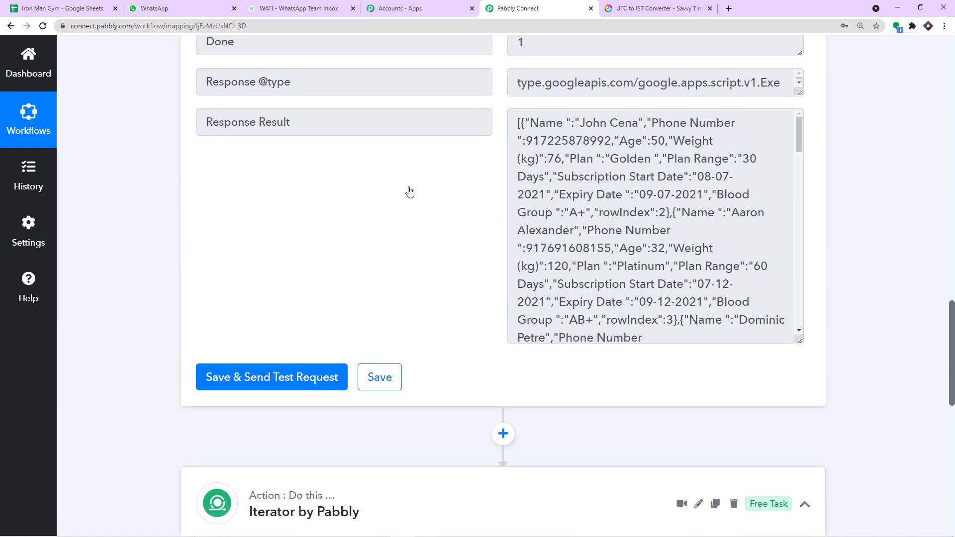
pyautogui.scroll(-10, 574, 268)
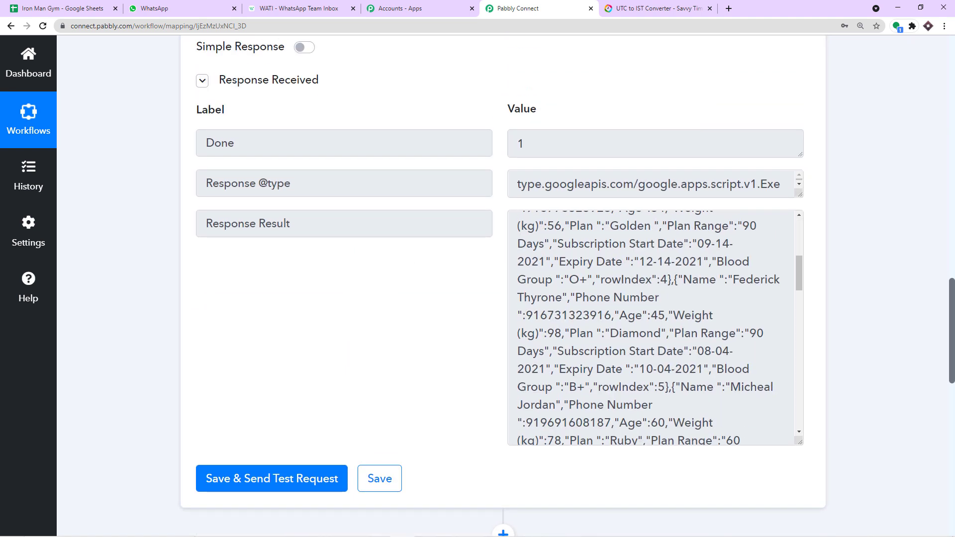
pyautogui.scroll(-1, 936, 371)
pyautogui.scroll(-12, 912, 373)
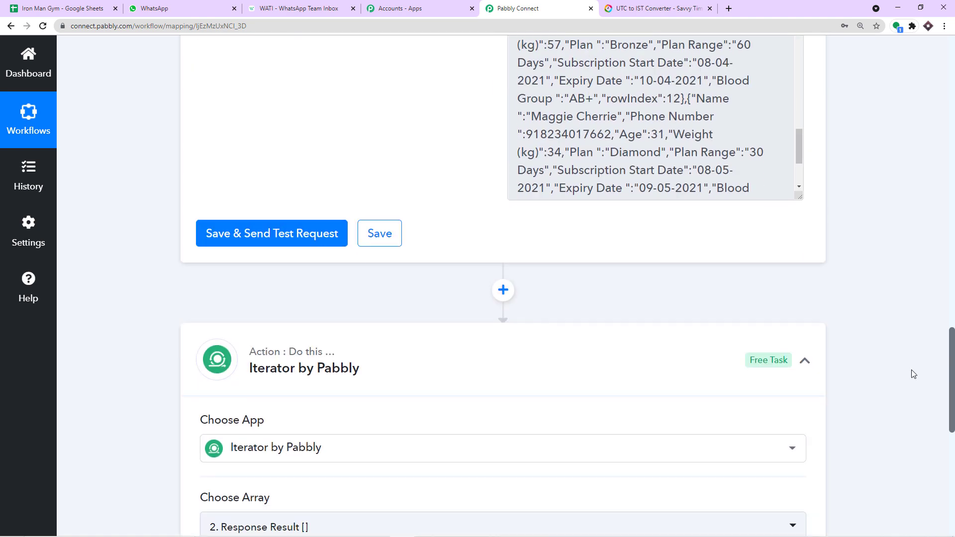
pyautogui.scroll(2, 223, 286)
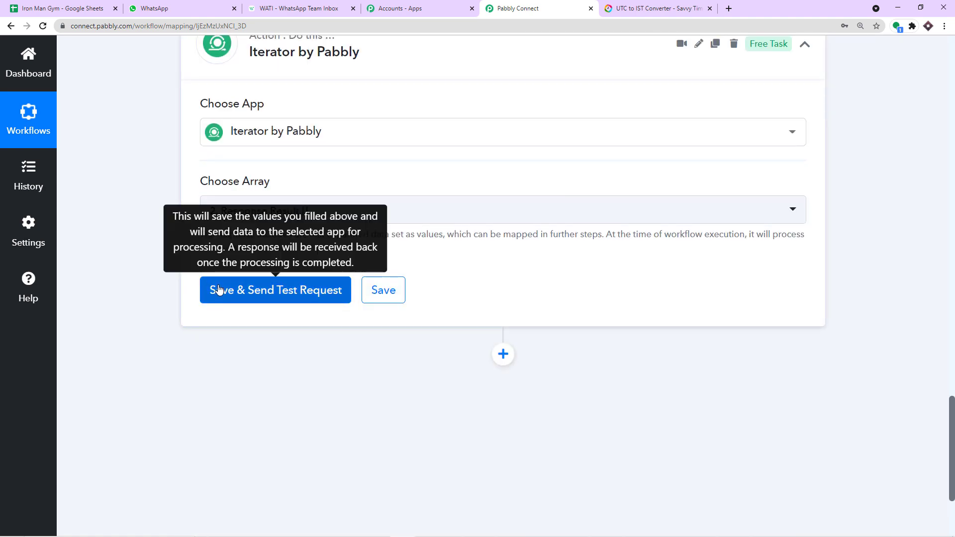
# Step: Check row 2 of the Iron Man Gym sheet, then save the Iterator in Pabbly Connect and send its test request
pyautogui.click(97, 4)
pyautogui.click(21, 173)
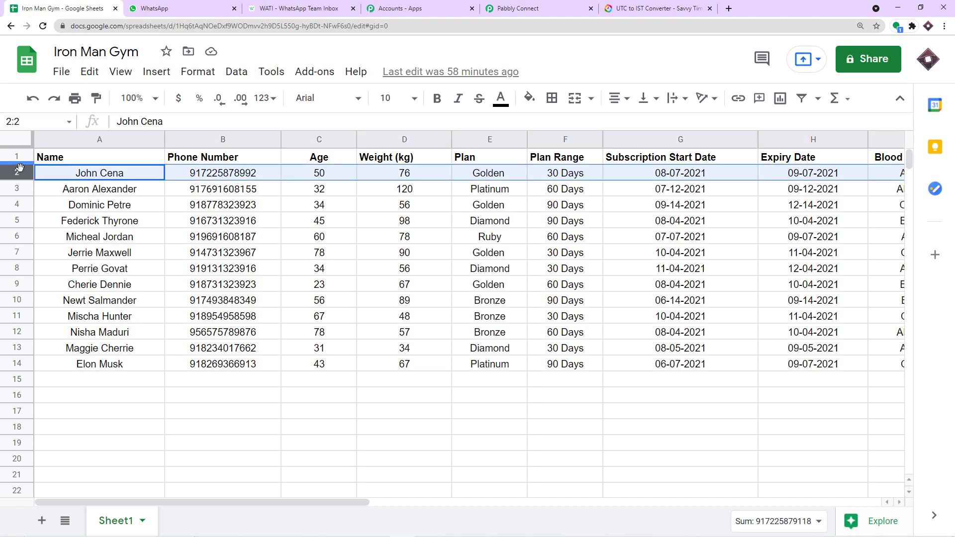
pyautogui.click(518, 8)
pyautogui.click(267, 284)
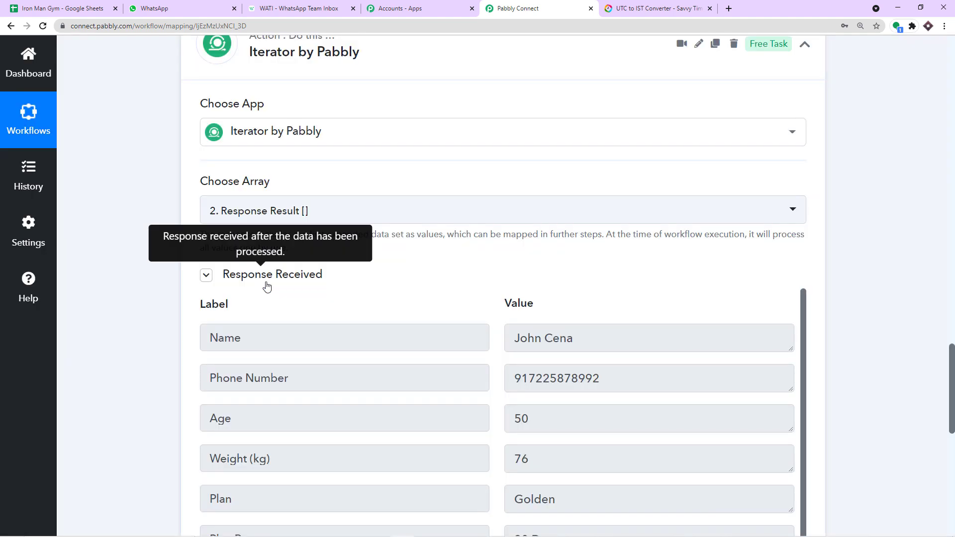
# Step: Review the Iterator's response fields, focusing on the Expiry Date value, and check today's date on the system clock
pyautogui.scroll(-3, 613, 290)
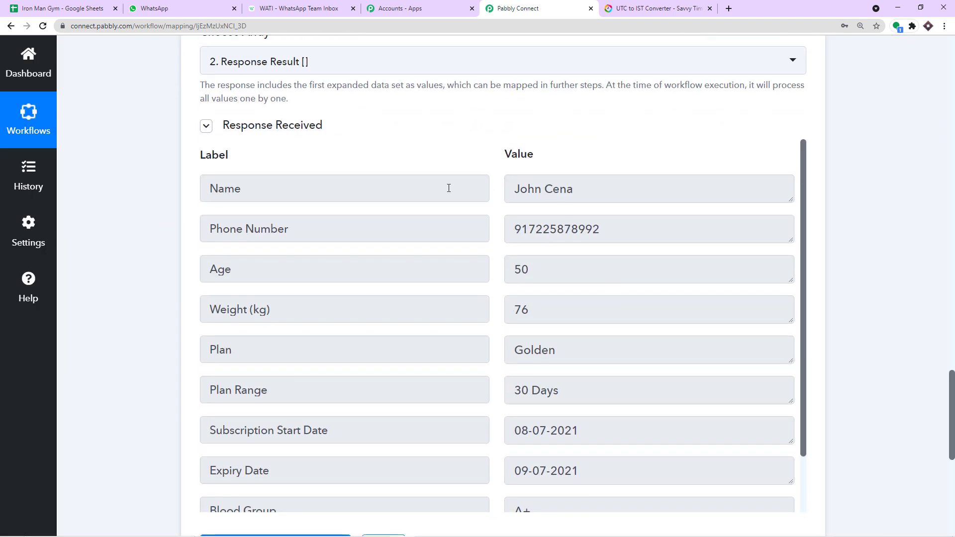
pyautogui.scroll(-1, 586, 244)
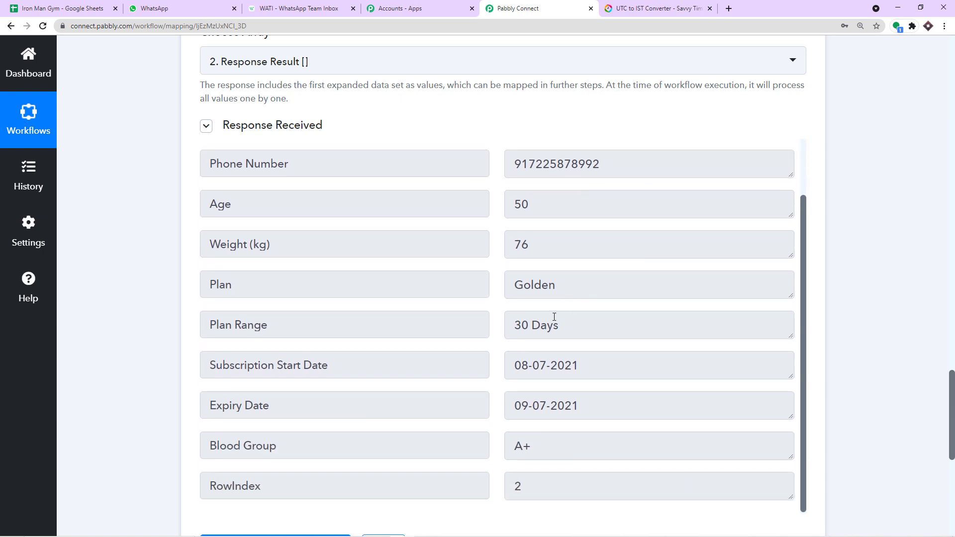
pyautogui.scroll(-1, 554, 317)
pyautogui.moveTo(576, 358); pyautogui.dragTo(339, 353)
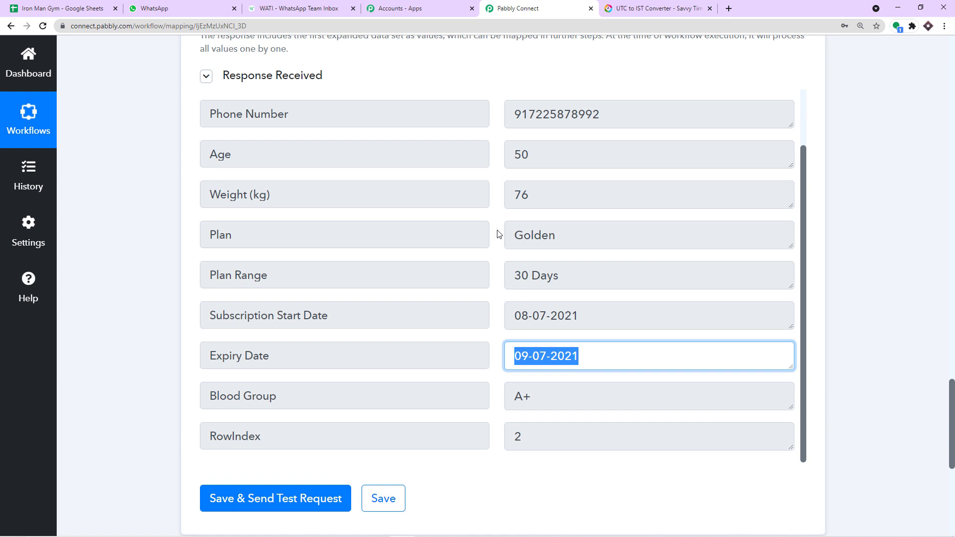
pyautogui.moveTo(913, 533)
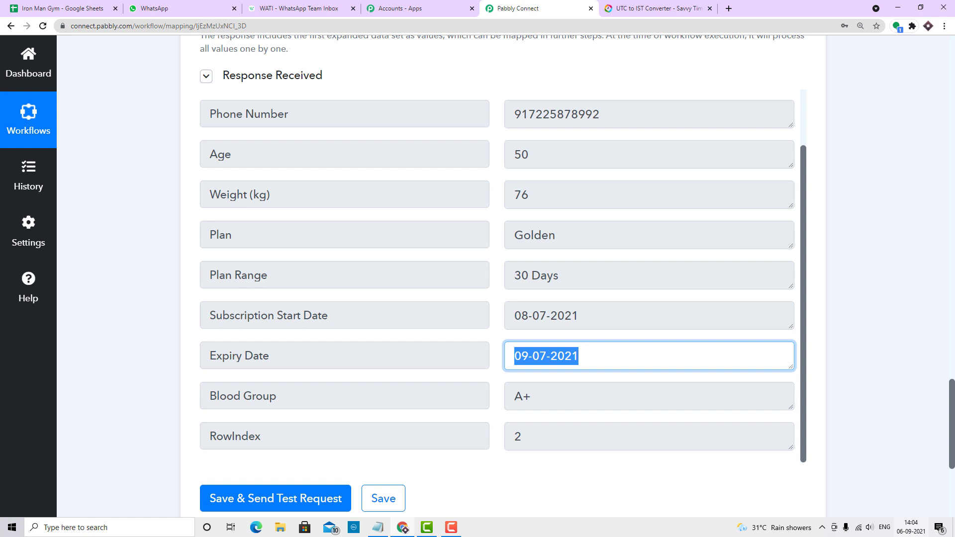
# Step: Add a Date/Time Formatter by Pabbly action after the Iterator step
pyautogui.moveTo(952, 400); pyautogui.dragTo(952, 453)
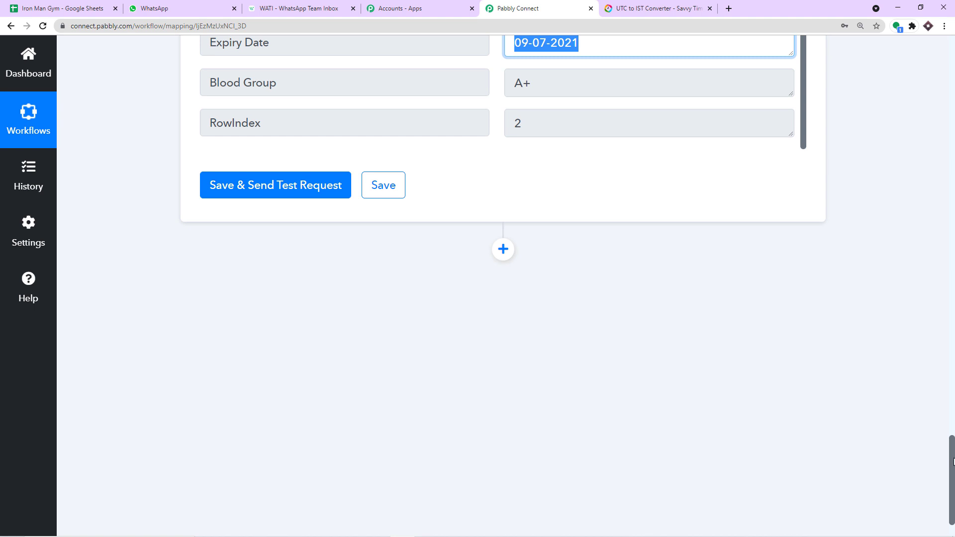
pyautogui.scroll(-2, 667, 451)
pyautogui.click(503, 192)
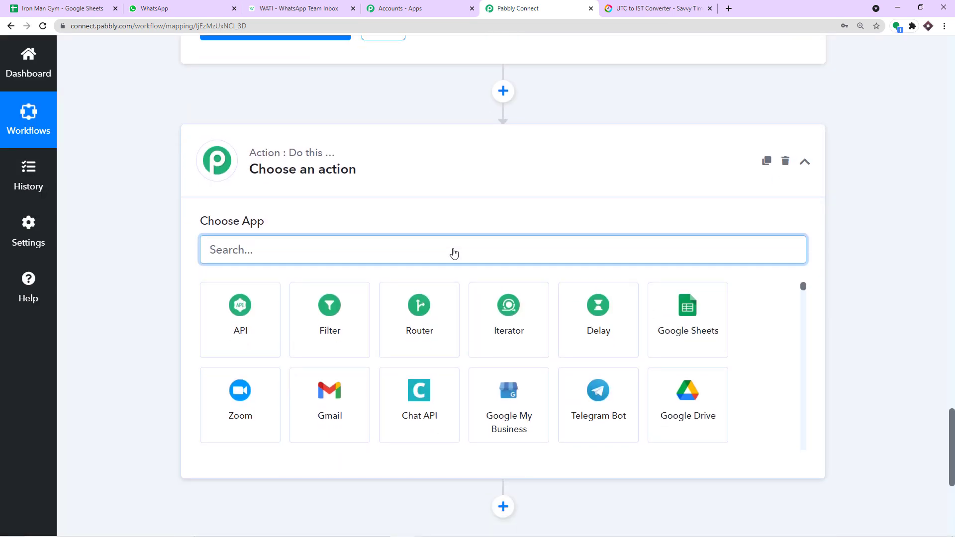
pyautogui.write('date')
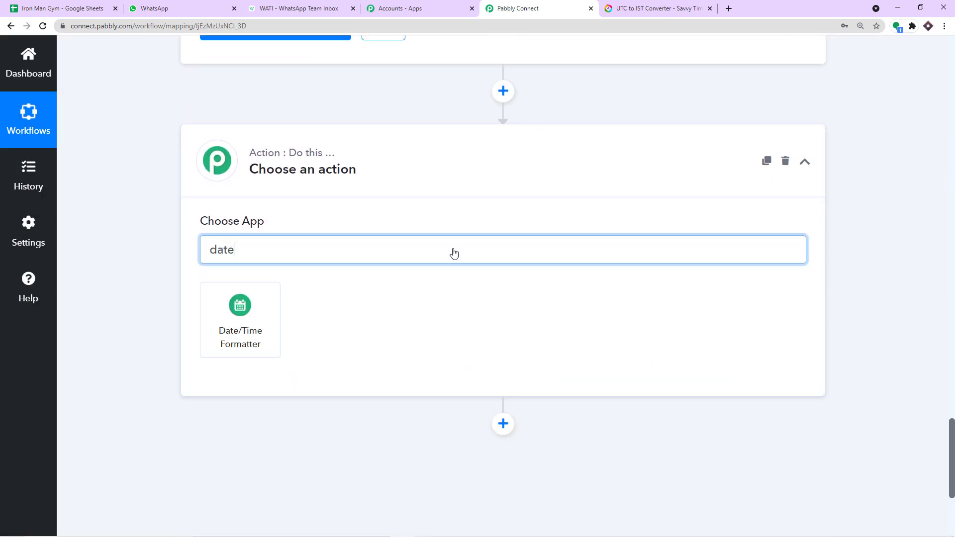
pyautogui.click(256, 304)
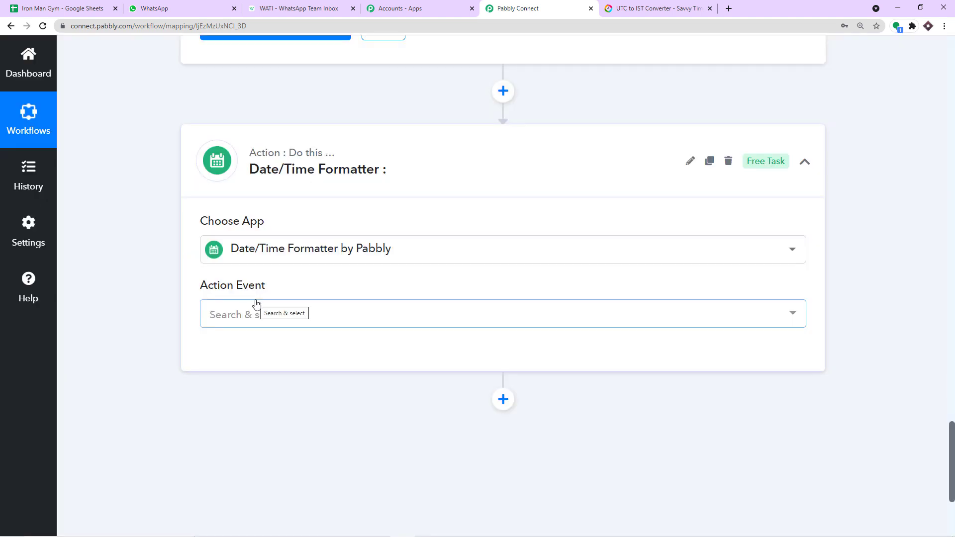
# Step: Set the Date/Time Formatter's action event to Modify Current Date
pyautogui.scroll(-4, 255, 304)
pyautogui.click(288, 119)
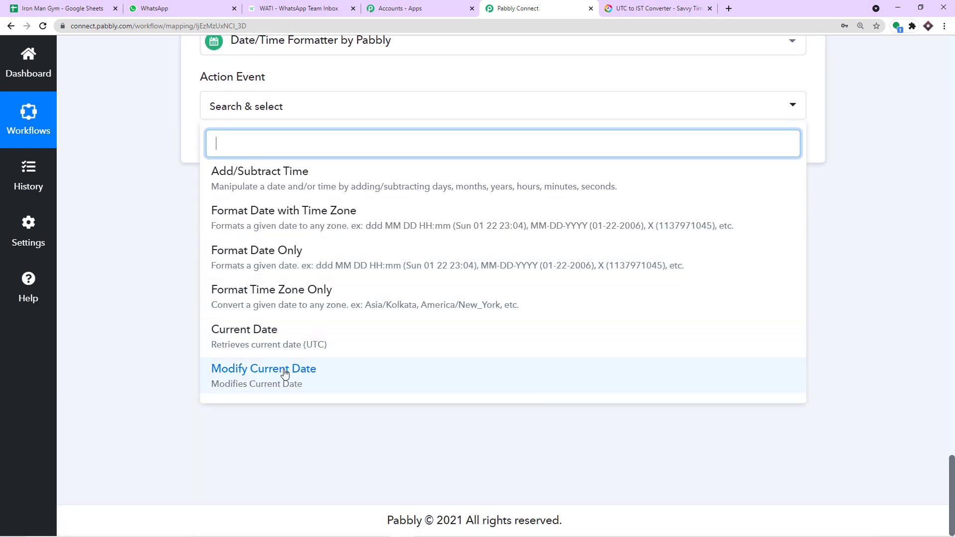
pyautogui.click(285, 374)
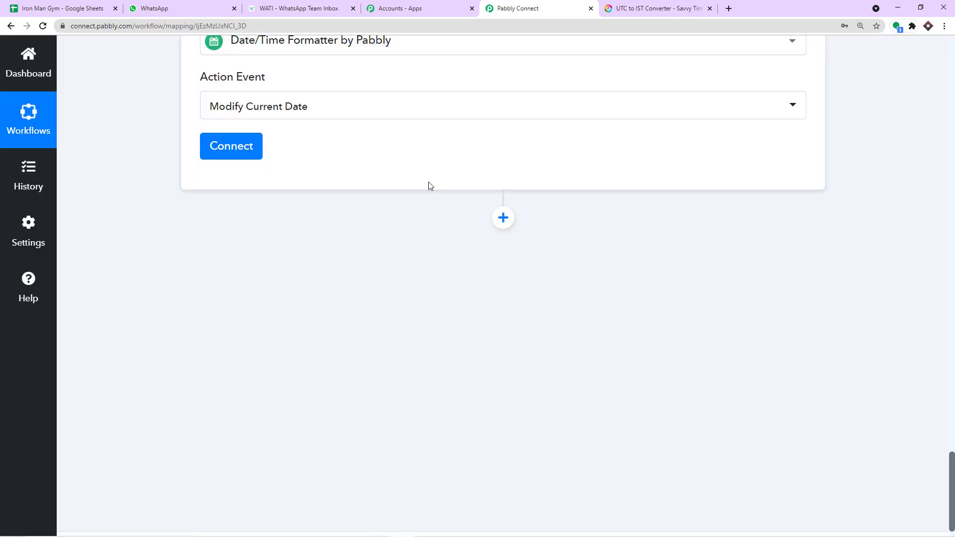
pyautogui.scroll(4, 431, 186)
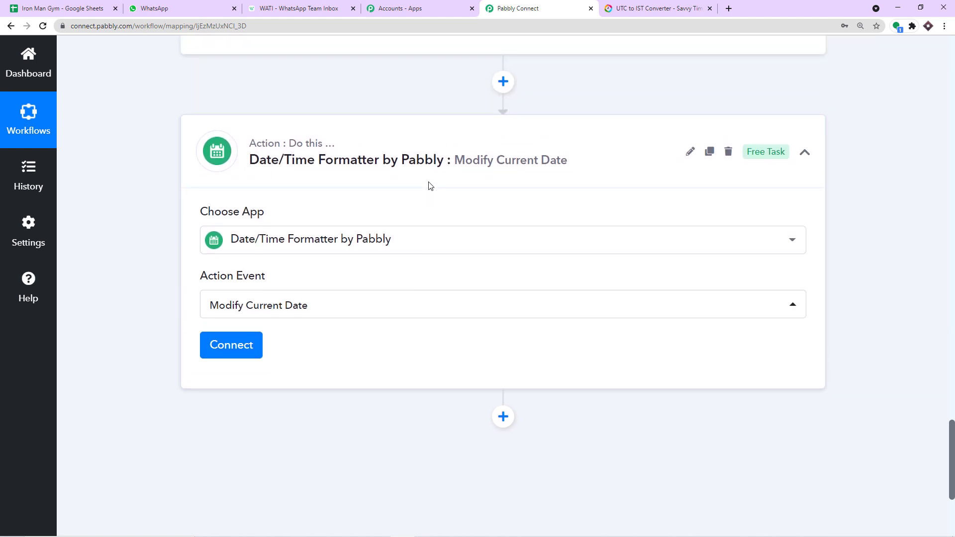
# Step: Check the expiry date in cell H2 of the Iron Man Gym sheet, then connect the Date/Time Formatter action in Pabbly Connect
pyautogui.moveTo(915, 530)
pyautogui.click(60, 8)
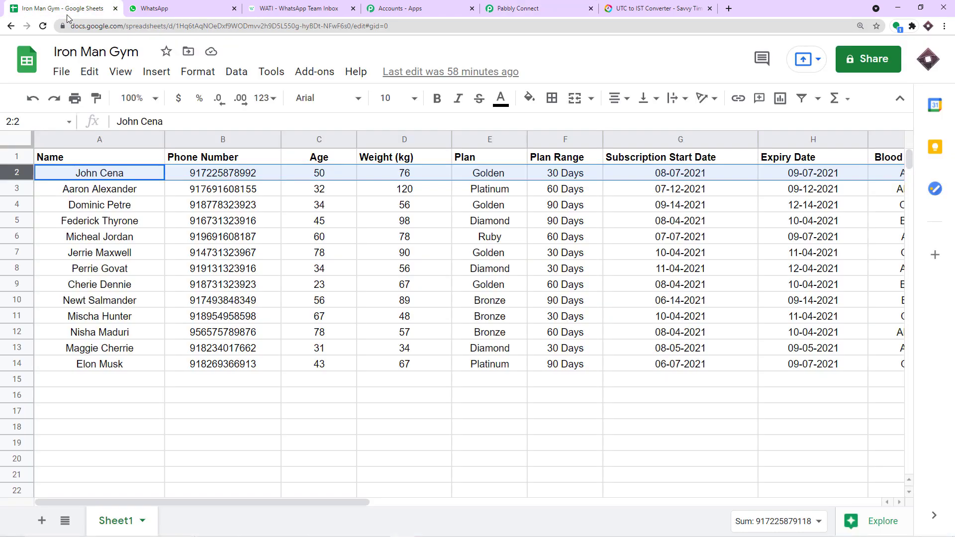
pyautogui.click(803, 175)
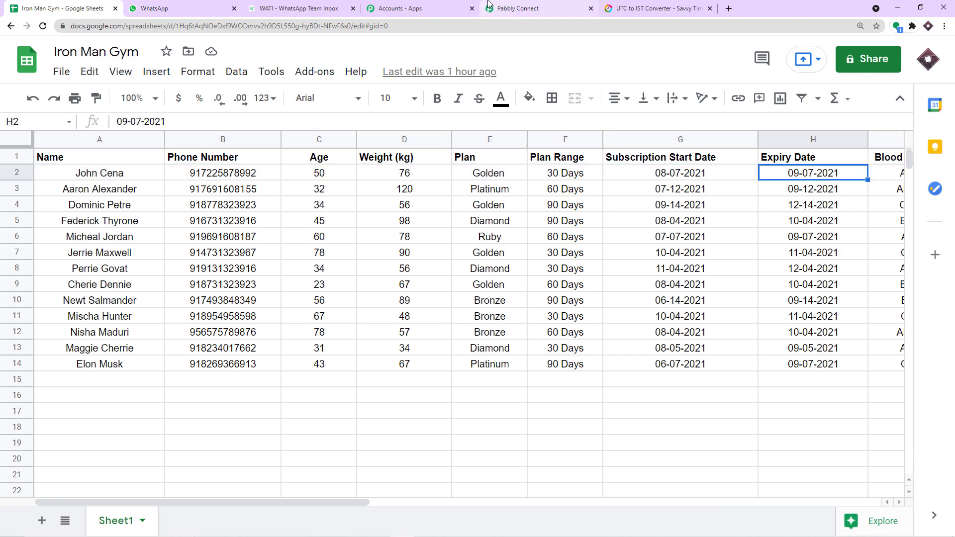
pyautogui.click(517, 9)
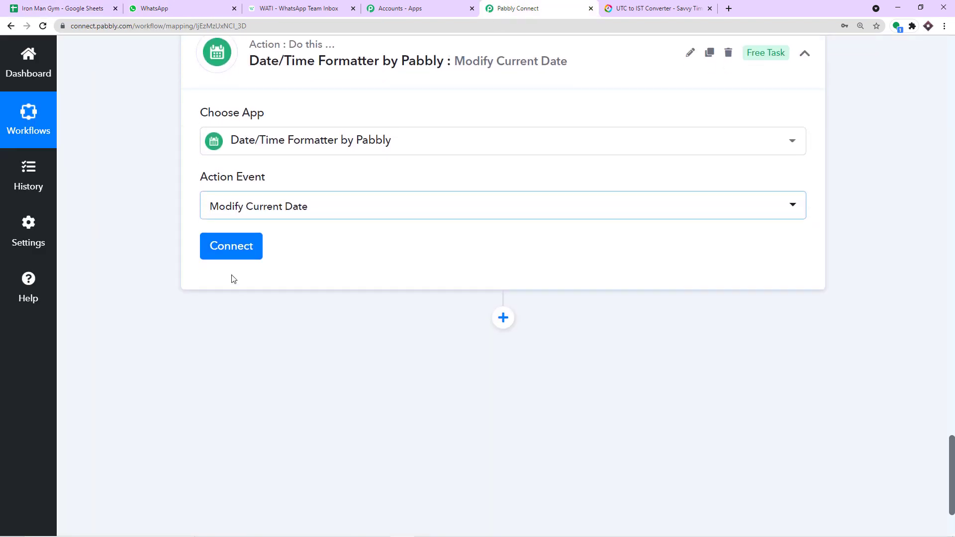
pyautogui.click(231, 246)
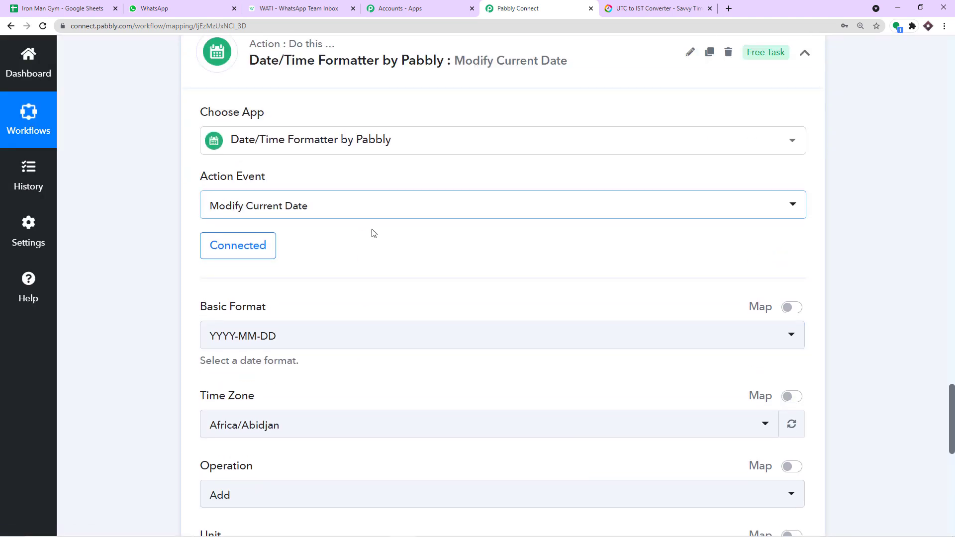
# Step: Check the Iterator's Expiry Date format and set the Date/Time Formatter's Basic Format to MM-DD-YYYY
pyautogui.scroll(8, 388, 249)
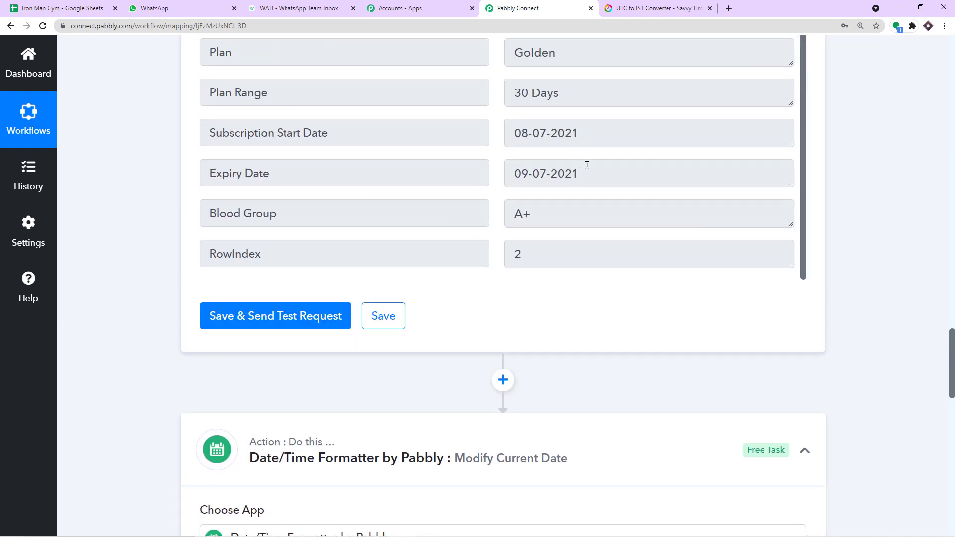
pyautogui.moveTo(592, 172); pyautogui.dragTo(480, 175)
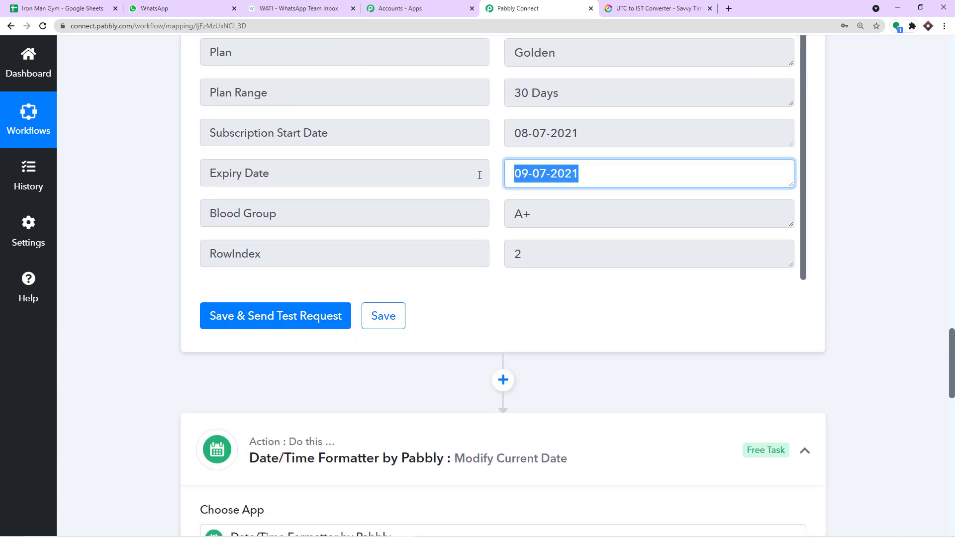
pyautogui.click(523, 177)
pyautogui.scroll(-10, 660, 300)
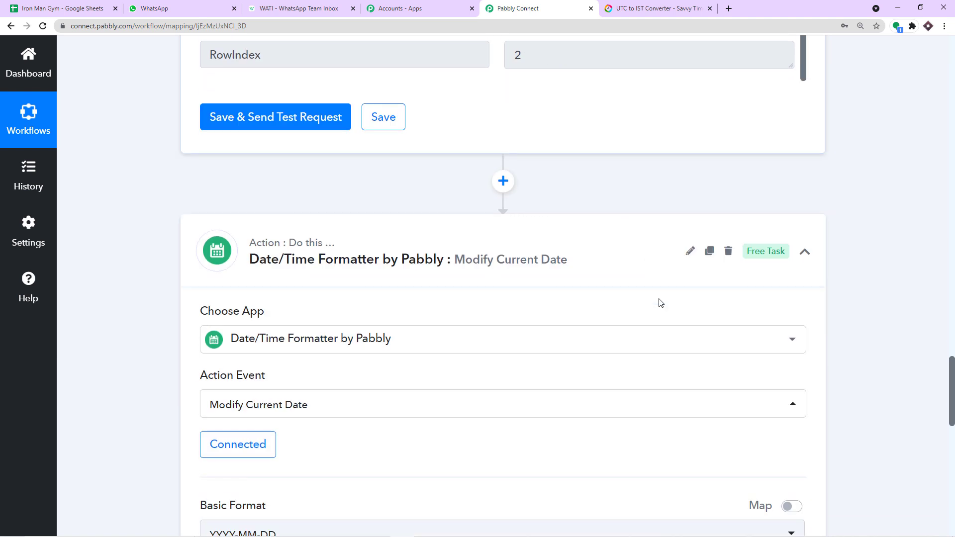
pyautogui.click(279, 234)
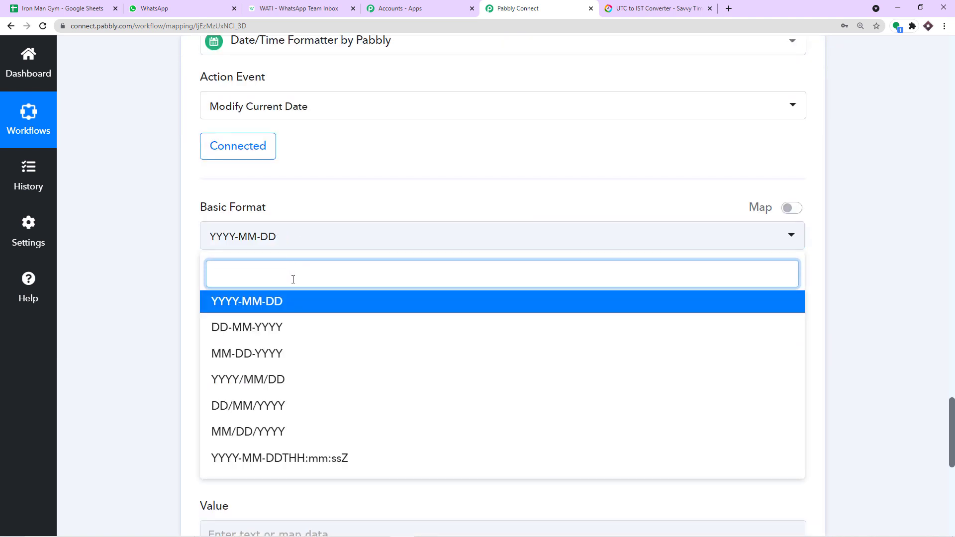
pyautogui.scroll(-1, 284, 324)
pyautogui.click(277, 304)
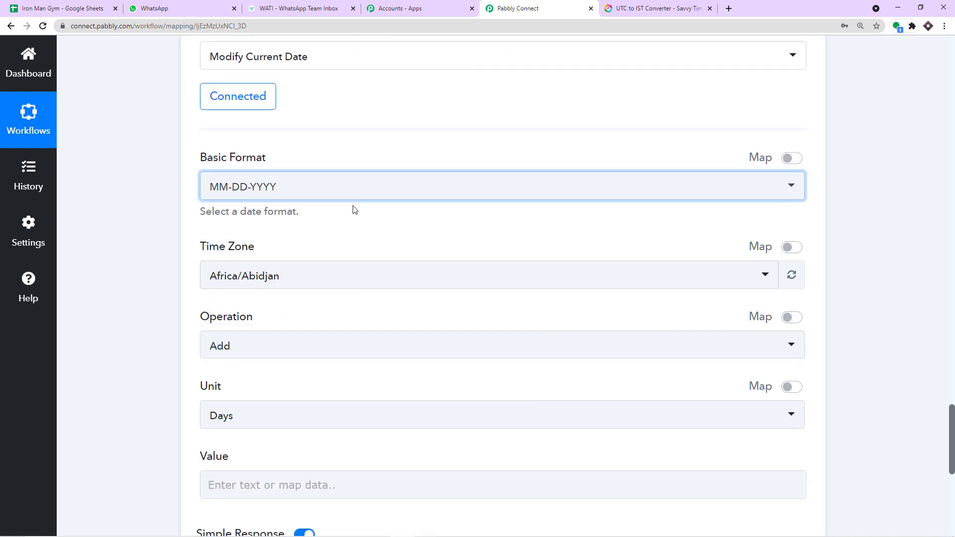
# Step: Set the Date/Time Formatter's Time Zone to Asia/Kolkata
pyautogui.scroll(-1, 385, 210)
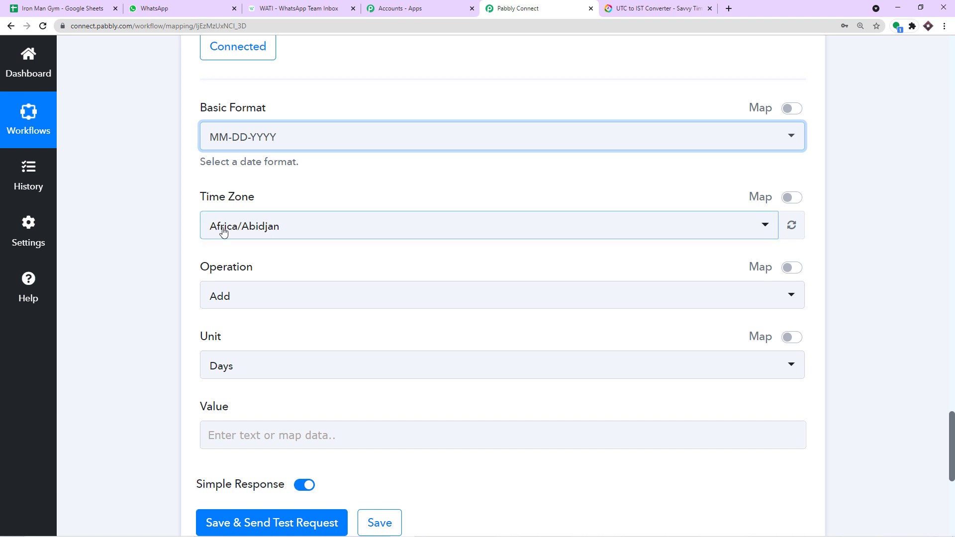
pyautogui.click(269, 231)
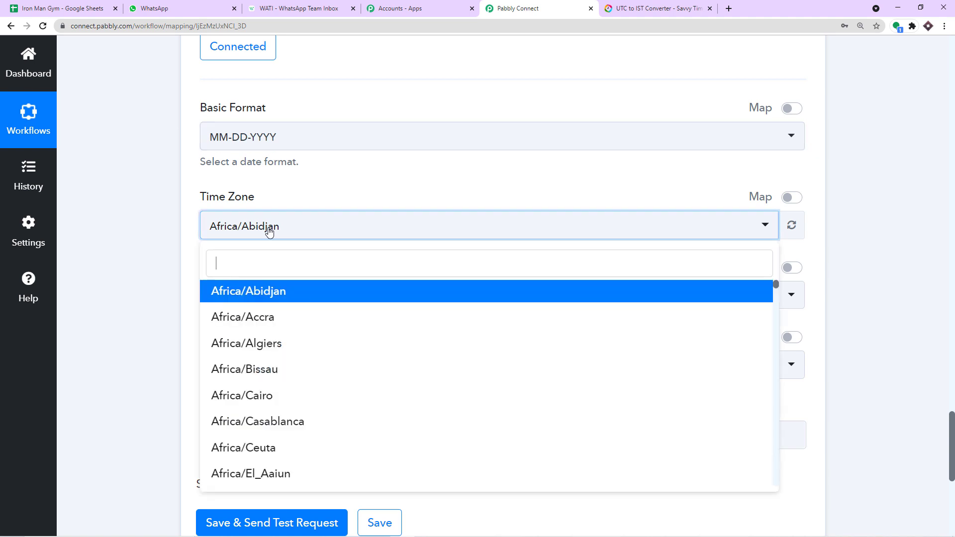
pyautogui.write('as')
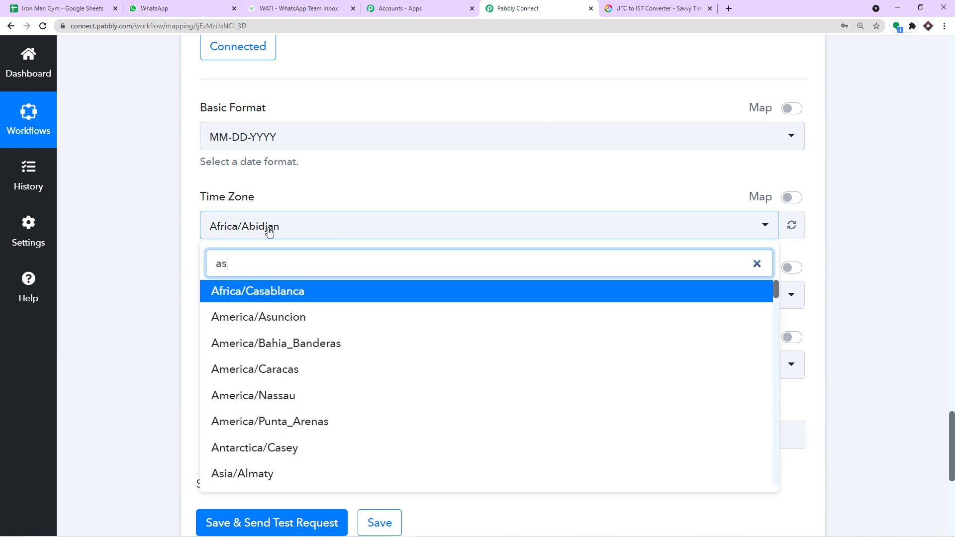
pyautogui.write('ia/kol')
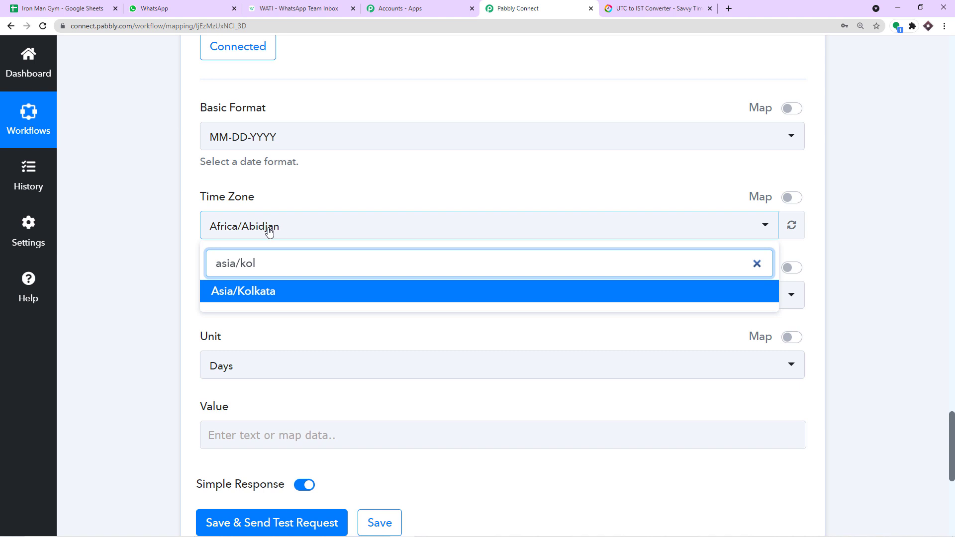
pyautogui.click(256, 294)
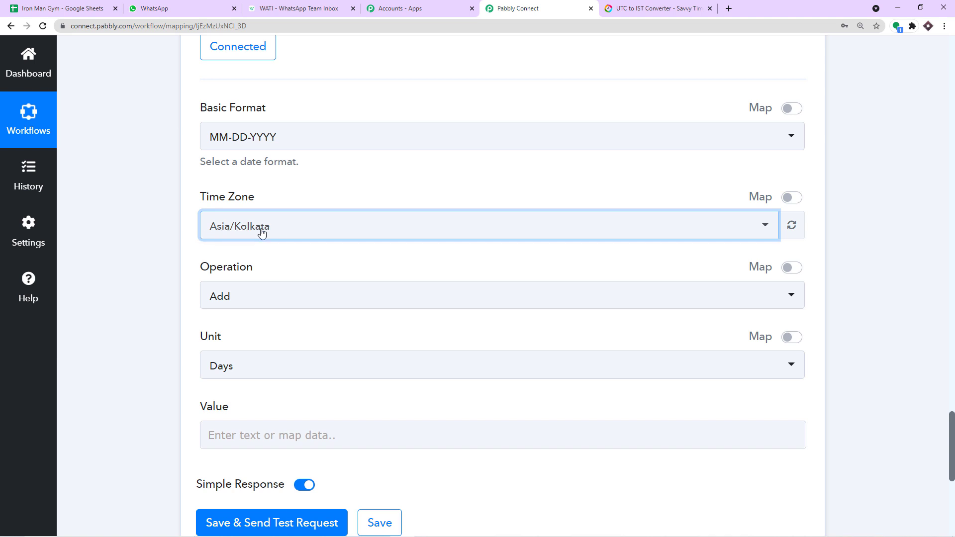
# Step: Configure the Date/Time Formatter to add 1 day, with Operation Add, Unit Days and Value 1
pyautogui.scroll(-1, 273, 234)
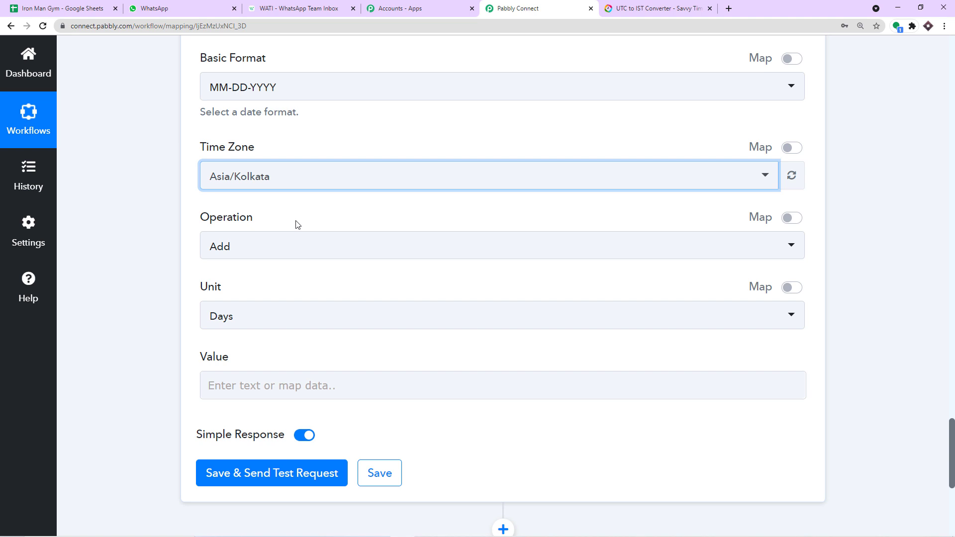
pyautogui.click(232, 251)
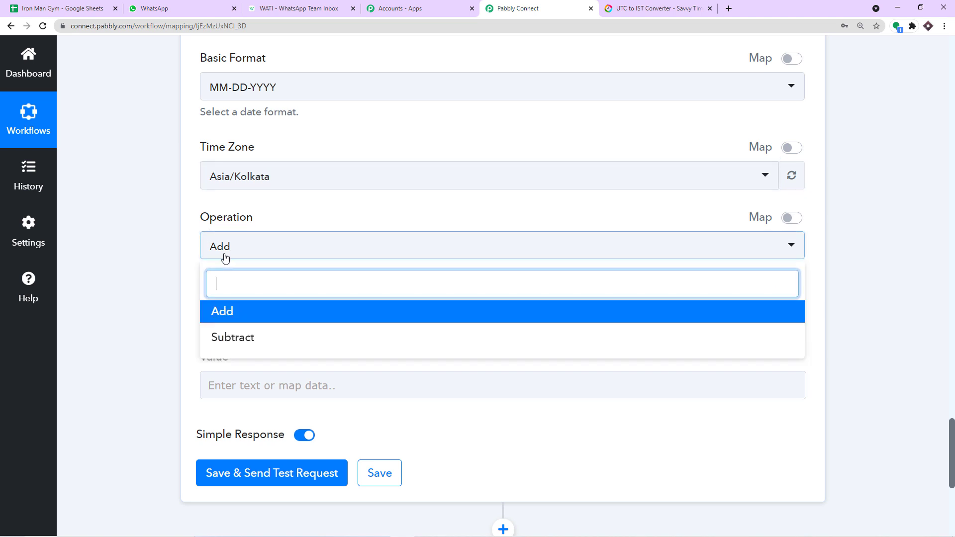
pyautogui.click(237, 319)
pyautogui.scroll(-2, 271, 226)
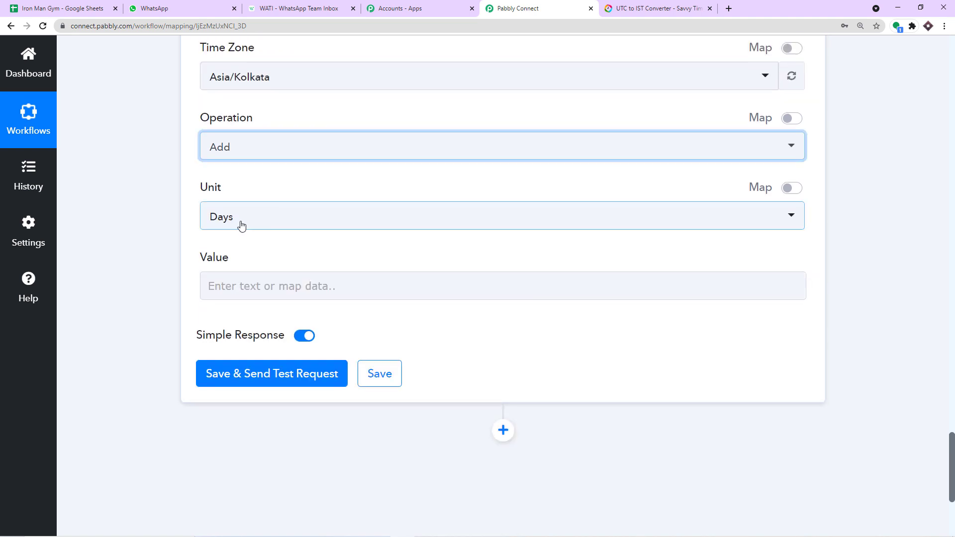
pyautogui.click(241, 224)
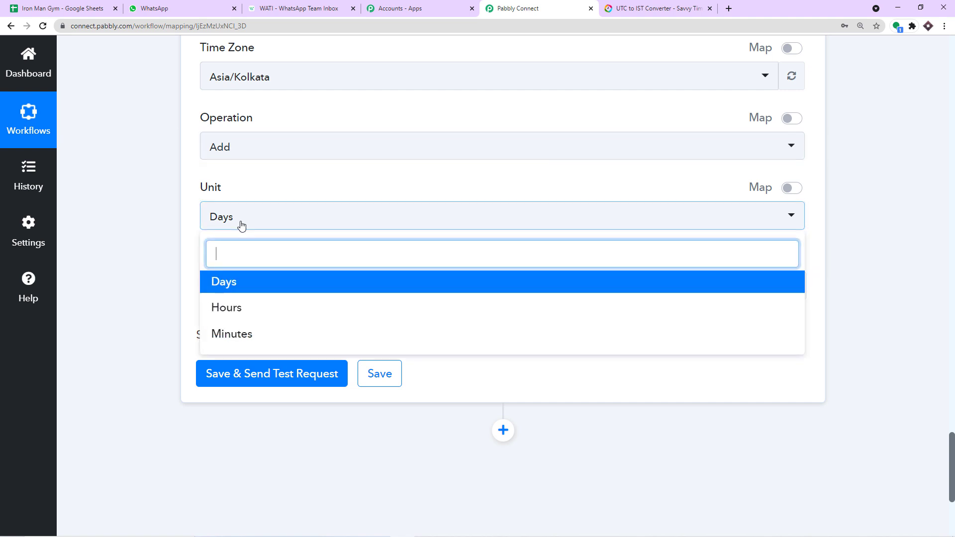
pyautogui.click(236, 280)
pyautogui.click(232, 287)
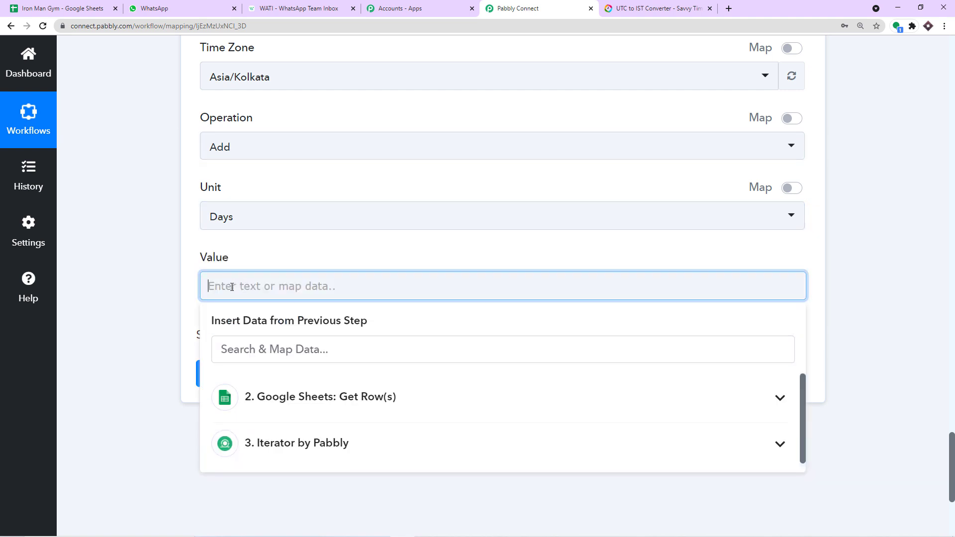
pyautogui.write('1')
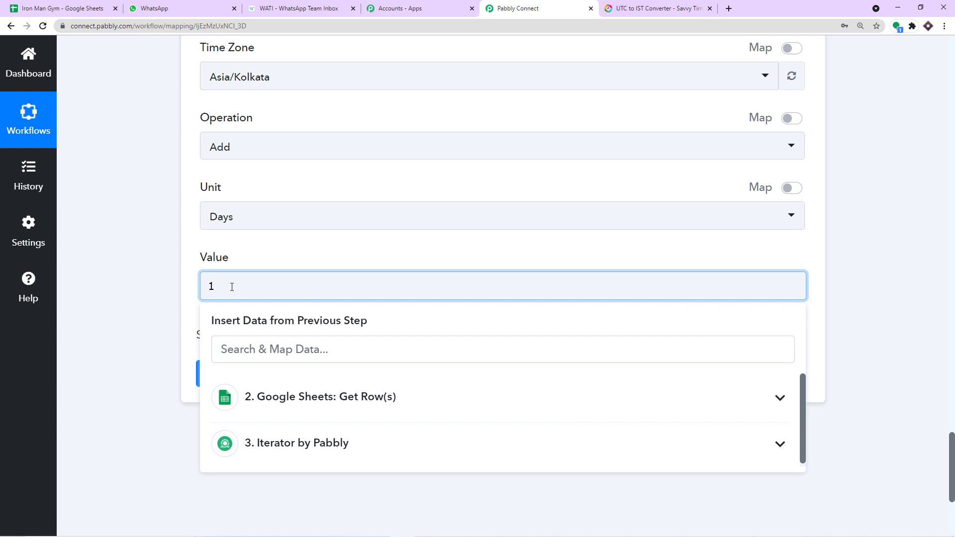
pyautogui.click(270, 253)
# Step: Save the Date/Time Formatter step with a test request and check the date in its response
pyautogui.scroll(-2, 258, 264)
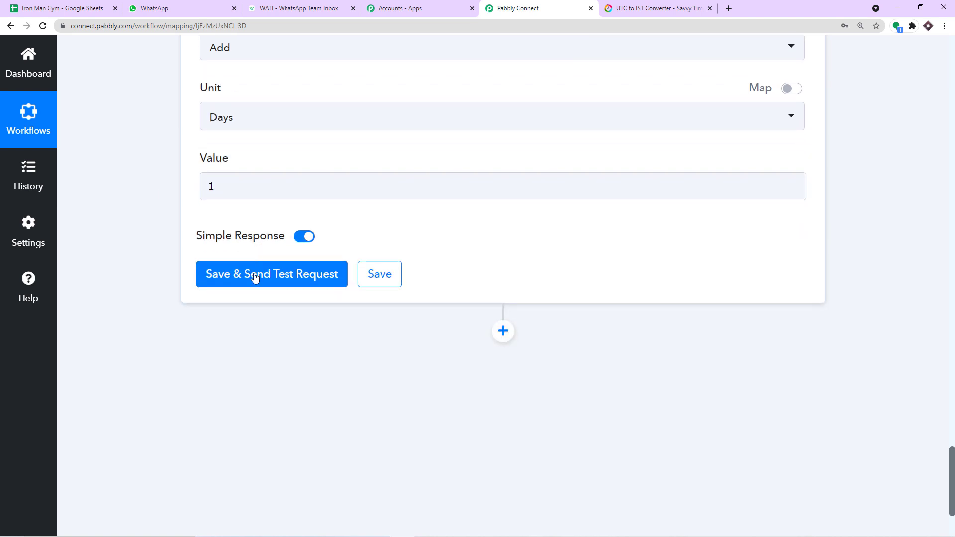
pyautogui.click(255, 281)
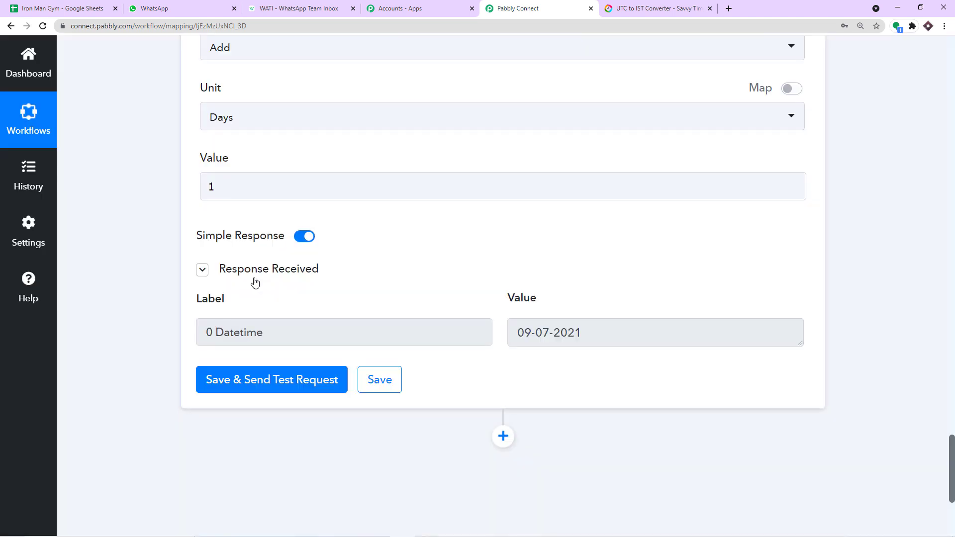
pyautogui.scroll(-1, 572, 308)
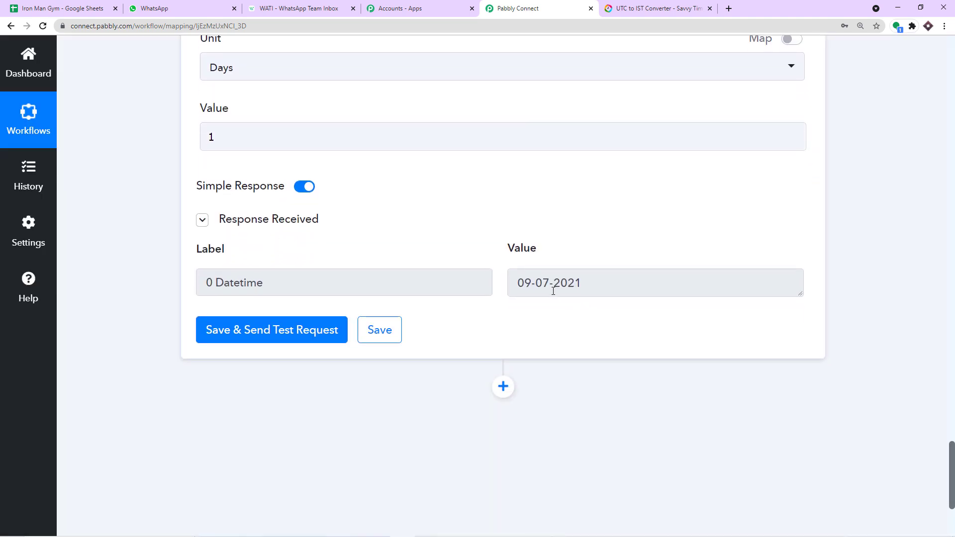
pyautogui.moveTo(590, 282); pyautogui.dragTo(503, 290)
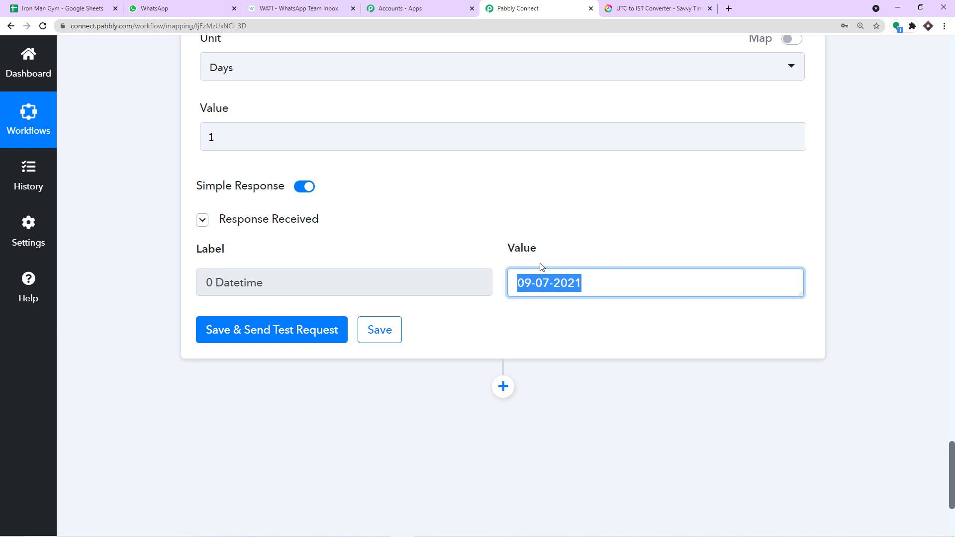
# Step: Add a Filter by Pabbly action after the Date/Time Formatter step
pyautogui.scroll(-2, 543, 274)
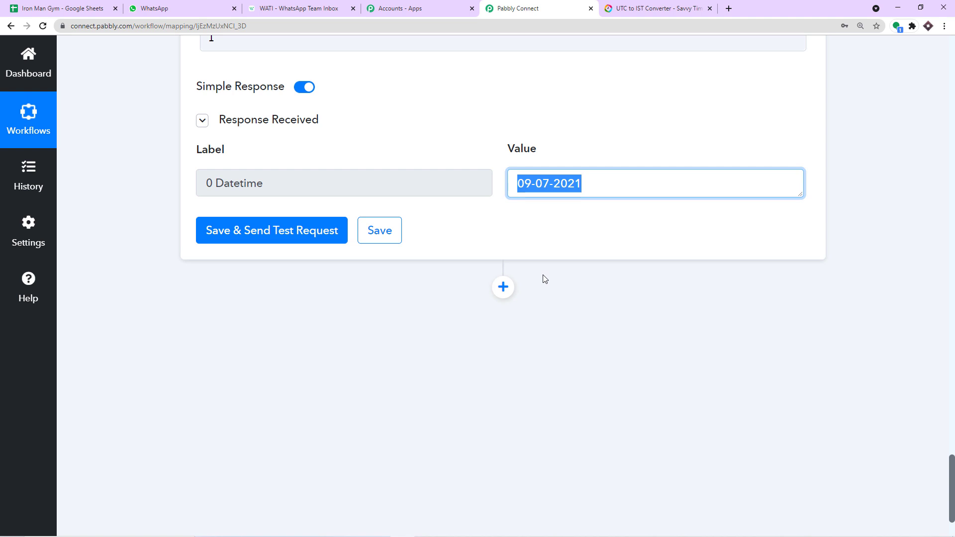
pyautogui.scroll(-1, 485, 279)
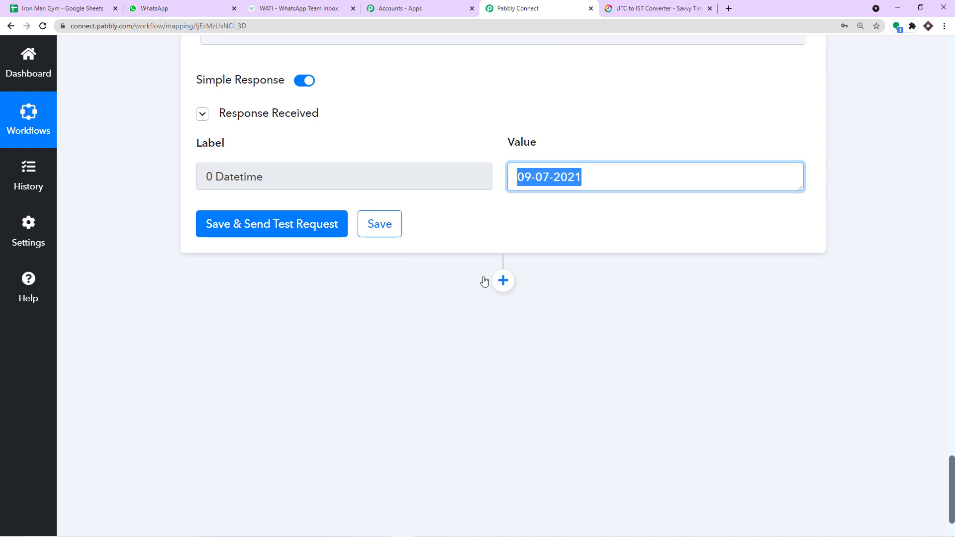
pyautogui.click(501, 243)
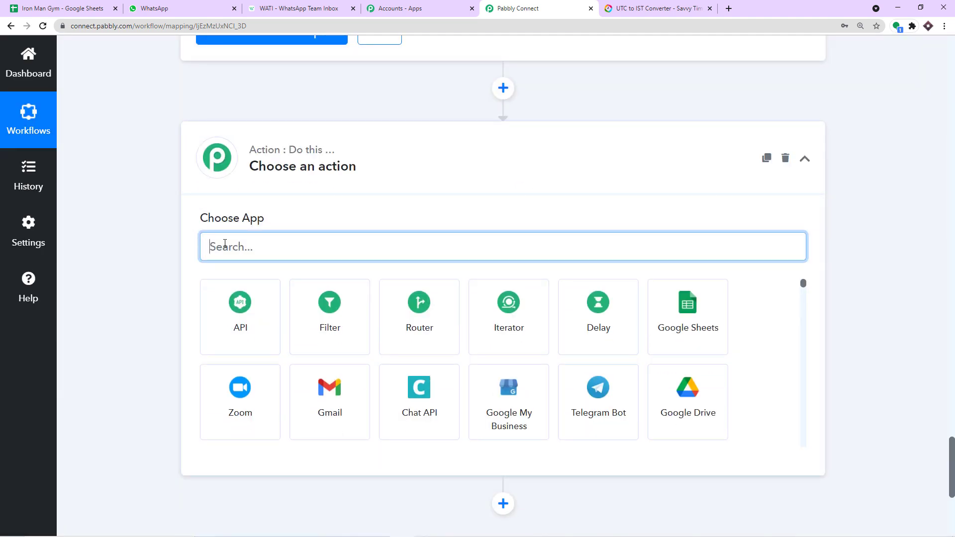
pyautogui.write('filter')
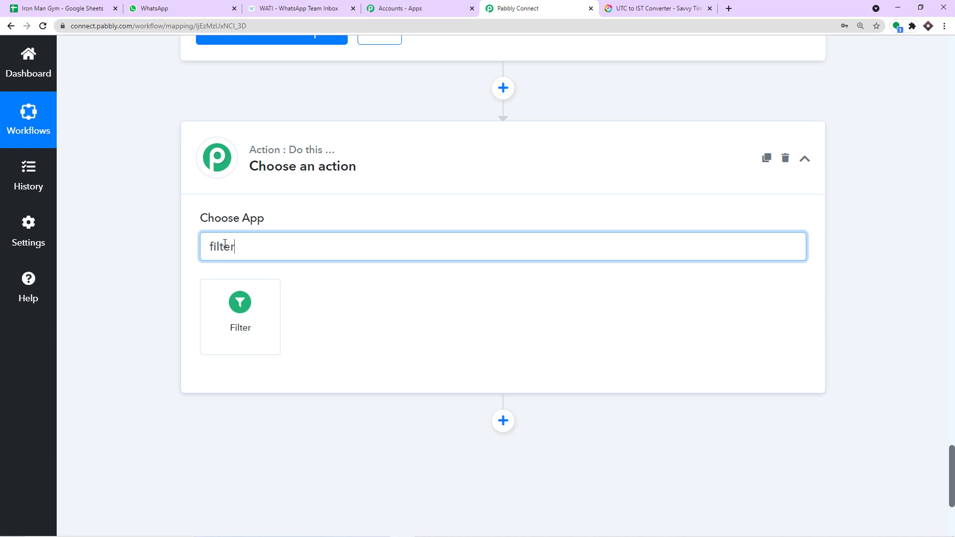
pyautogui.click(240, 301)
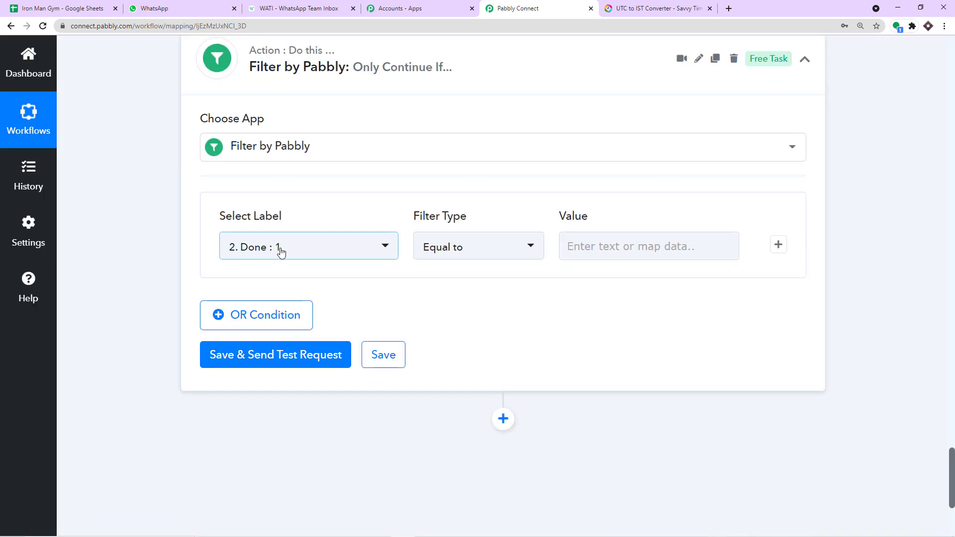
# Step: Review the Expiry Date column in the Iron Man Gym sheet and the Expiry Date in the Iterator's response in Pabbly Connect
pyautogui.click(280, 249)
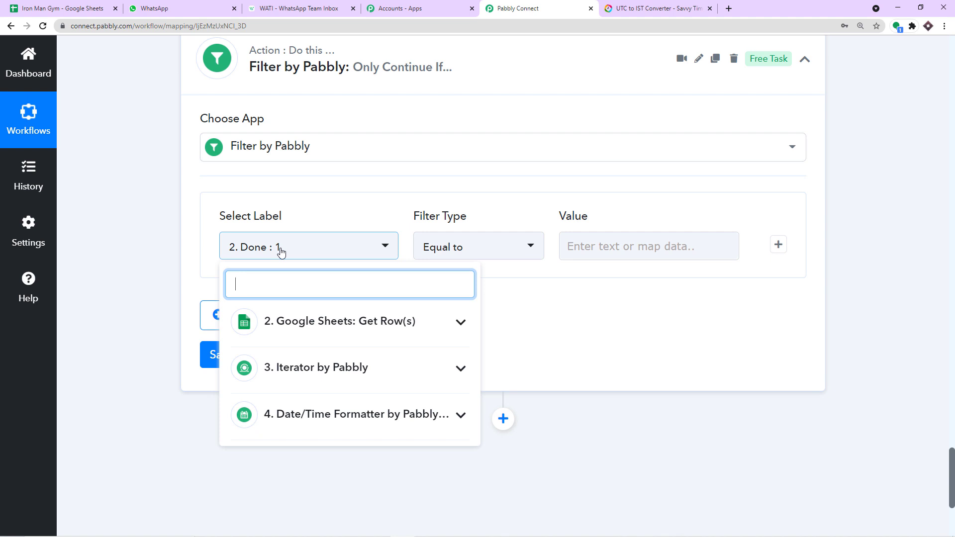
pyautogui.scroll(10, 888, 248)
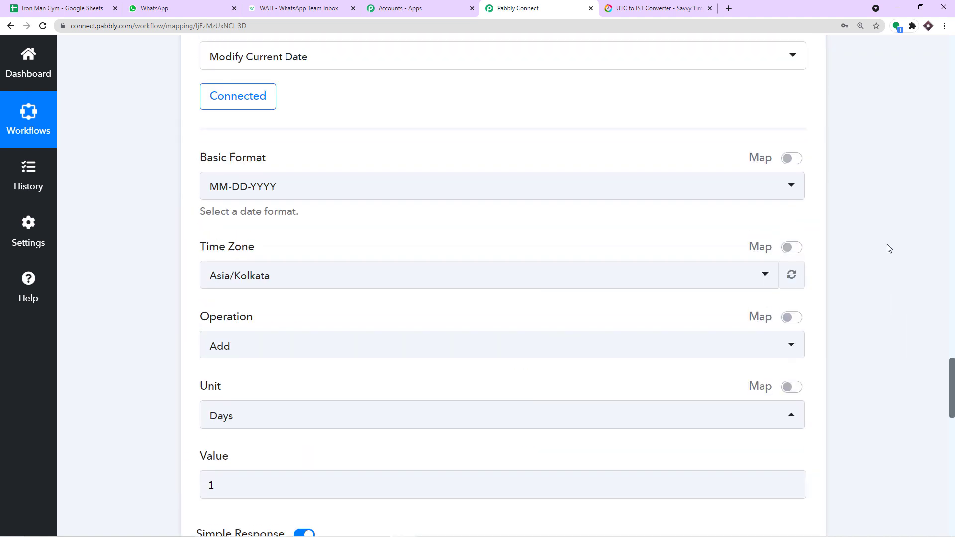
pyautogui.click(62, 9)
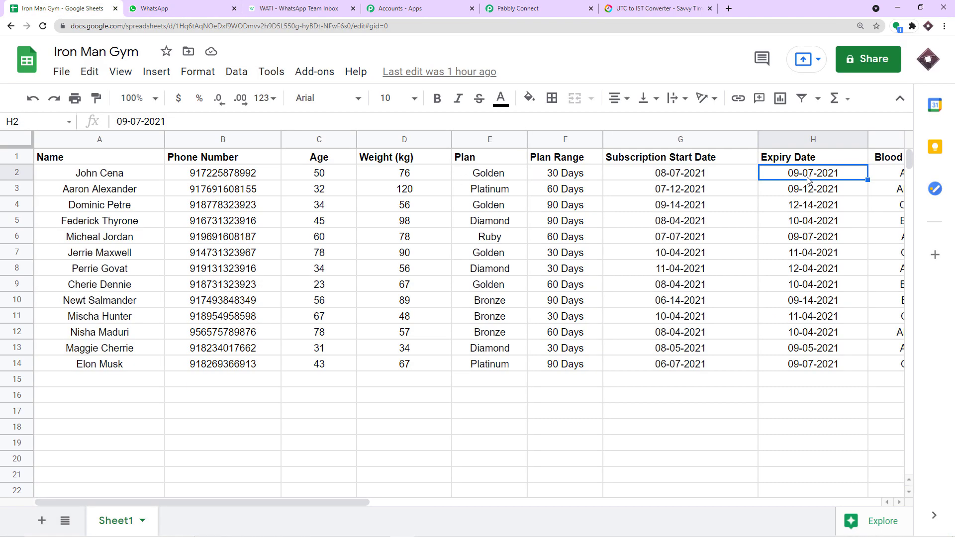
pyautogui.click(547, 9)
pyautogui.scroll(4, 491, 298)
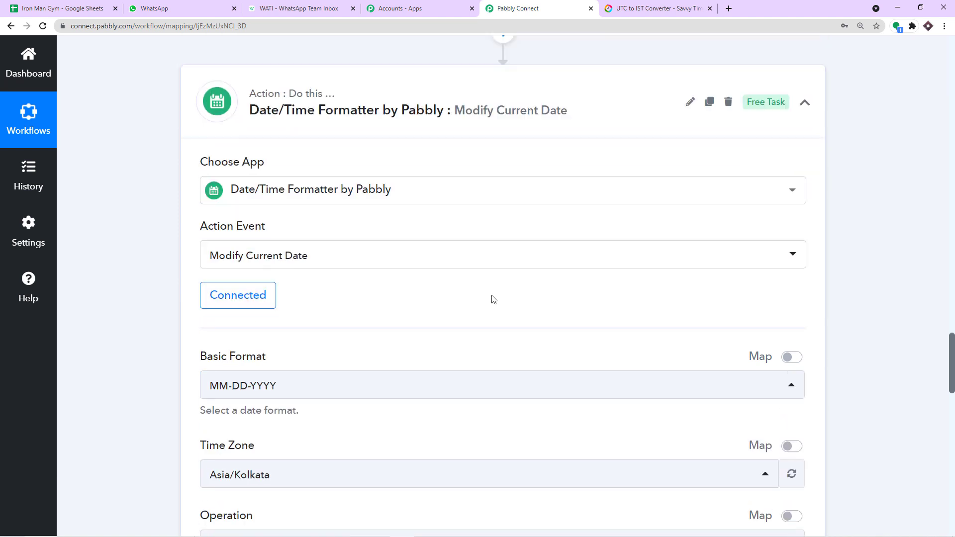
pyautogui.scroll(10, 493, 299)
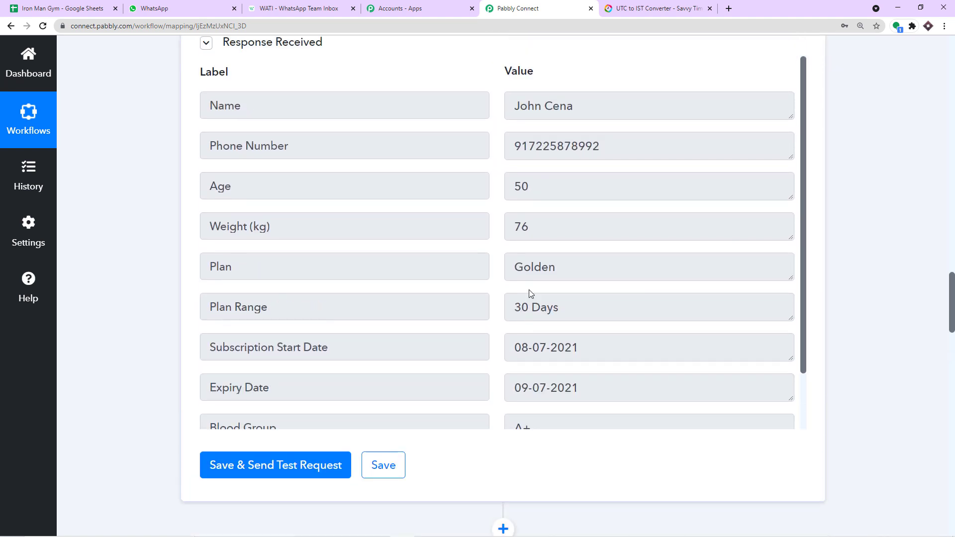
pyautogui.scroll(7, 531, 293)
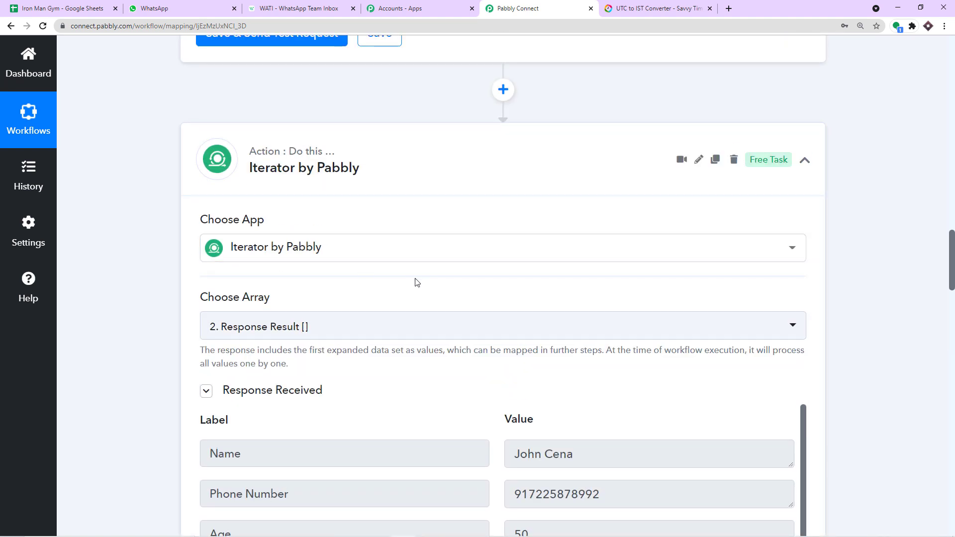
pyautogui.scroll(-8, 556, 279)
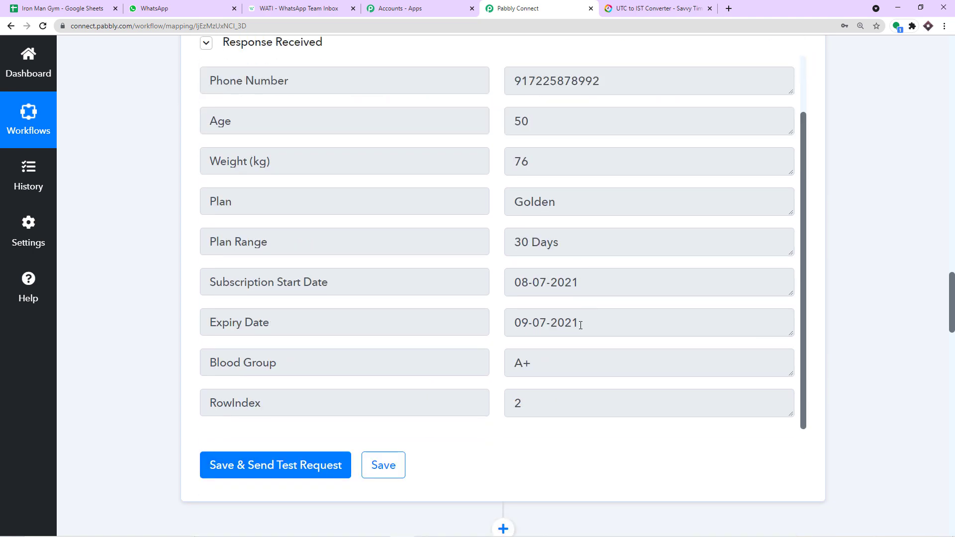
pyautogui.moveTo(580, 325); pyautogui.dragTo(491, 328)
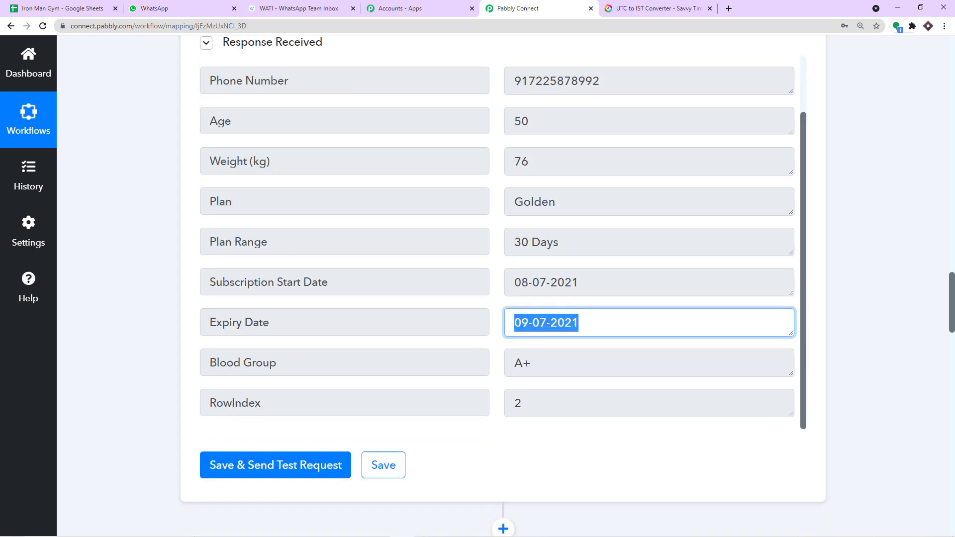
pyautogui.scroll(-10, 931, 309)
pyautogui.scroll(-14, 569, 327)
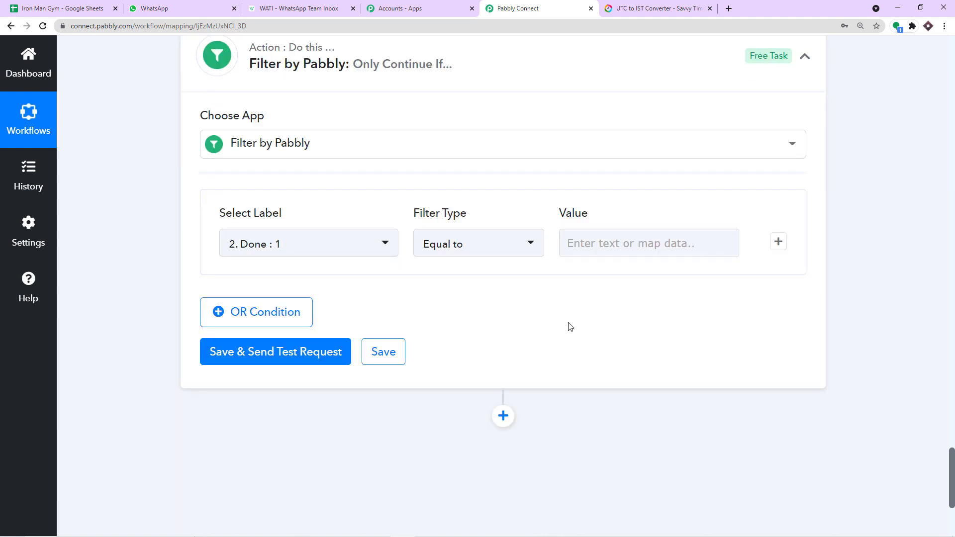
# Step: Set the filter condition's label to the Expiry Date from the Iterator by Pabbly step
pyautogui.click(297, 248)
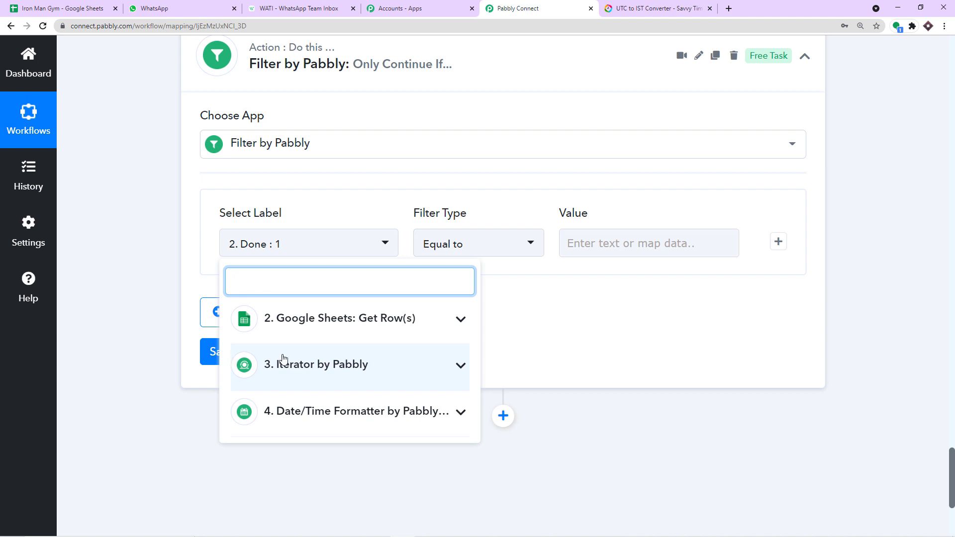
pyautogui.click(318, 363)
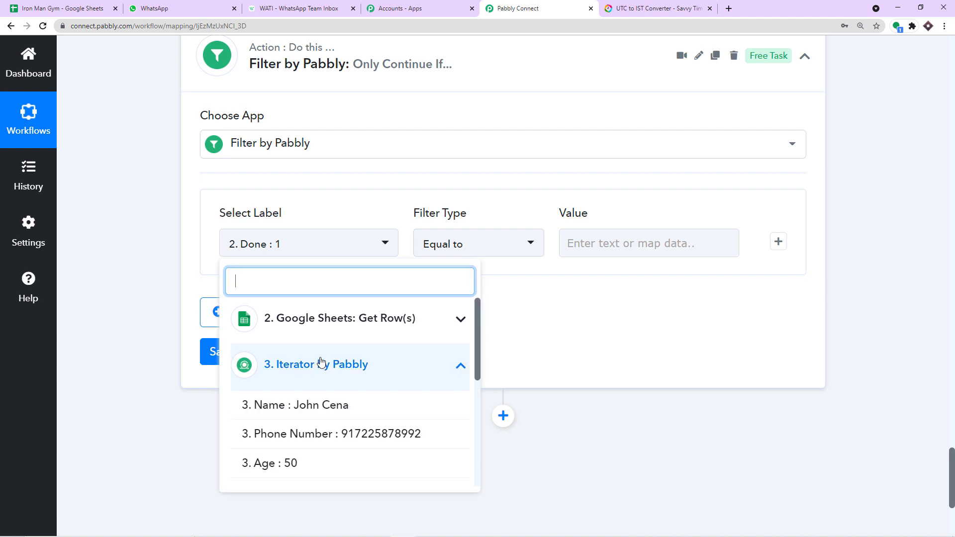
pyautogui.scroll(-3, 373, 368)
pyautogui.scroll(-1, 374, 372)
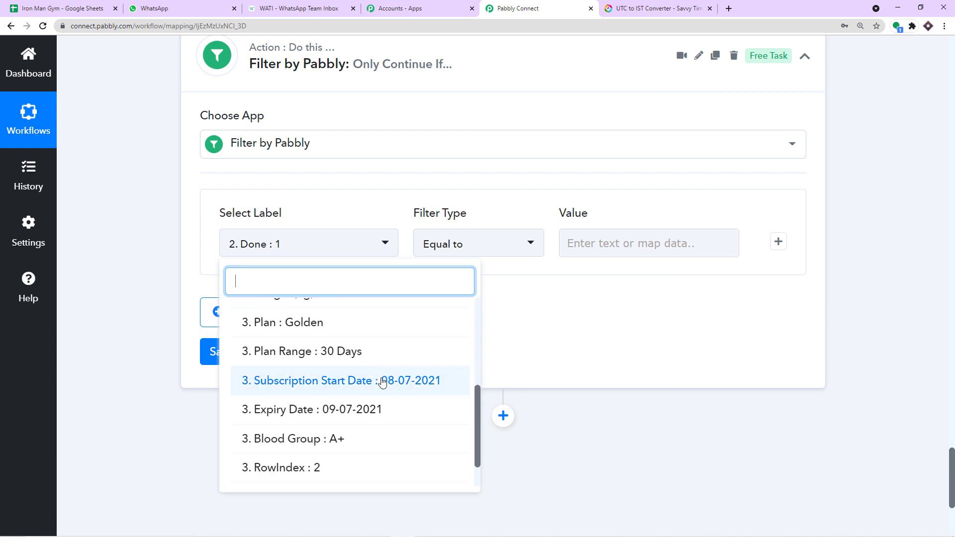
pyautogui.click(374, 410)
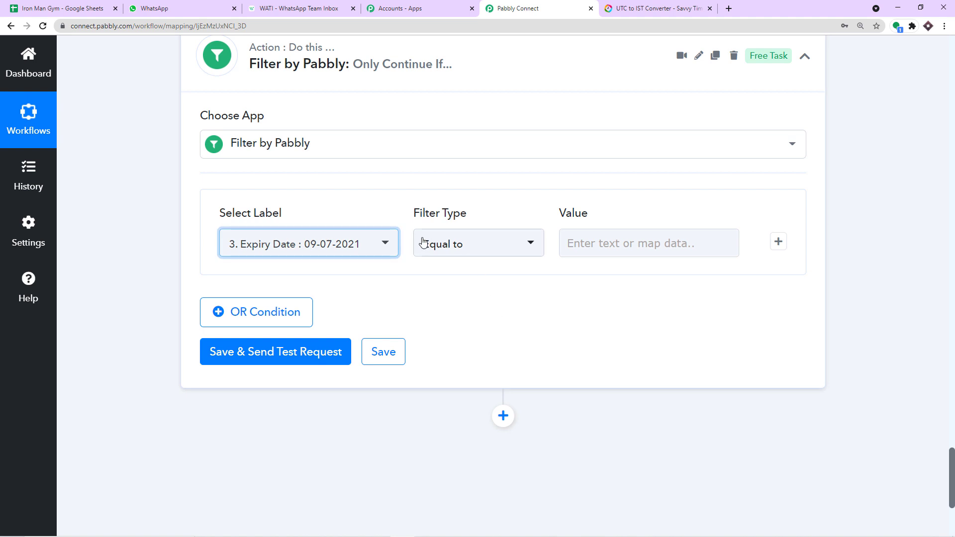
# Step: Map the filter condition's value to the Datetime from the Date/Time Formatter step, keeping the Equal to filter type
pyautogui.scroll(5, 520, 251)
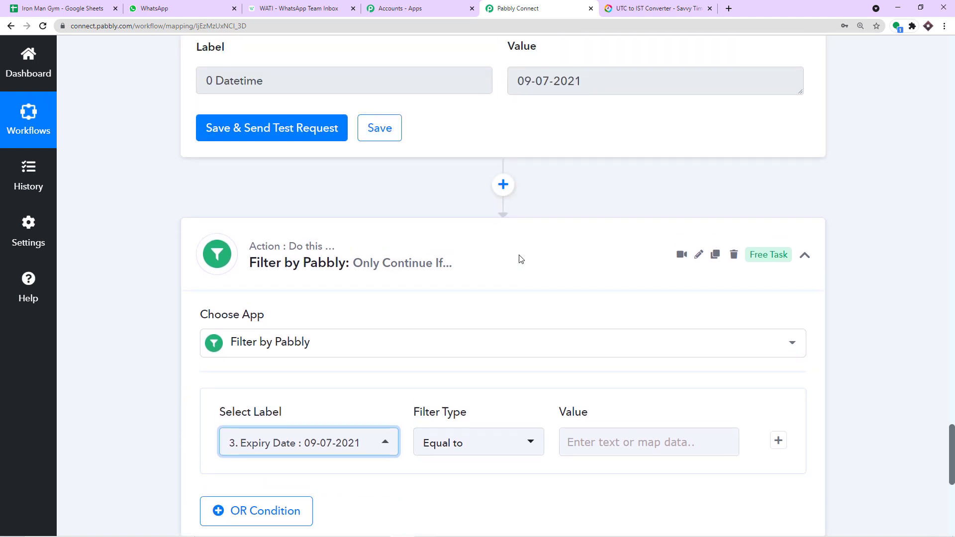
pyautogui.scroll(1, 520, 258)
pyautogui.tripleClick(533, 228)
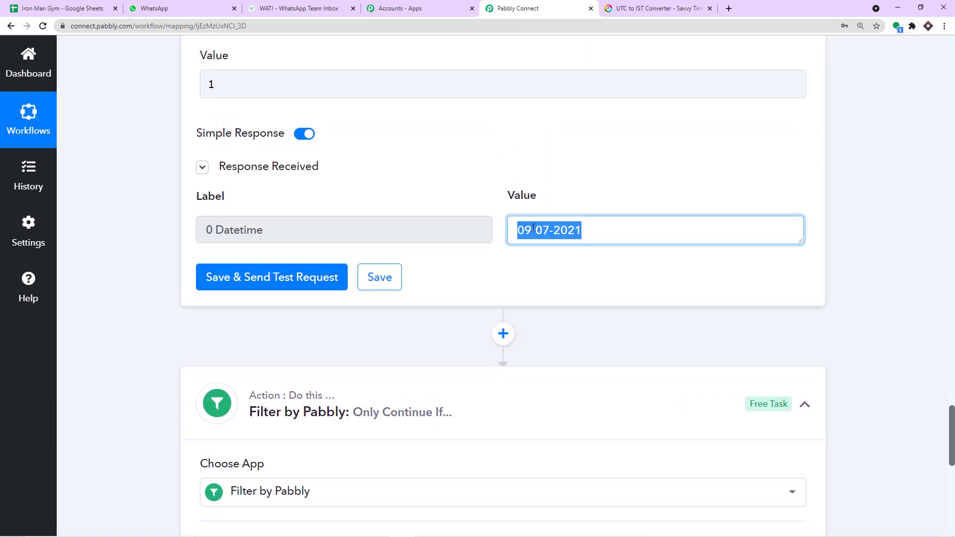
pyautogui.scroll(-9, 544, 224)
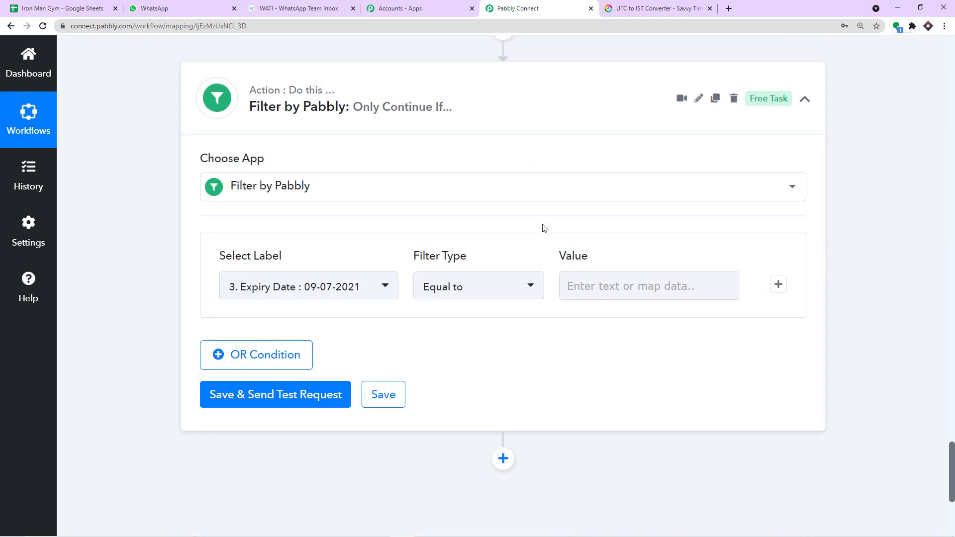
pyautogui.click(572, 144)
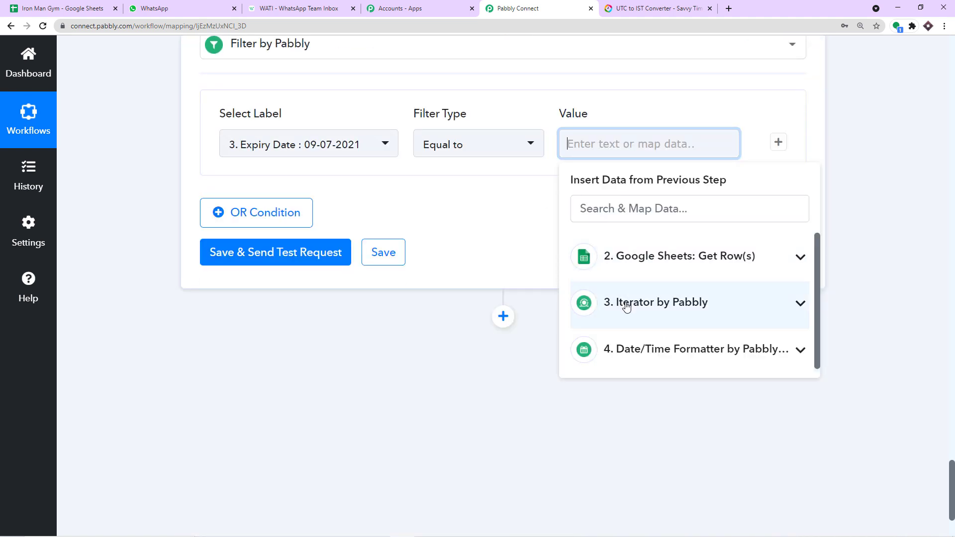
pyautogui.click(622, 349)
pyautogui.click(637, 388)
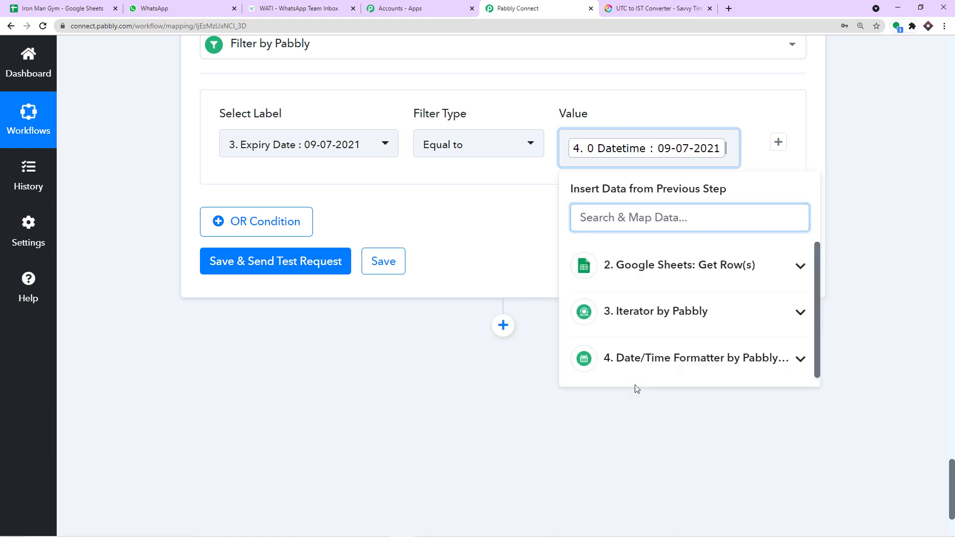
pyautogui.click(466, 228)
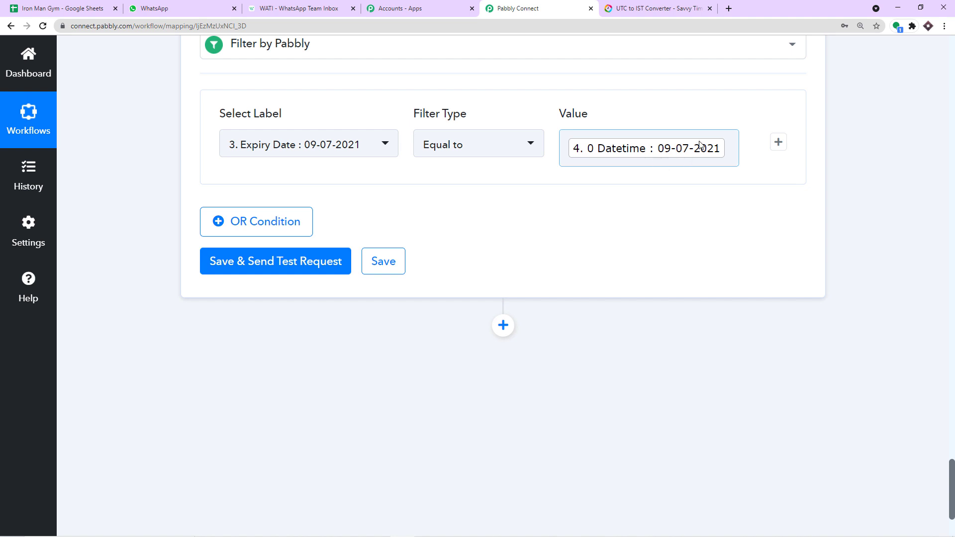
# Step: Save the Filter by Pabbly step with a test request and check the message in its response
pyautogui.scroll(-2, 696, 145)
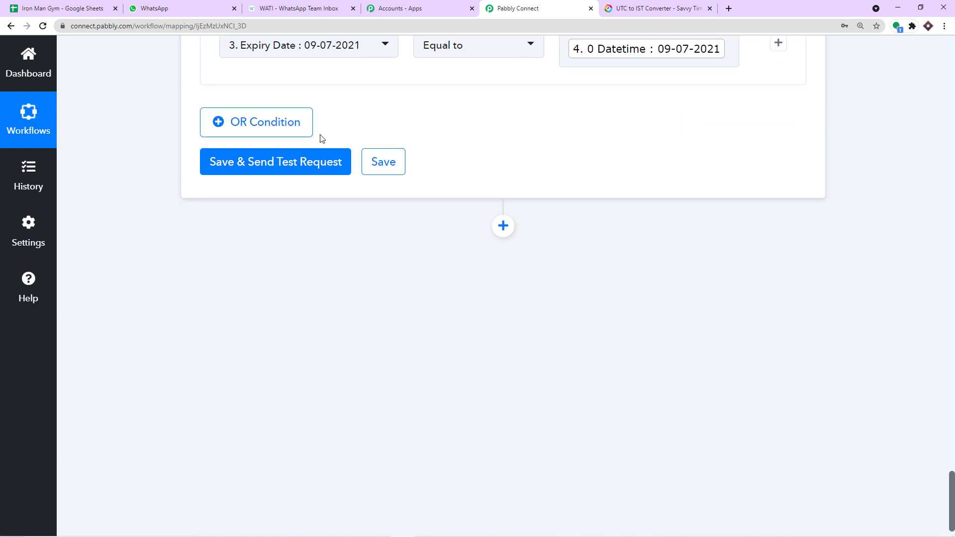
pyautogui.click(271, 162)
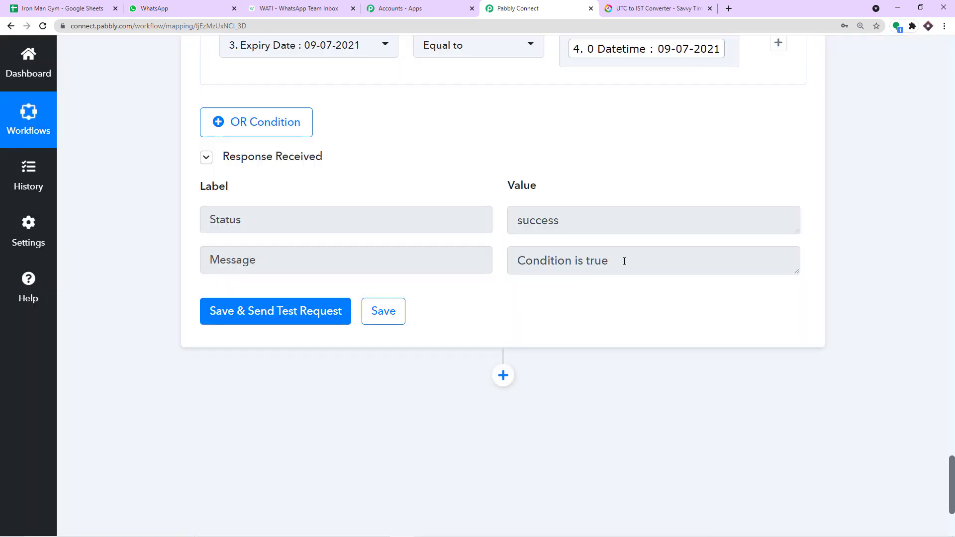
pyautogui.tripleClick(624, 261)
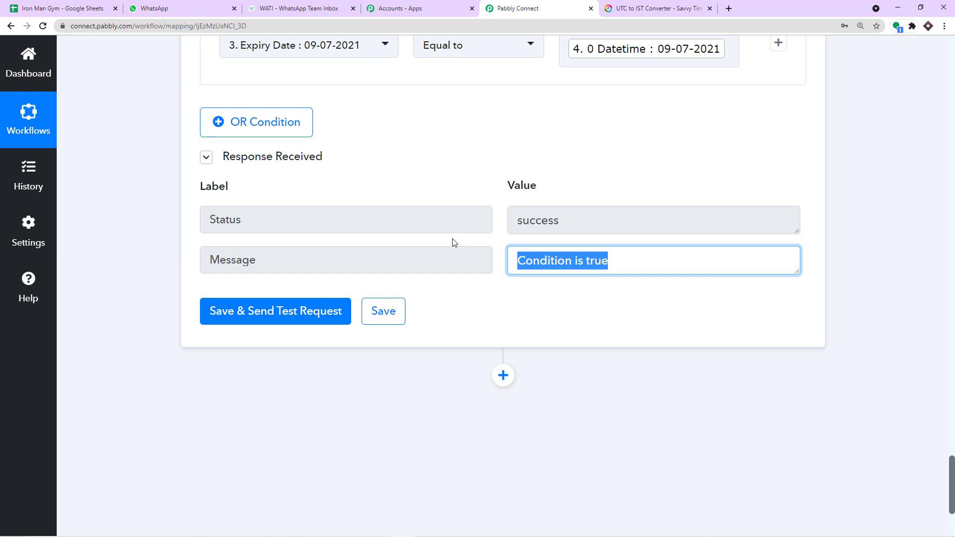
# Step: Review the last member's row in the Iron Man Gym sheet and return to Pabbly Connect
pyautogui.click(51, 8)
pyautogui.click(13, 364)
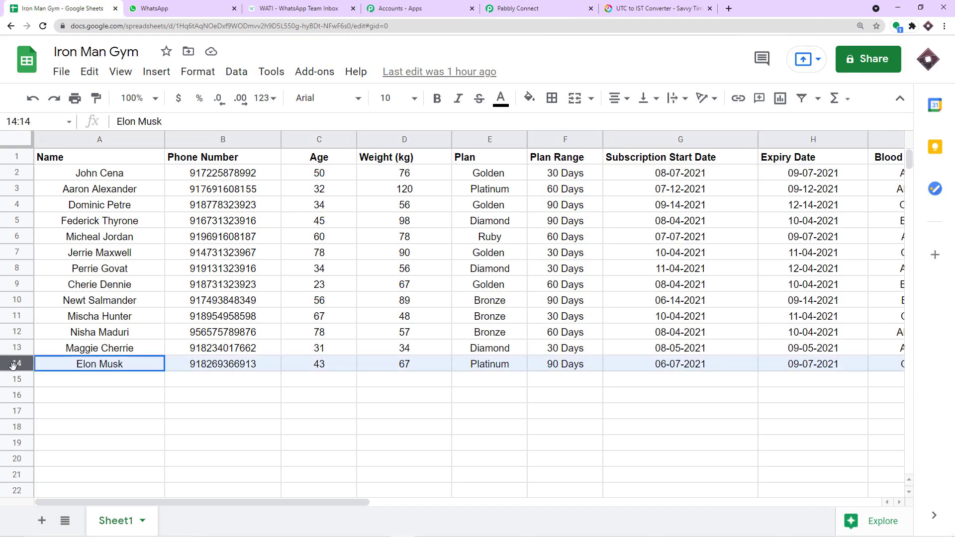
pyautogui.click(517, 8)
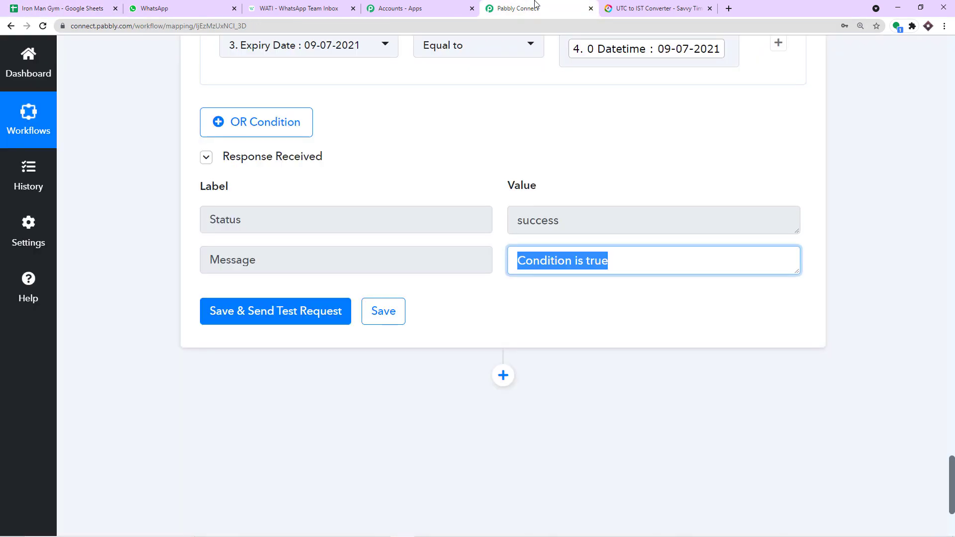
# Step: Add a WATI action after the filter step with the Send Template Message event
pyautogui.scroll(-2, 599, 124)
pyautogui.scroll(-1, 600, 128)
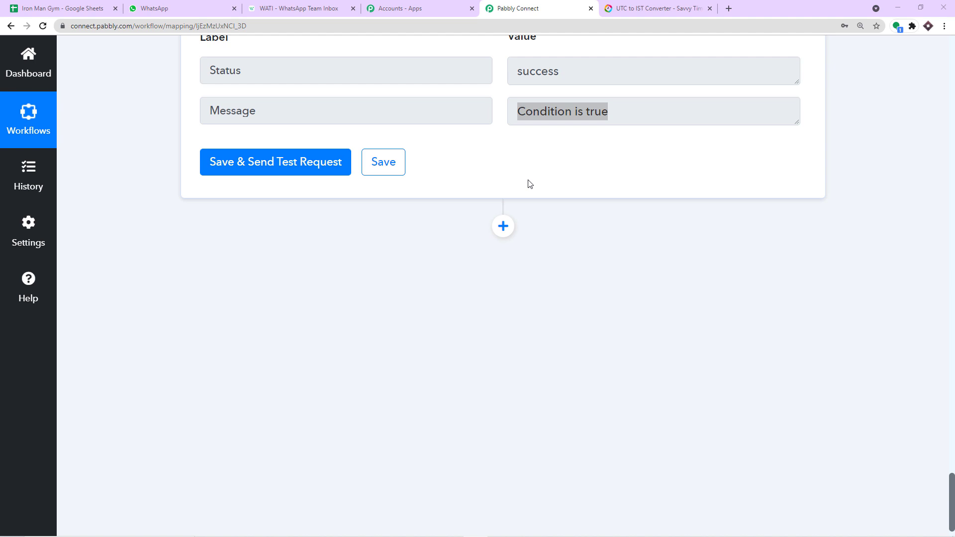
pyautogui.click(507, 230)
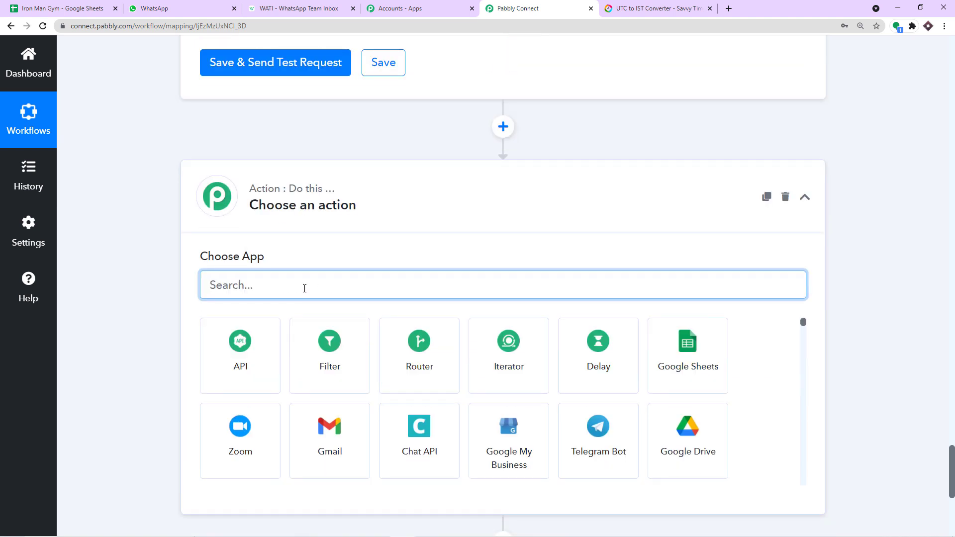
pyautogui.write('wati')
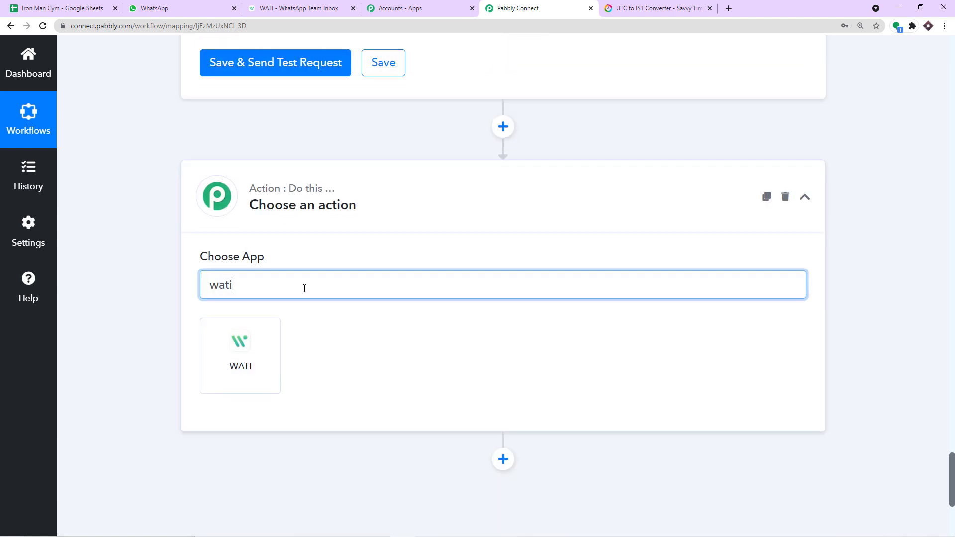
pyautogui.click(255, 355)
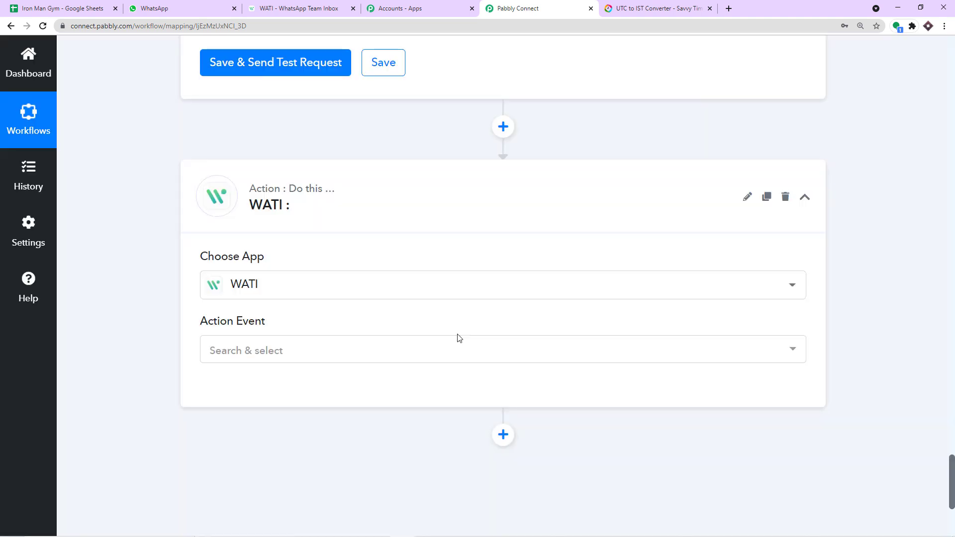
pyautogui.click(294, 348)
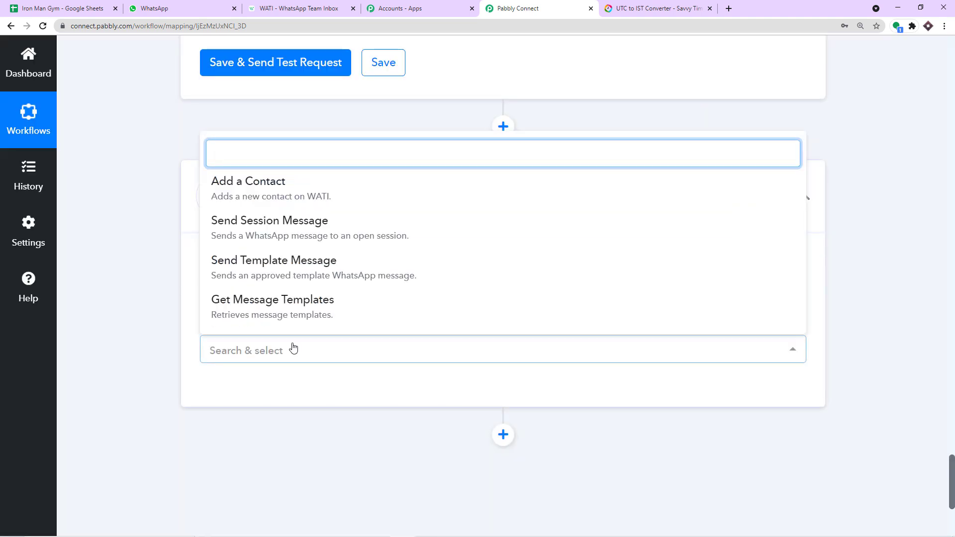
pyautogui.click(299, 269)
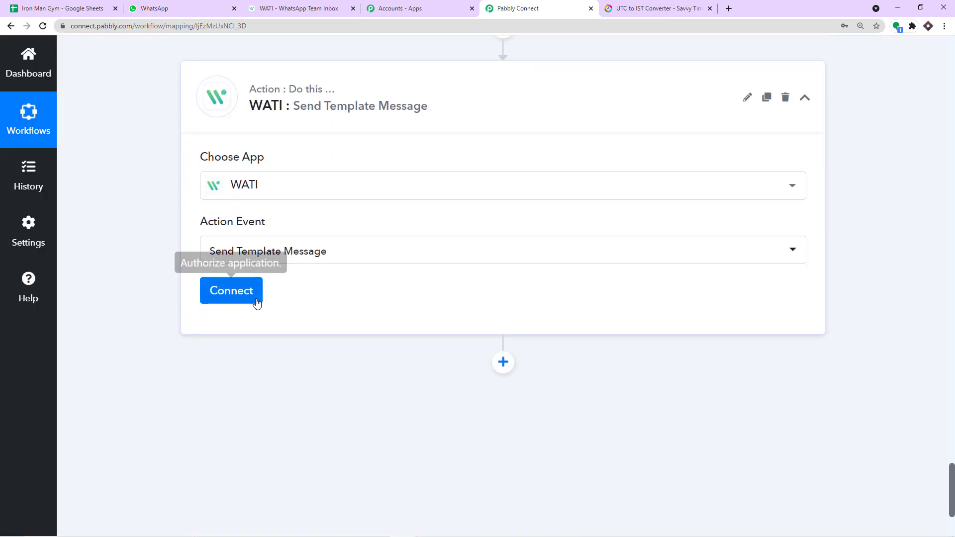
# Step: Start adding a new WATI connection for the Send Template Message action
pyautogui.click(246, 298)
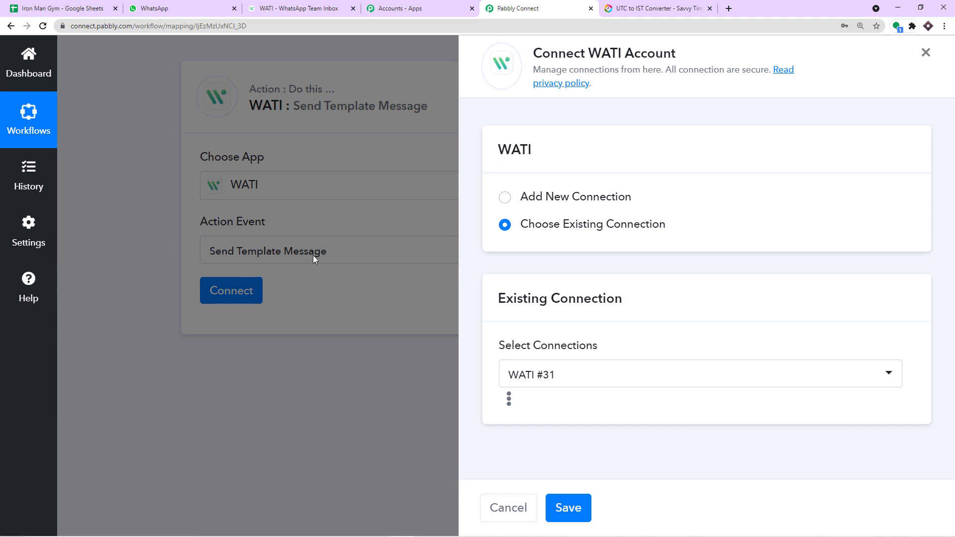
pyautogui.click(504, 199)
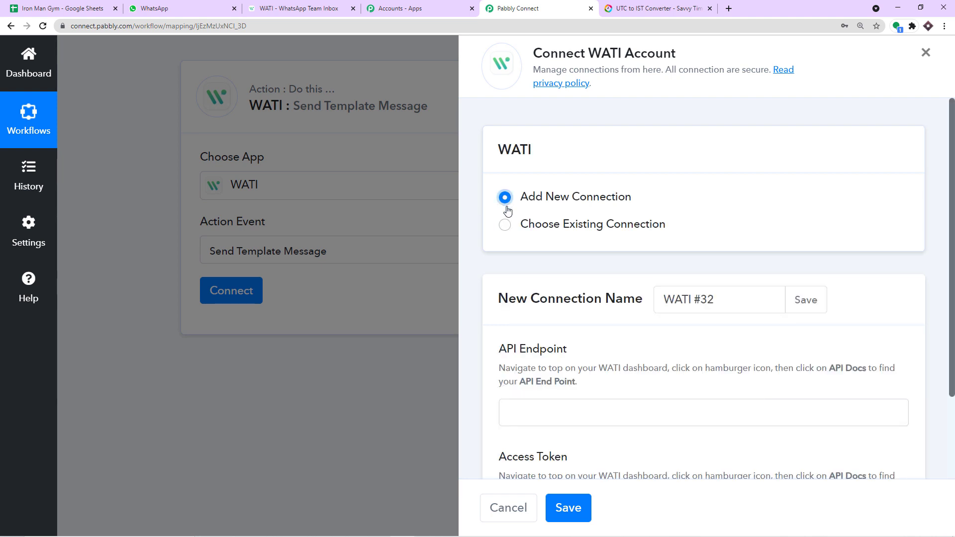
pyautogui.scroll(-2, 502, 259)
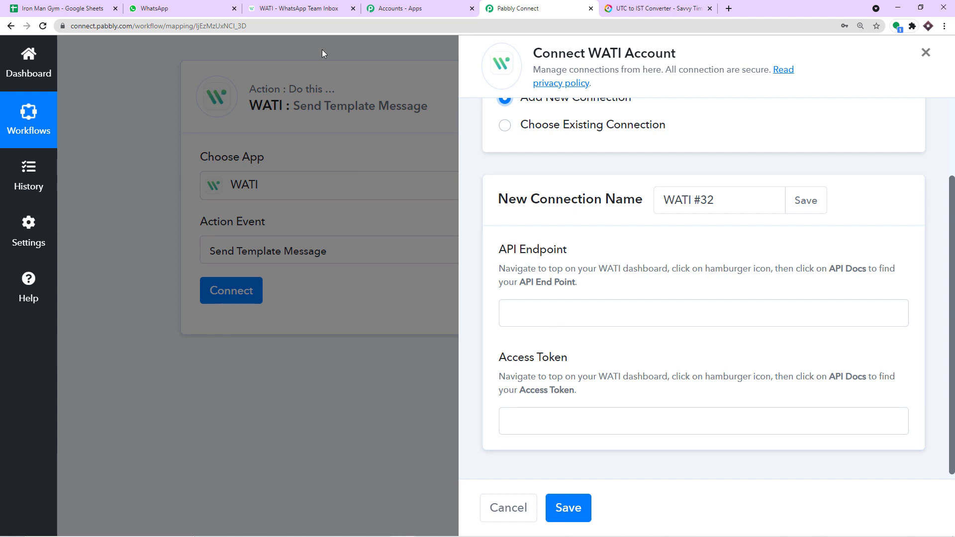
# Step: Switch to WATI and open its API Docs page
pyautogui.click(300, 6)
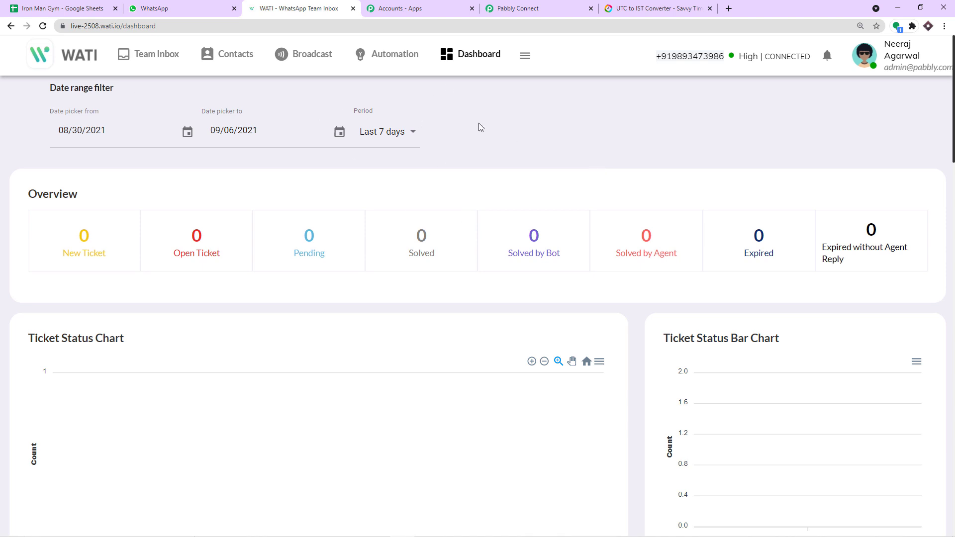
pyautogui.click(527, 8)
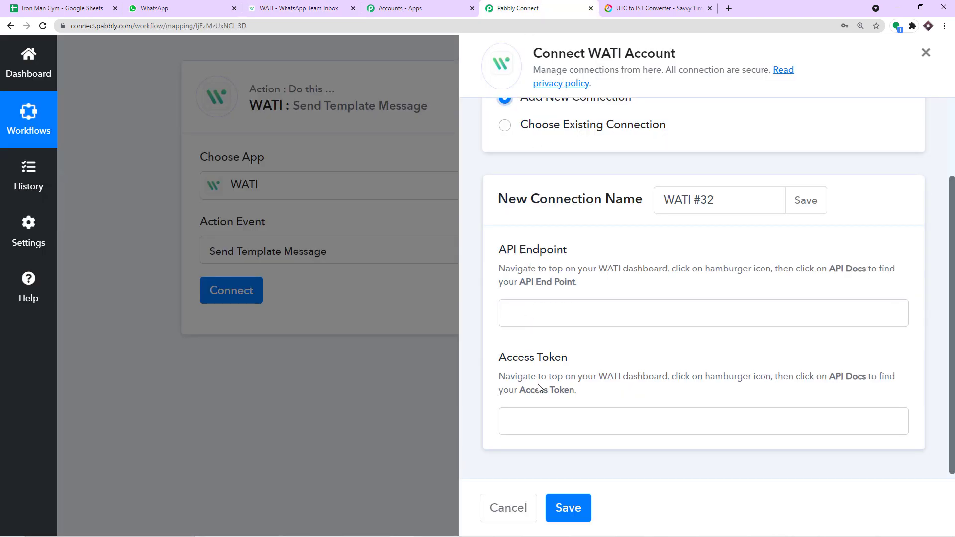
pyautogui.click(321, 6)
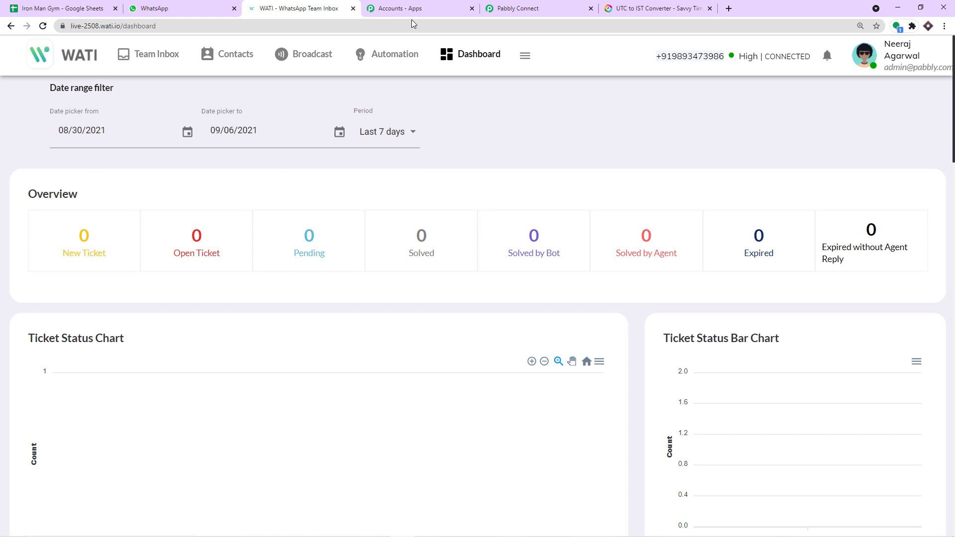
pyautogui.click(528, 60)
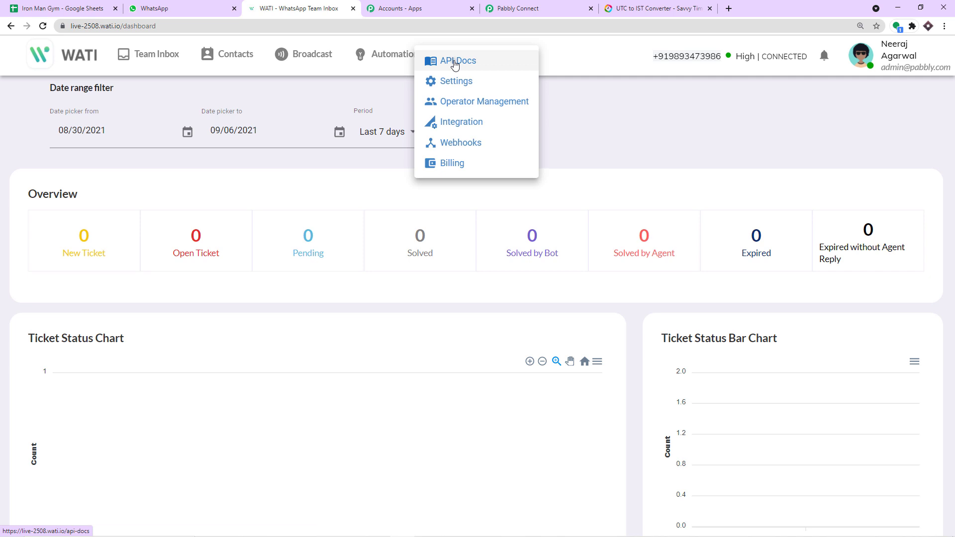
pyautogui.click(454, 62)
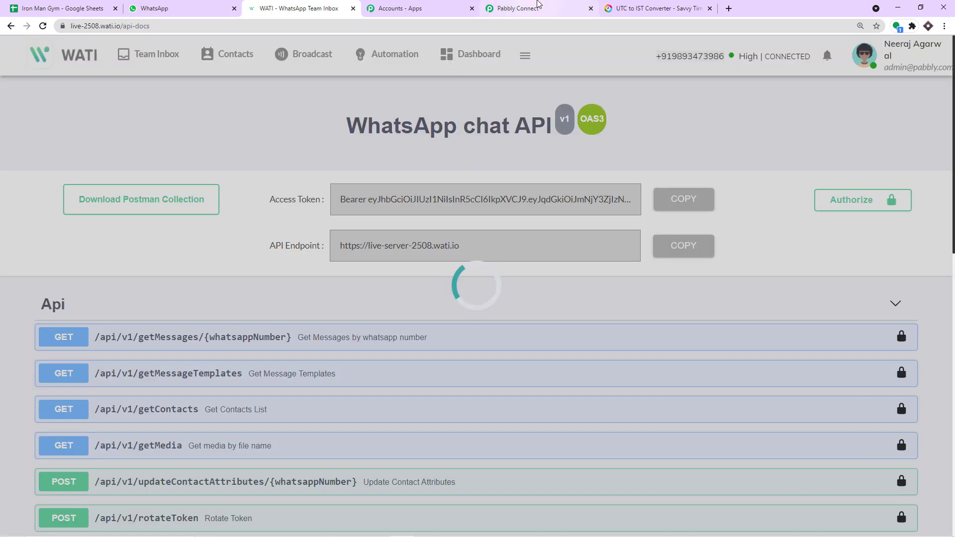
# Step: Copy the API endpoint from WATI's API Docs into the new connection's API Endpoint in Pabbly Connect
pyautogui.click(538, 7)
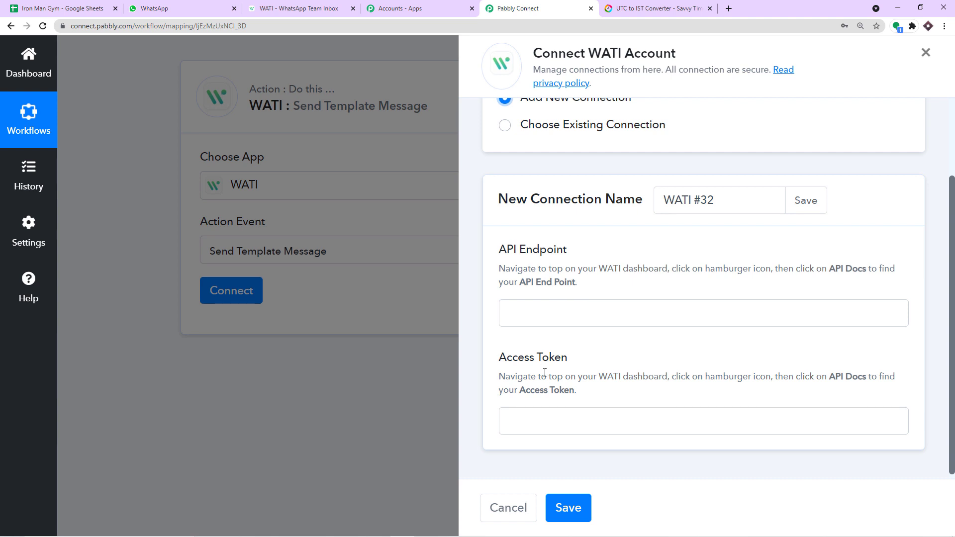
pyautogui.click(286, 9)
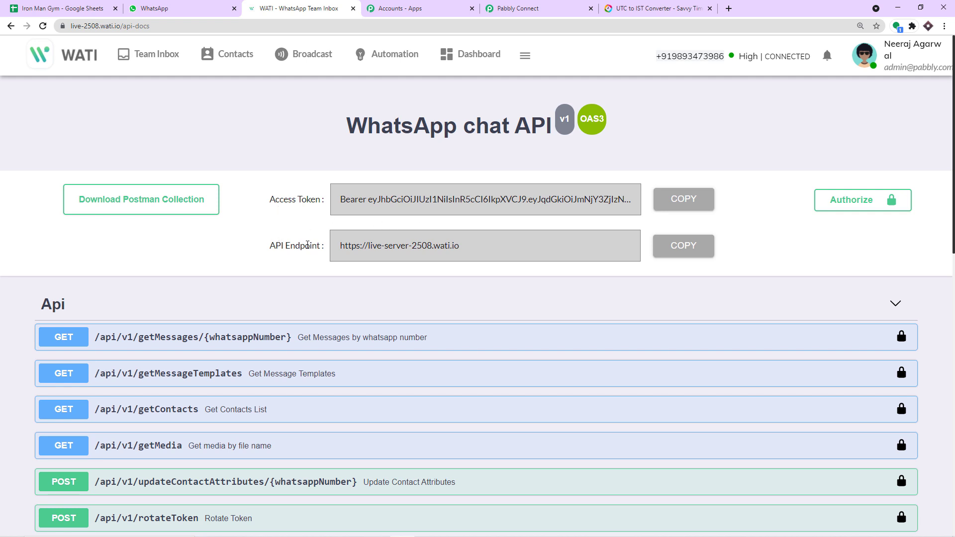
pyautogui.click(682, 247)
pyautogui.click(557, 8)
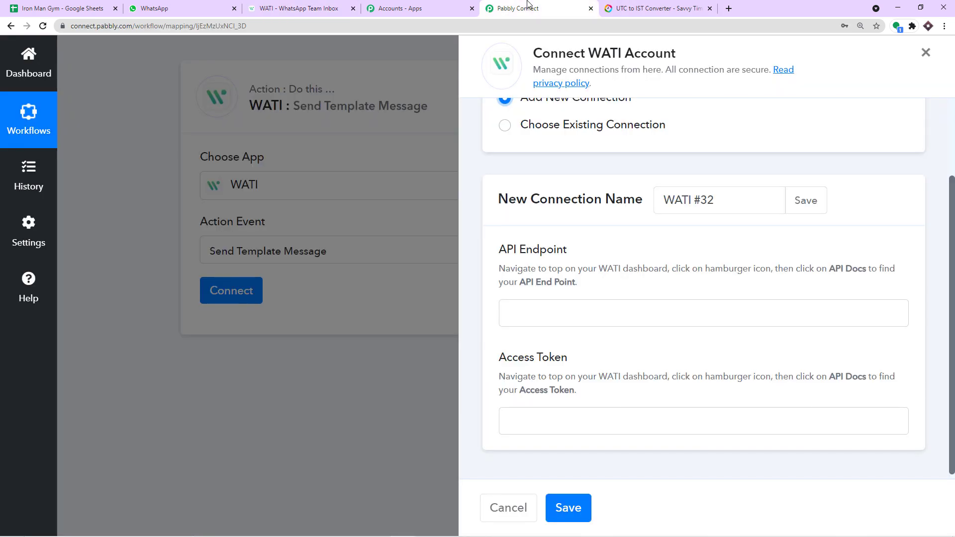
pyautogui.click(526, 316)
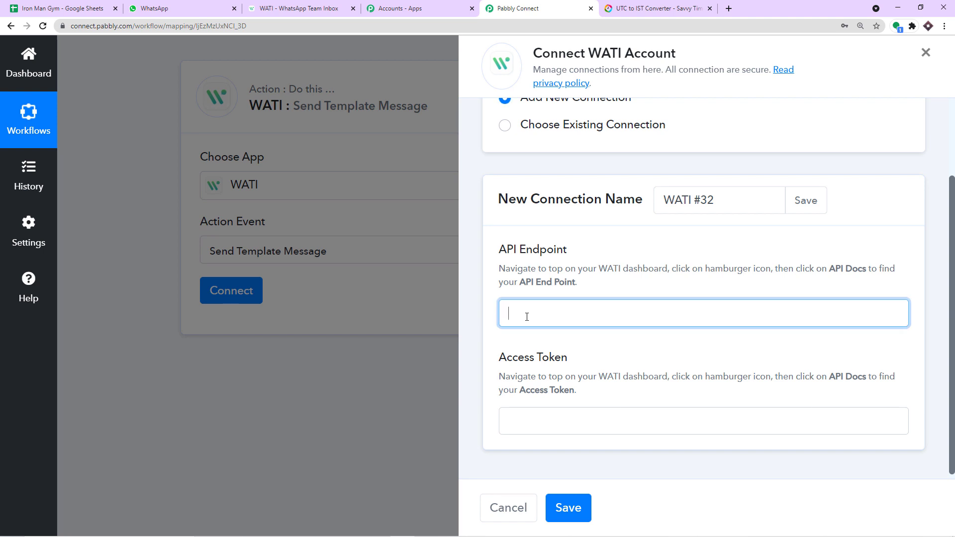
pyautogui.hotkey('ctrl', 'v')
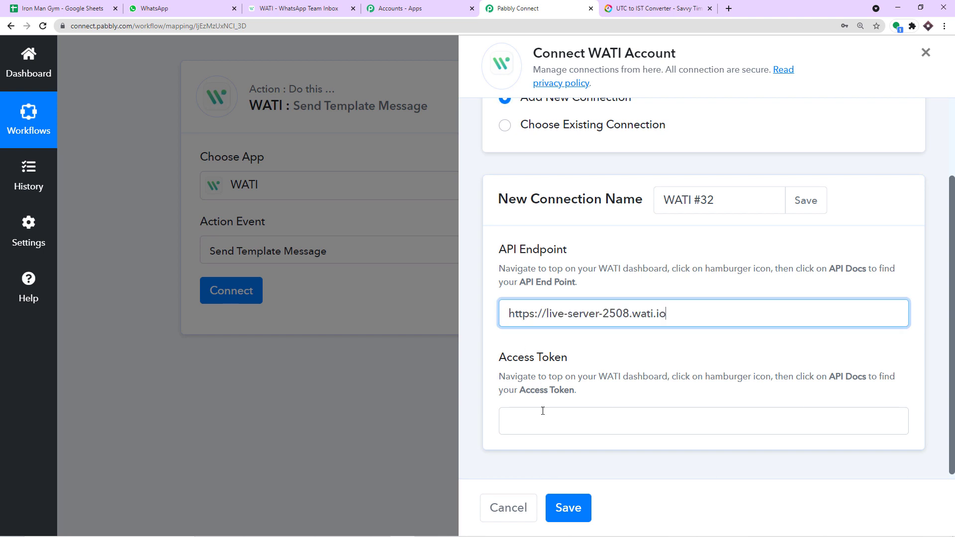
# Step: Copy the access token from WATI's API Docs into the new connection's Access Token in Pabbly Connect and save the connection
pyautogui.click(279, 9)
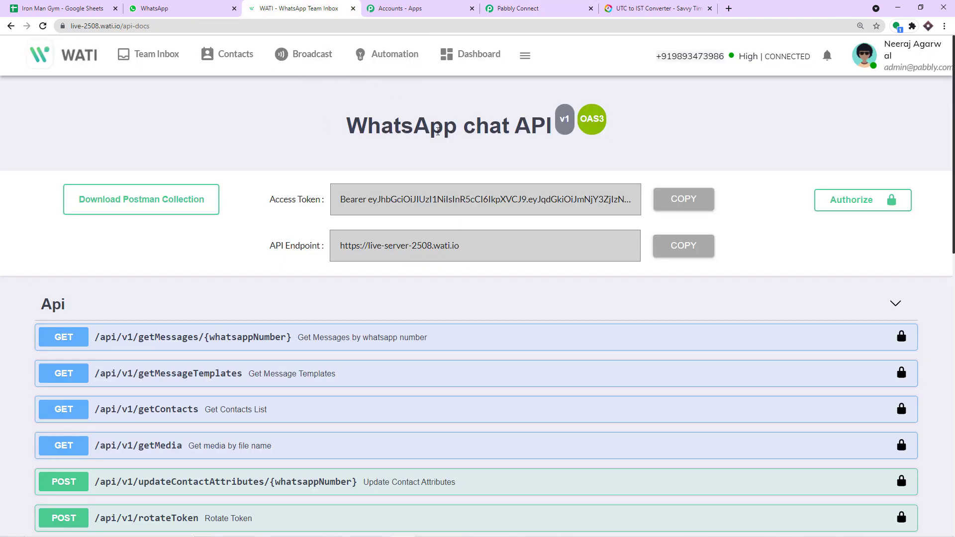
pyautogui.click(684, 201)
pyautogui.click(518, 8)
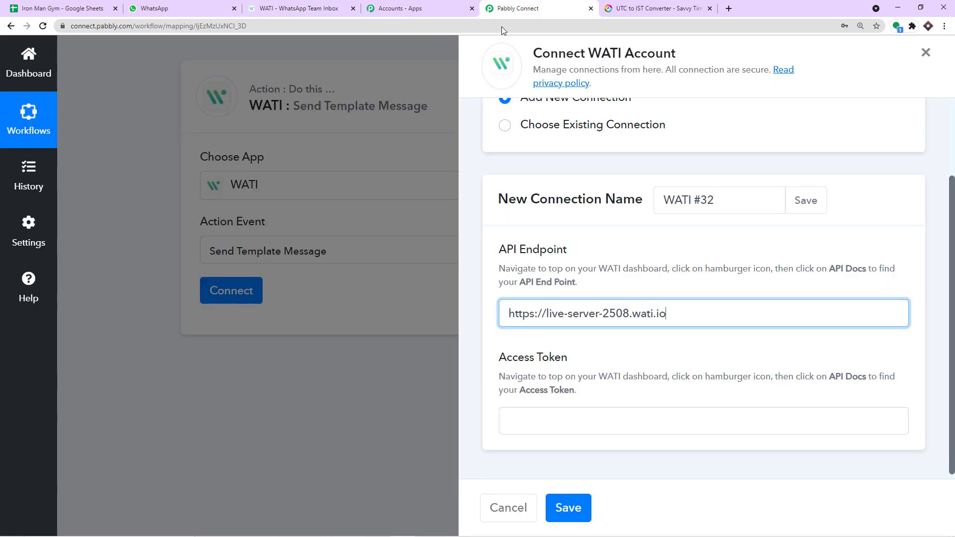
pyautogui.click(537, 419)
pyautogui.hotkey('ctrl', 'v')
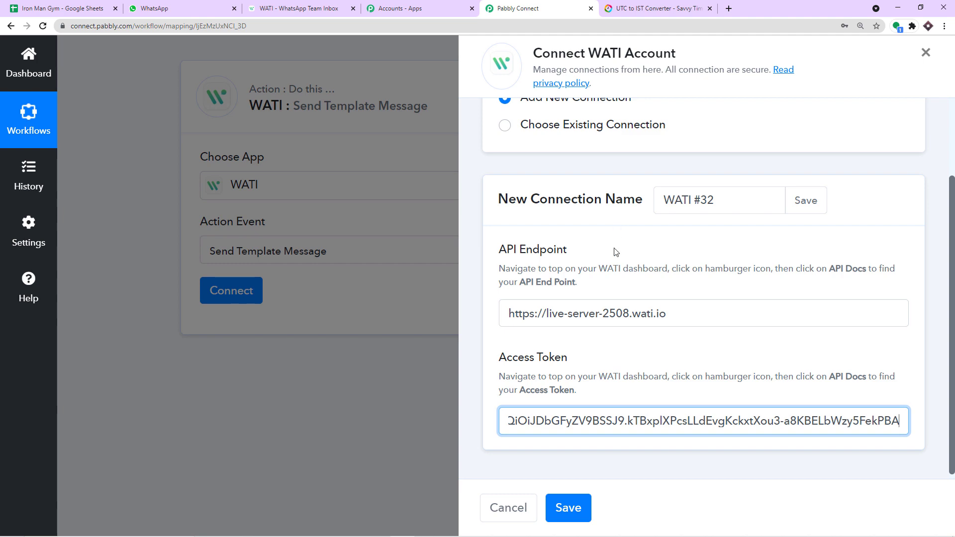
pyautogui.click(567, 507)
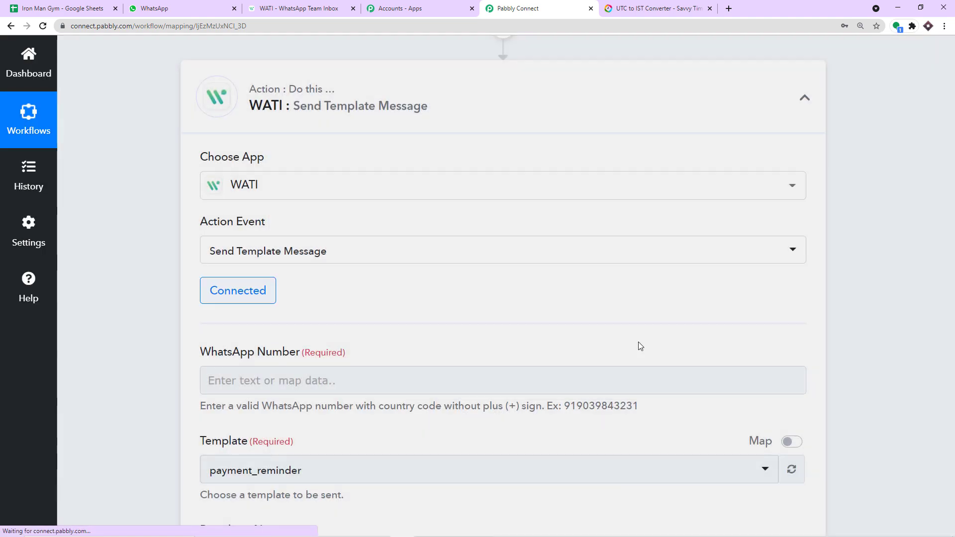
pyautogui.scroll(-3, 631, 323)
pyautogui.scroll(-2, 478, 219)
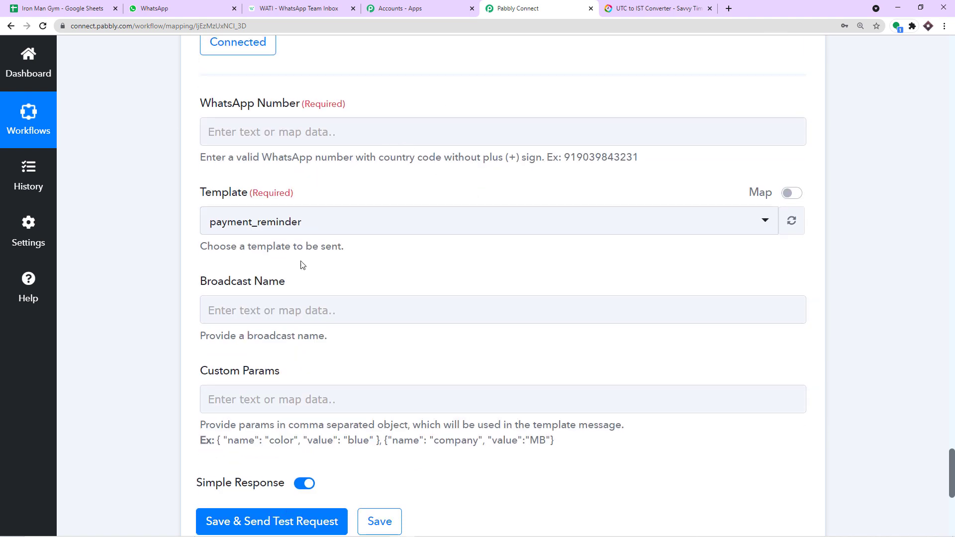
# Step: Examine the phone number field in the Iterator step's response, checking its format for the WhatsApp Number
pyautogui.click(273, 400)
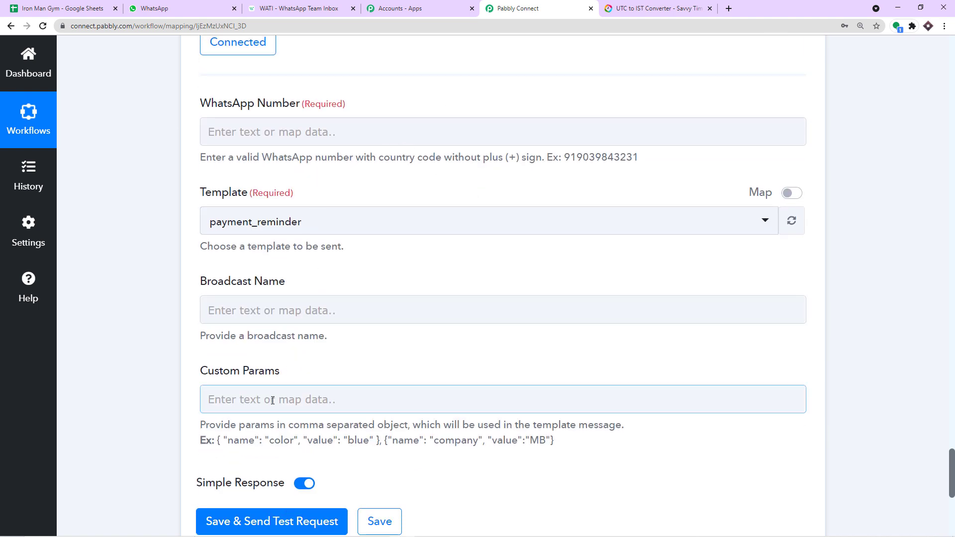
pyautogui.scroll(1, 274, 167)
pyautogui.click(280, 174)
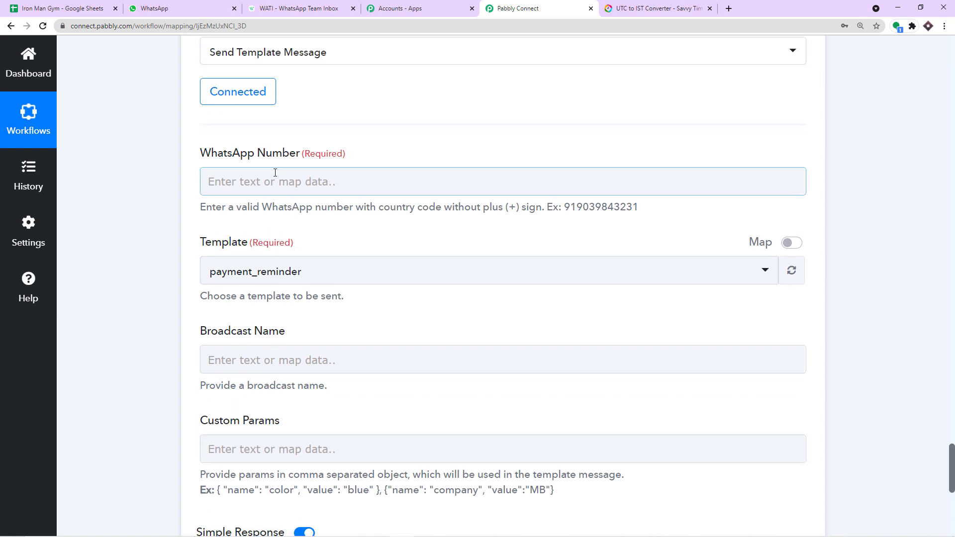
pyautogui.scroll(15, 857, 215)
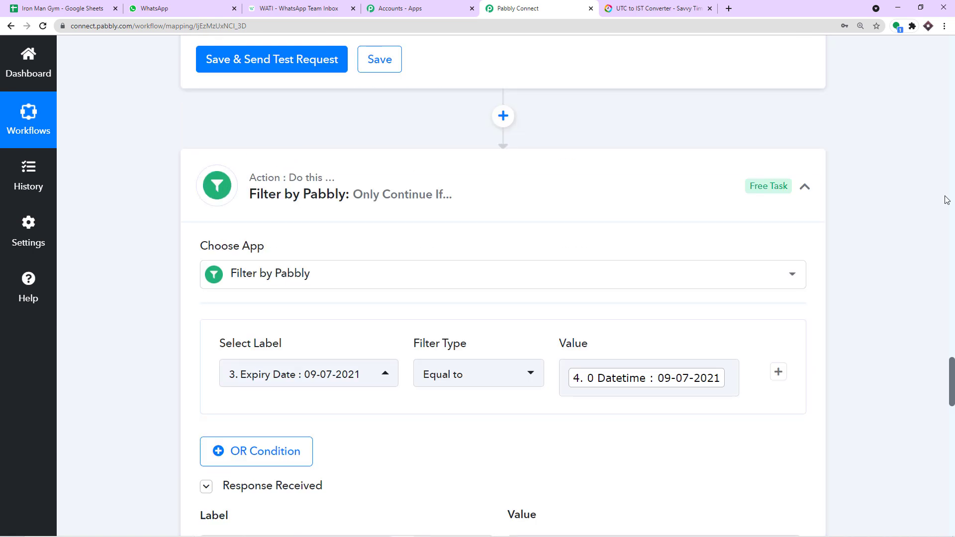
pyautogui.scroll(20, 858, 215)
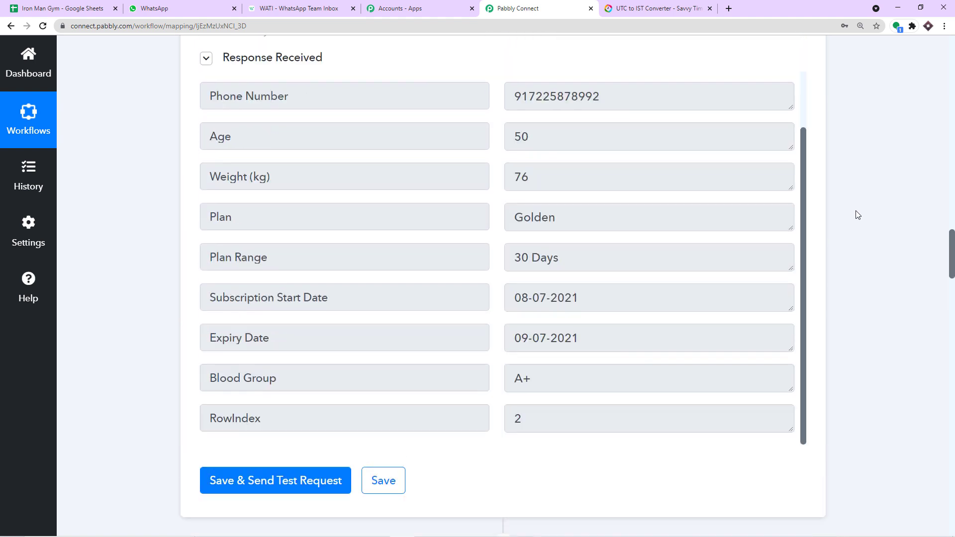
pyautogui.scroll(1, 673, 159)
pyautogui.scroll(-1, 607, 160)
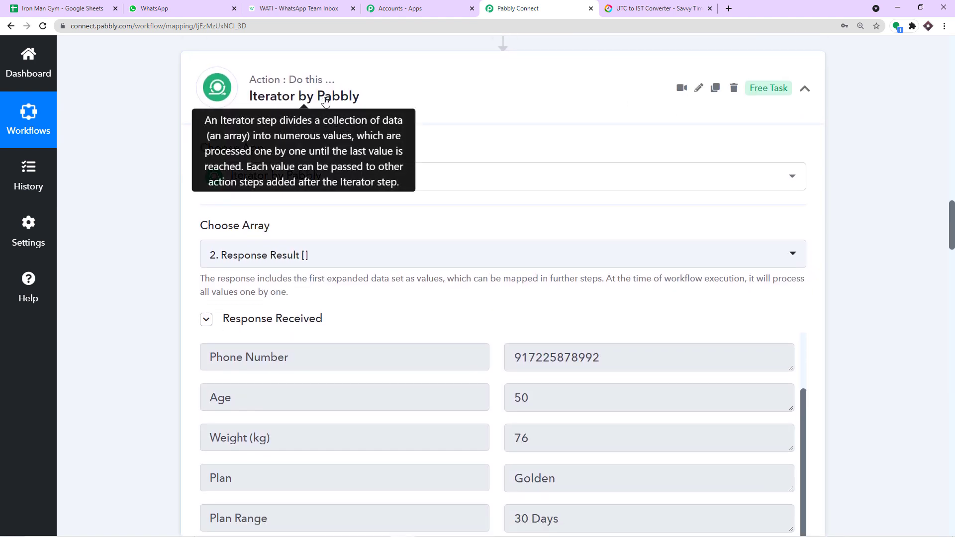
pyautogui.scroll(-1, 575, 121)
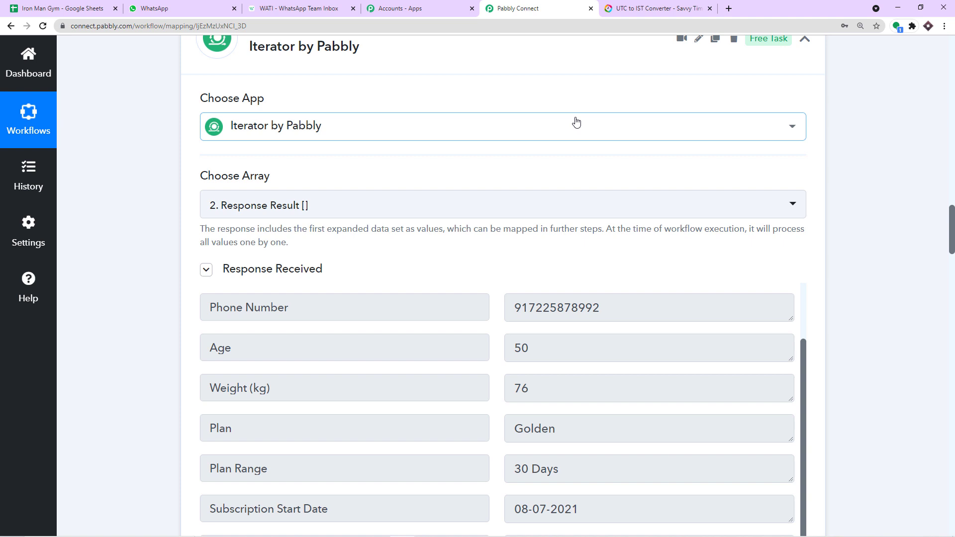
pyautogui.scroll(-2, 574, 125)
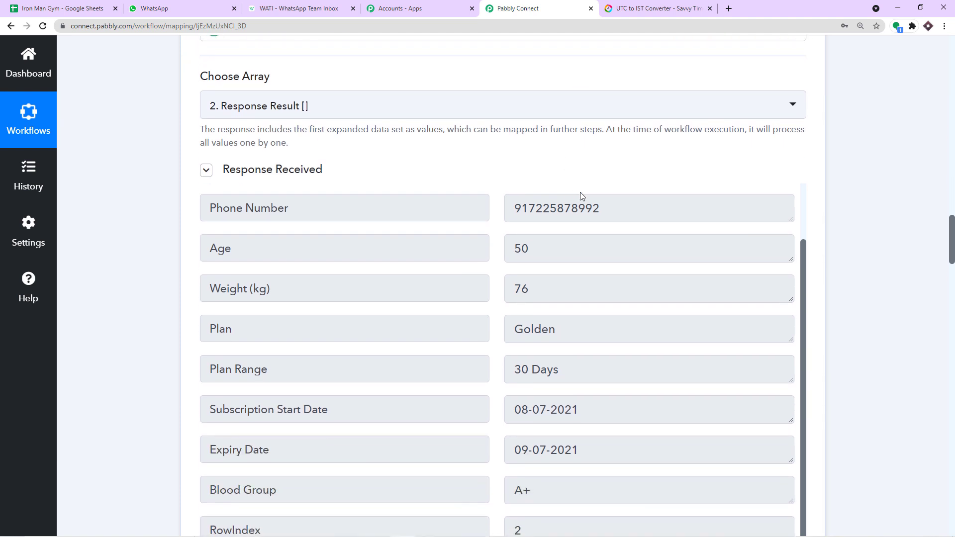
pyautogui.moveTo(611, 209); pyautogui.dragTo(512, 208)
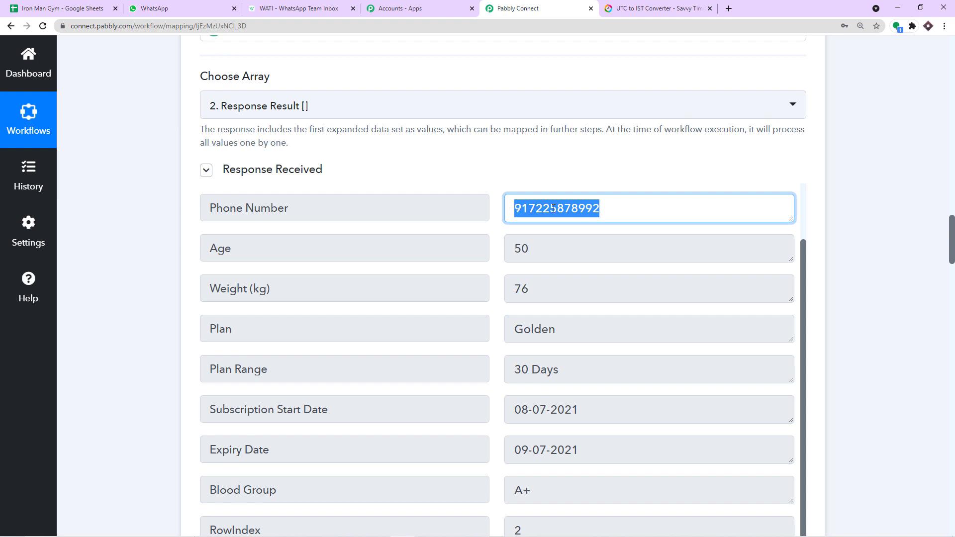
# Step: Map the Iterator's Phone Number to the WhatsApp Number of the Send Template Message action
pyautogui.scroll(-20, 859, 245)
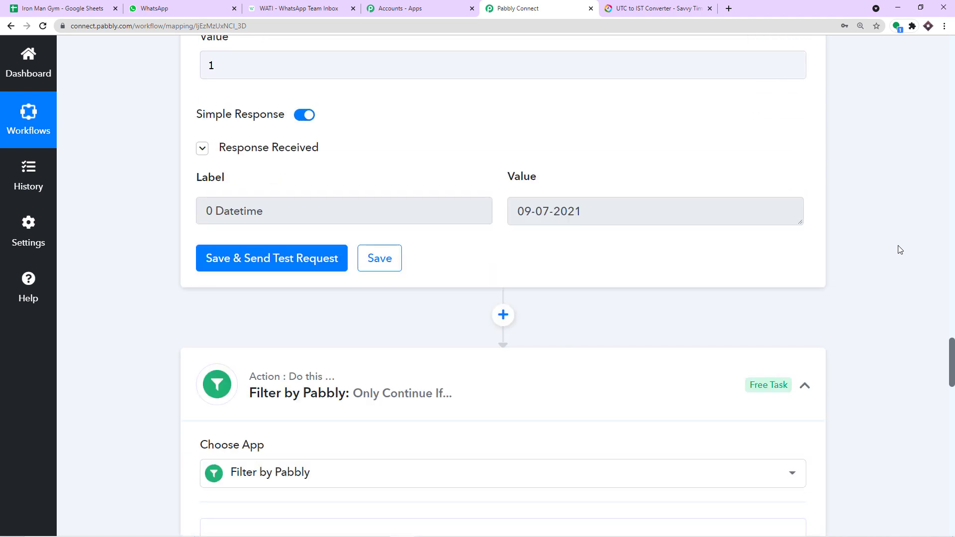
pyautogui.scroll(-15, 901, 249)
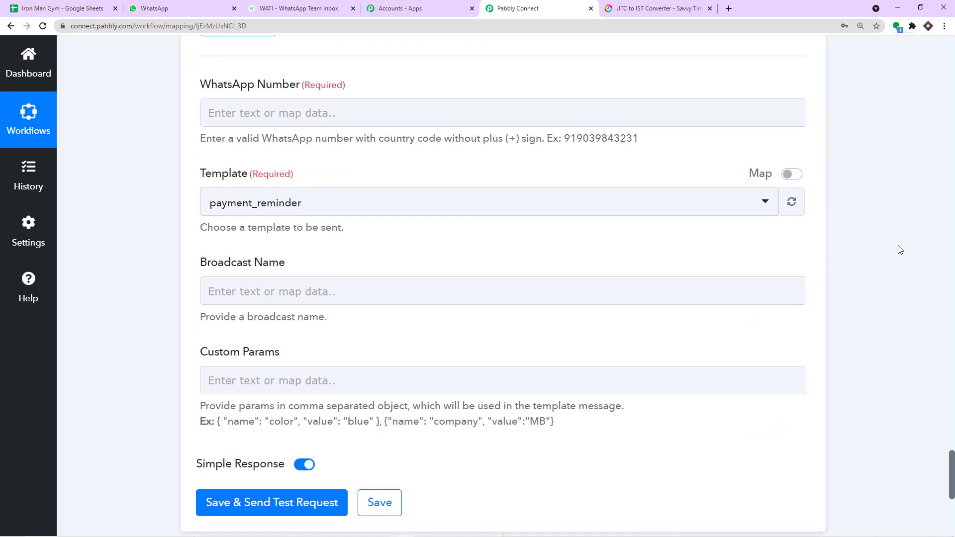
pyautogui.click(269, 111)
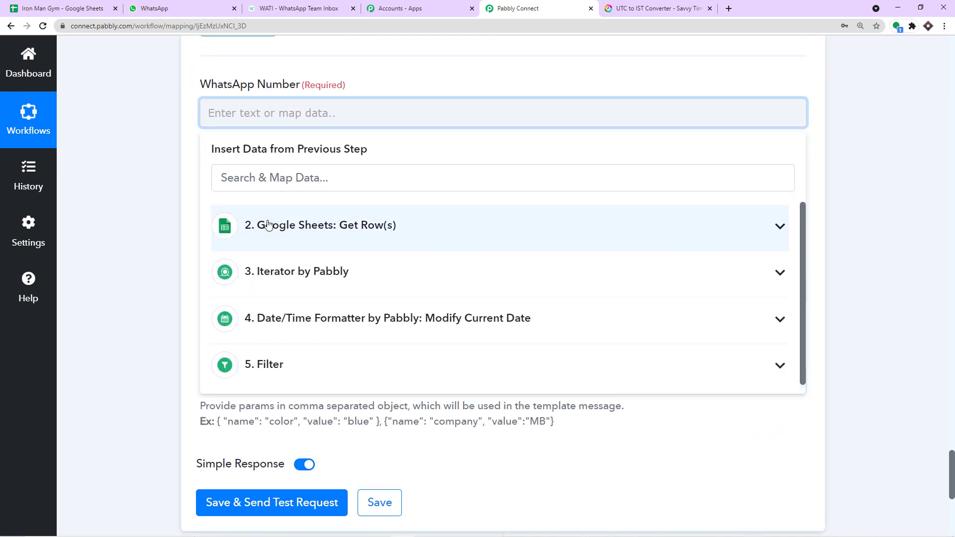
pyautogui.click(323, 273)
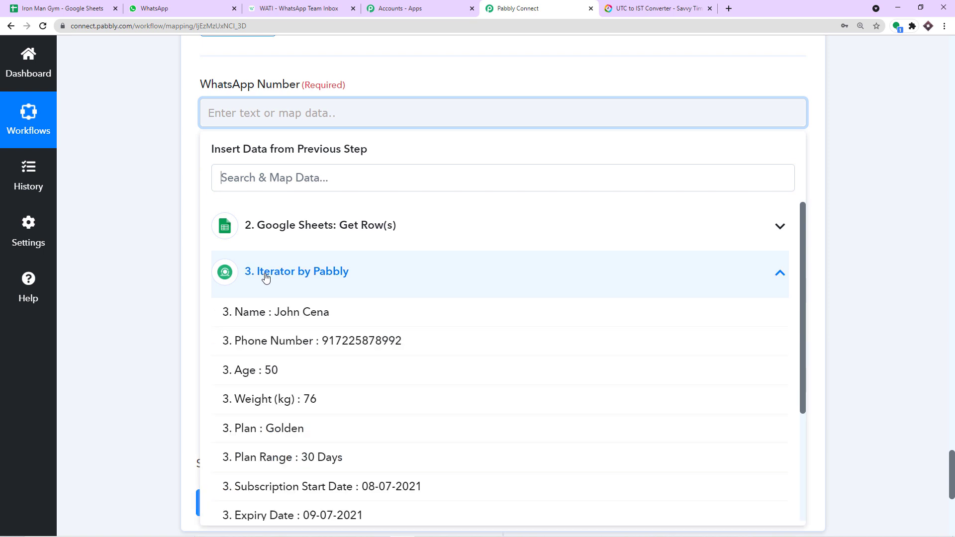
pyautogui.click(335, 345)
pyautogui.click(458, 66)
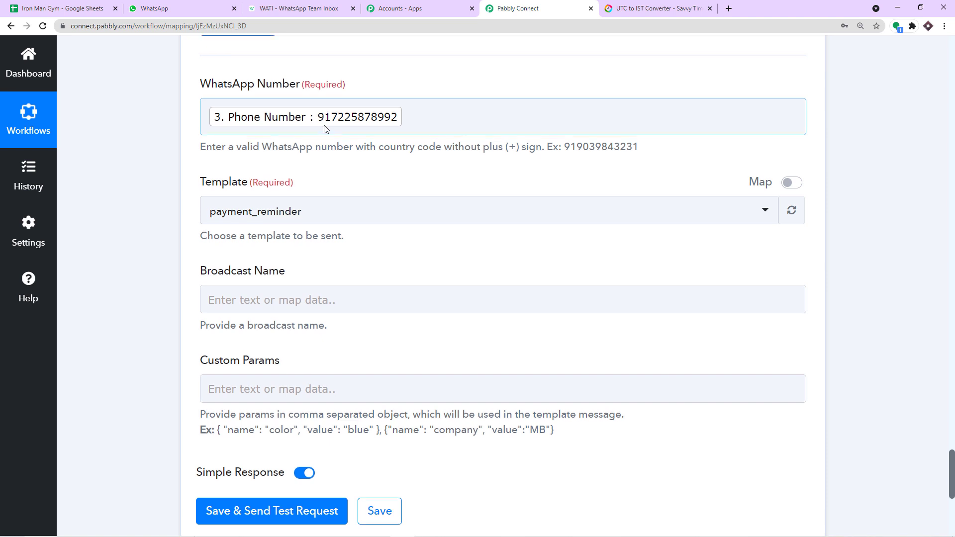
pyautogui.scroll(-1, 324, 129)
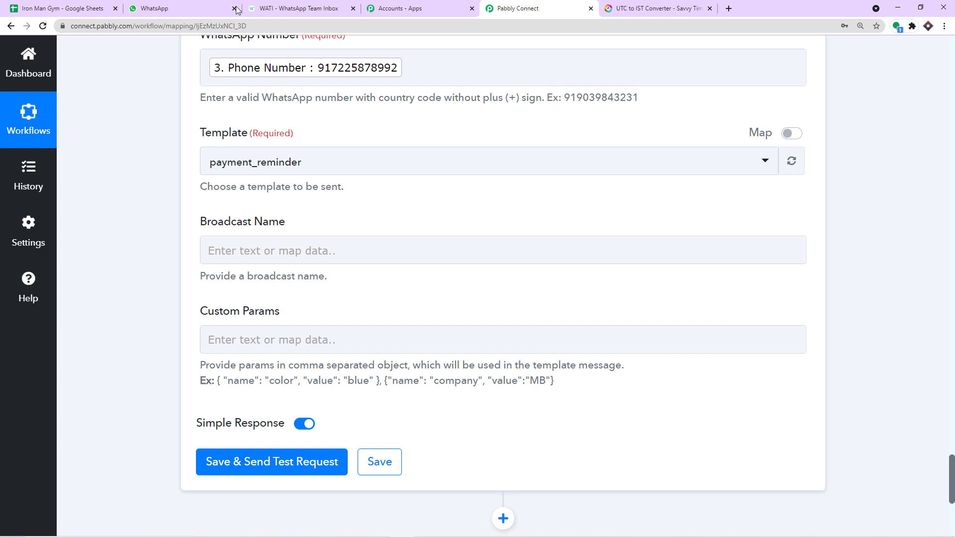
# Step: Switch to WATI, open the broadcast Template Messages and search them for "sub"
pyautogui.click(291, 5)
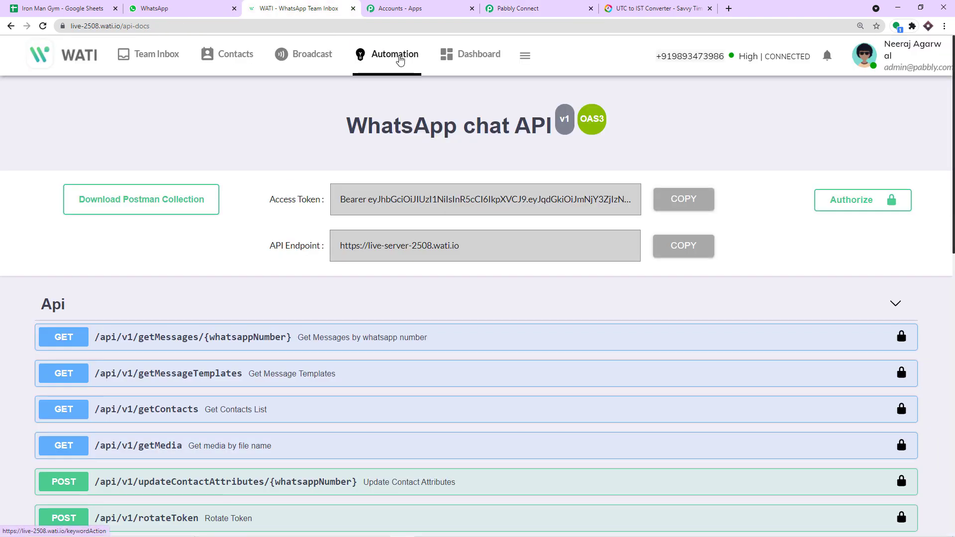
pyautogui.click(319, 57)
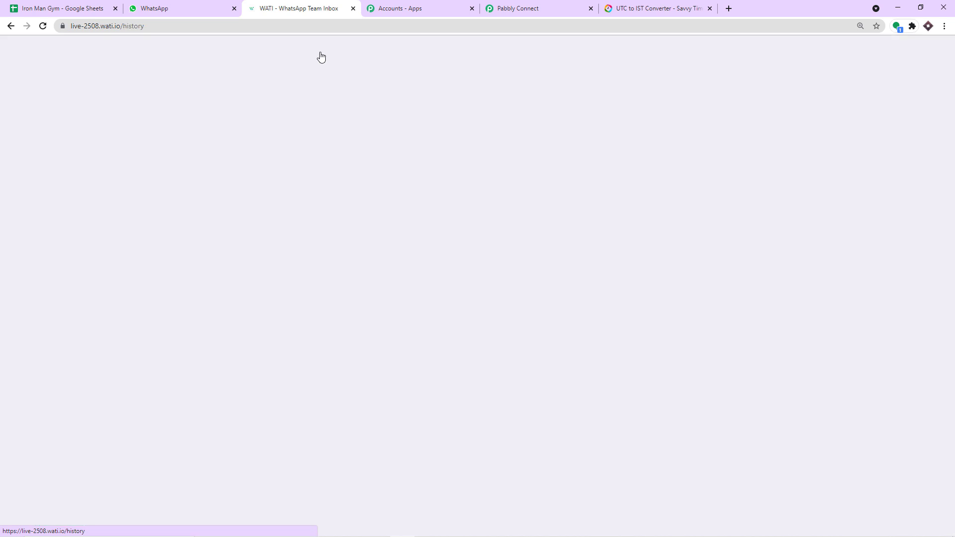
pyautogui.click(59, 181)
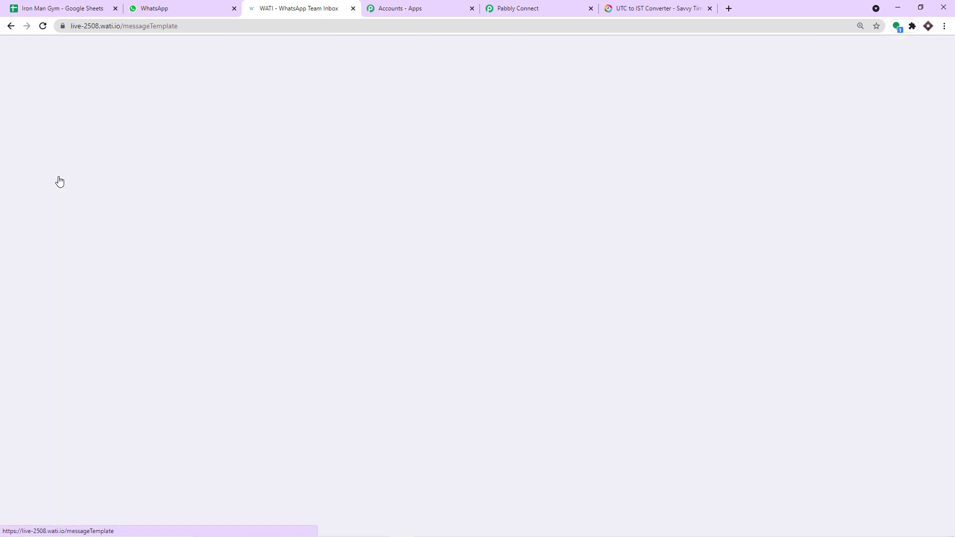
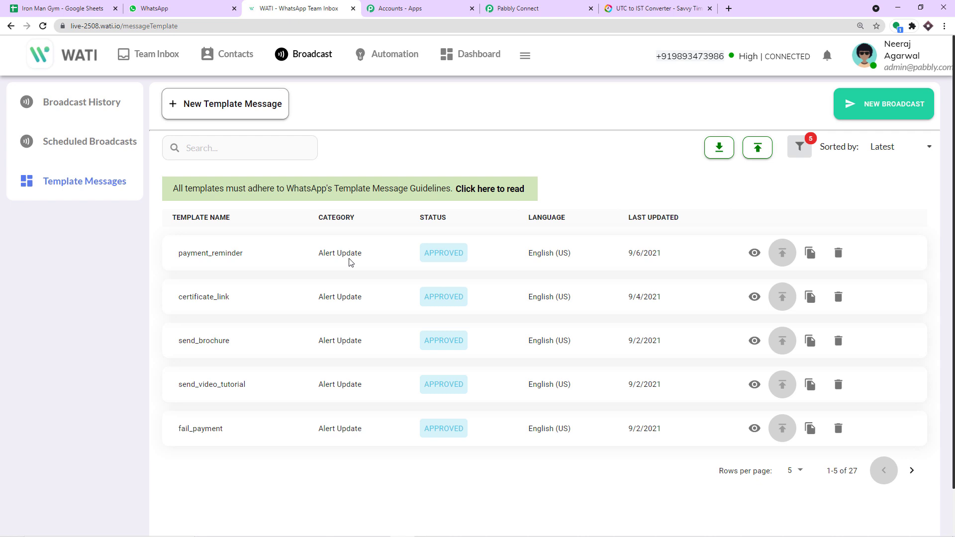
pyautogui.click(219, 157)
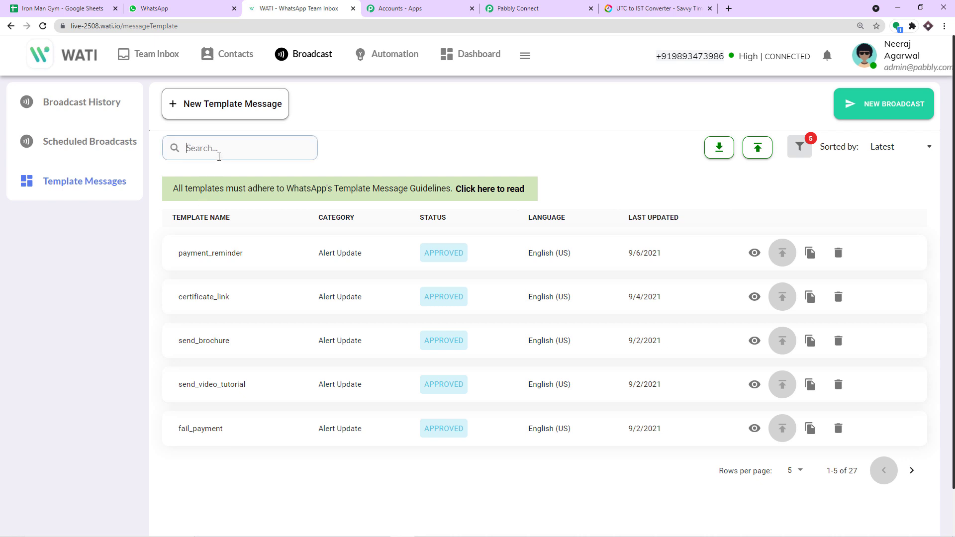
pyautogui.write('sub')
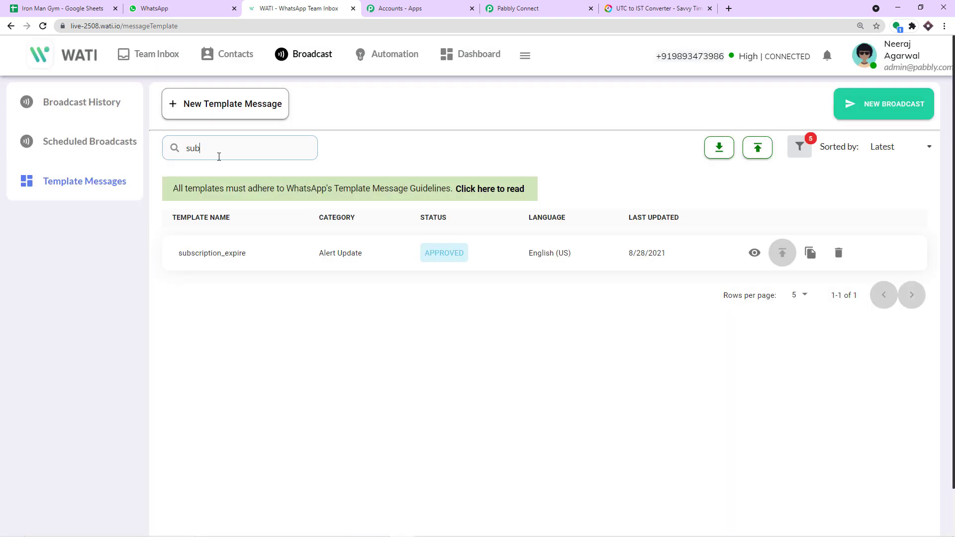
# Step: View the subscription_expire template and examine its message body
pyautogui.moveTo(178, 258); pyautogui.dragTo(250, 257)
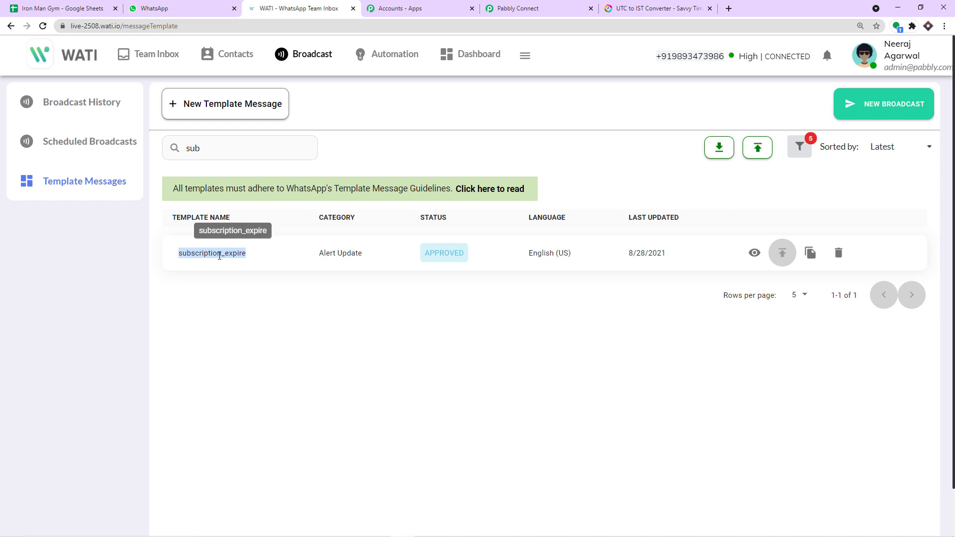
pyautogui.click(755, 254)
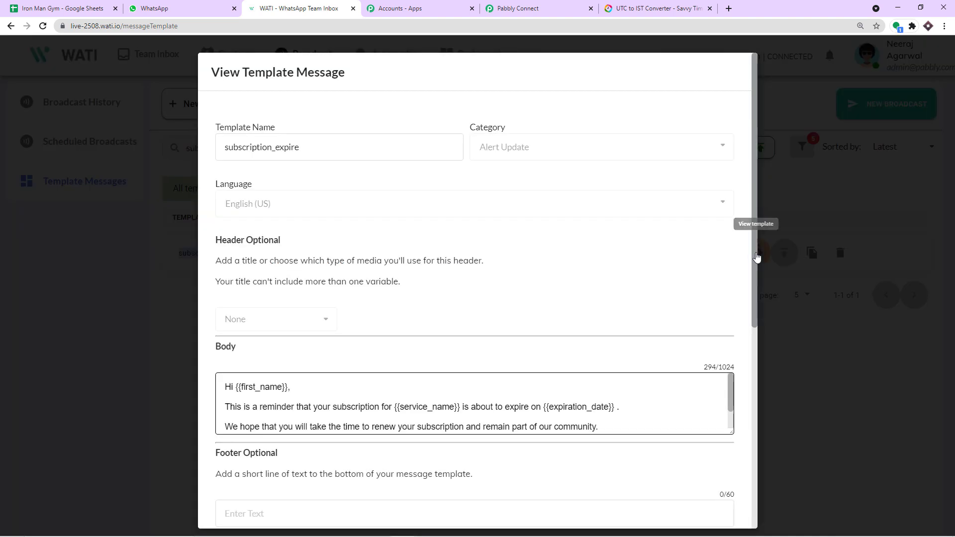
pyautogui.scroll(-2, 548, 231)
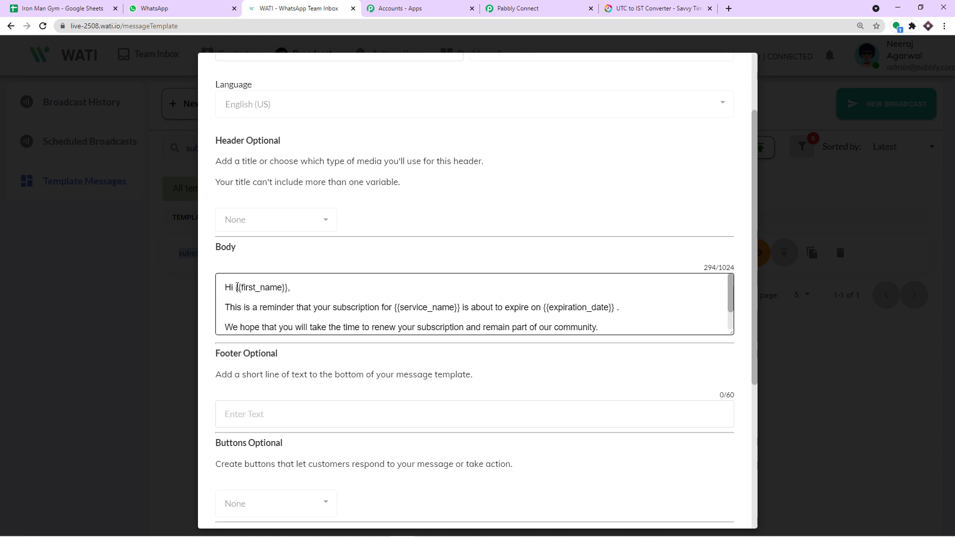
# Step: Compare the template's first_name variable in WATI with the member's name in the received WhatsApp message
pyautogui.click(164, 8)
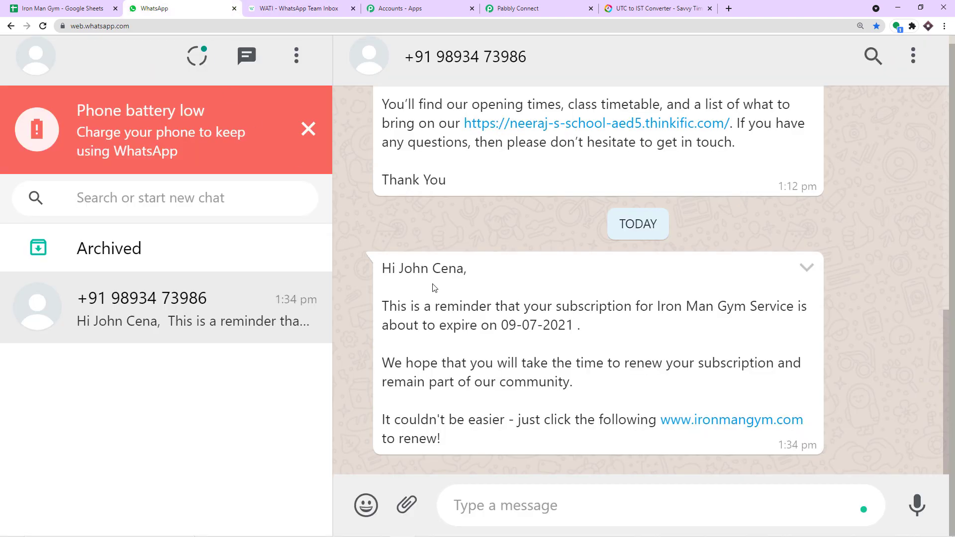
pyautogui.moveTo(399, 269); pyautogui.dragTo(463, 270)
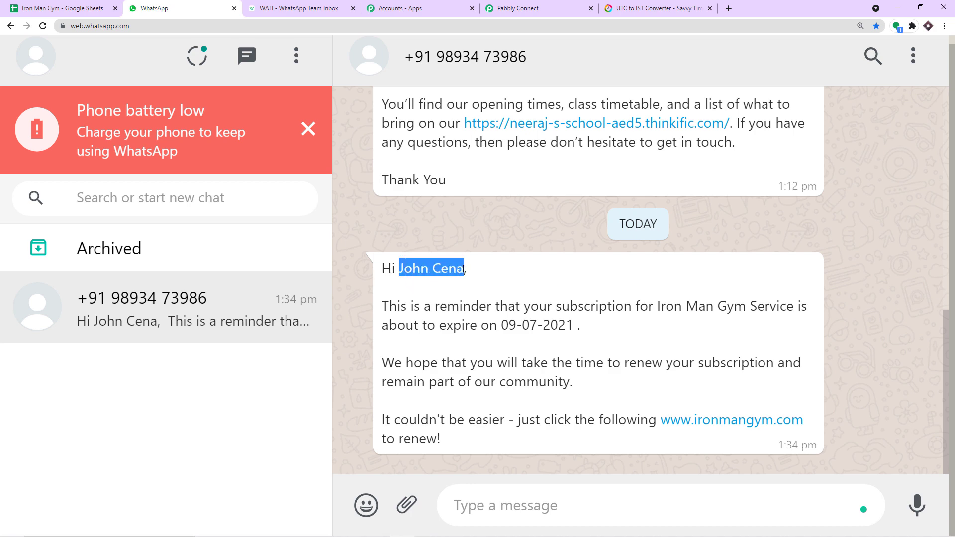
pyautogui.click(532, 7)
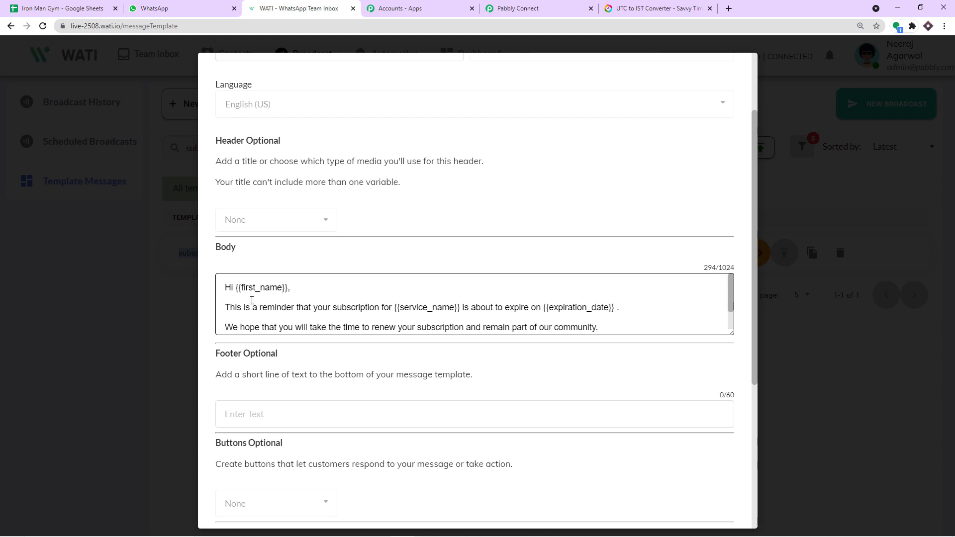
pyautogui.moveTo(238, 287); pyautogui.dragTo(281, 288)
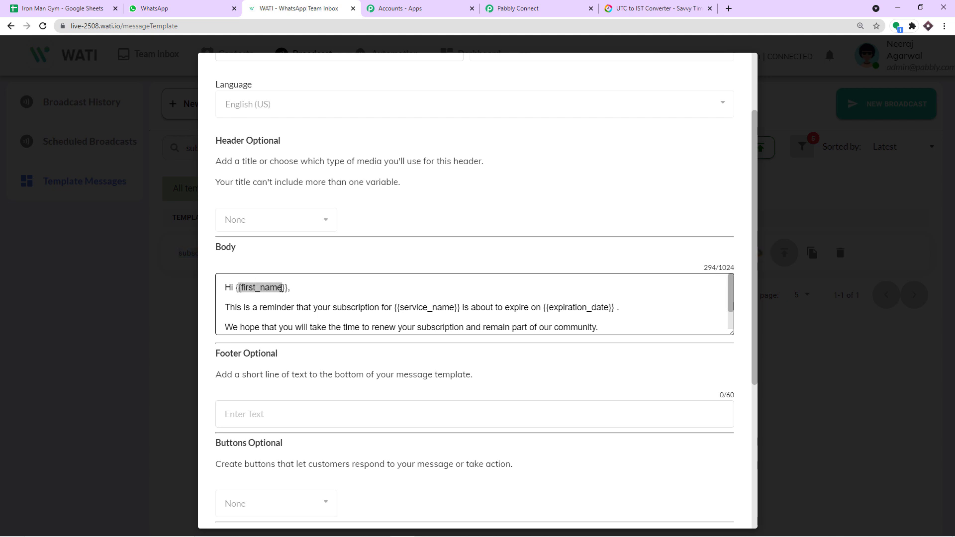
pyautogui.click(154, 8)
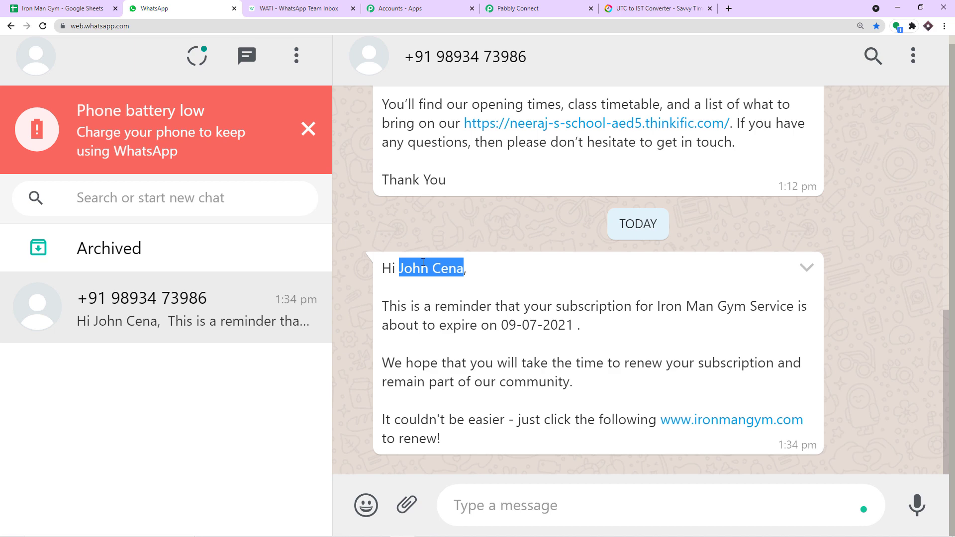
pyautogui.click(527, 8)
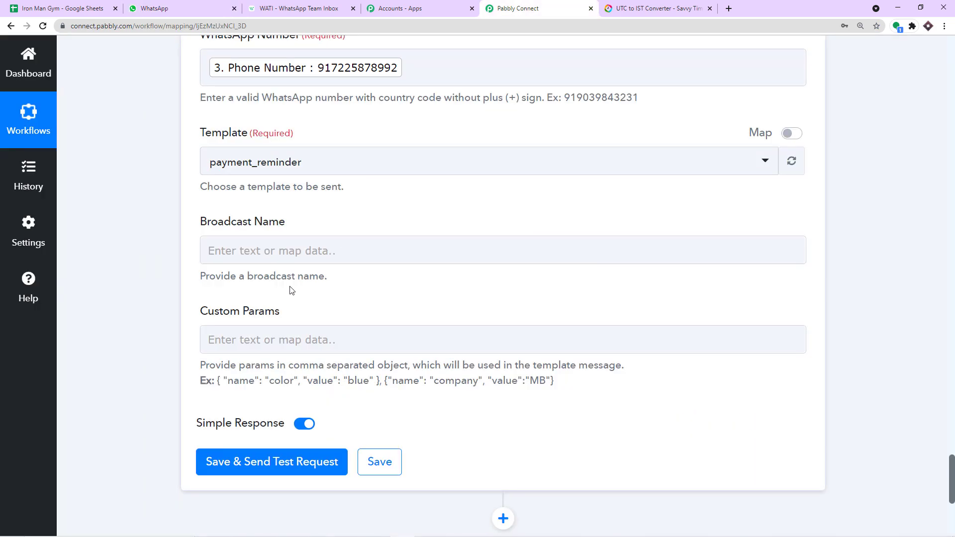
# Step: Compare the template's service_name variable in WATI with the service named in the received WhatsApp message
pyautogui.click(278, 8)
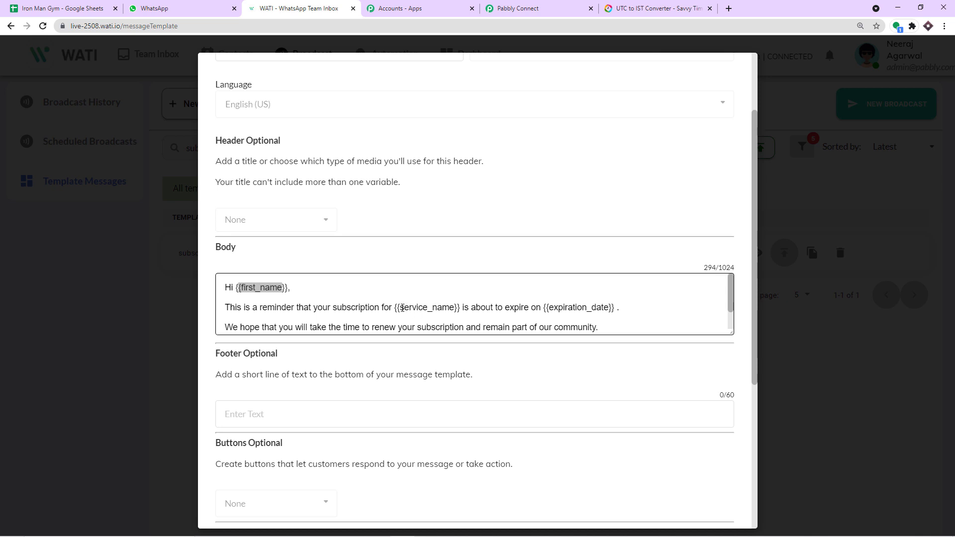
pyautogui.moveTo(400, 308); pyautogui.dragTo(454, 308)
pyautogui.click(193, 6)
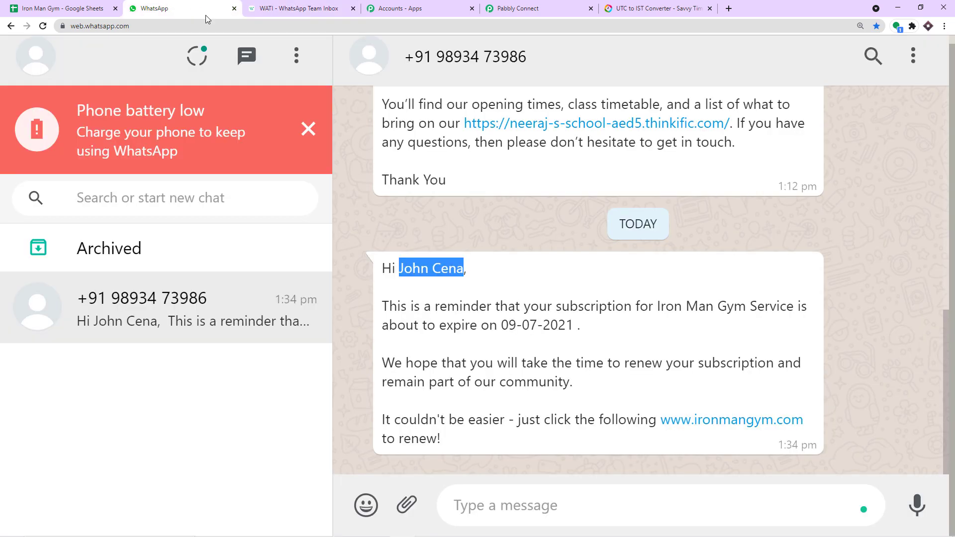
pyautogui.moveTo(658, 305); pyautogui.dragTo(795, 296)
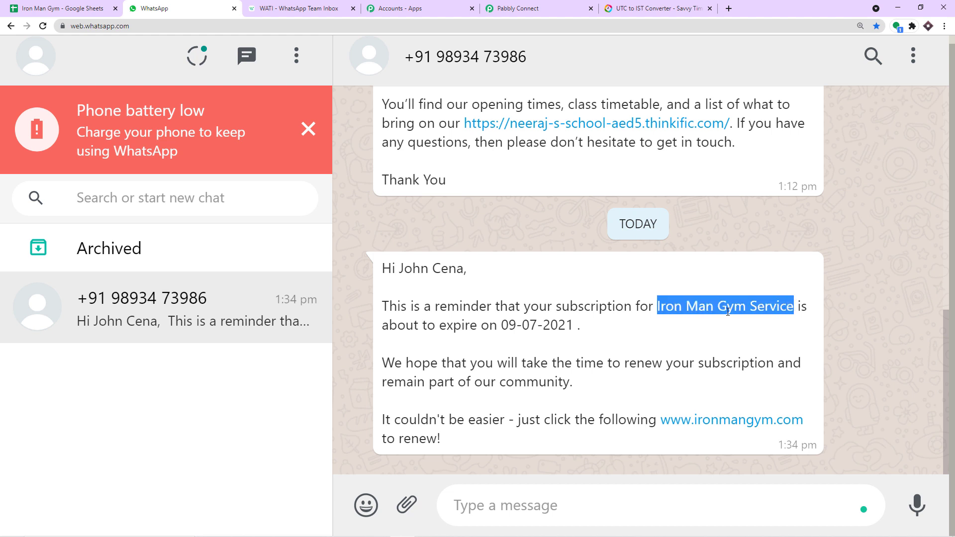
# Step: Compare the template's expiration_date variable in WATI with the expiry date in the received WhatsApp message
pyautogui.click(350, 9)
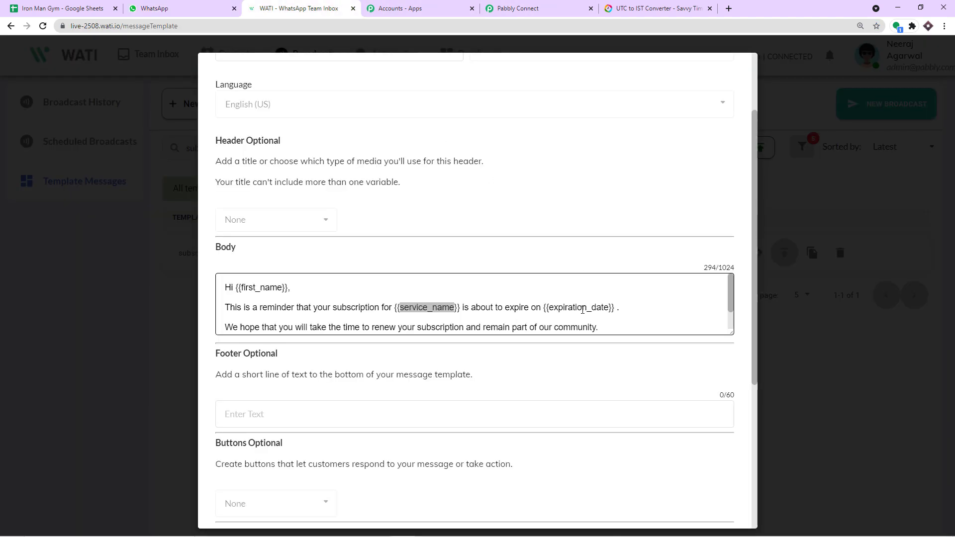
pyautogui.moveTo(547, 307); pyautogui.dragTo(618, 308)
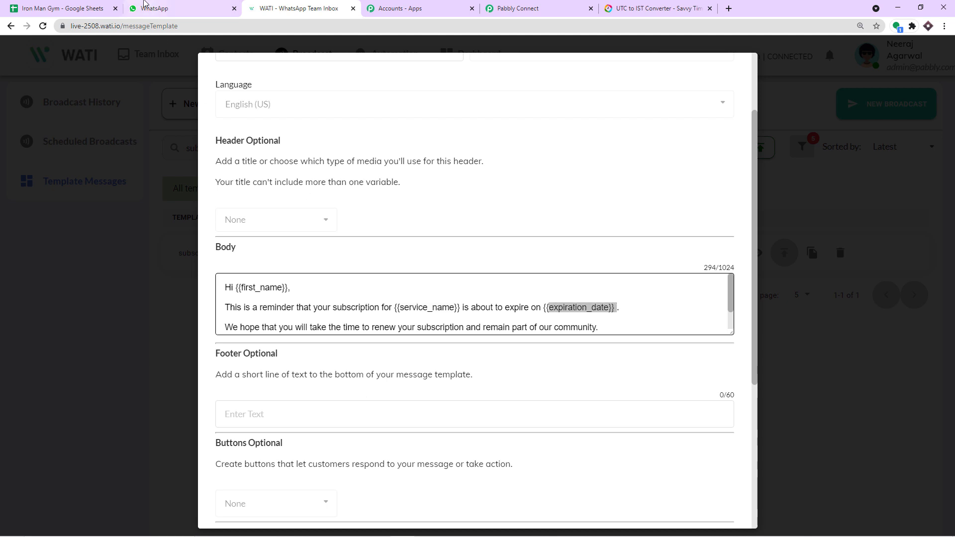
pyautogui.click(149, 8)
pyautogui.moveTo(499, 324); pyautogui.dragTo(576, 323)
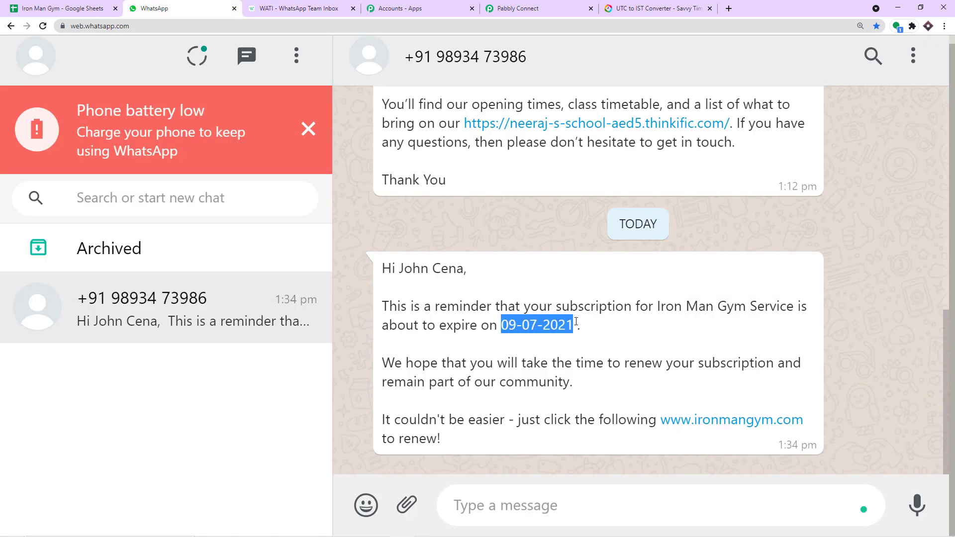
# Step: Compare the template's link variable in WATI with the renewal link in the received WhatsApp message
pyautogui.click(525, 4)
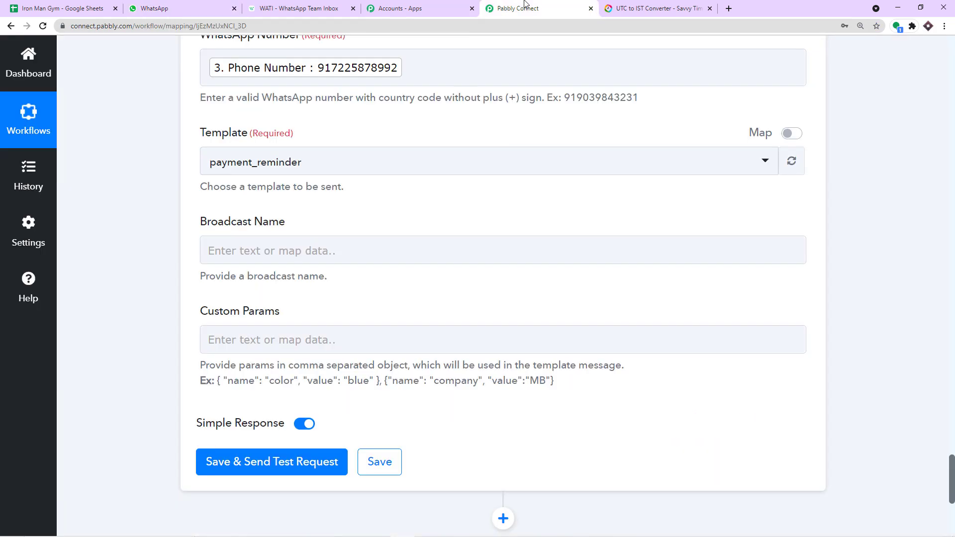
pyautogui.click(298, 9)
pyautogui.scroll(-1, 414, 316)
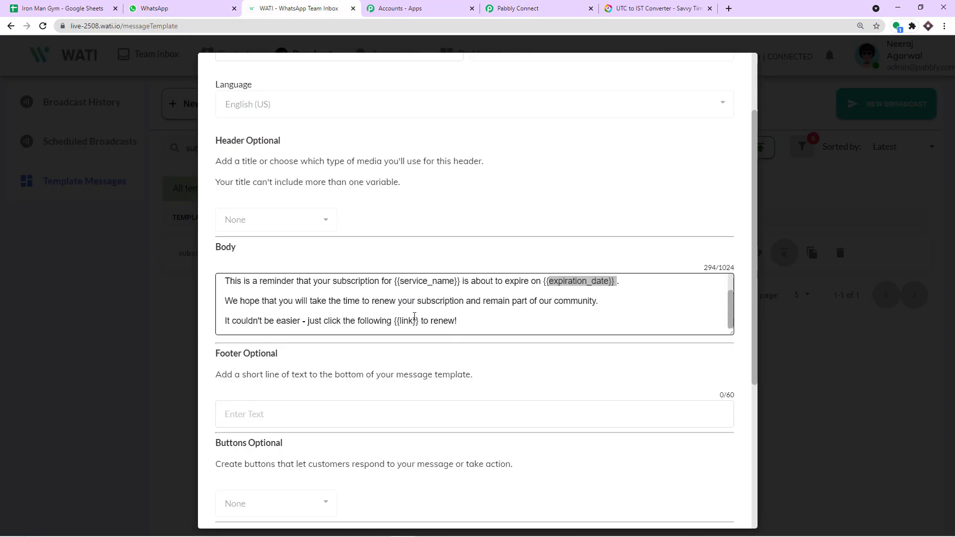
pyautogui.scroll(-1, 414, 316)
pyautogui.click(413, 271)
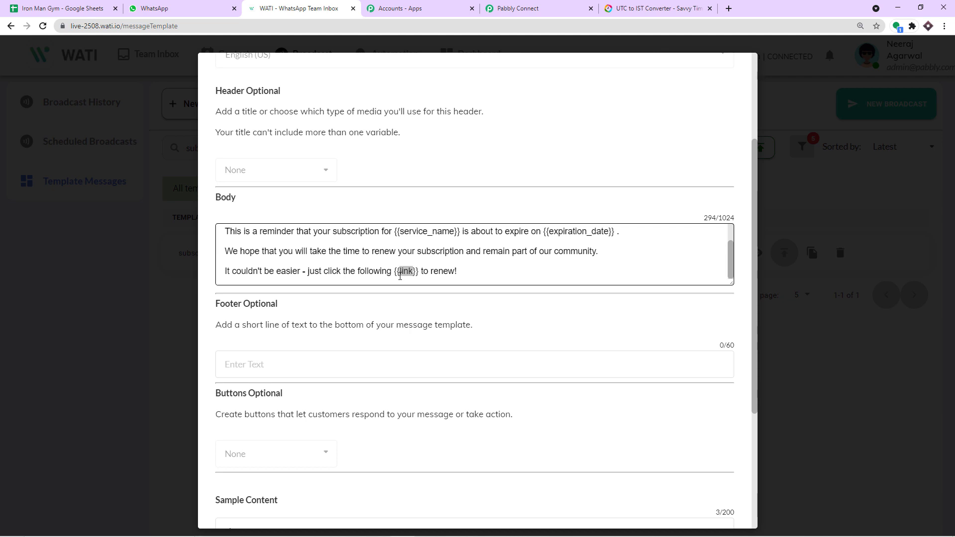
pyautogui.click(143, 6)
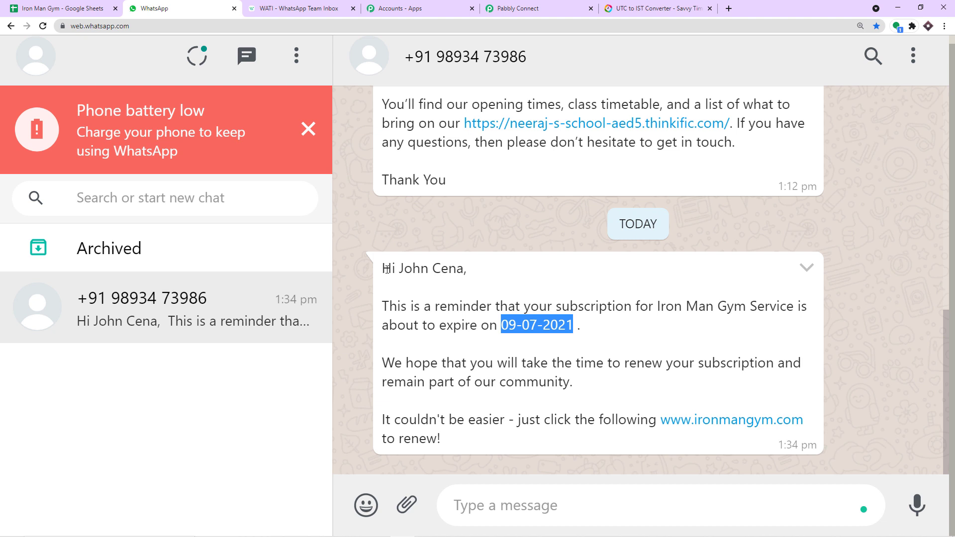
pyautogui.click(301, 8)
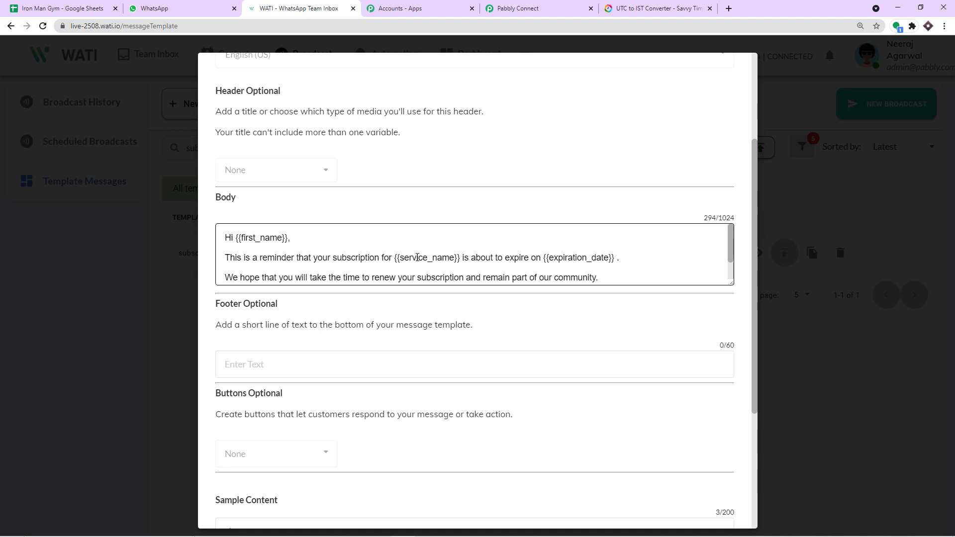
pyautogui.scroll(-1, 581, 257)
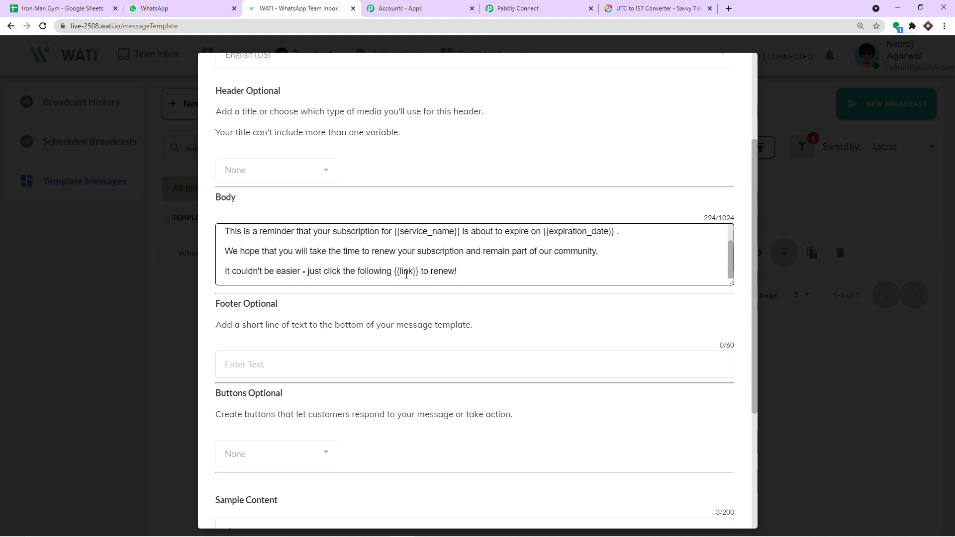
# Step: Close the template view in WATI and clear the template search to examine the full list of templates
pyautogui.click(512, 7)
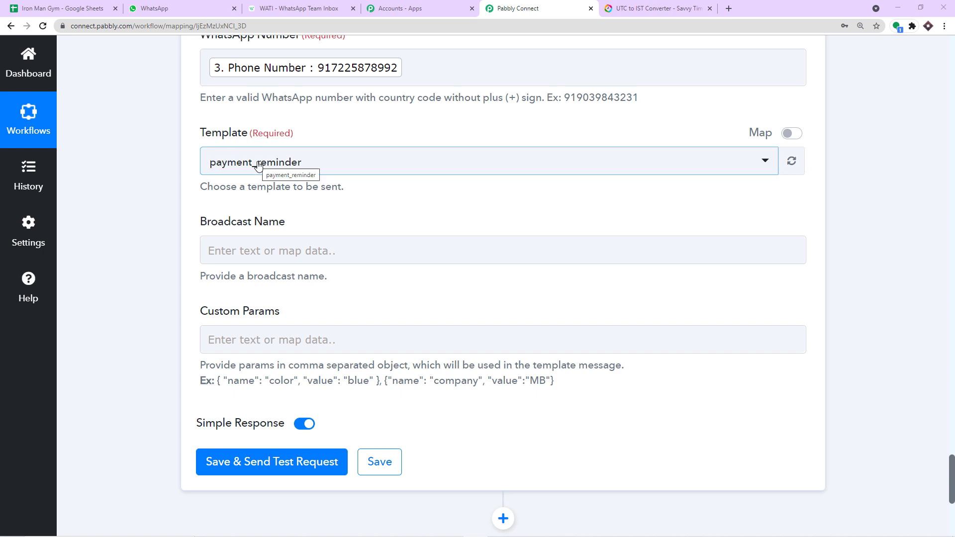
pyautogui.click(305, 6)
pyautogui.click(841, 156)
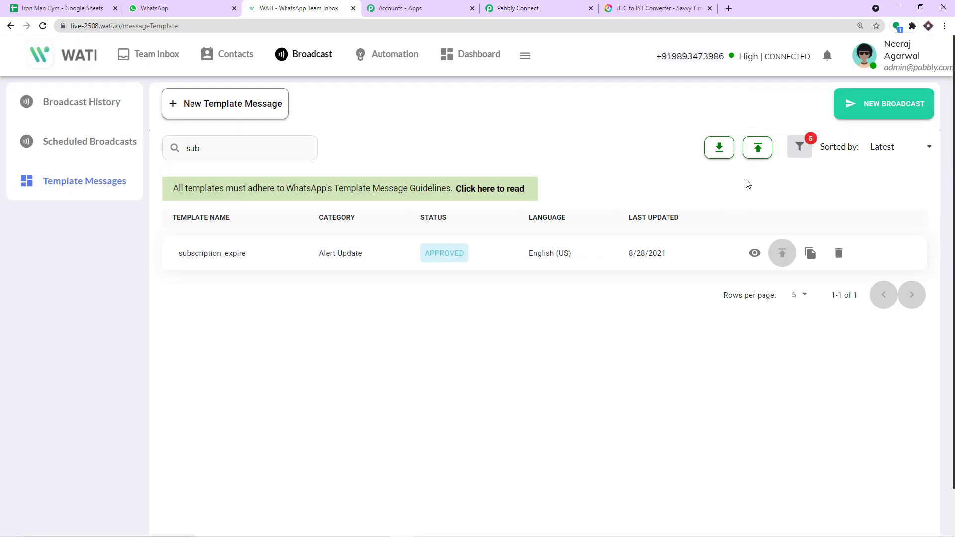
pyautogui.moveTo(254, 147); pyautogui.dragTo(85, 153)
pyautogui.press('BackSpace')
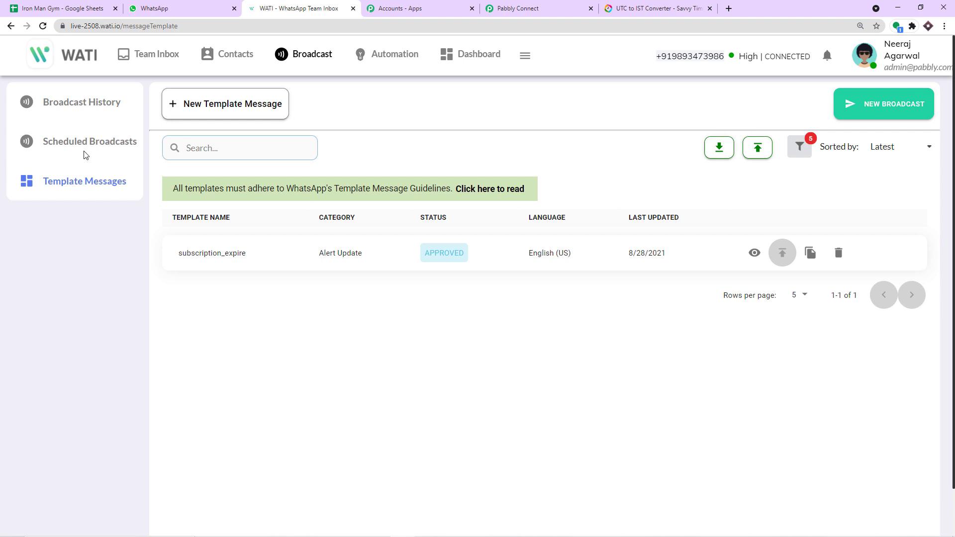
pyautogui.scroll(-1, 287, 248)
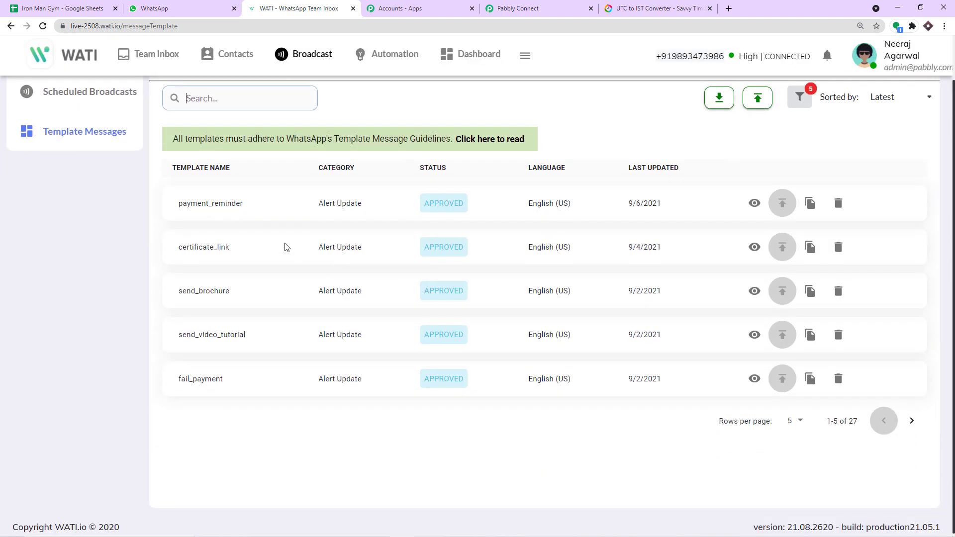
pyautogui.click(555, 4)
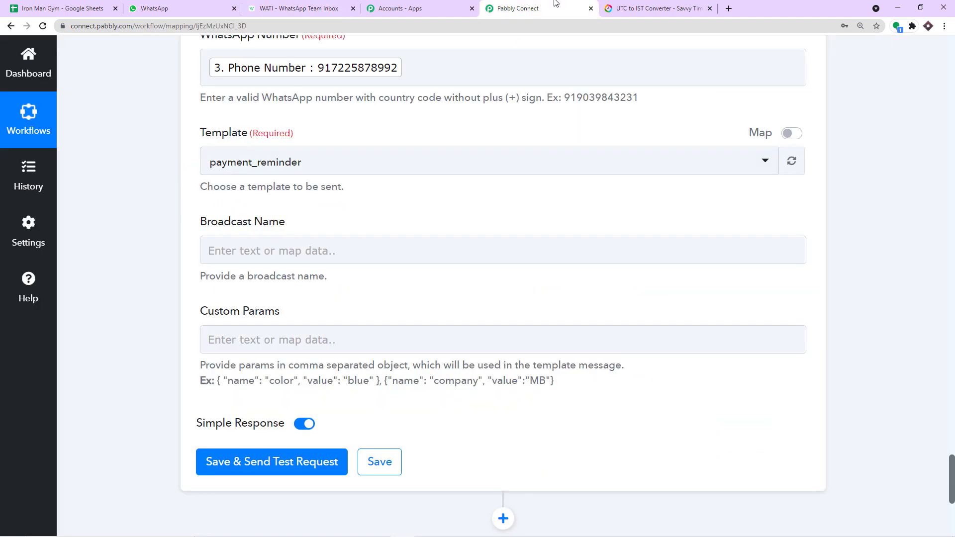
# Step: Set the template of the WhatsApp message action in Pabbly Connect to subscription_expire
pyautogui.click(277, 162)
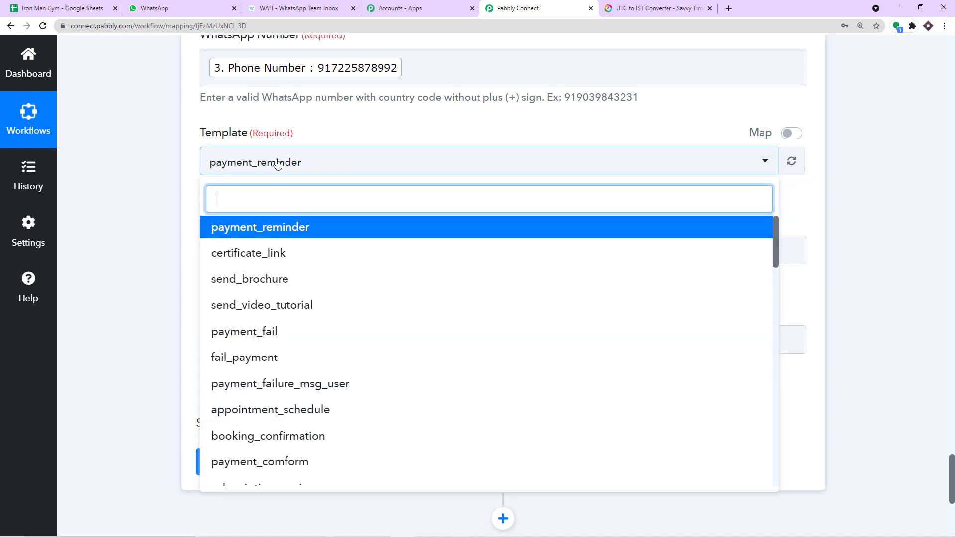
pyautogui.click(289, 4)
pyautogui.click(517, 8)
pyautogui.scroll(-1, 376, 319)
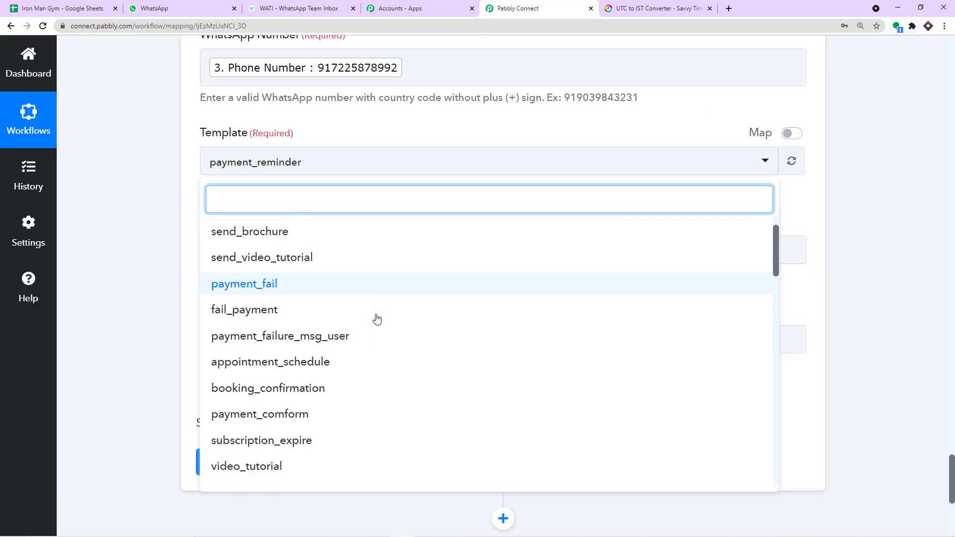
pyautogui.scroll(-5, 377, 318)
pyautogui.scroll(6, 375, 320)
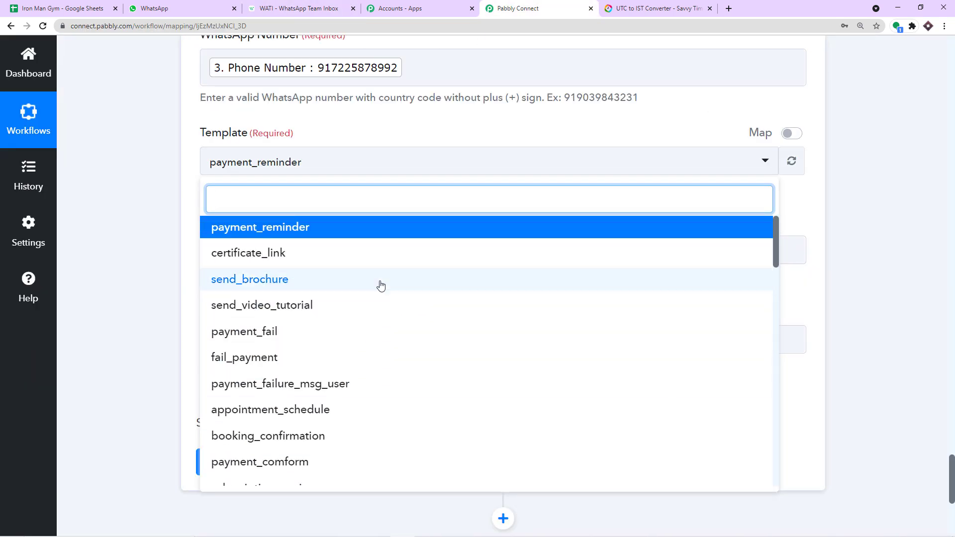
pyautogui.write('sub')
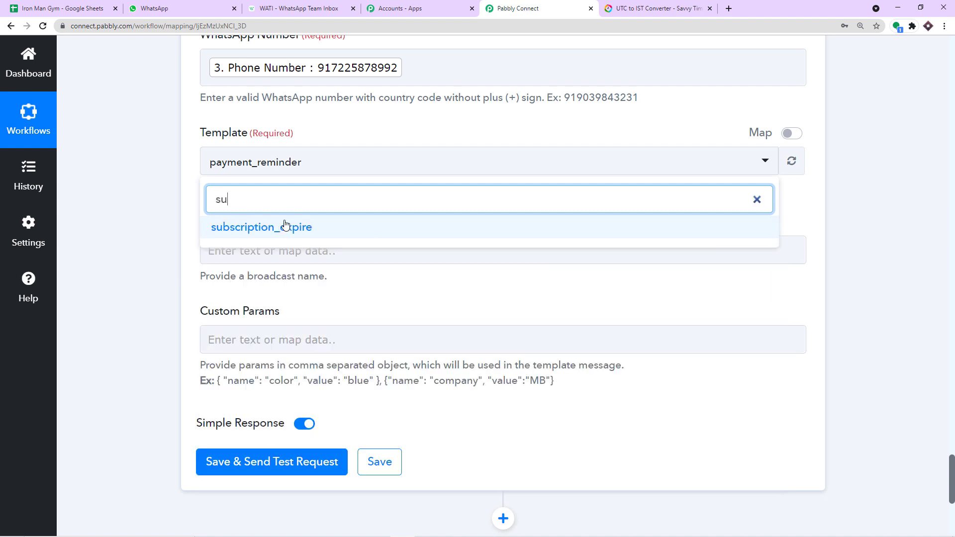
pyautogui.click(285, 226)
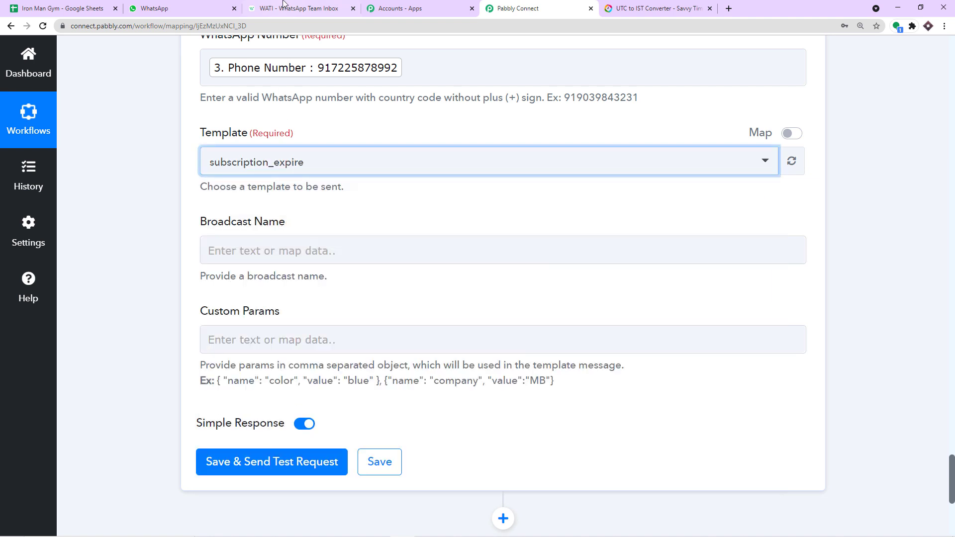
# Step: Search WATI's templates for "sub", view subscription_expire and examine the variables in its message body
pyautogui.click(287, 7)
pyautogui.write('sub')
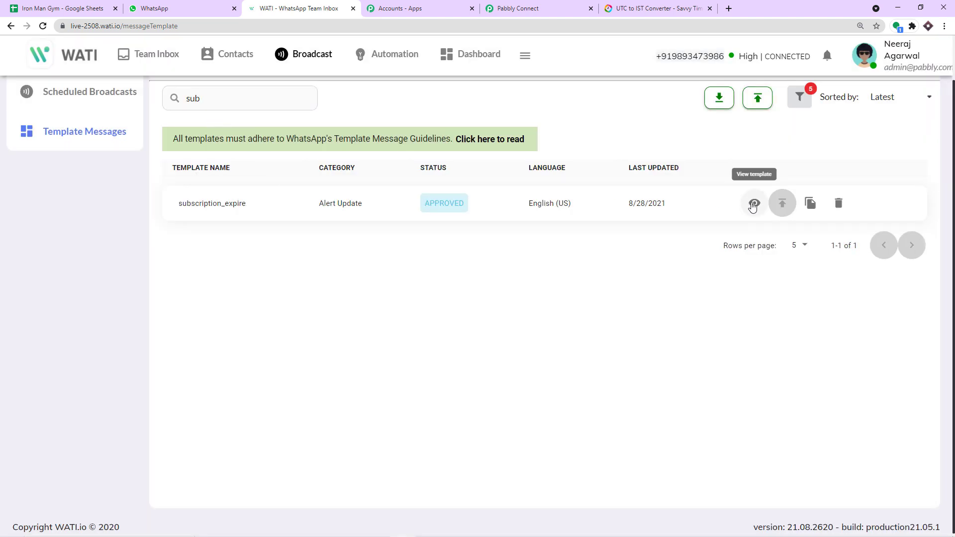
pyautogui.click(746, 205)
pyautogui.click(509, 5)
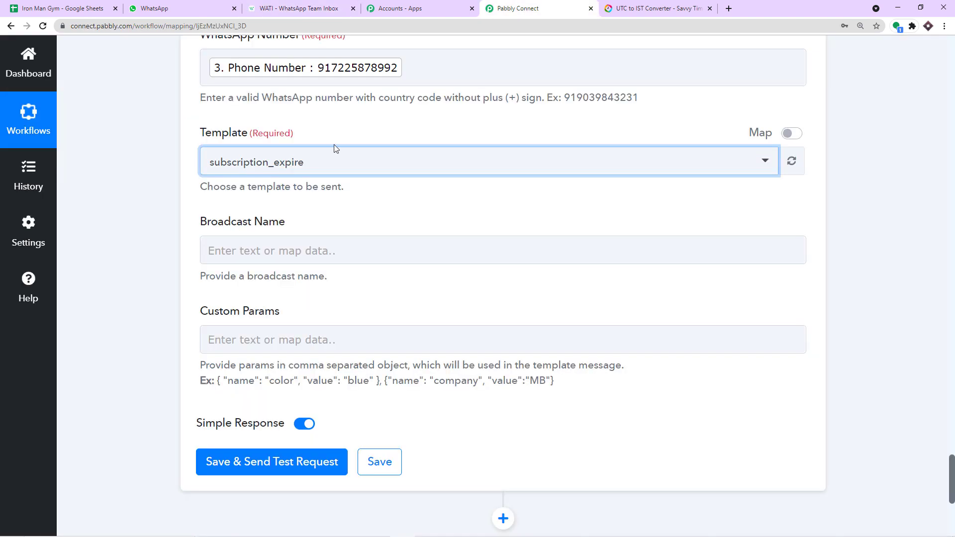
pyautogui.click(309, 7)
pyautogui.scroll(-1, 331, 332)
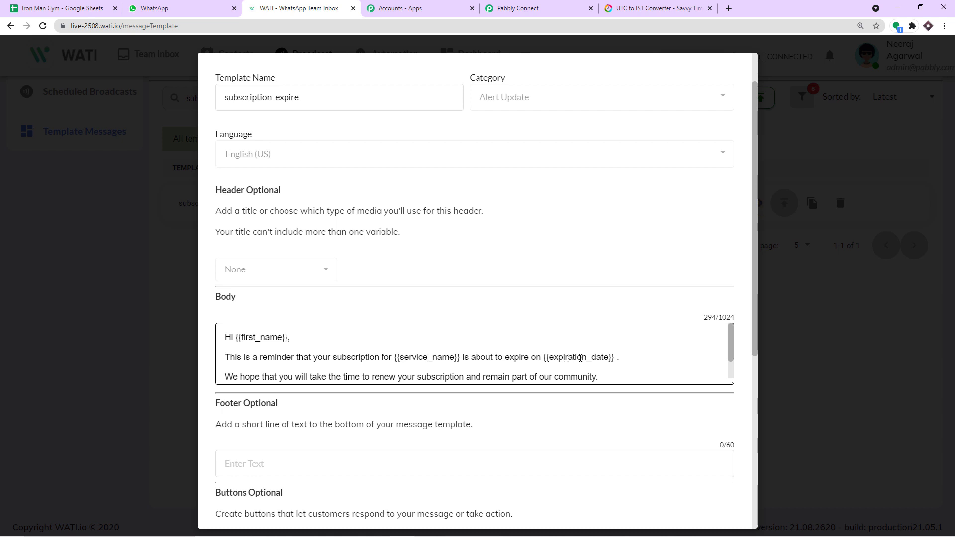
pyautogui.scroll(-1, 579, 358)
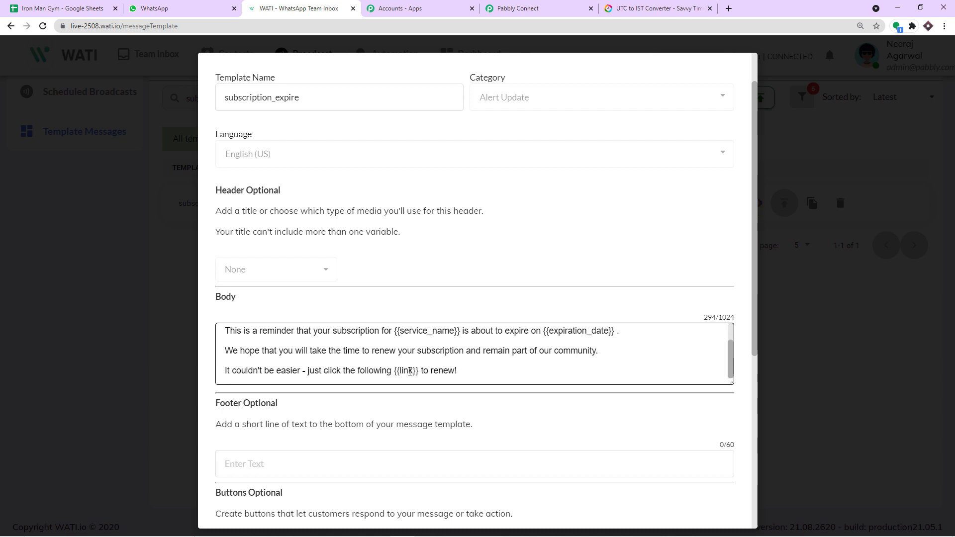
pyautogui.scroll(2, 409, 372)
pyautogui.click(542, 8)
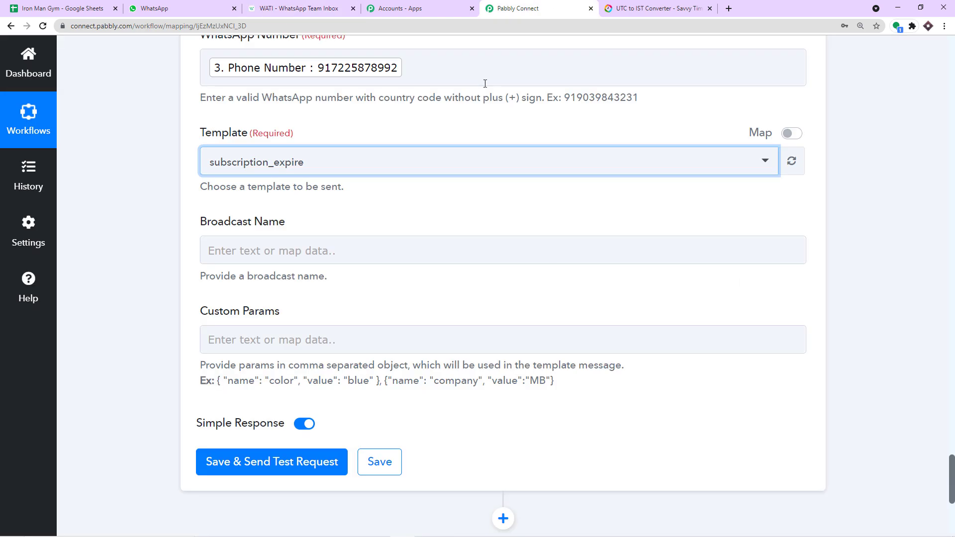
# Step: Copy the example object { "name": "color", "value": "blue" } into the action's Custom Params in Pabbly Connect
pyautogui.moveTo(379, 381); pyautogui.dragTo(217, 376)
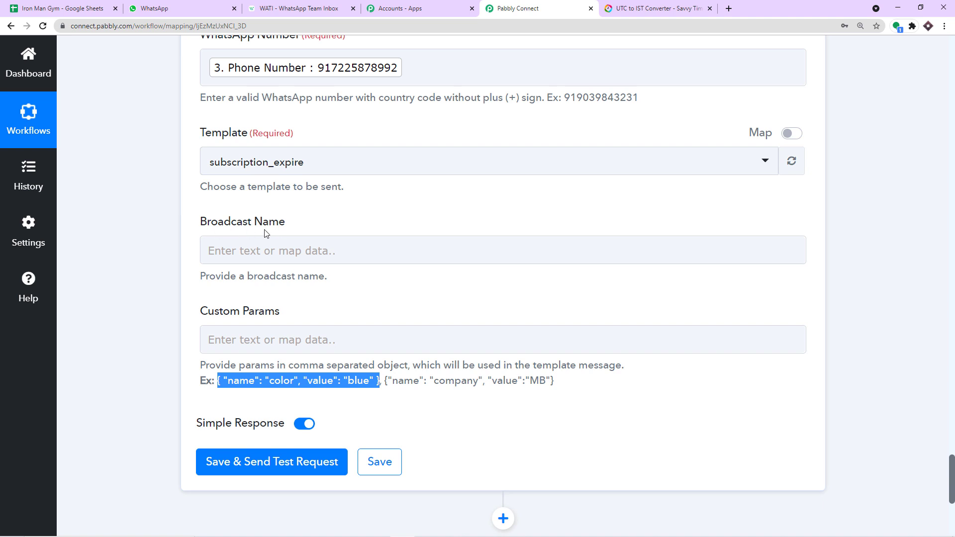
pyautogui.rightClick(302, 380)
pyautogui.click(321, 389)
pyautogui.click(274, 329)
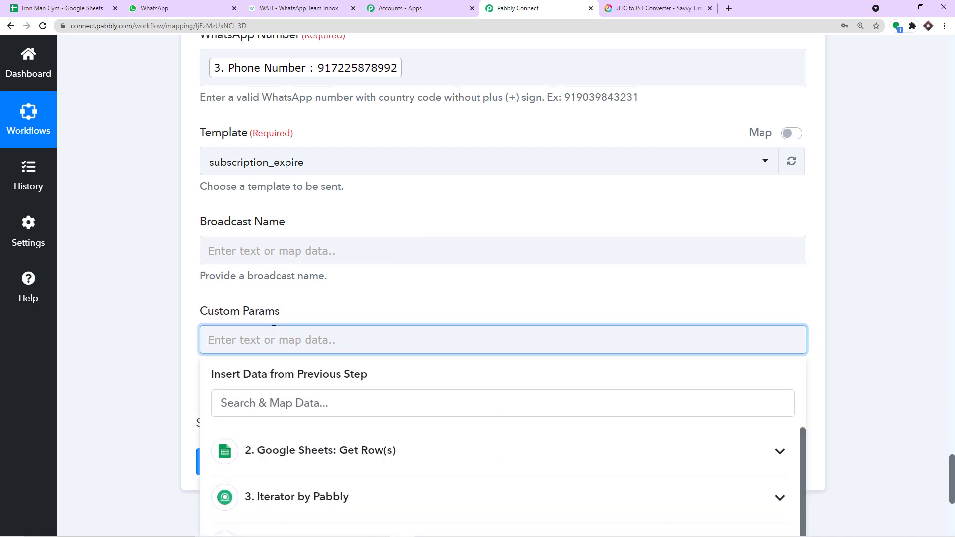
pyautogui.hotkey('ctrl', 'v')
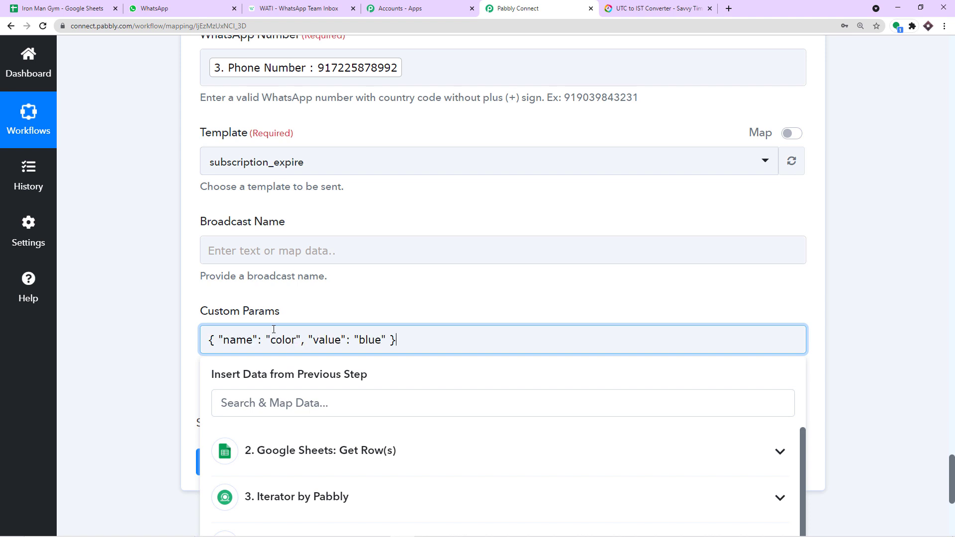
# Step: Check the template's variables in WATI, then examine the name and value parts of the Custom Params example
pyautogui.click(281, 8)
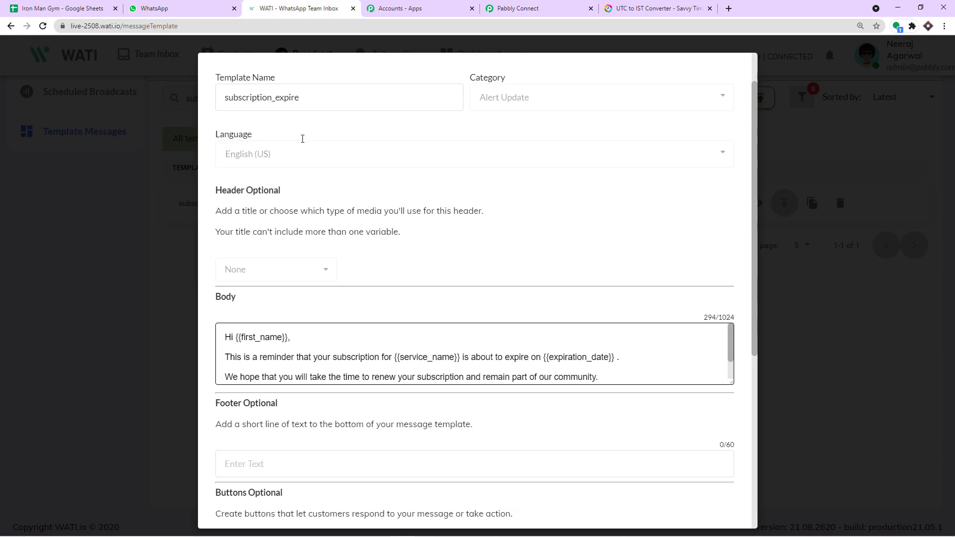
pyautogui.click(549, 14)
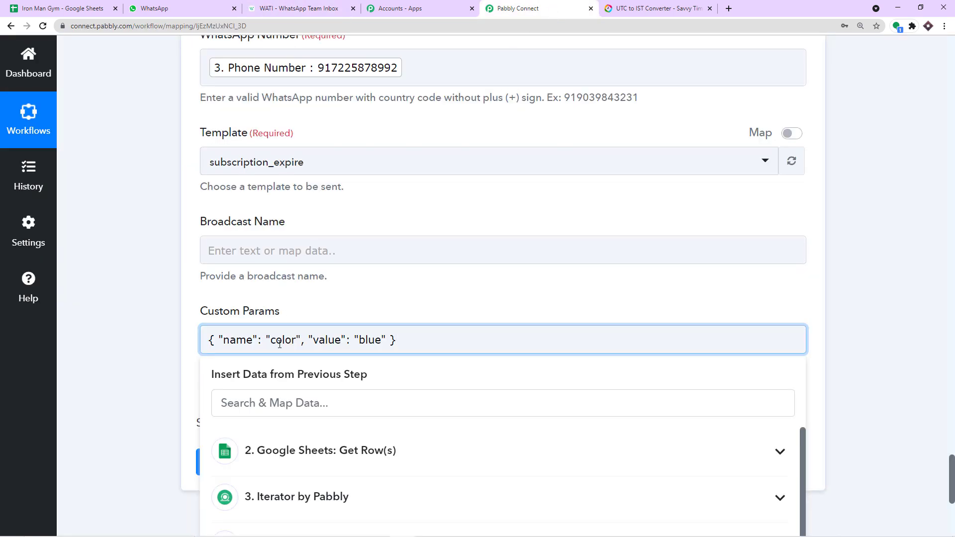
pyautogui.moveTo(270, 342); pyautogui.dragTo(295, 343)
pyautogui.moveTo(358, 340); pyautogui.dragTo(382, 340)
pyautogui.click(409, 285)
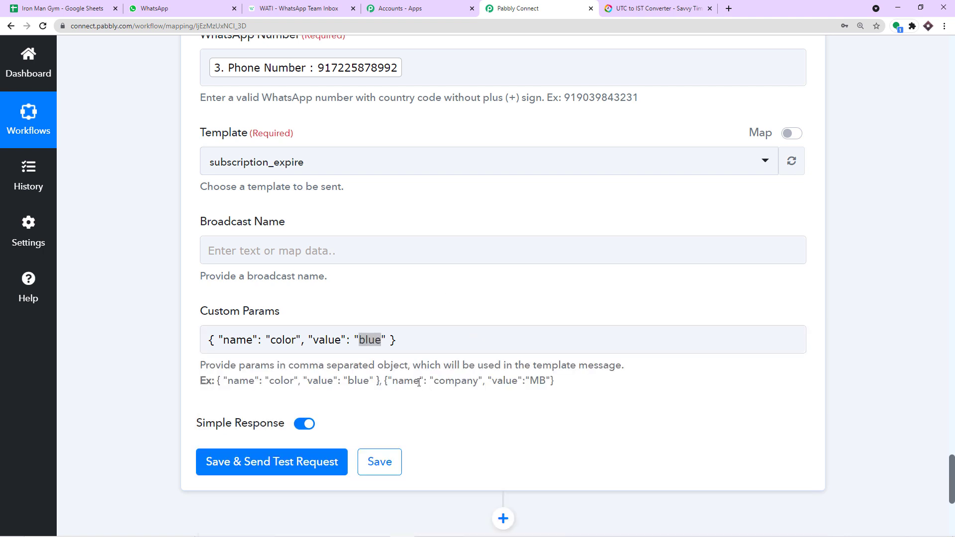
pyautogui.moveTo(434, 381); pyautogui.dragTo(478, 384)
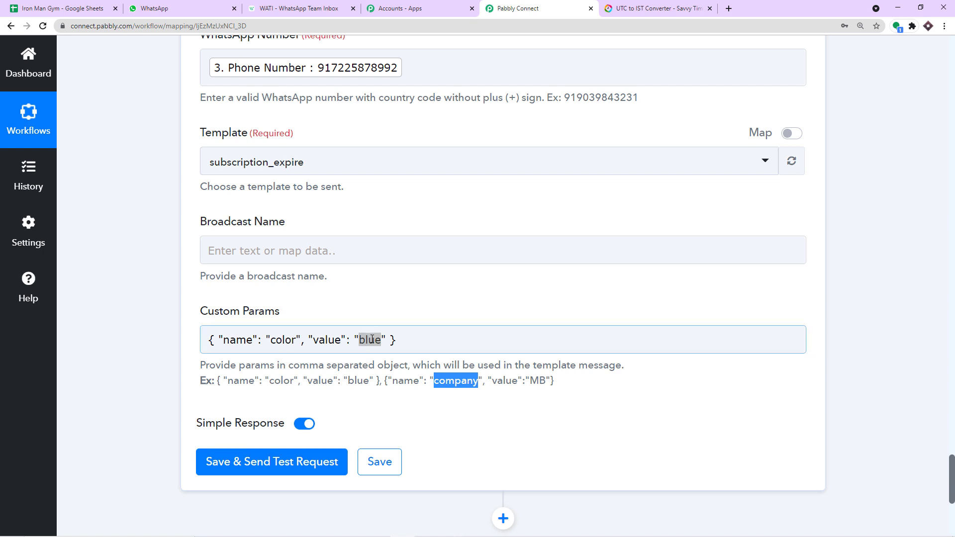
# Step: Replace the parameter name in Custom Params with first_name, copied from the WATI template body
pyautogui.moveTo(297, 340); pyautogui.dragTo(271, 337)
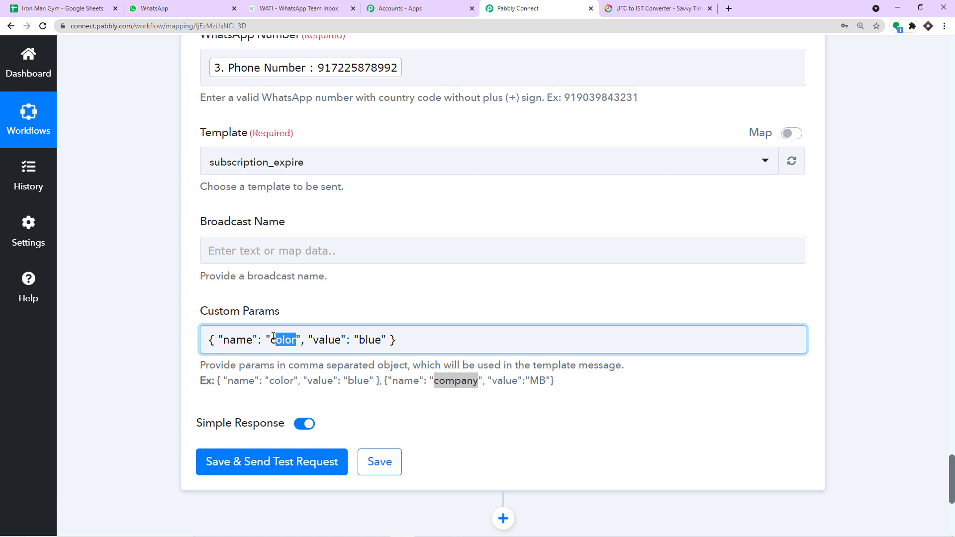
pyautogui.press('BackSpace')
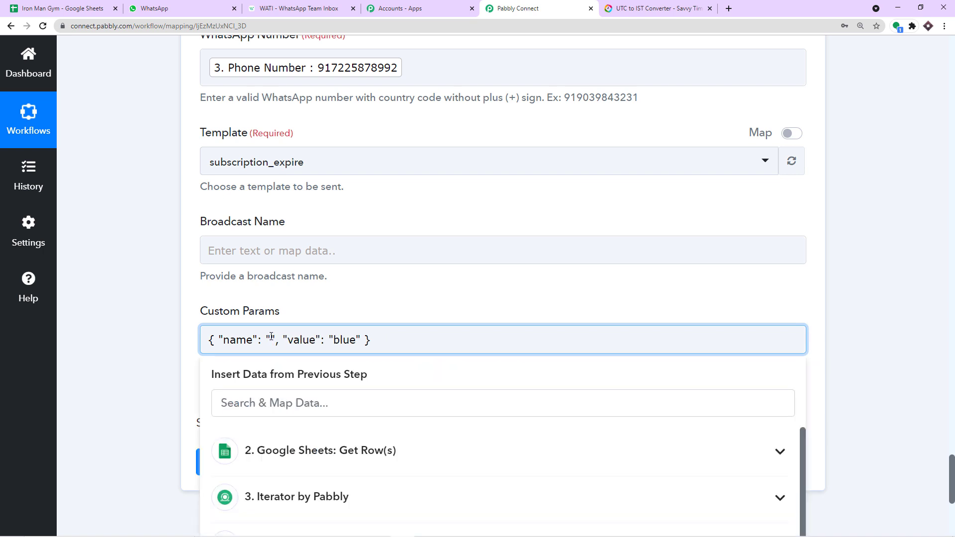
pyautogui.click(290, 8)
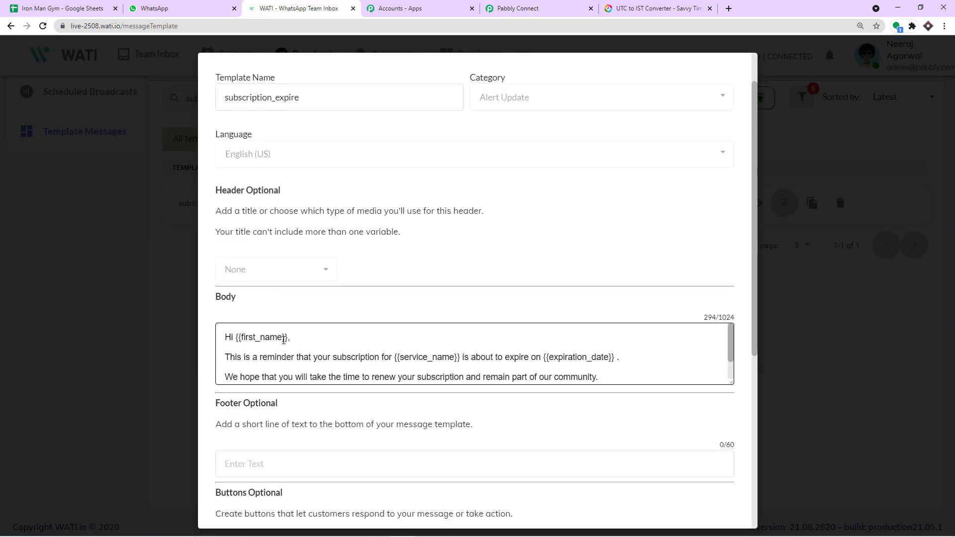
pyautogui.moveTo(283, 338); pyautogui.dragTo(243, 340)
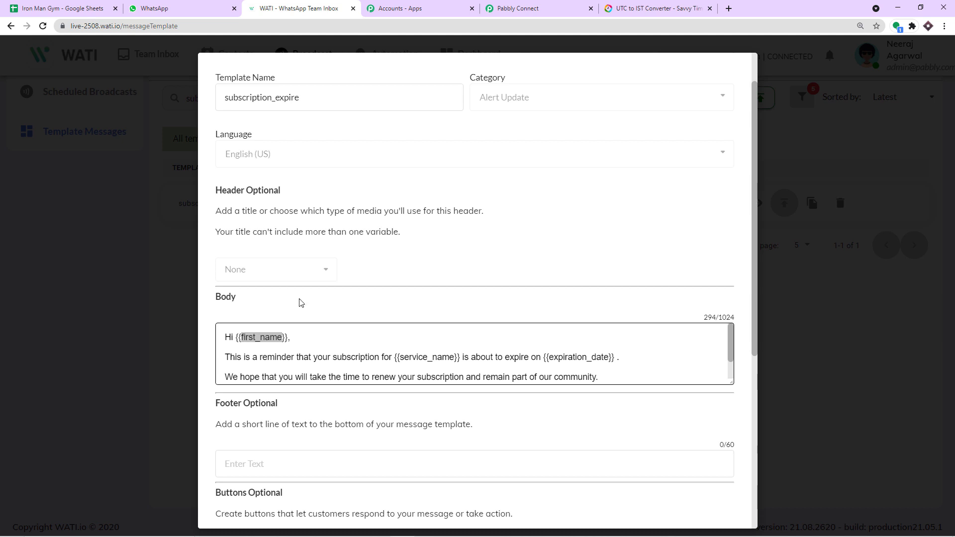
pyautogui.click(518, 10)
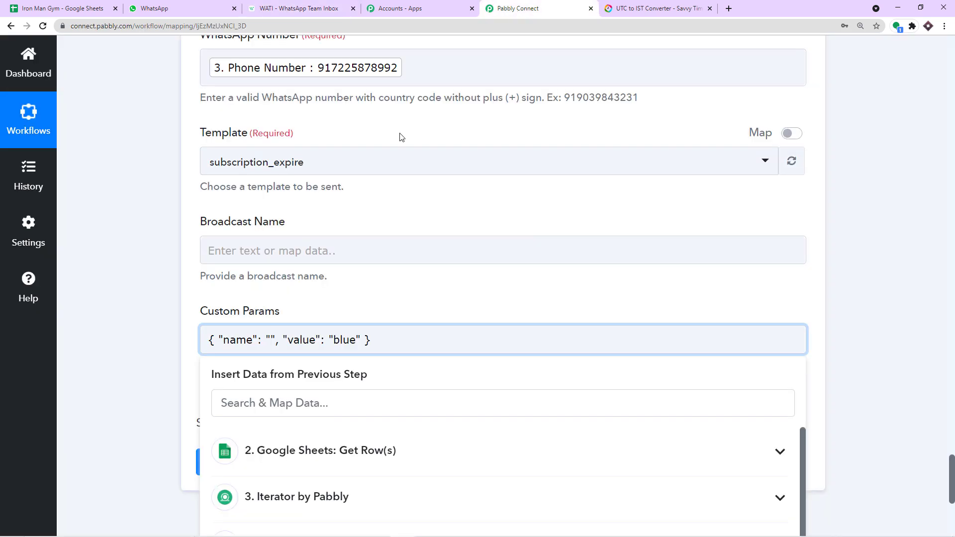
pyautogui.hotkey('ctrl', 'v')
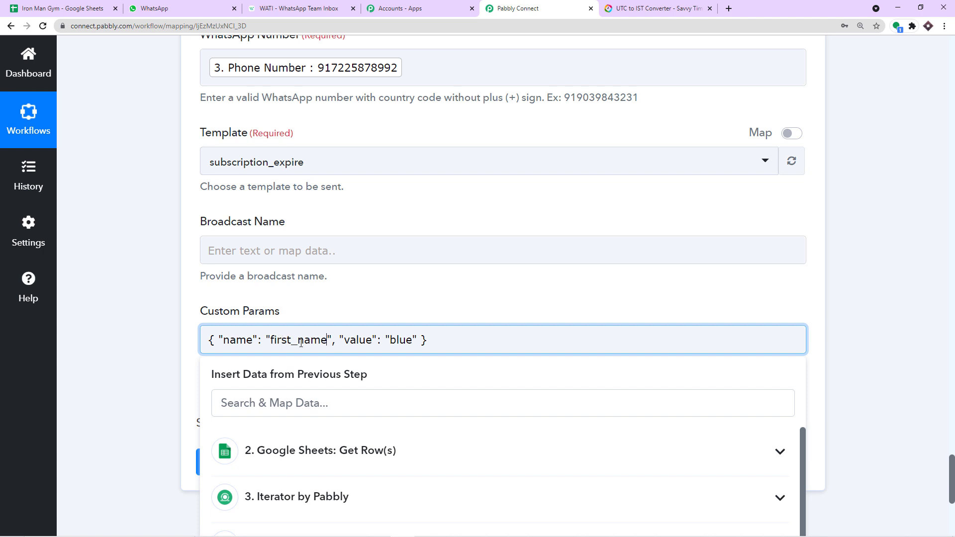
# Step: Replace the example value "blue" of the first_name parameter with the Name field mapped from the Iterator by Pabbly step
pyautogui.moveTo(413, 341); pyautogui.dragTo(391, 338)
pyautogui.press('BackSpace')
pyautogui.click(417, 488)
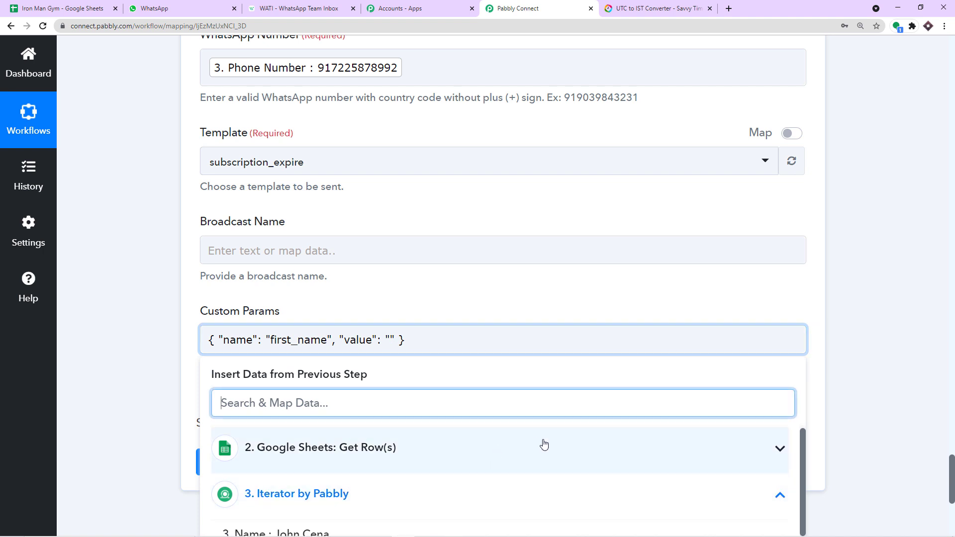
pyautogui.scroll(-2, 544, 444)
pyautogui.click(378, 441)
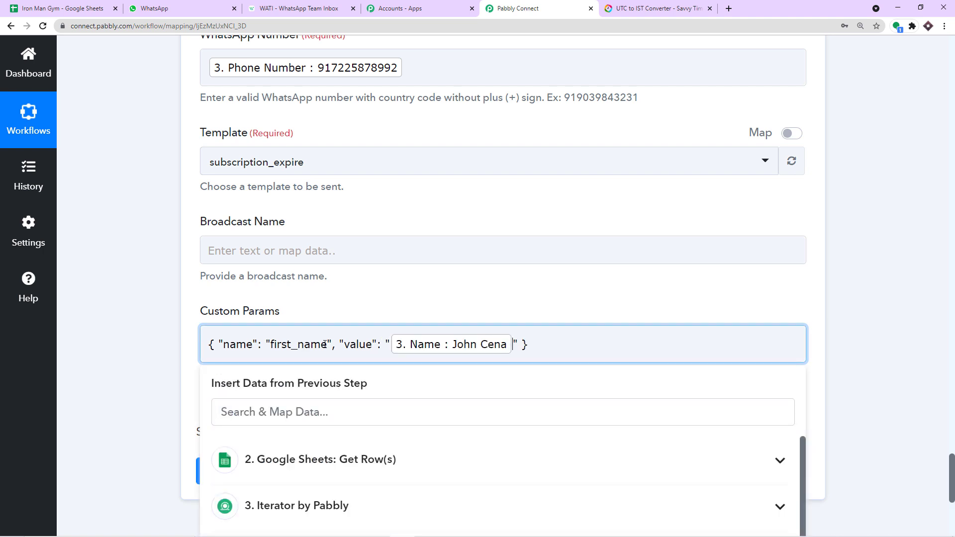
pyautogui.click(514, 343)
pyautogui.click(541, 302)
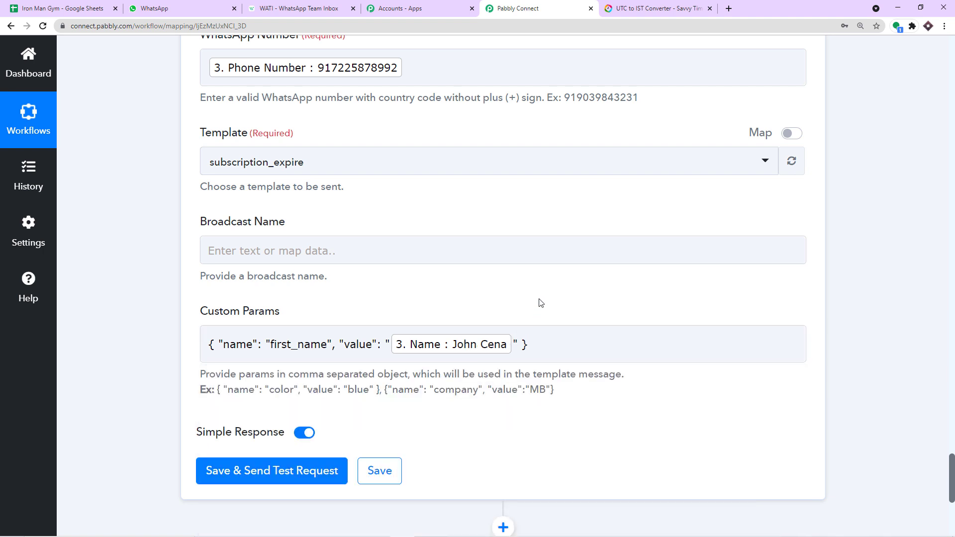
# Step: Add a comma after the first_name object in Custom Params, then check the remaining variables in WATI's template body
pyautogui.click(532, 344)
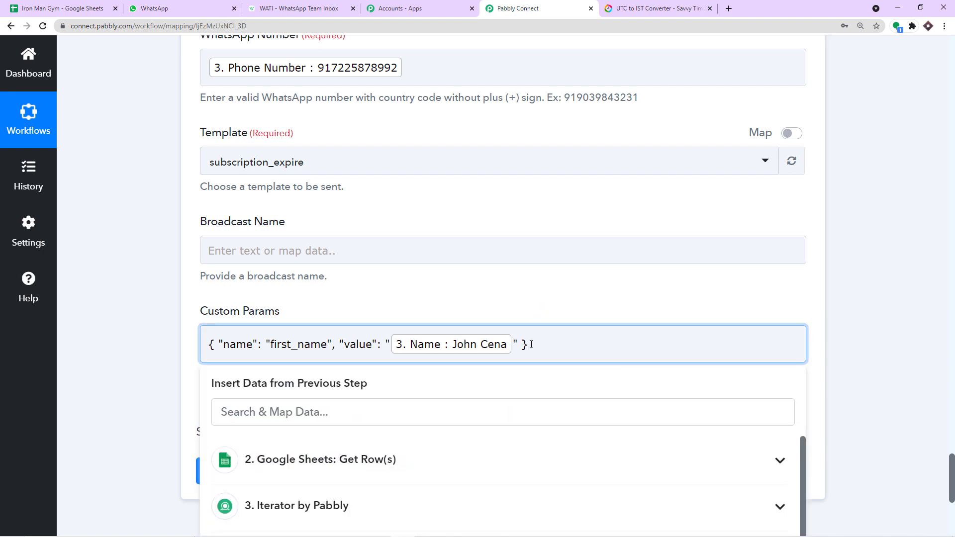
pyautogui.write(',')
pyautogui.click(298, 8)
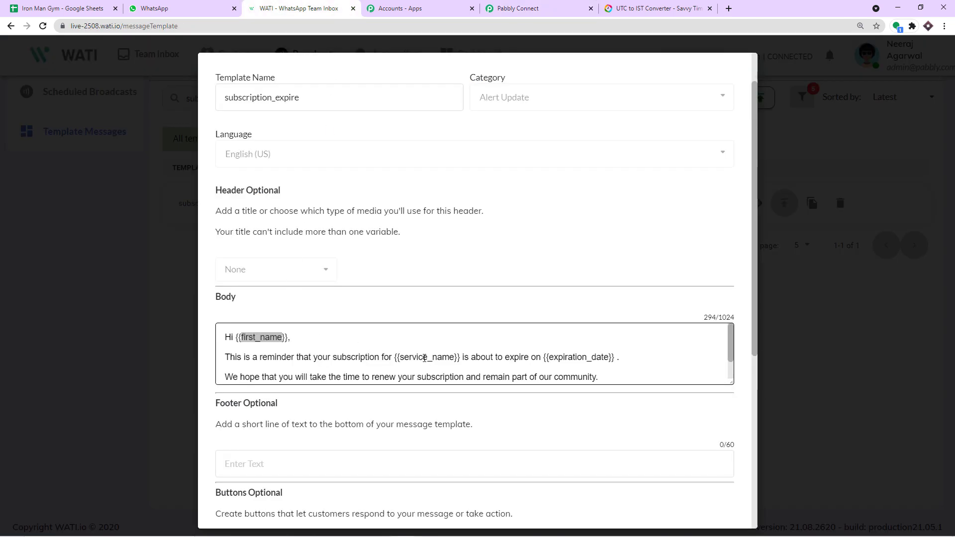
pyautogui.click(558, 357)
pyautogui.scroll(-1, 437, 362)
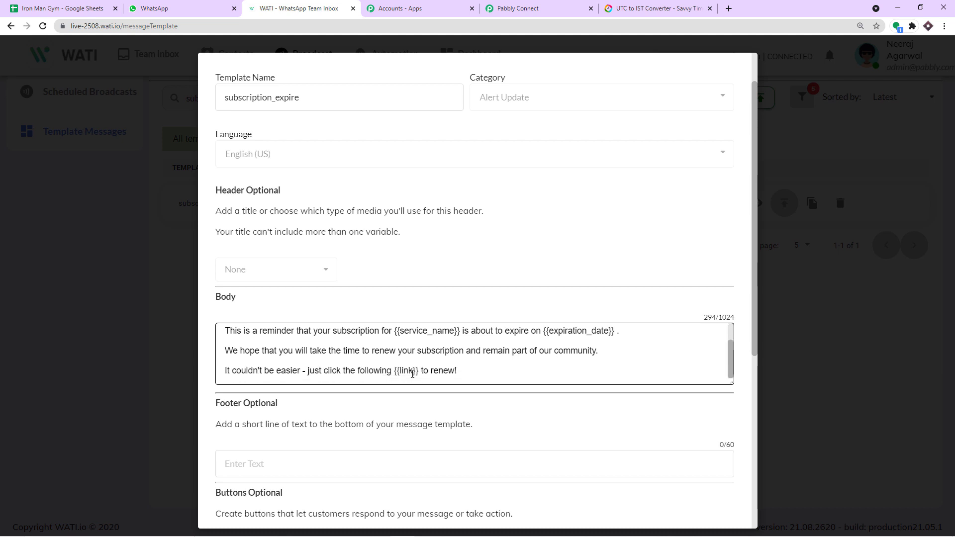
pyautogui.click(566, 7)
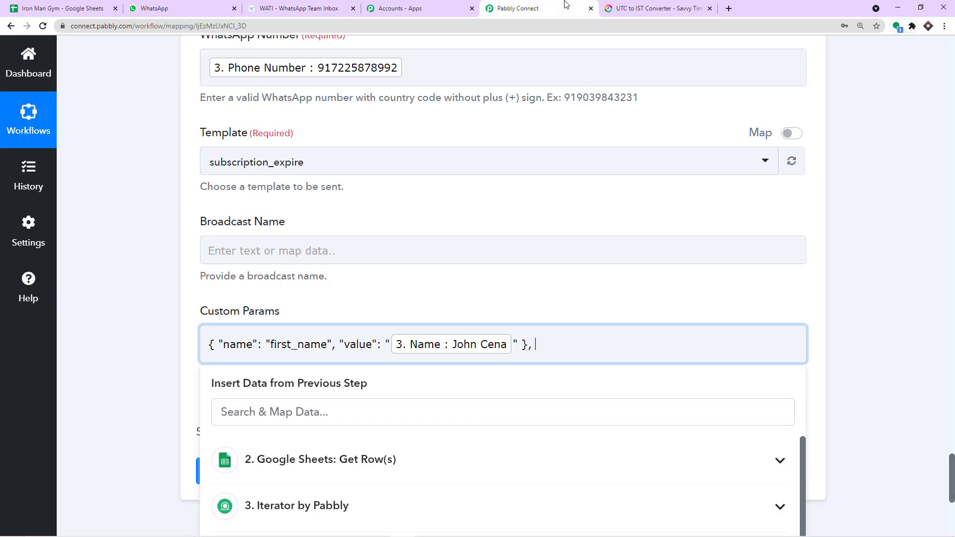
# Step: Append the example object { "name": "color", "value": "blue" } after the first_name object in Pabbly Connect's Custom Params
pyautogui.click(433, 285)
pyautogui.scroll(-1, 373, 343)
pyautogui.moveTo(379, 340); pyautogui.dragTo(218, 339)
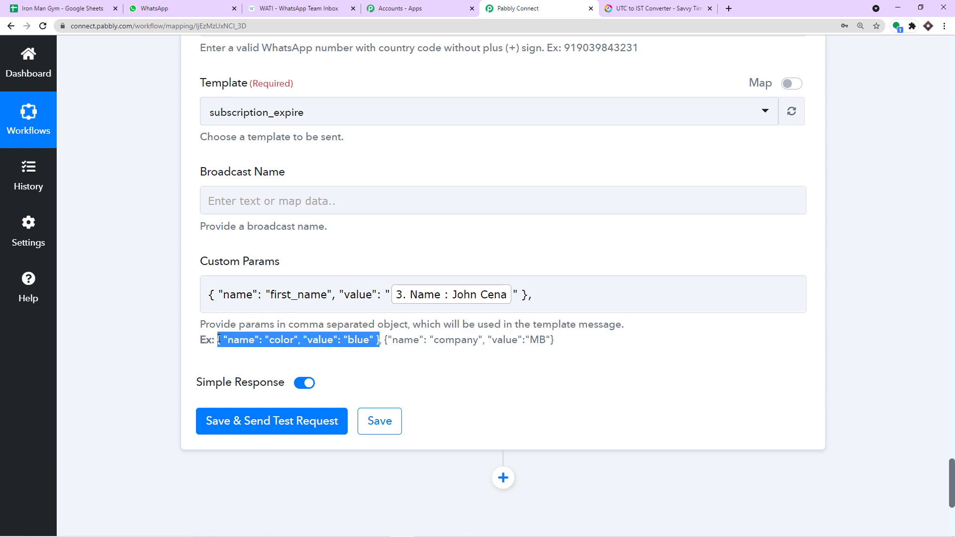
pyautogui.click(545, 296)
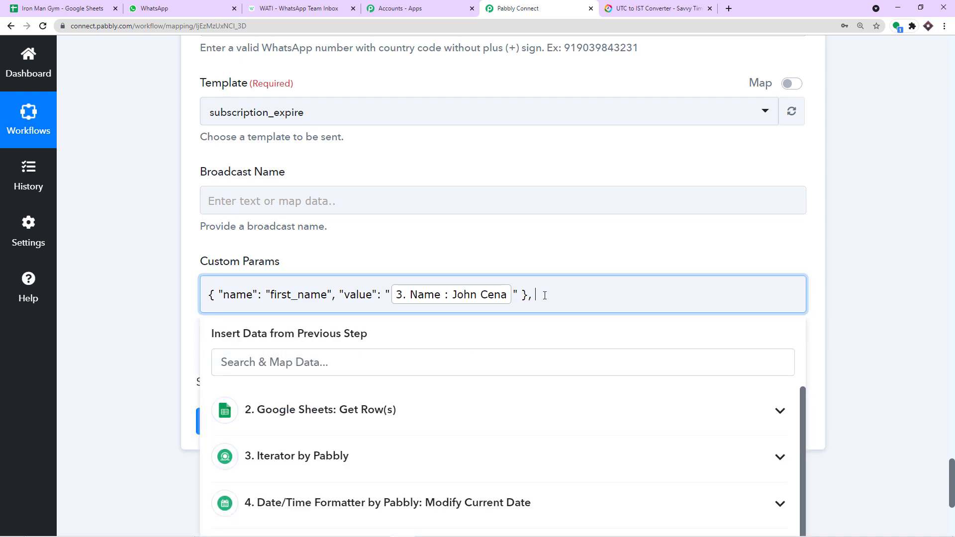
pyautogui.hotkey('ctrl', 'v')
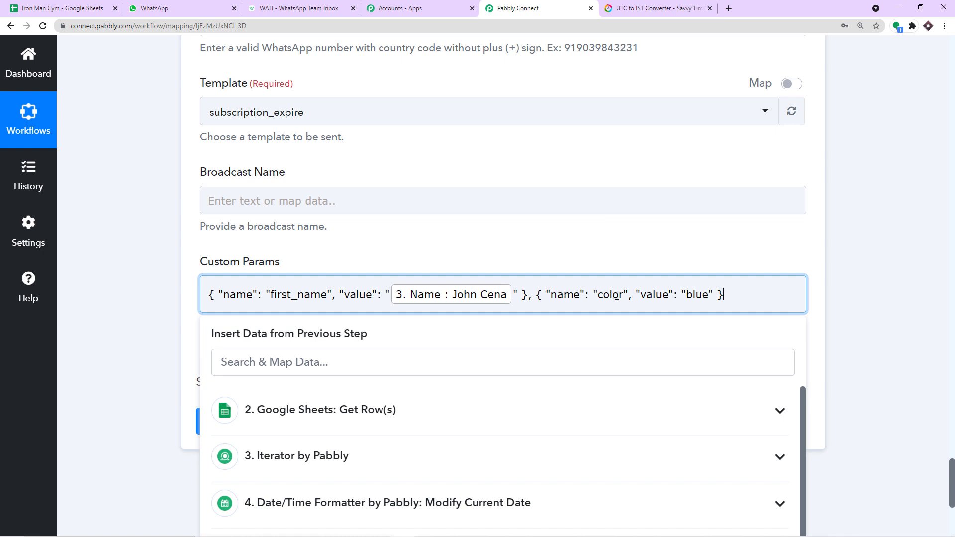
# Step: Replace the second parameter's name in Custom Params with service_name, copied from the WATI template body
pyautogui.click(293, 8)
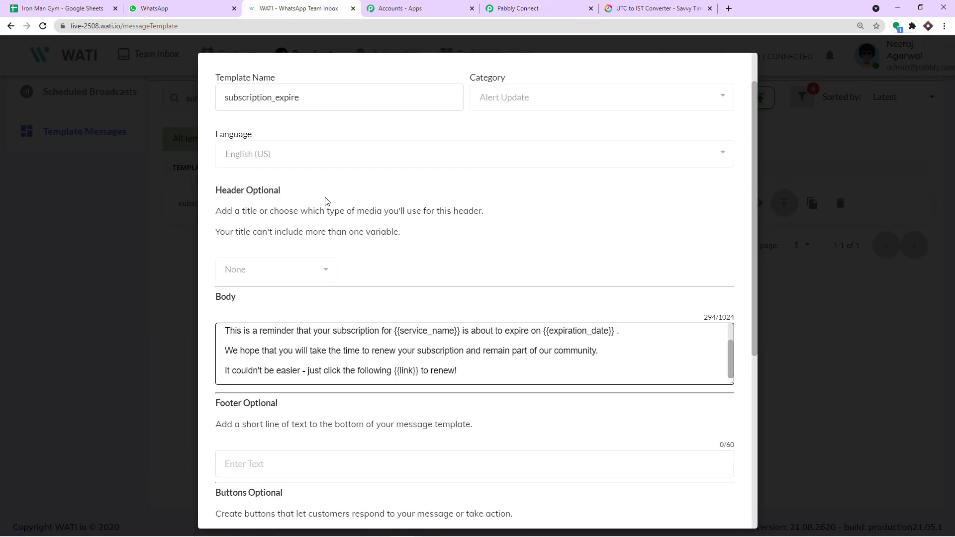
pyautogui.moveTo(456, 332); pyautogui.dragTo(399, 364)
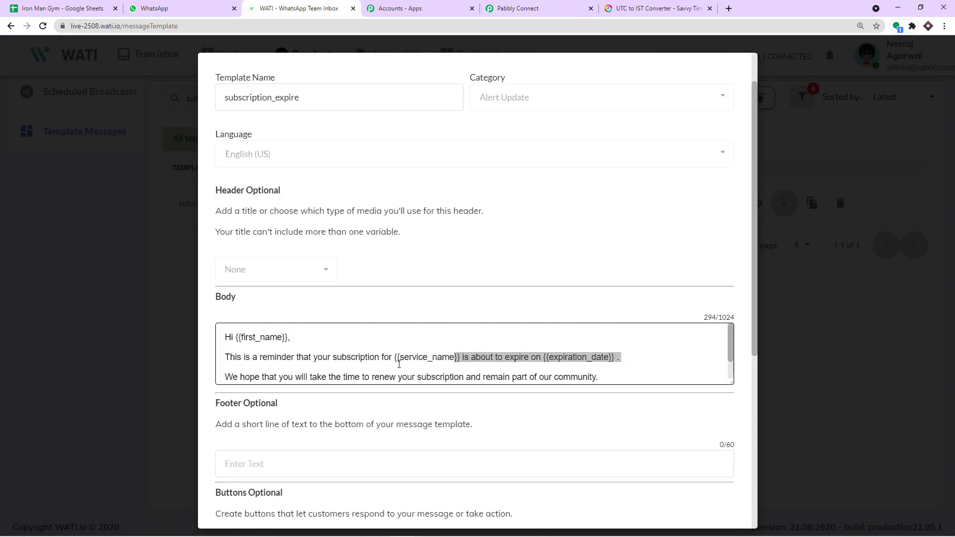
pyautogui.doubleClick(400, 358)
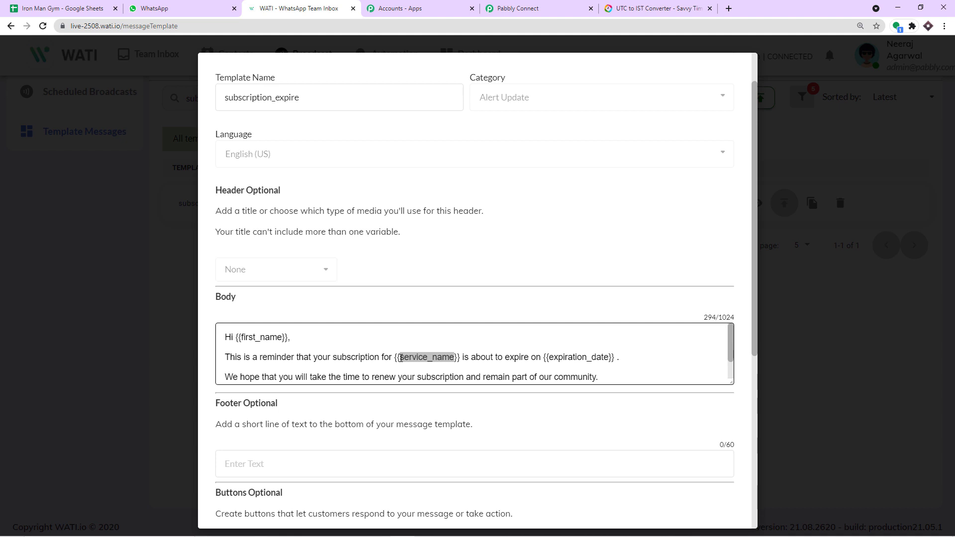
pyautogui.rightClick(401, 357)
pyautogui.click(415, 368)
pyautogui.click(537, 9)
pyautogui.click(622, 297)
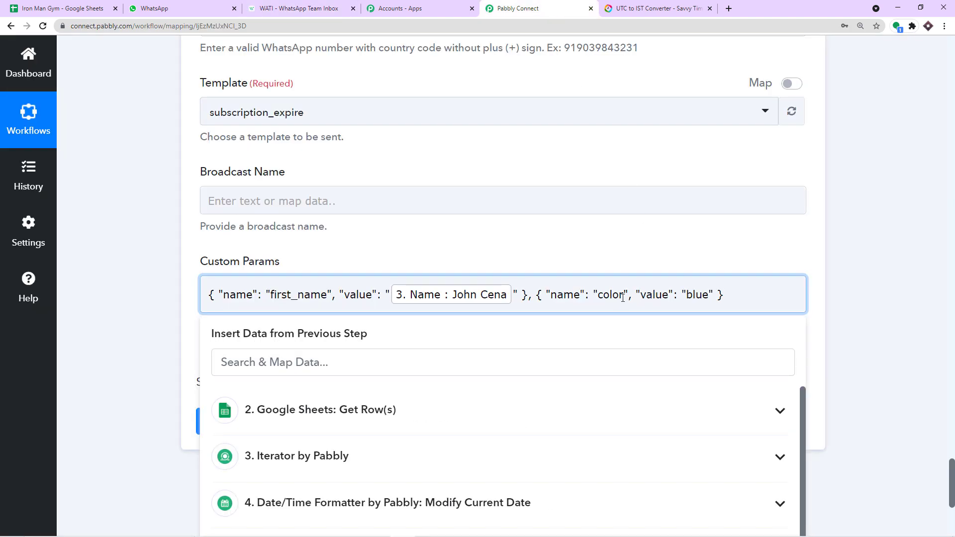
pyautogui.moveTo(622, 297); pyautogui.dragTo(601, 301)
pyautogui.press('BackSpace')
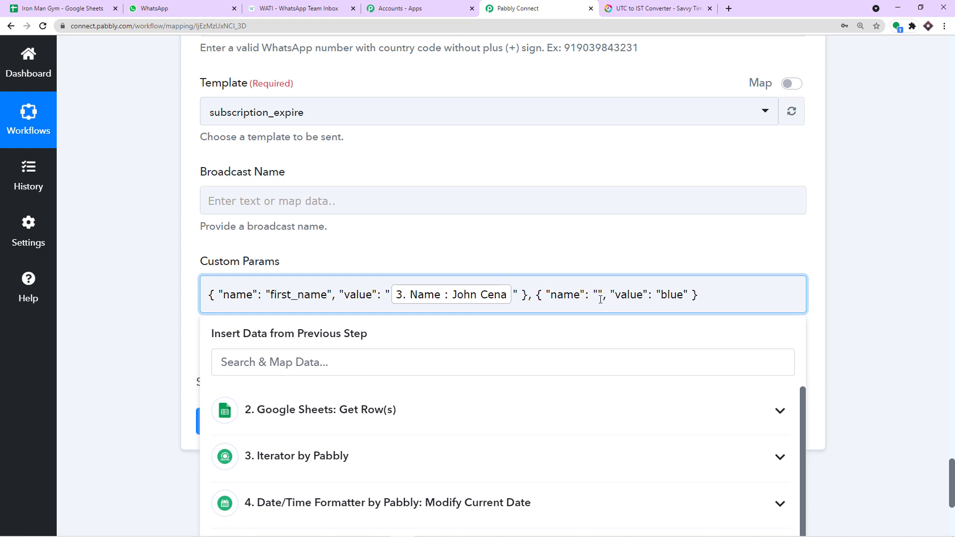
pyautogui.hotkey('ctrl', 'v')
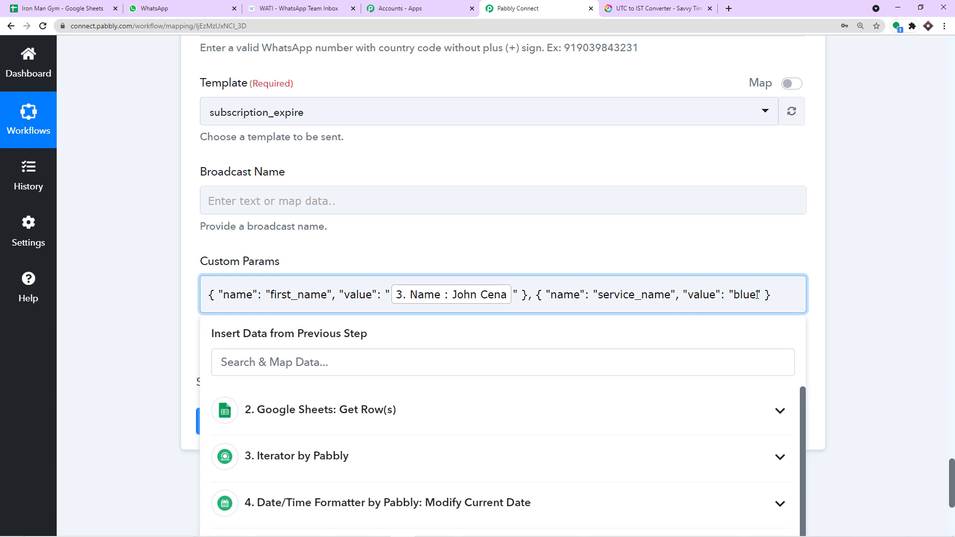
# Step: Set the service_name parameter's value to "Iron Man Gym Service" and add a comma after its closing brace
pyautogui.moveTo(757, 295); pyautogui.dragTo(734, 295)
pyautogui.press('BackSpace')
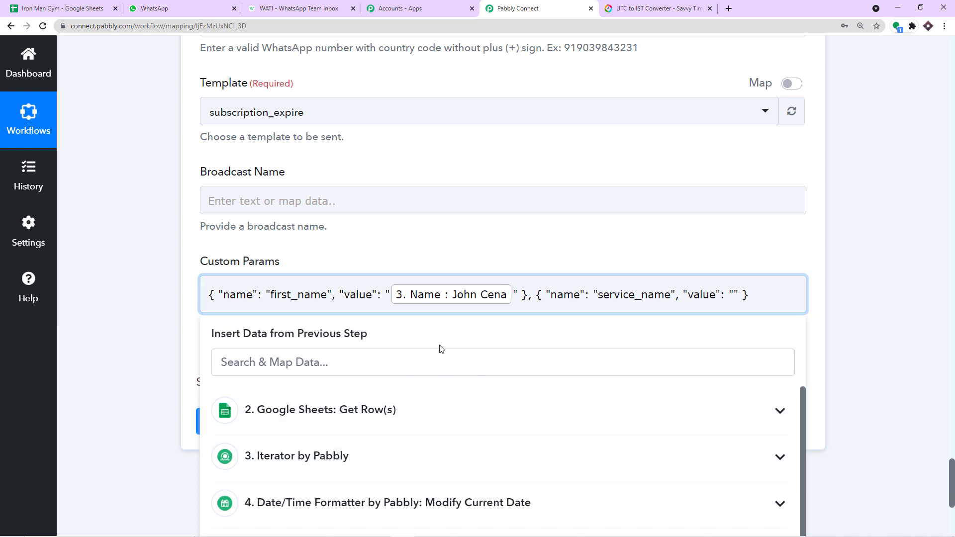
pyautogui.write('Iron ')
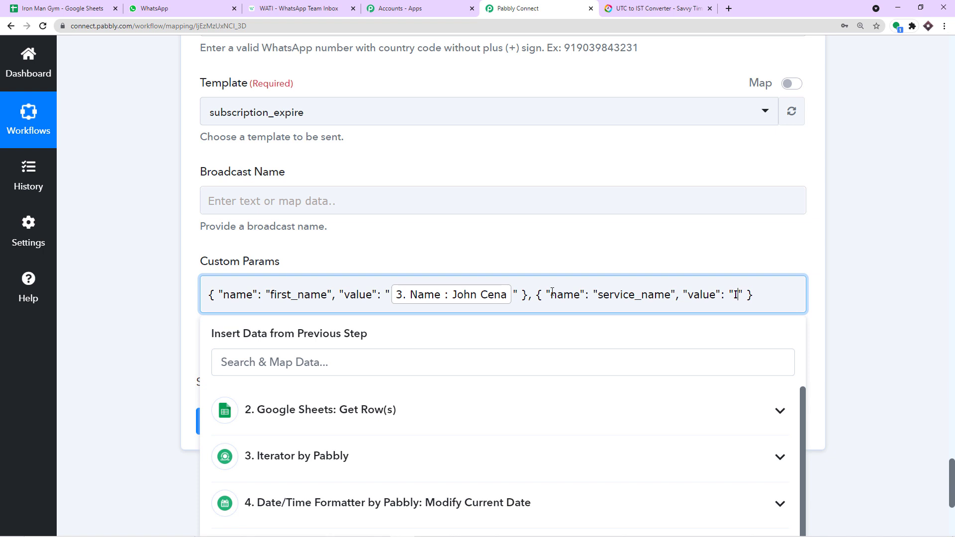
pyautogui.write('Man Gym ')
pyautogui.write('Servic')
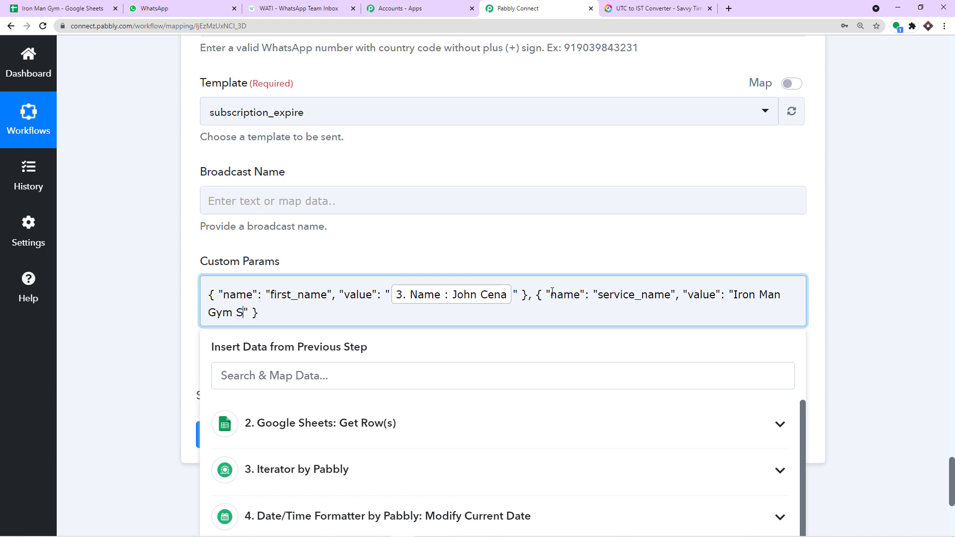
pyautogui.write('e" },')
# Step: Check the template's variables in WATI, then append the example object { "name": "color", "value": "blue" } as the third Custom Params entry
pyautogui.click(301, 9)
pyautogui.scroll(-1, 537, 333)
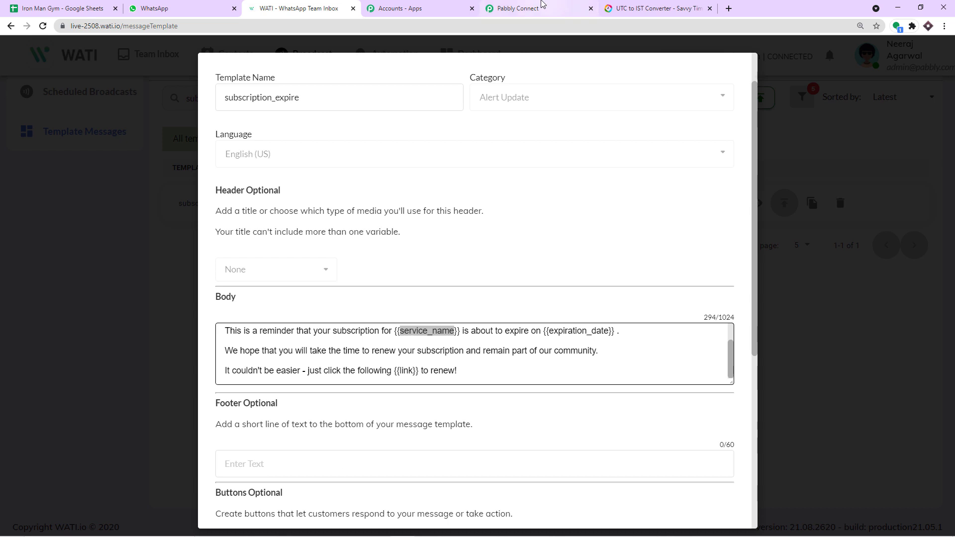
pyautogui.click(542, 4)
pyautogui.click(431, 265)
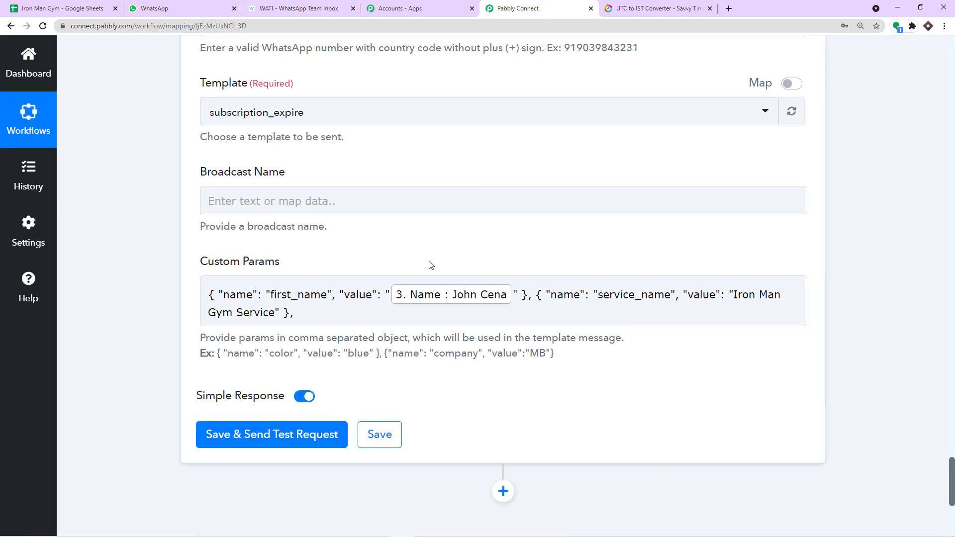
pyautogui.scroll(-1, 431, 265)
pyautogui.moveTo(379, 304); pyautogui.dragTo(218, 304)
pyautogui.rightClick(251, 311)
pyautogui.click(260, 316)
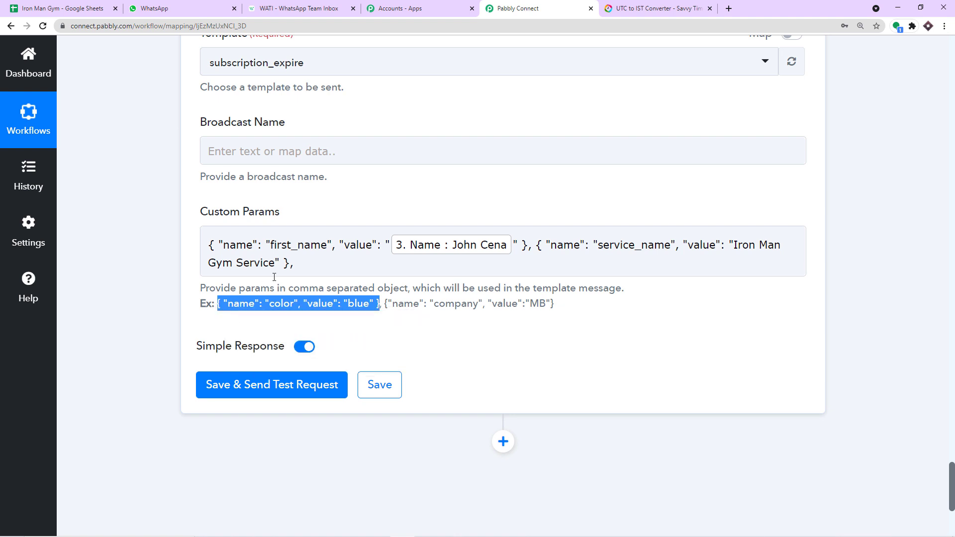
pyautogui.click(305, 258)
pyautogui.hotkey('ctrl', 'v')
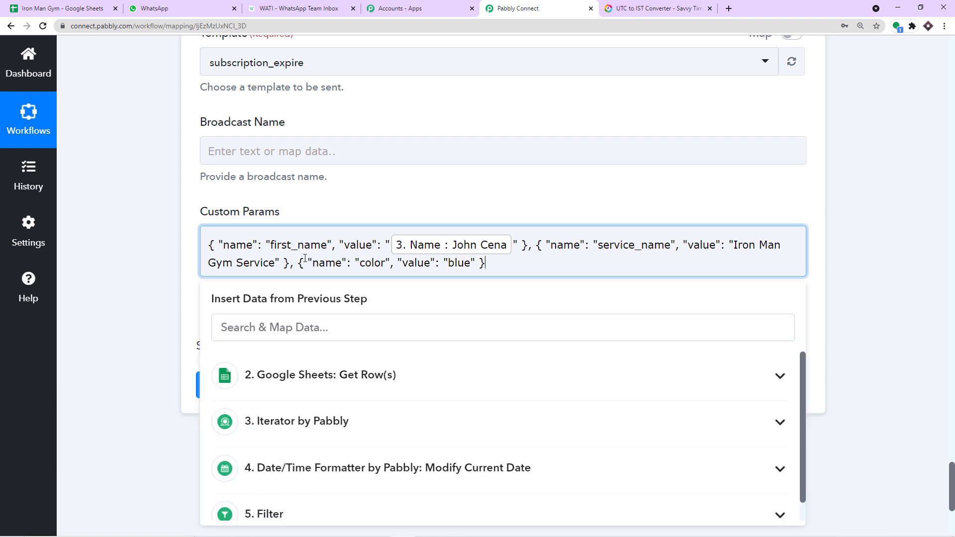
# Step: Replace the third parameter's name in Custom Params with expiration_date, copied from the WATI template body
pyautogui.moveTo(388, 263); pyautogui.dragTo(363, 274)
pyautogui.press('BackSpace')
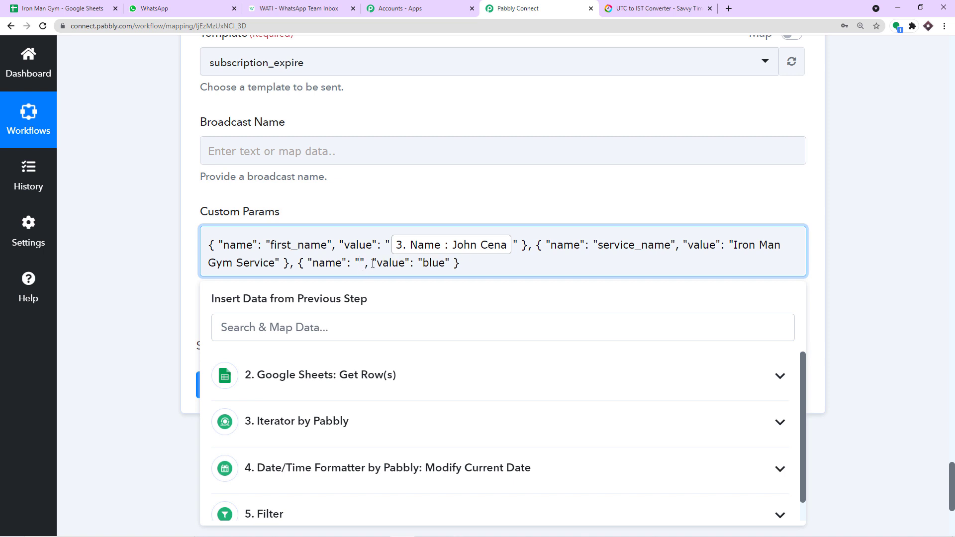
pyautogui.click(308, 9)
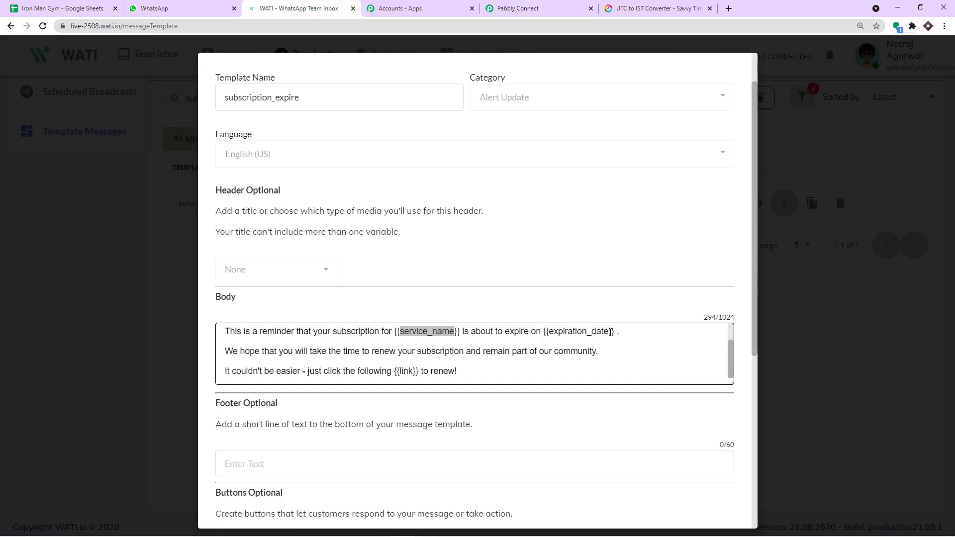
pyautogui.moveTo(610, 332); pyautogui.dragTo(547, 348)
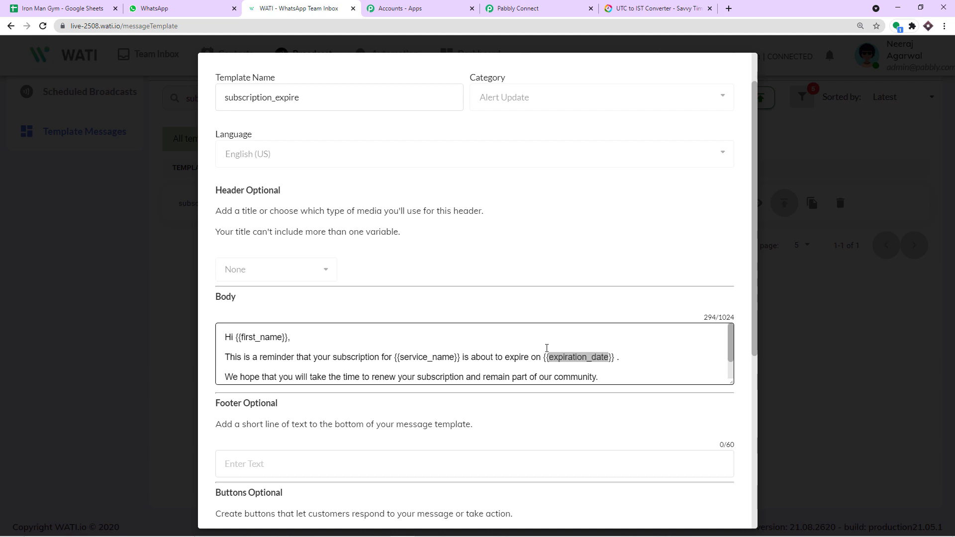
pyautogui.click(572, 7)
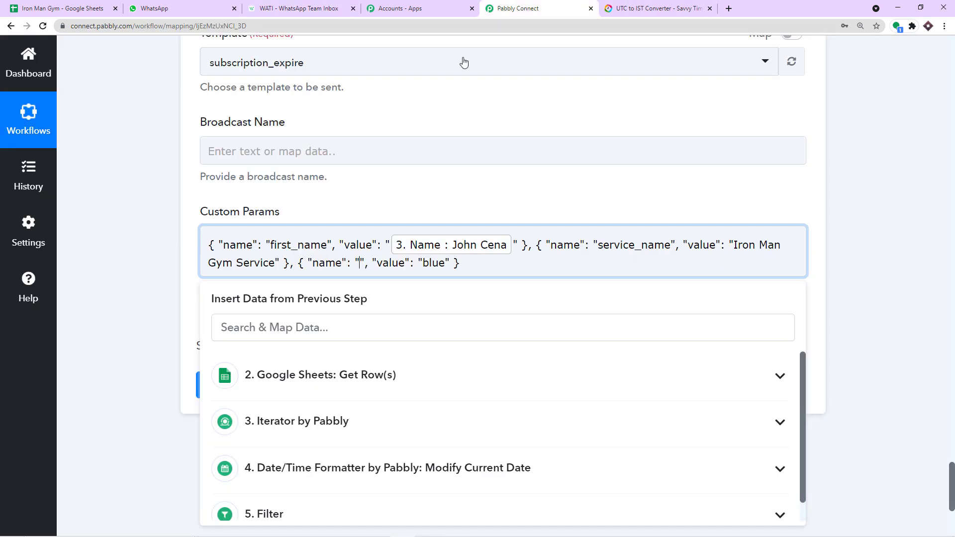
pyautogui.hotkey('ctrl', 'v')
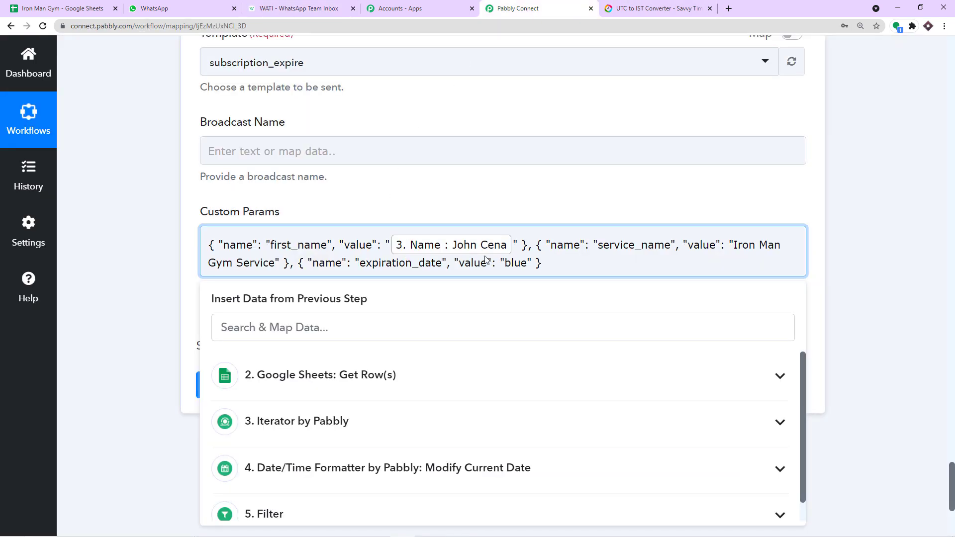
# Step: Replace the expiration_date parameter's example value with the Expiry Date field mapped from the Iterator by Pabbly step
pyautogui.moveTo(528, 263); pyautogui.dragTo(505, 267)
pyautogui.press('BackSpace')
pyautogui.click(321, 438)
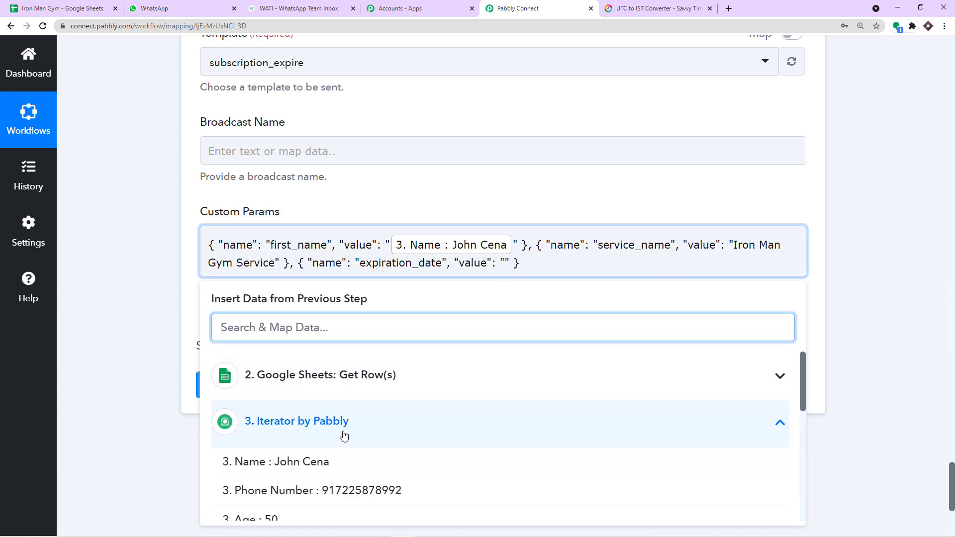
pyautogui.scroll(-4, 378, 437)
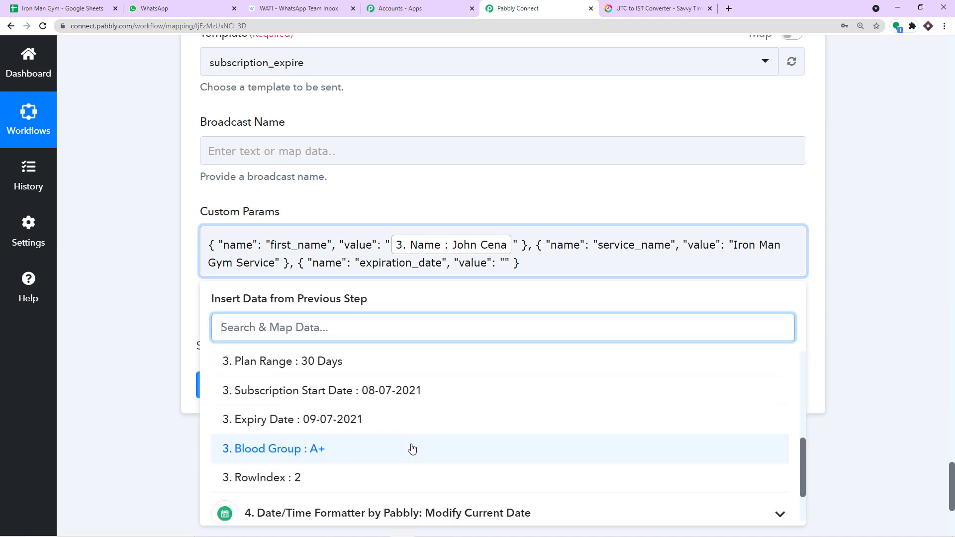
pyautogui.click(403, 423)
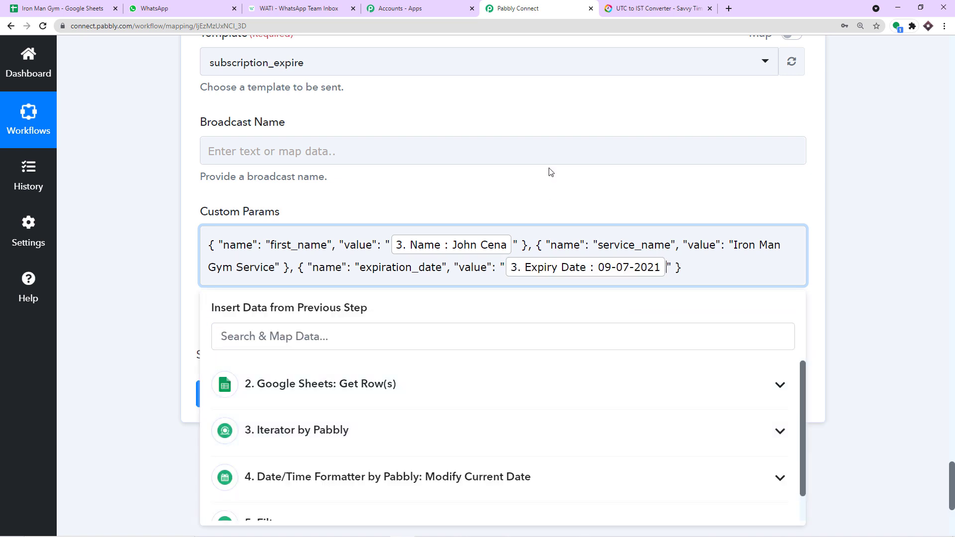
pyautogui.click(572, 194)
# Step: Add a comma after the expiration_date object and append the example { "name": "color", "value": "blue" } as the fourth Custom Params entry
pyautogui.click(700, 272)
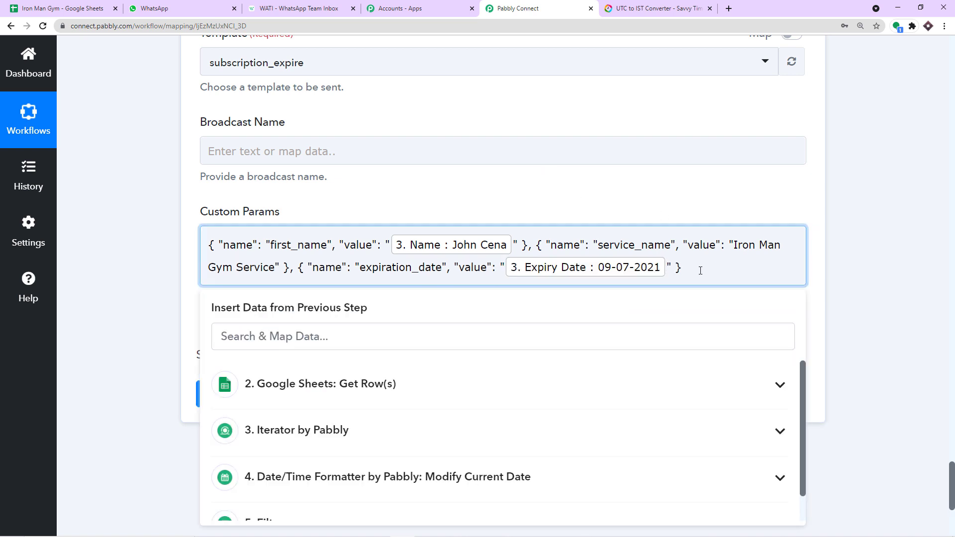
pyautogui.write(',')
pyautogui.click(530, 202)
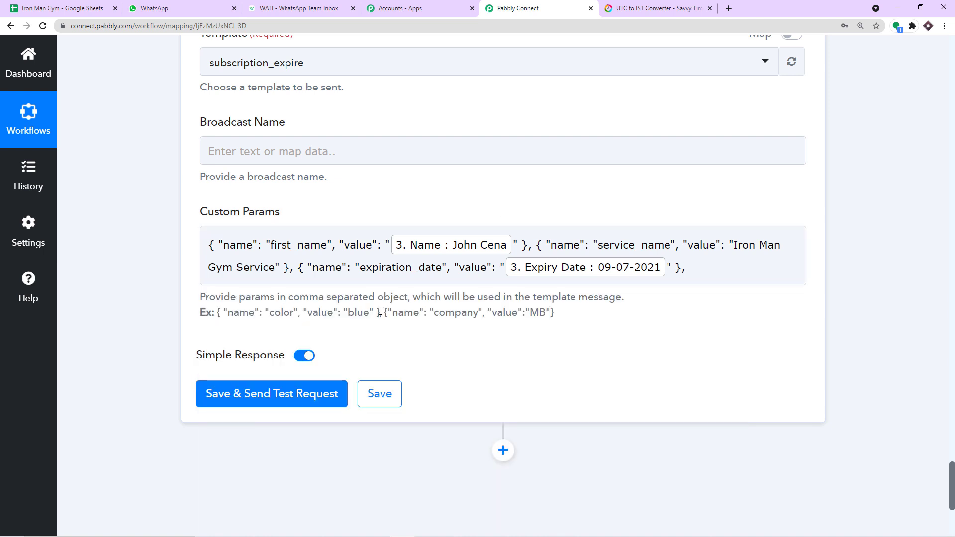
pyautogui.moveTo(379, 313); pyautogui.dragTo(217, 313)
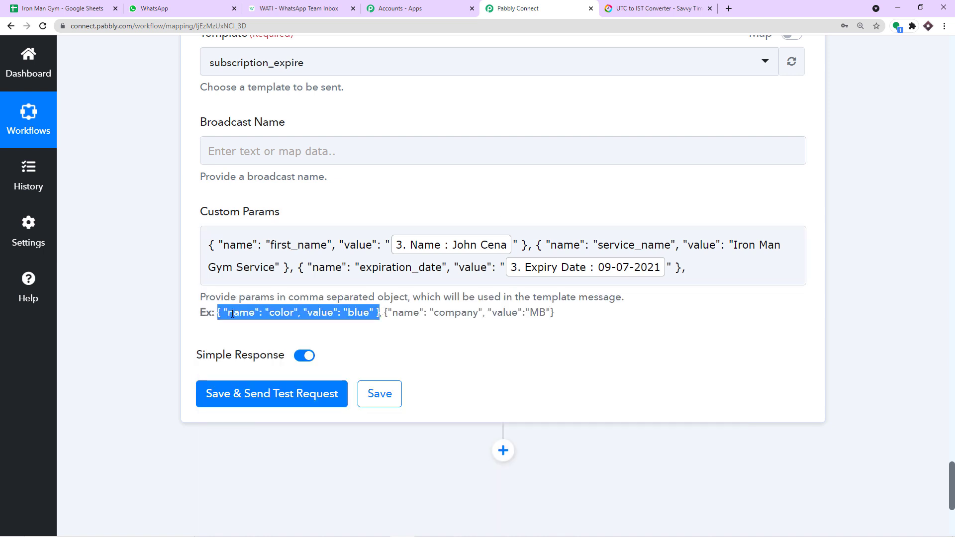
pyautogui.click(684, 263)
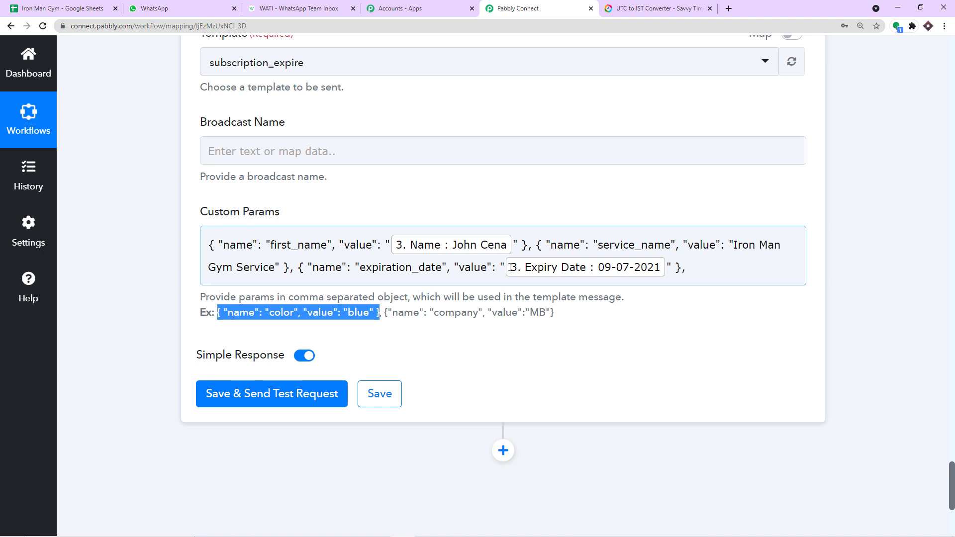
pyautogui.click(684, 263)
pyautogui.hotkey('ctrl', 'v')
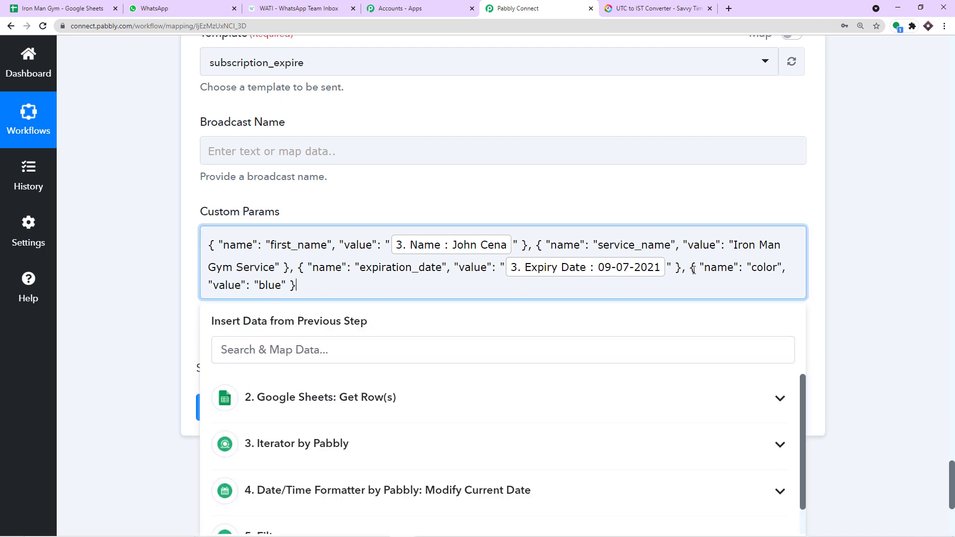
pyautogui.click(693, 172)
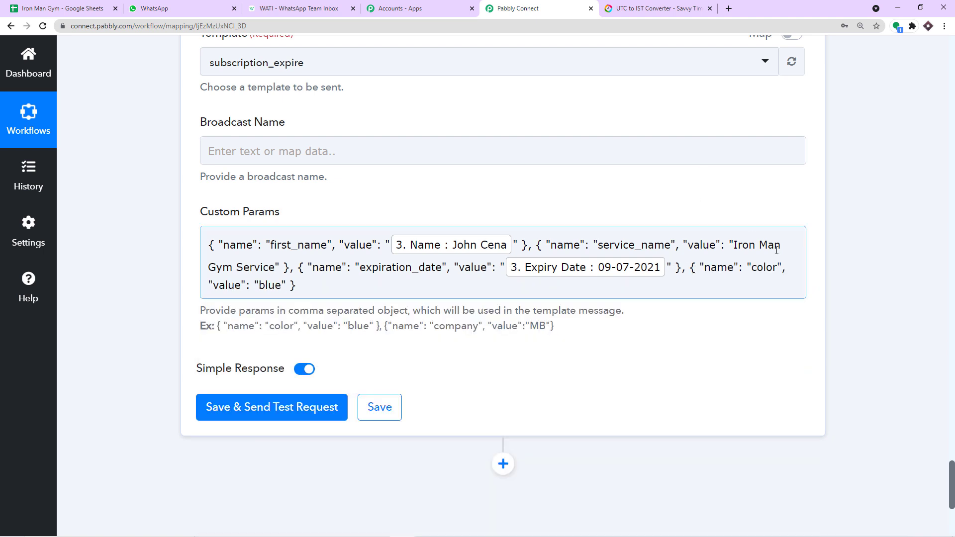
# Step: Replace the fourth parameter's name in Custom Params with link, copied from the WATI template body
pyautogui.moveTo(777, 264); pyautogui.dragTo(750, 266)
pyautogui.press('BackSpace')
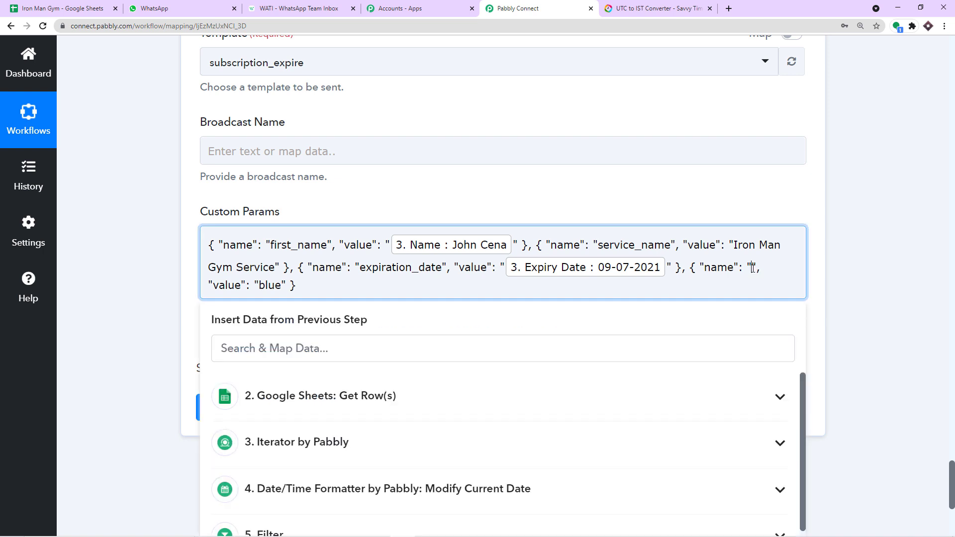
pyautogui.click(312, 6)
pyautogui.scroll(-1, 458, 323)
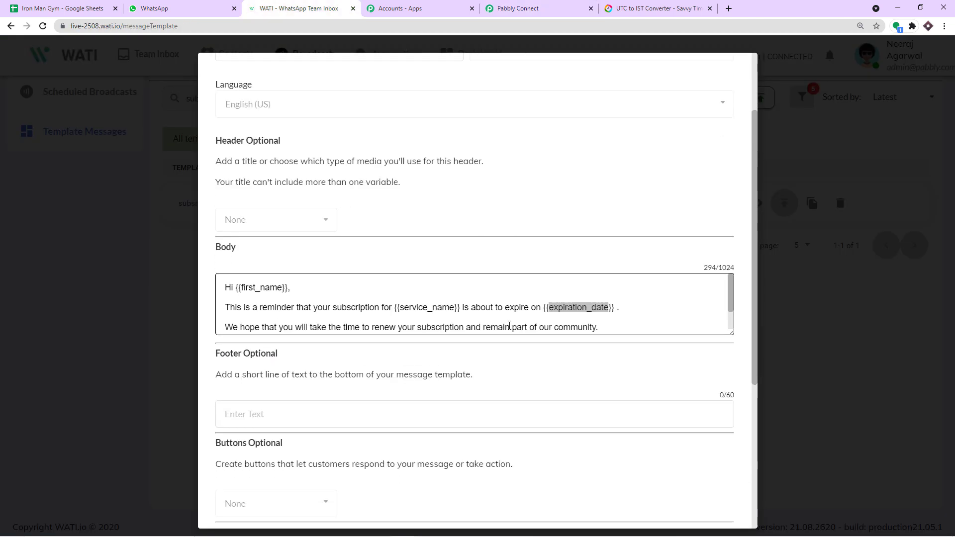
pyautogui.scroll(-1, 553, 305)
pyautogui.moveTo(414, 321); pyautogui.dragTo(399, 323)
pyautogui.rightClick(399, 323)
pyautogui.click(417, 326)
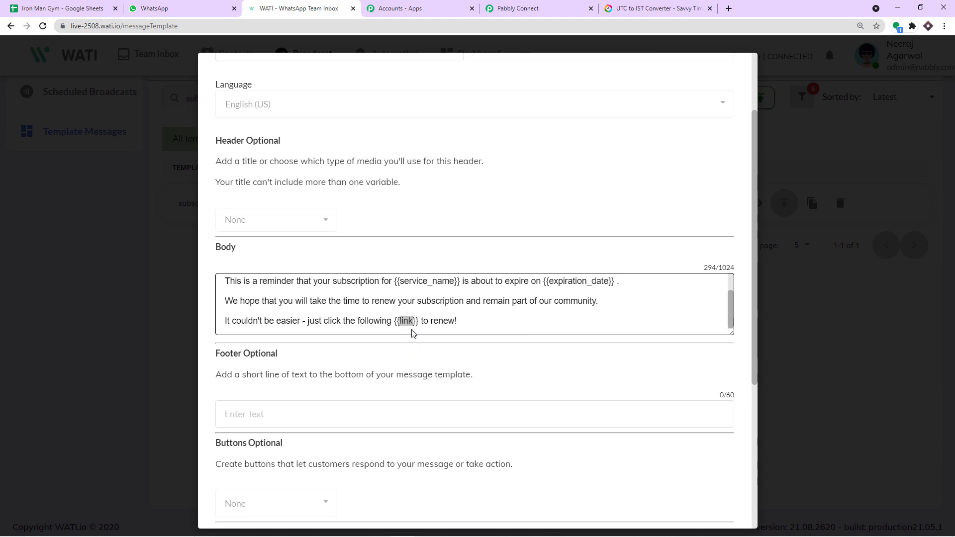
pyautogui.click(517, 9)
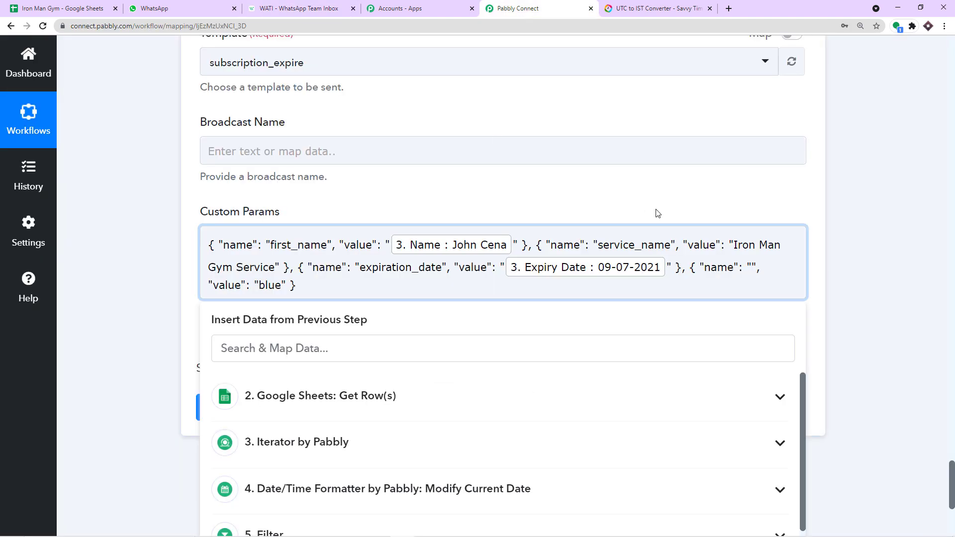
pyautogui.hotkey('ctrl', 'v')
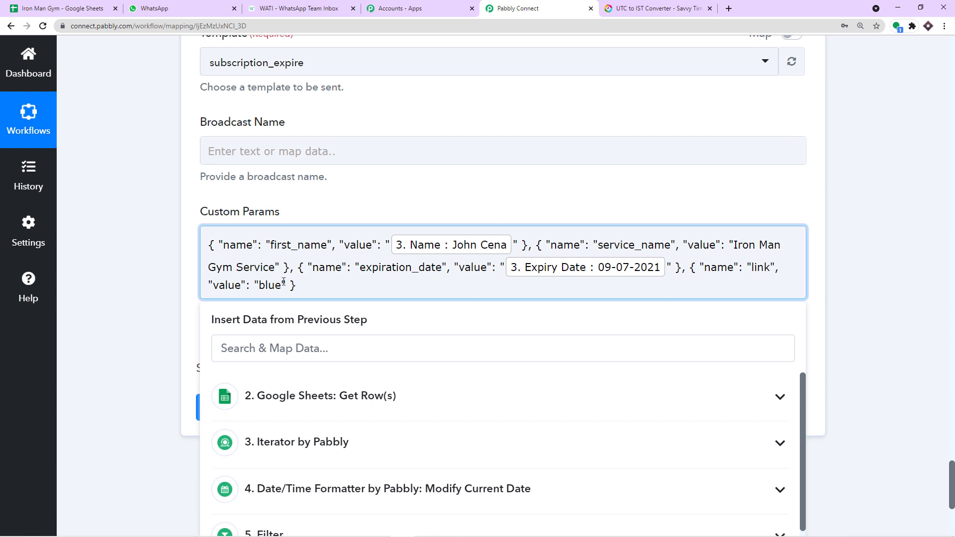
pyautogui.moveTo(283, 284); pyautogui.dragTo(259, 286)
pyautogui.press('BackSpace')
pyautogui.write('www.ironman')
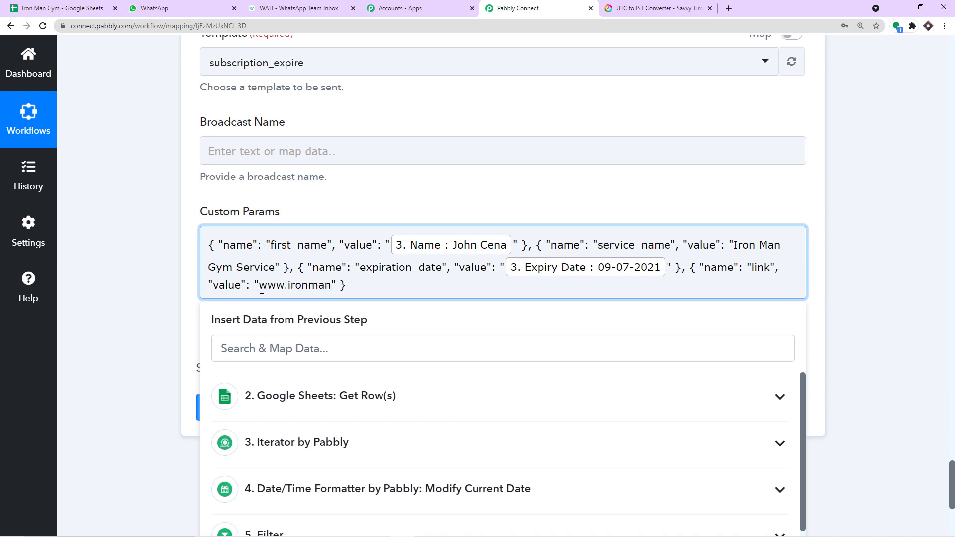
pyautogui.write('gymv')
pyautogui.press('BackSpace')
pyautogui.write('.com')
pyautogui.click(287, 206)
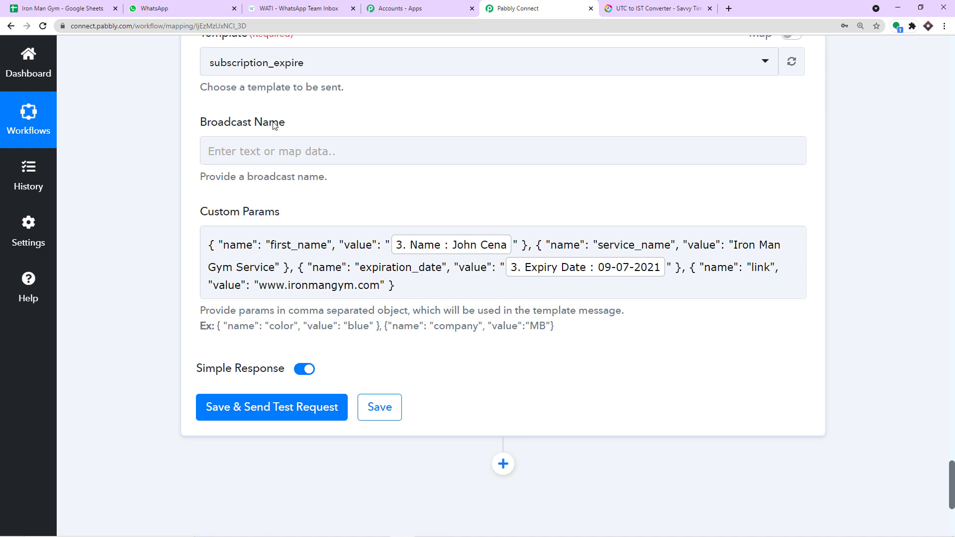
# Step: Close the template in WATI and look through the broadcast history for examples of broadcast names
pyautogui.click(306, 10)
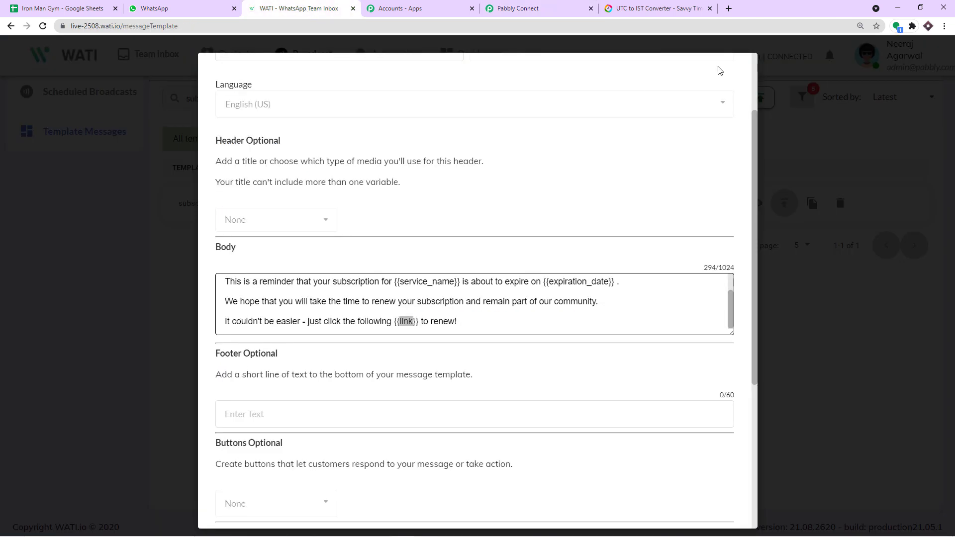
pyautogui.click(788, 70)
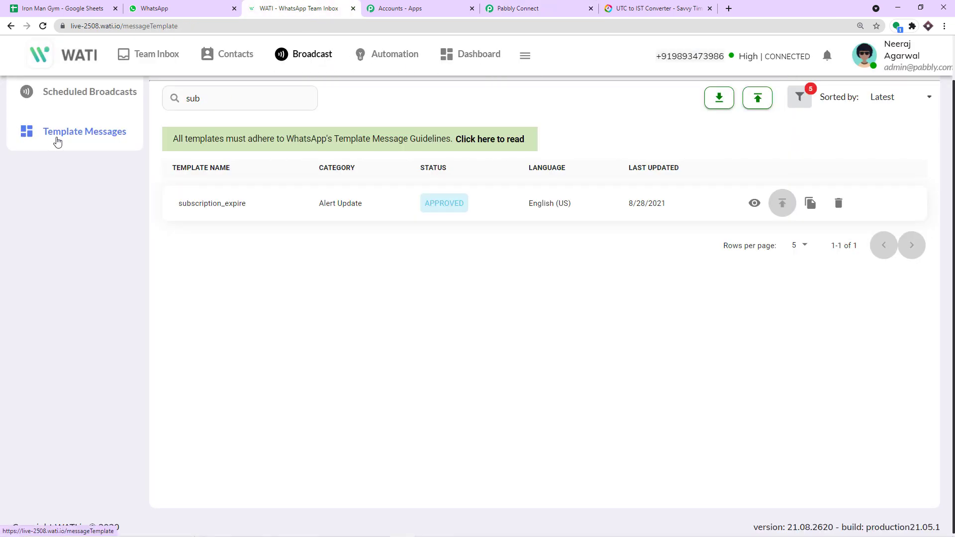
pyautogui.scroll(1, 69, 132)
pyautogui.click(94, 103)
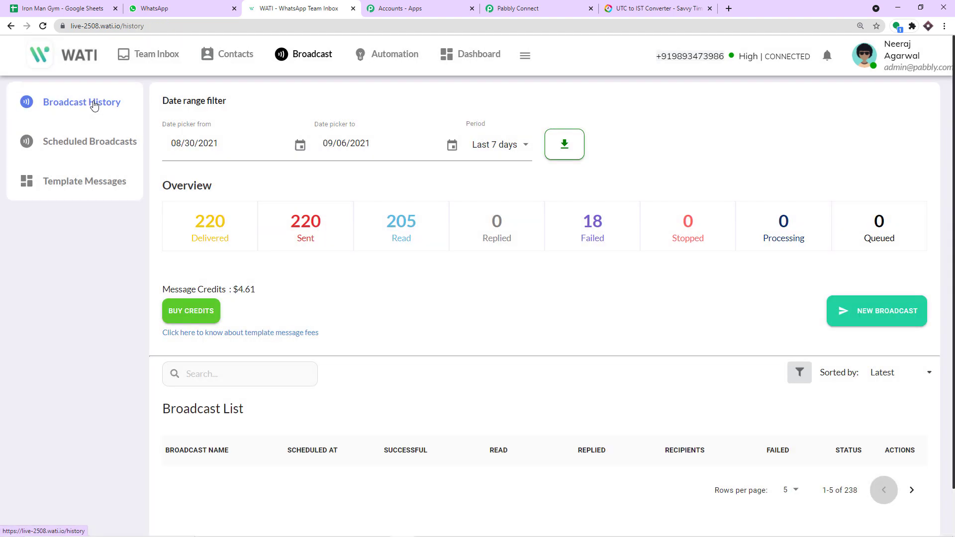
pyautogui.scroll(-5, 539, 245)
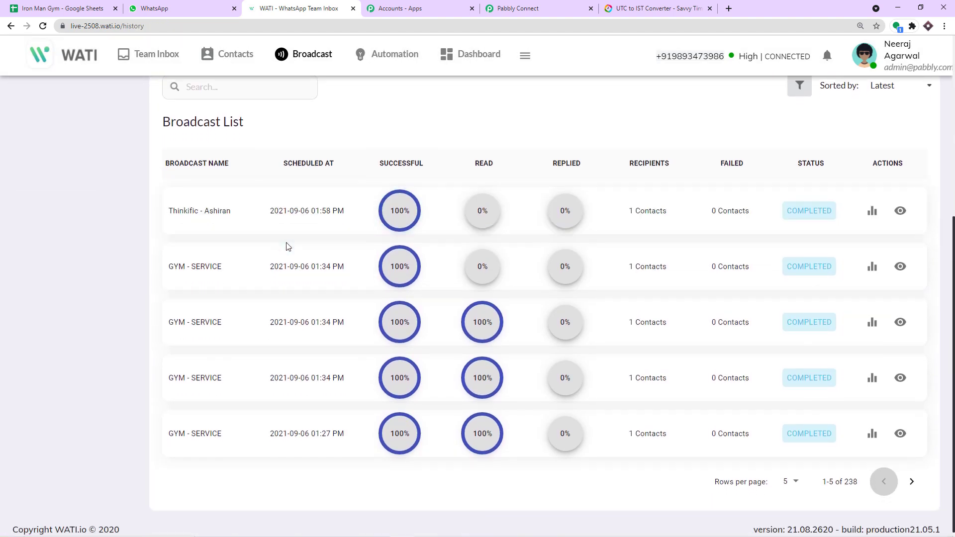
pyautogui.scroll(-1, 306, 244)
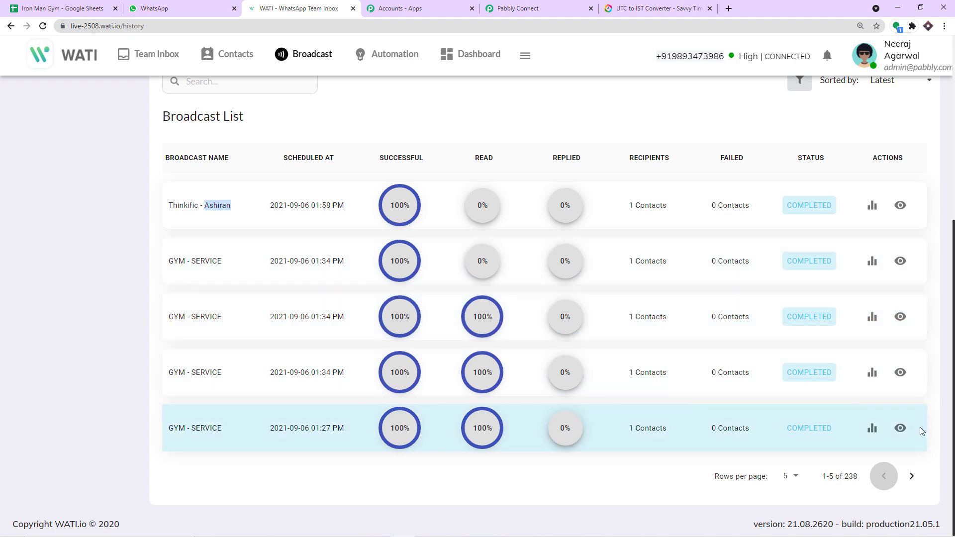
pyautogui.click(911, 477)
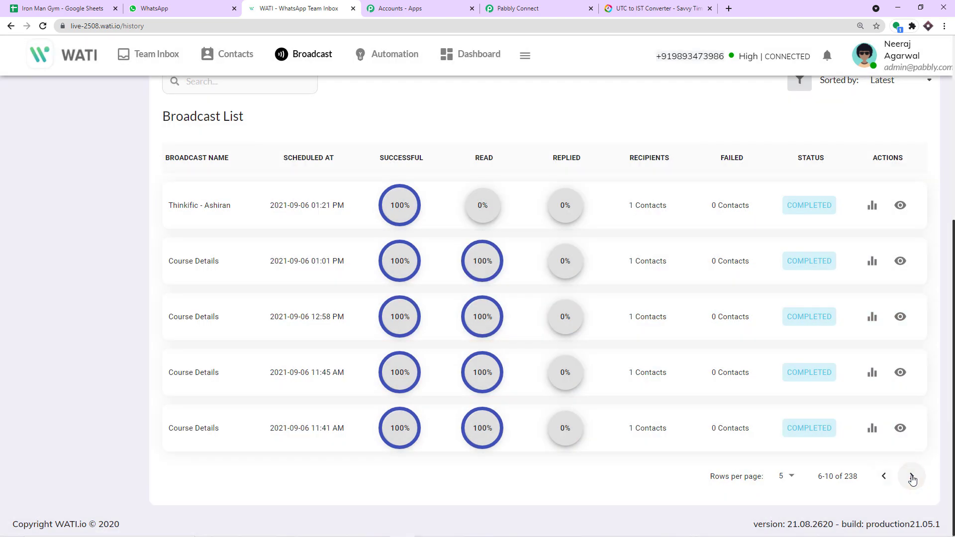
pyautogui.click(912, 477)
pyautogui.click(912, 477)
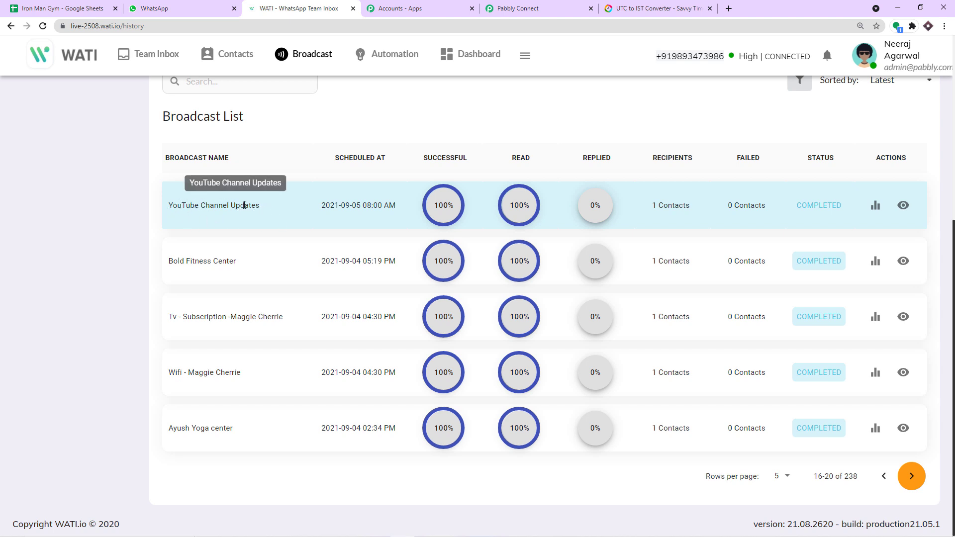
# Step: View the statistics of the YouTube Channel Updates broadcast, then examine how the Tv - Subscription broadcast is named
pyautogui.click(875, 207)
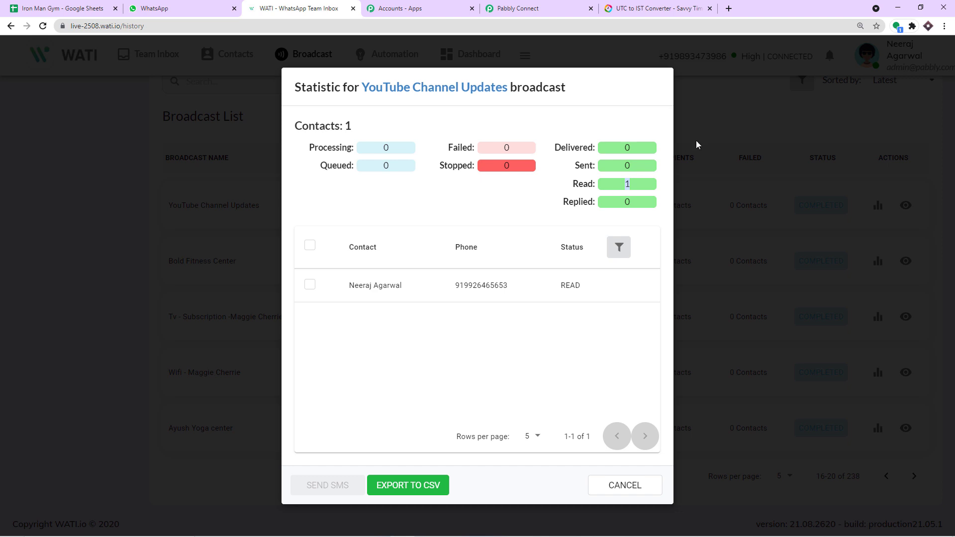
pyautogui.click(611, 482)
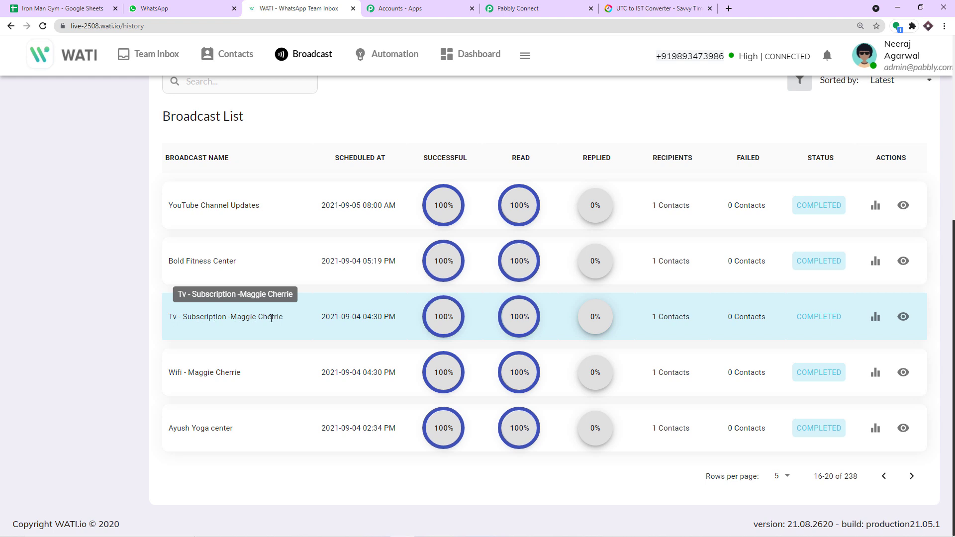
pyautogui.moveTo(283, 318); pyautogui.dragTo(232, 318)
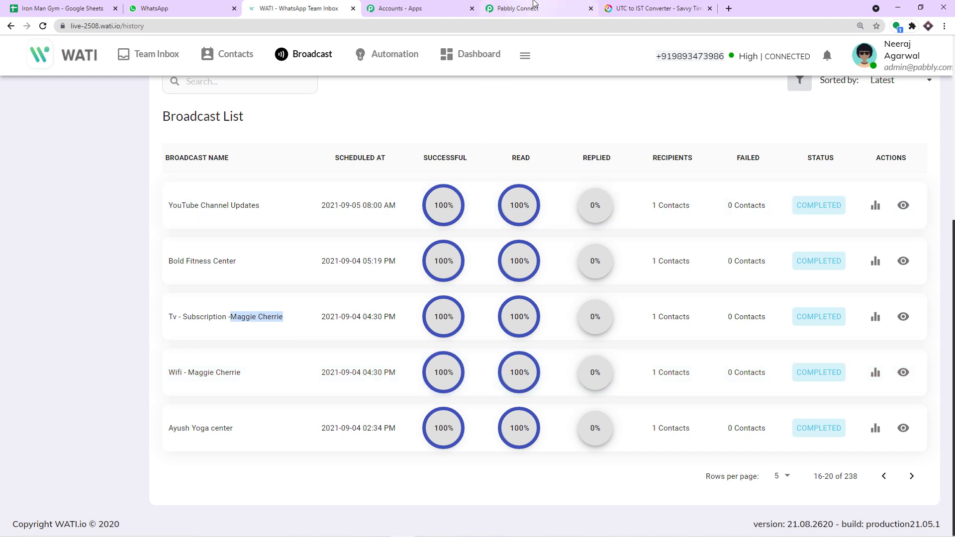
# Step: In Pabbly Connect, set the Broadcast Name to "Gym - Customer -" followed by the Name field mapped from the Iterator by Pabbly step
pyautogui.click(517, 9)
pyautogui.click(251, 149)
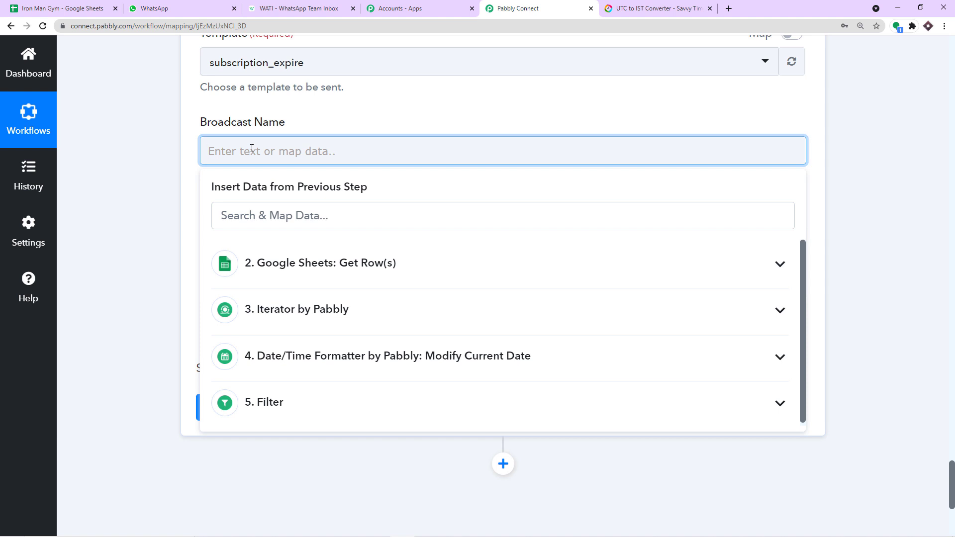
pyautogui.write('Gym - Customer -')
pyautogui.click(296, 319)
pyautogui.click(148, 172)
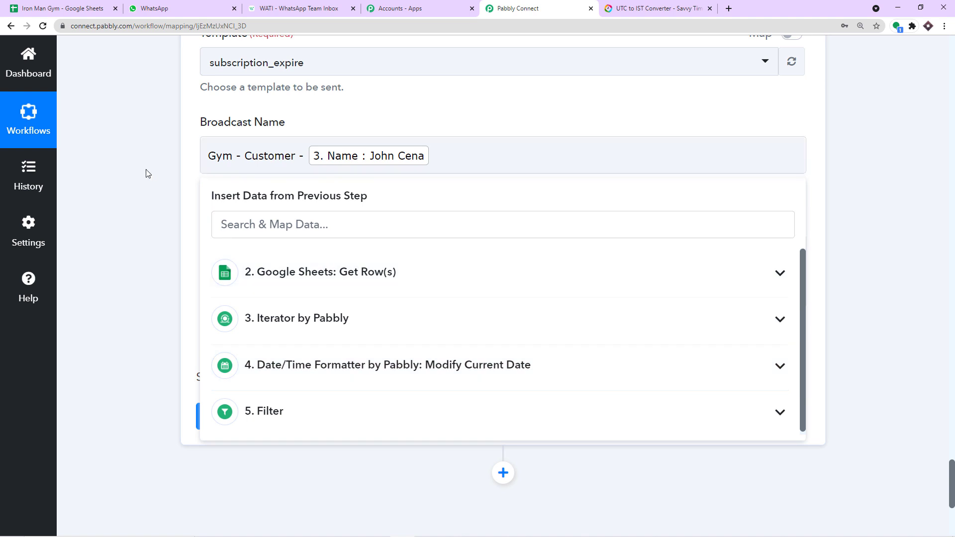
# Step: Compare the Broadcast Name's fixed text and mapped name with the member names in the Iron Man Gym spreadsheet
pyautogui.moveTo(210, 156); pyautogui.dragTo(342, 164)
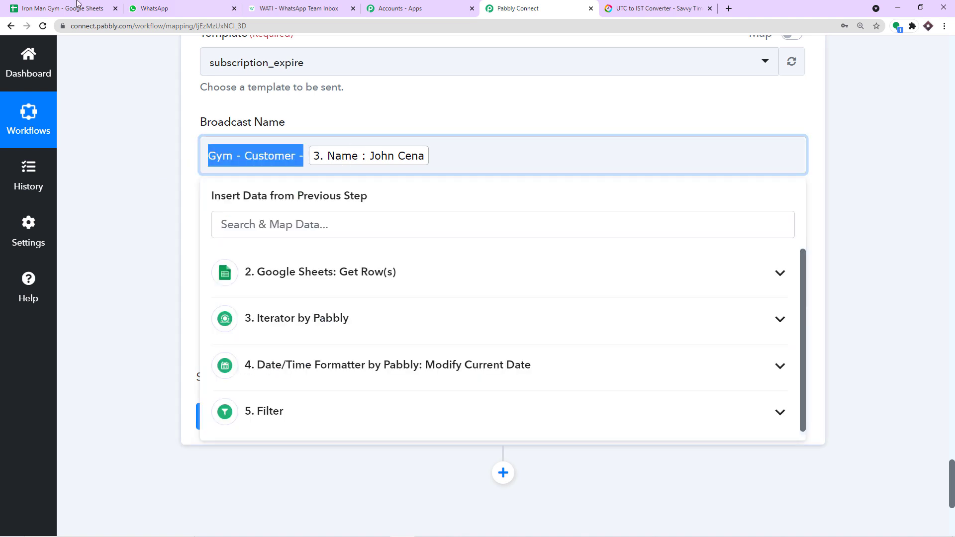
pyautogui.click(62, 6)
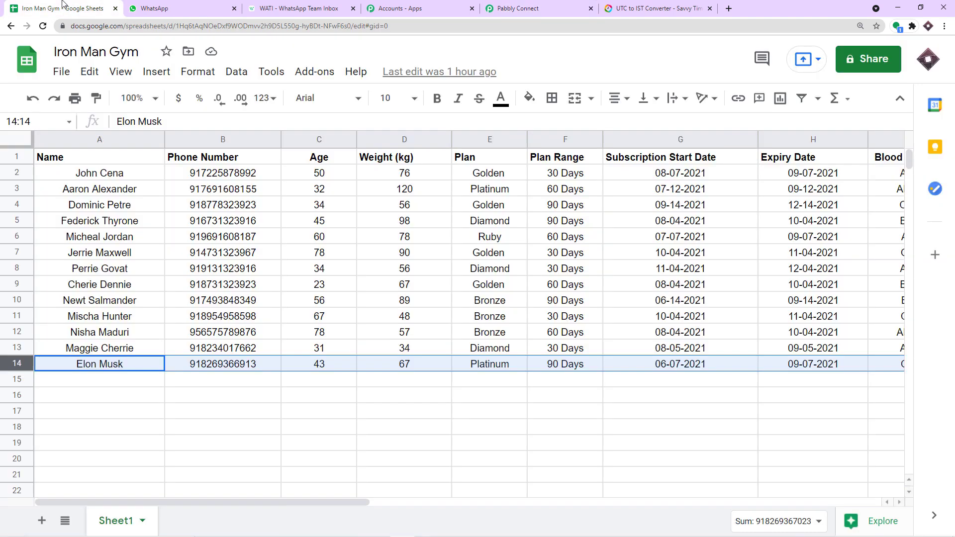
pyautogui.click(100, 187)
pyautogui.click(504, 10)
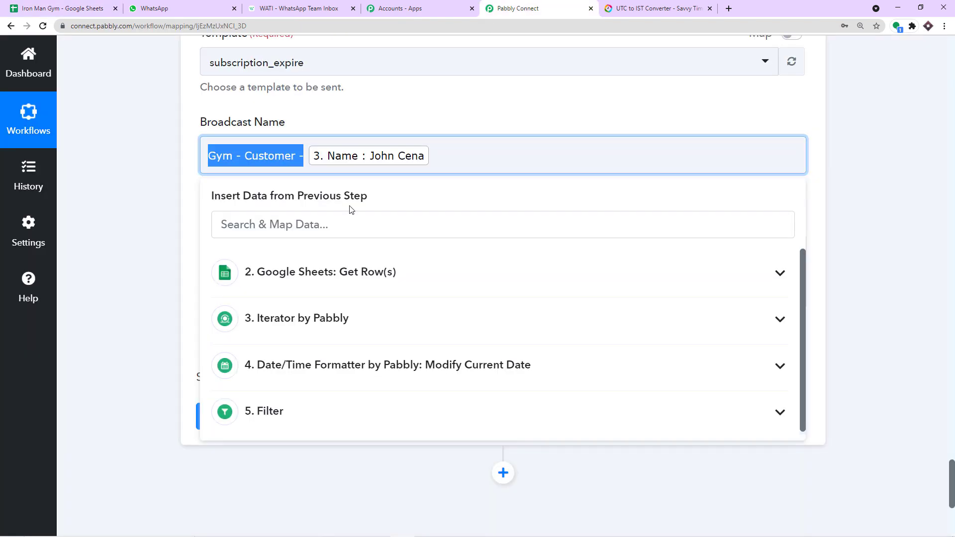
pyautogui.click(30, 3)
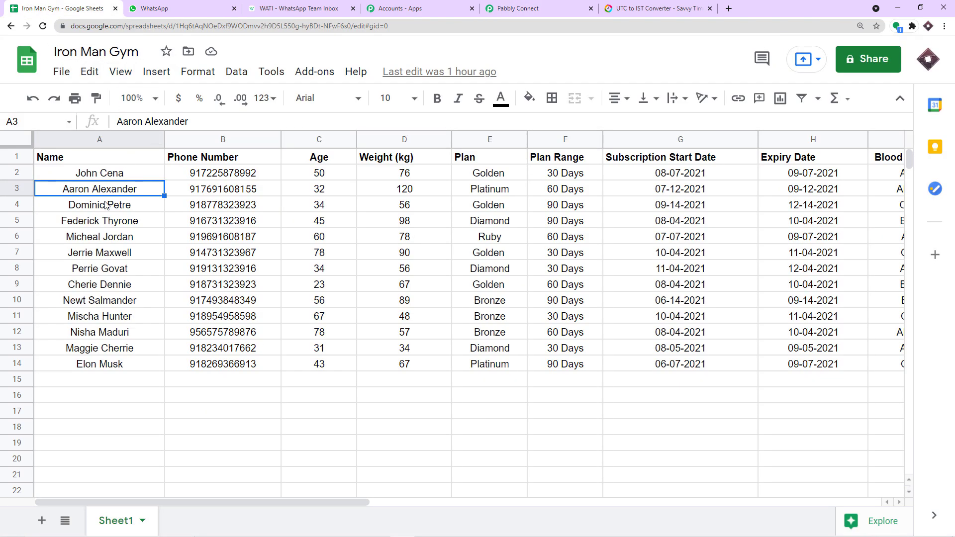
pyautogui.click(512, 8)
pyautogui.click(114, 187)
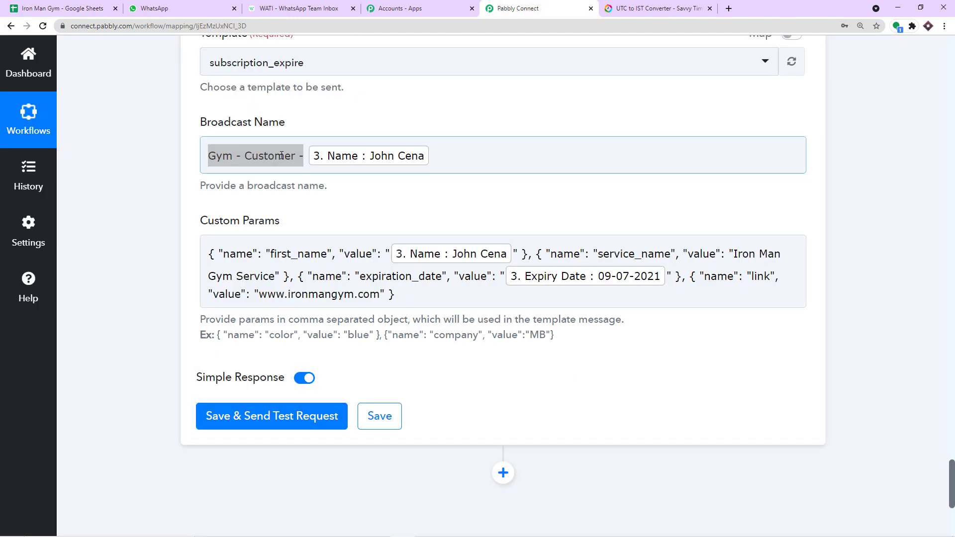
# Step: Review the WATI action's number, template, broadcast name and parameters, then save it and send a test request
pyautogui.scroll(4, 432, 127)
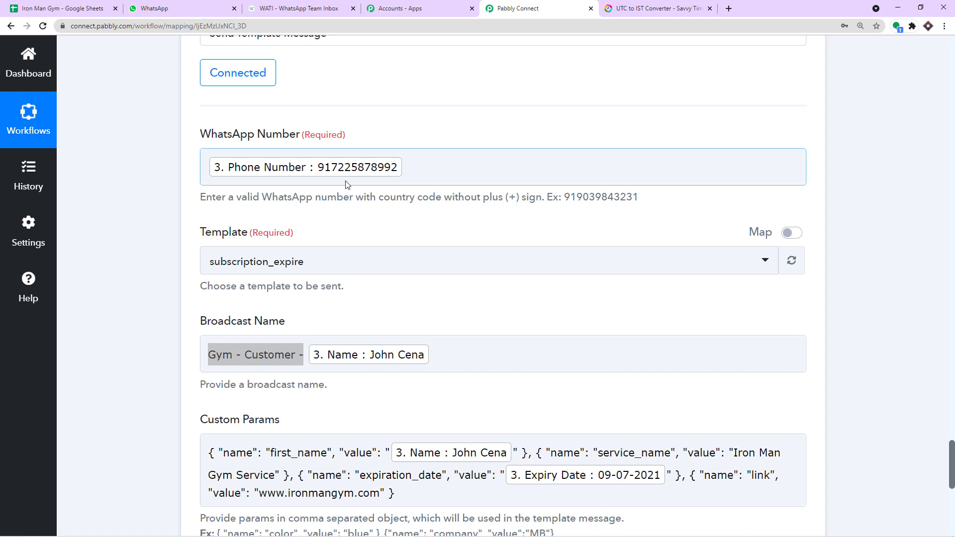
pyautogui.scroll(-1, 346, 185)
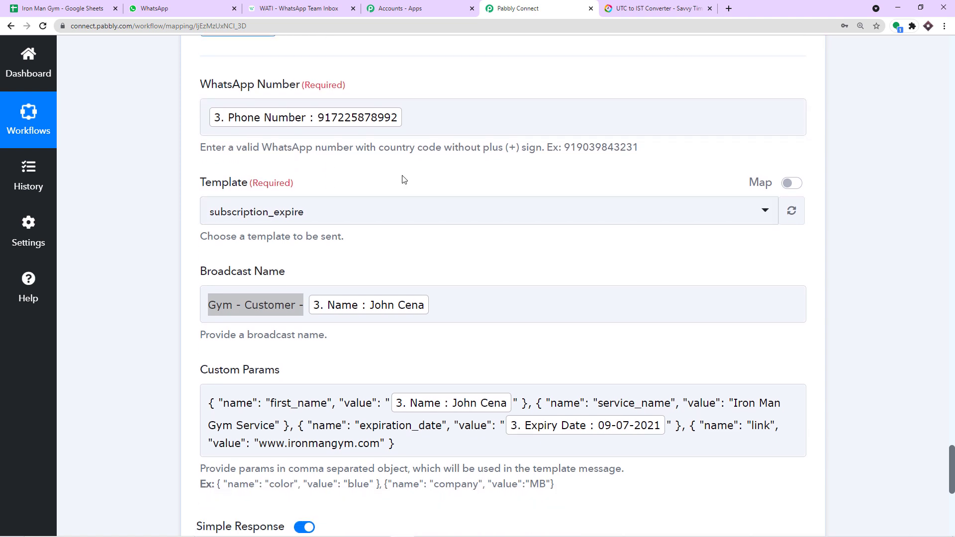
pyautogui.scroll(-1, 398, 175)
pyautogui.scroll(-2, 317, 214)
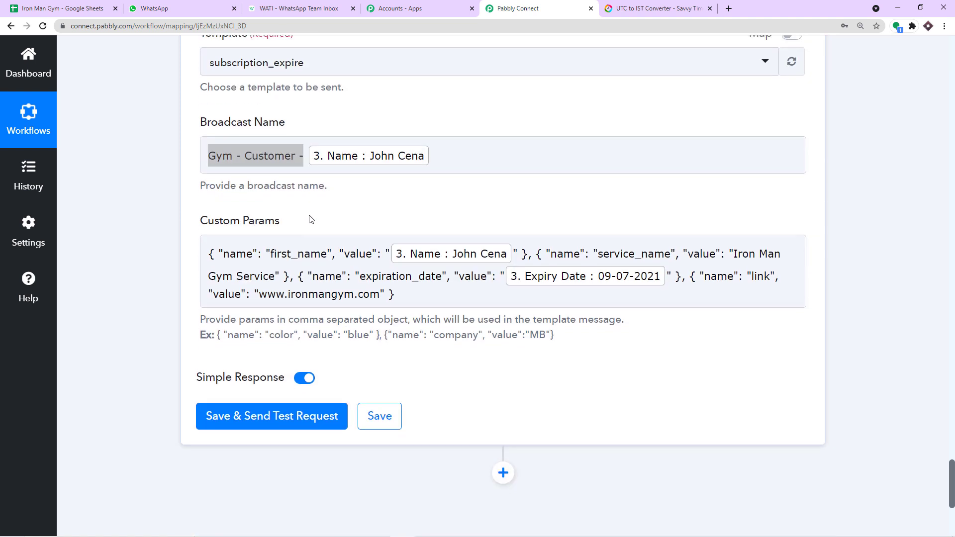
pyautogui.scroll(-3, 308, 221)
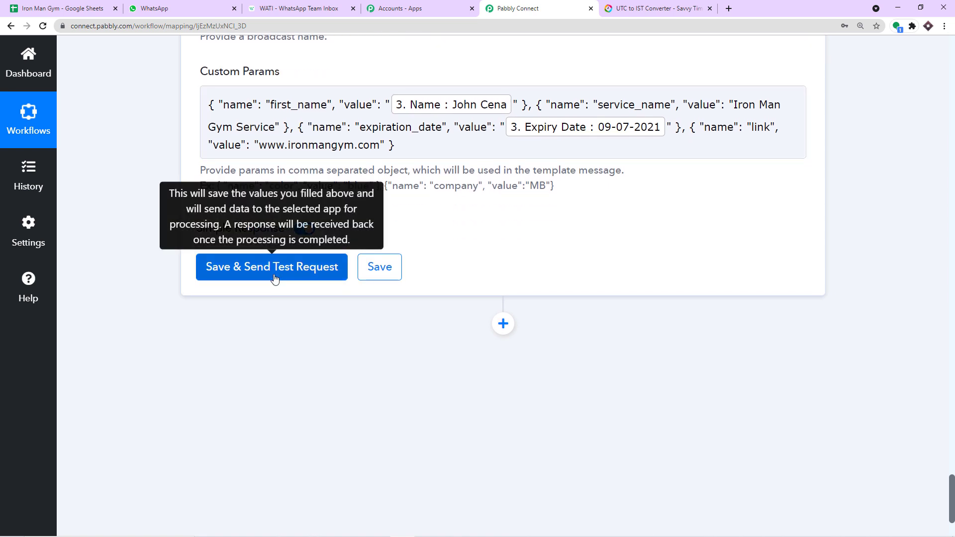
pyautogui.click(274, 271)
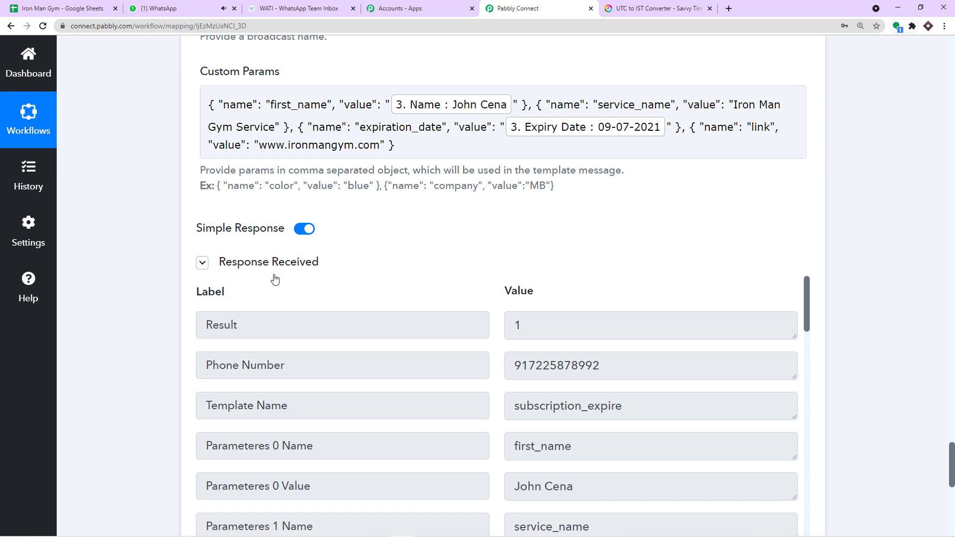
# Step: Read the test reminder received in WhatsApp, then reload WATI's broadcast history and examine the newest entry's broadcast name
pyautogui.click(164, 9)
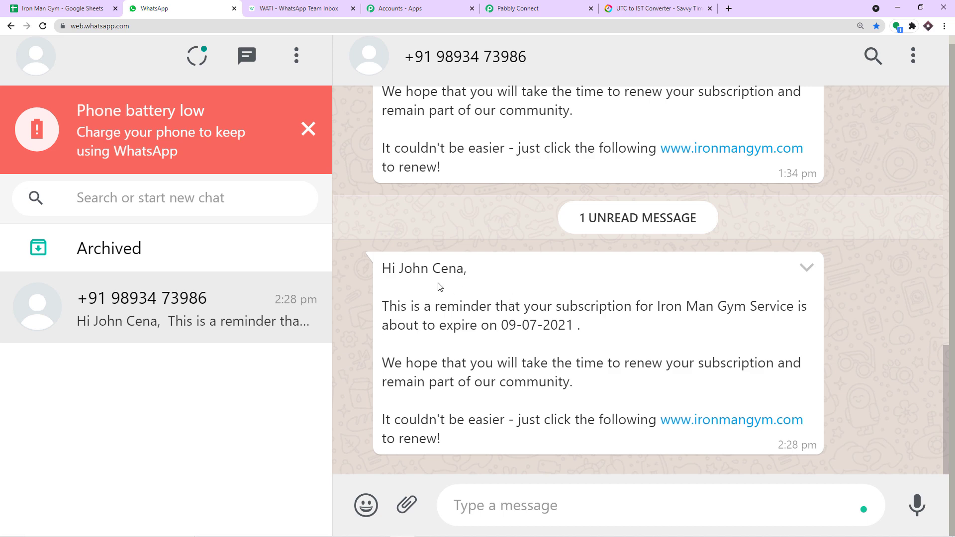
pyautogui.click(306, 8)
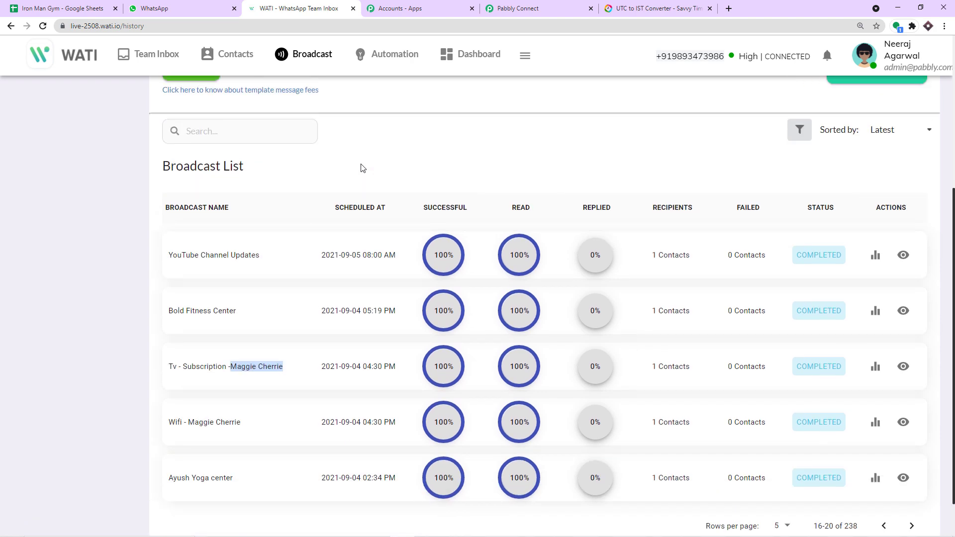
pyautogui.scroll(3, 361, 167)
pyautogui.click(43, 27)
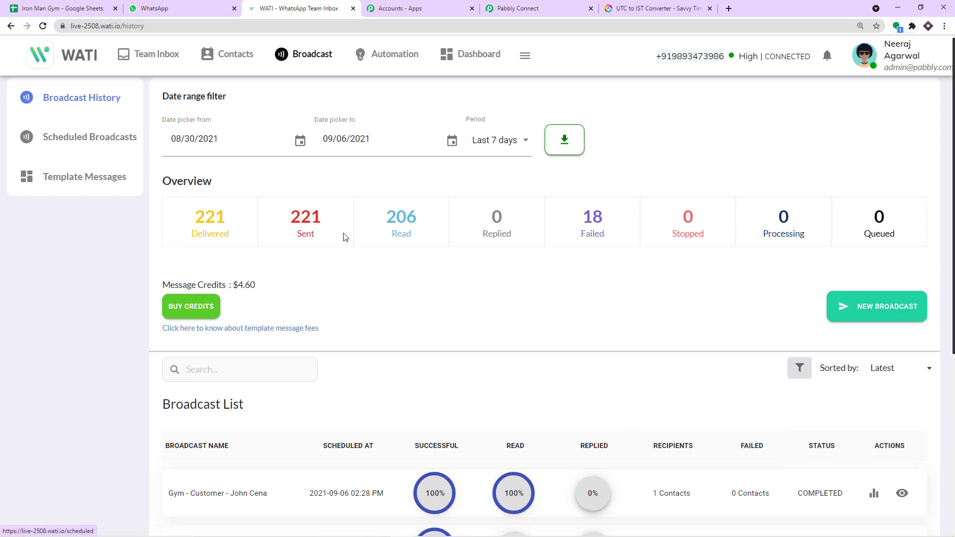
pyautogui.scroll(-4, 345, 234)
pyautogui.scroll(-1, 345, 237)
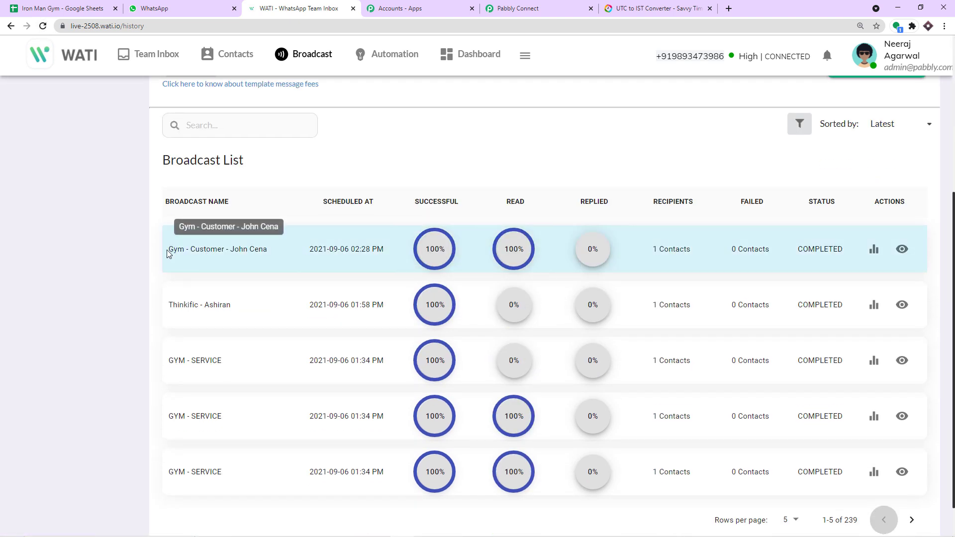
pyautogui.moveTo(171, 250); pyautogui.dragTo(281, 254)
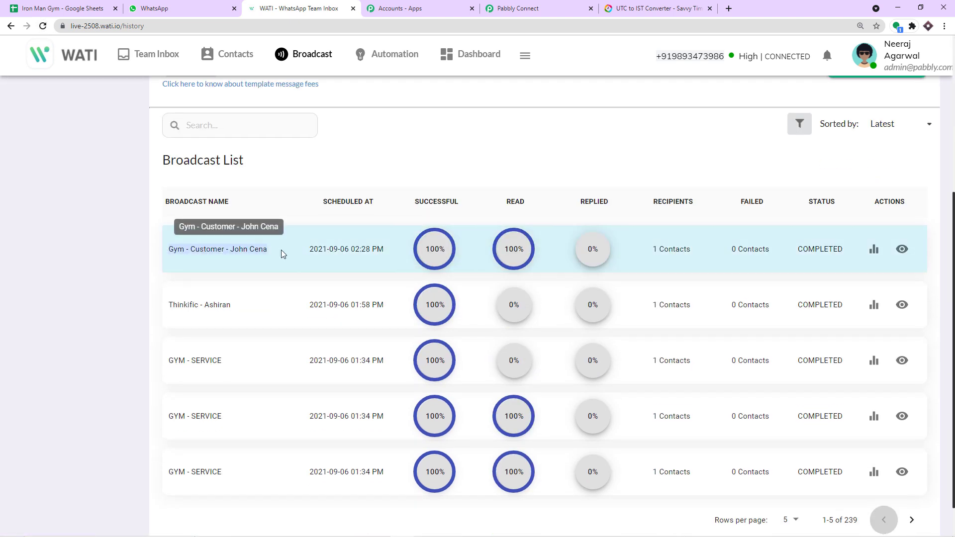
pyautogui.click(377, 126)
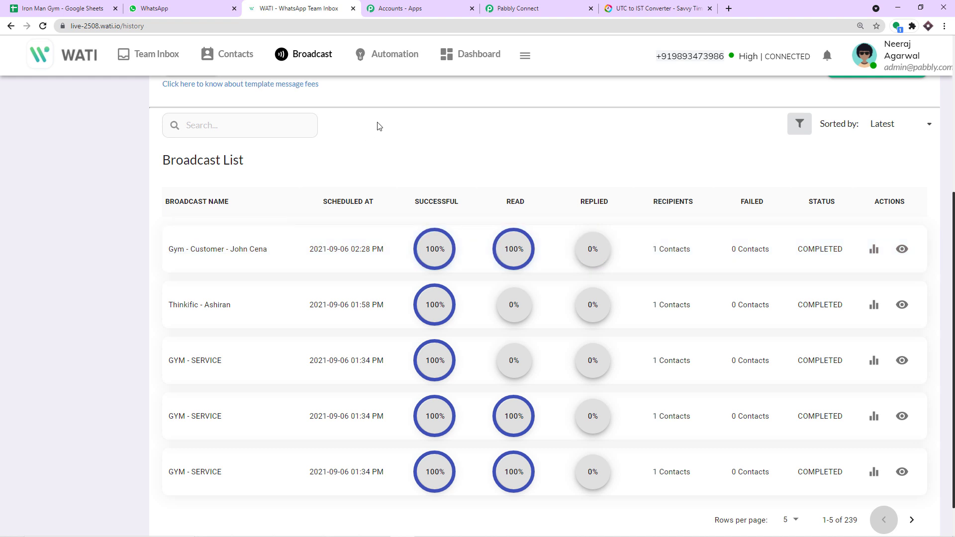
# Step: In the Iron Man Gym spreadsheet, examine the row 6 member's subscription start and expiry dates, and the expiry date in row 14
pyautogui.click(88, 6)
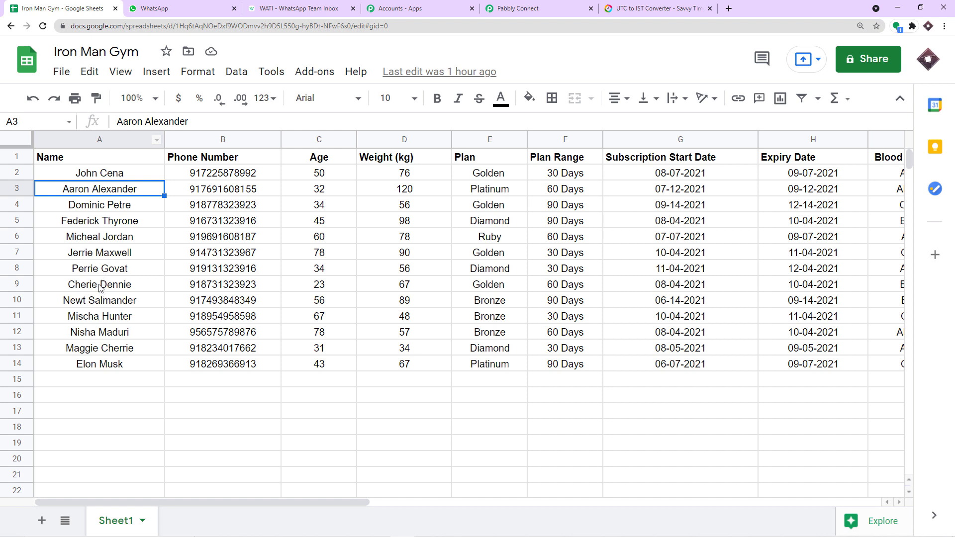
pyautogui.click(88, 241)
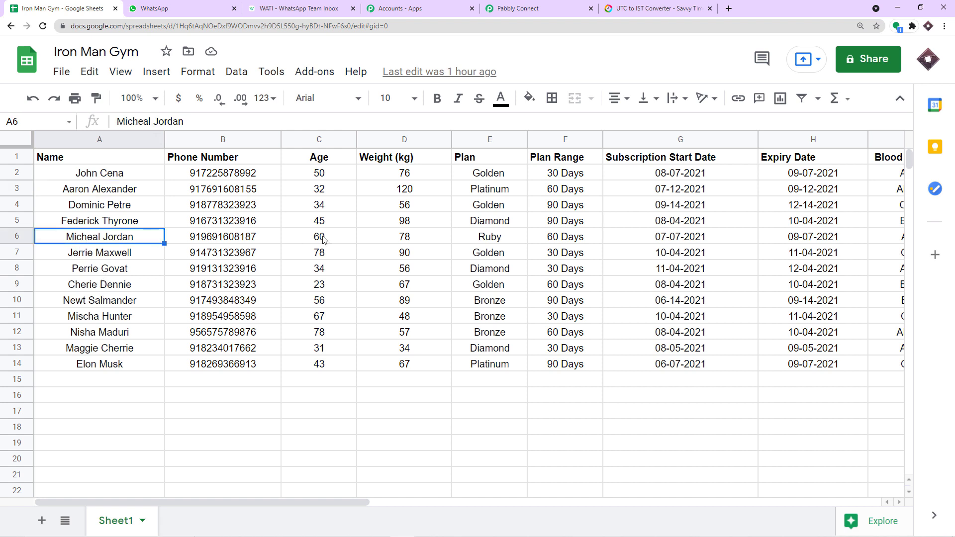
pyautogui.click(689, 238)
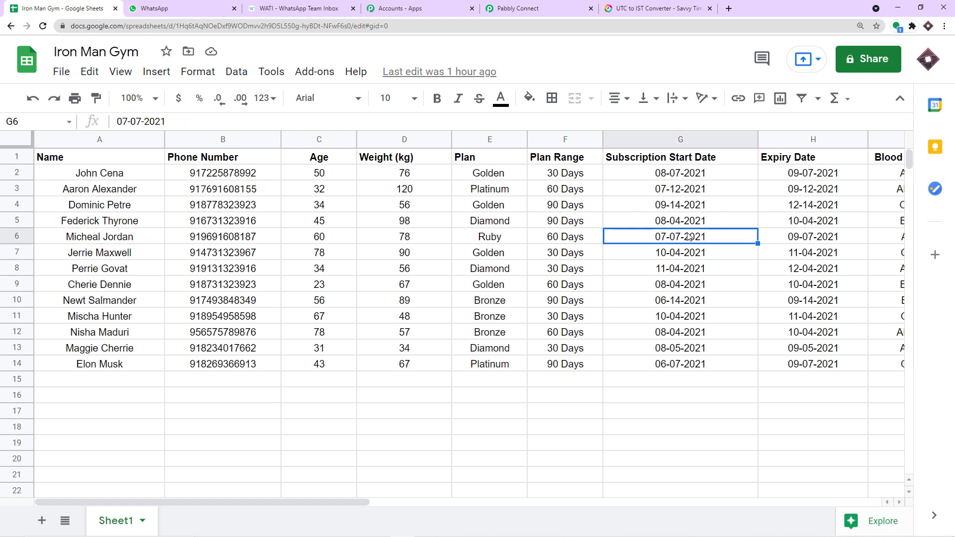
pyautogui.click(799, 240)
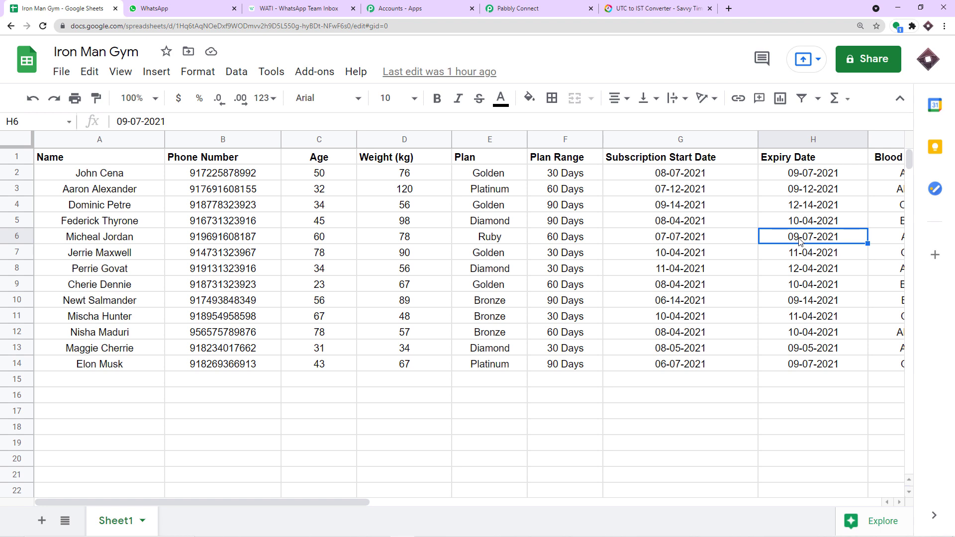
pyautogui.click(795, 369)
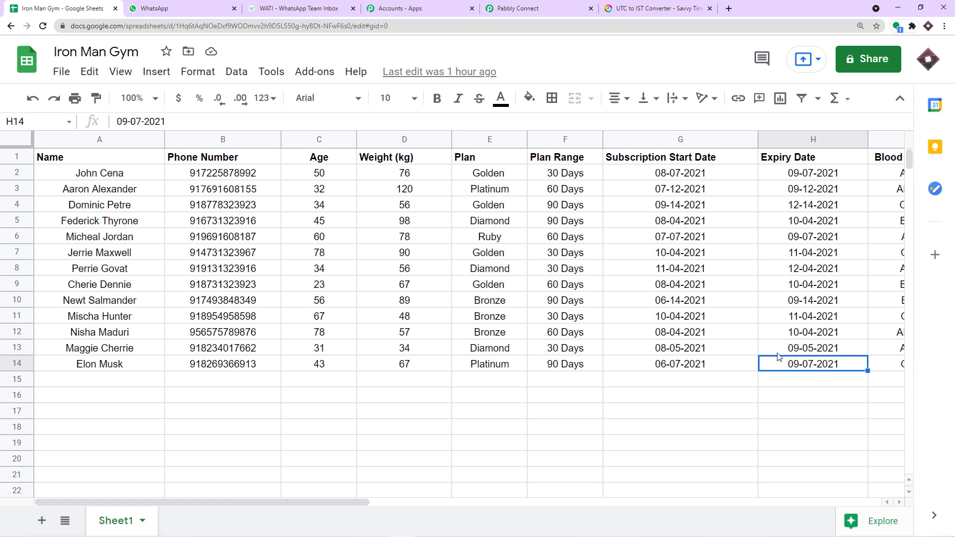
# Step: Review the schedule trigger's frequency and run time in Pabbly Connect, and compare the time with the UTC to IST converter
pyautogui.click(555, 5)
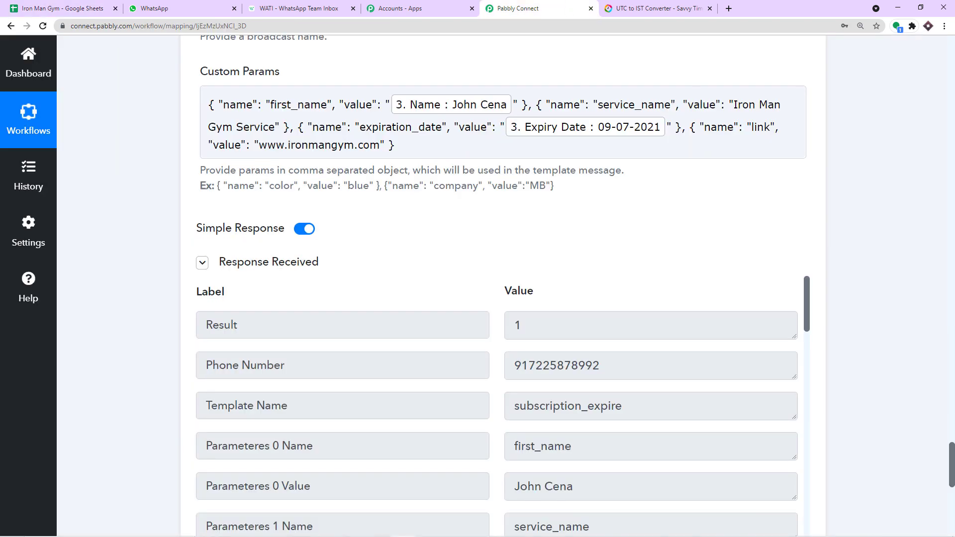
pyautogui.moveTo(951, 465); pyautogui.dragTo(952, 35)
pyautogui.scroll(-6, 518, 198)
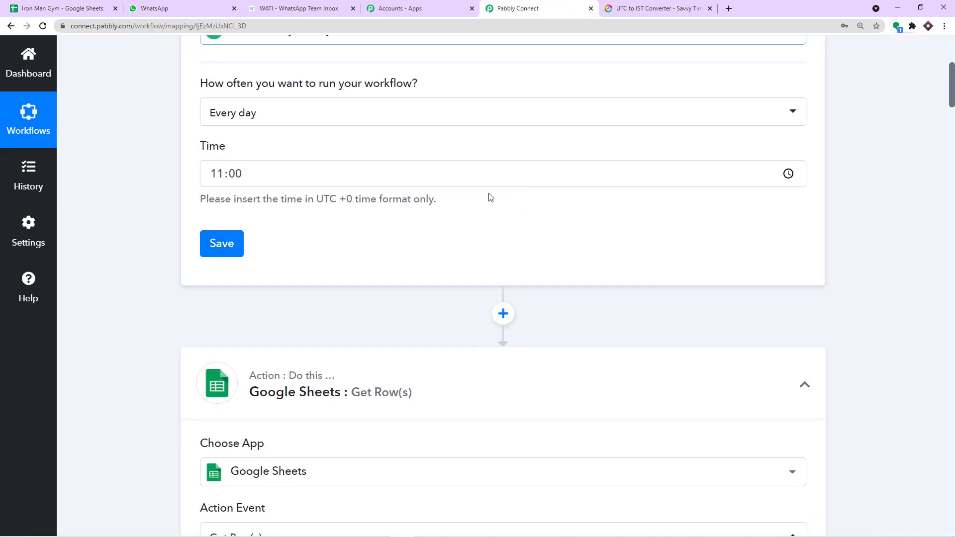
pyautogui.click(644, 7)
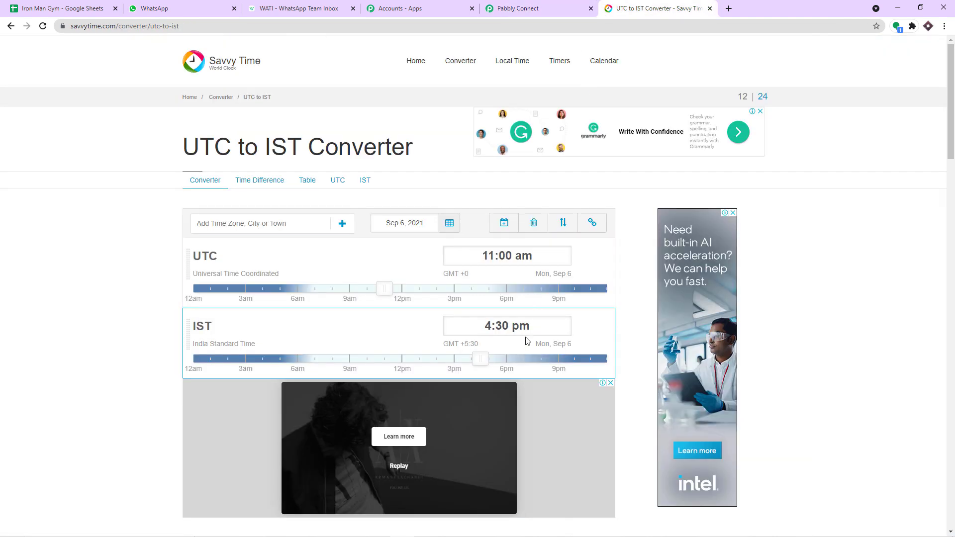
pyautogui.click(502, 4)
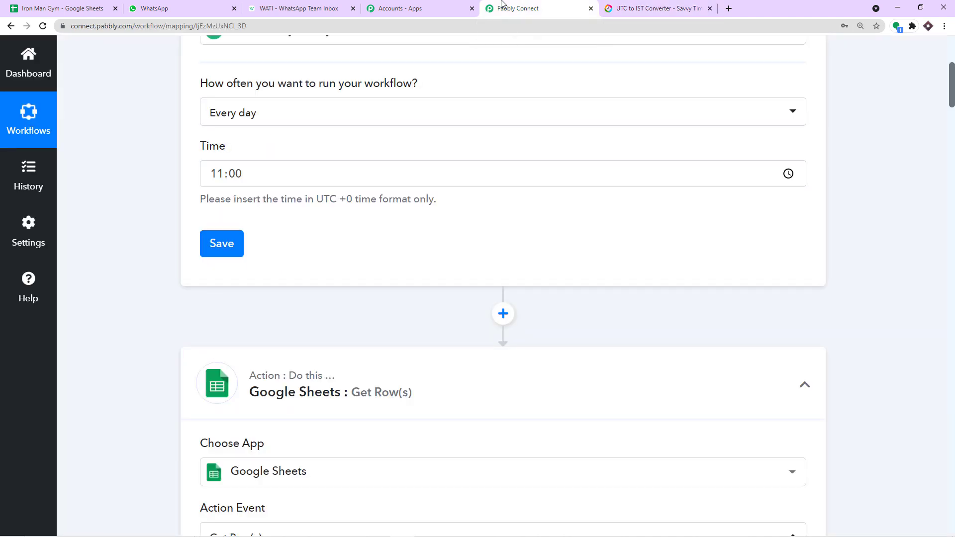
# Step: Return to the Iron Man Gym spreadsheet and examine the expiry date of the member in row 3
pyautogui.hotkey('ctrl', '1')
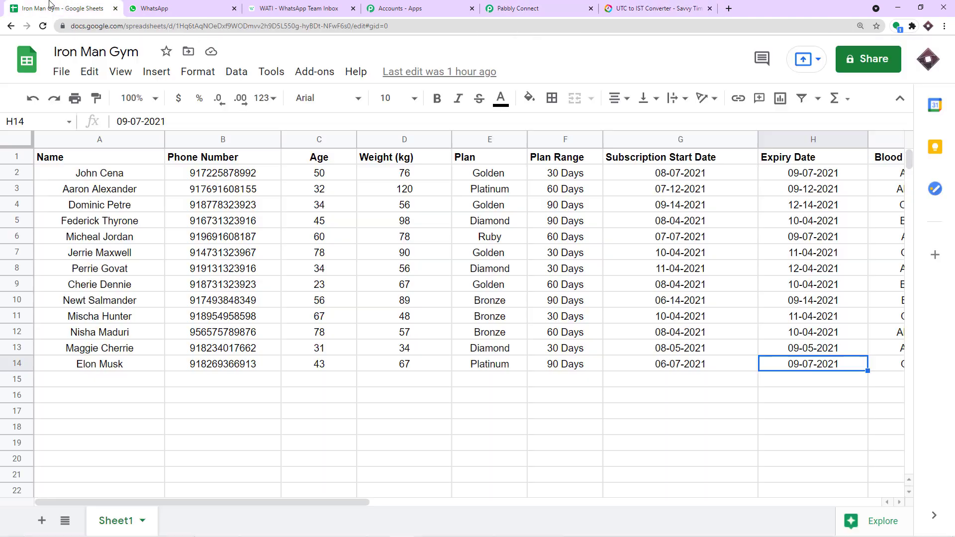
pyautogui.click(794, 195)
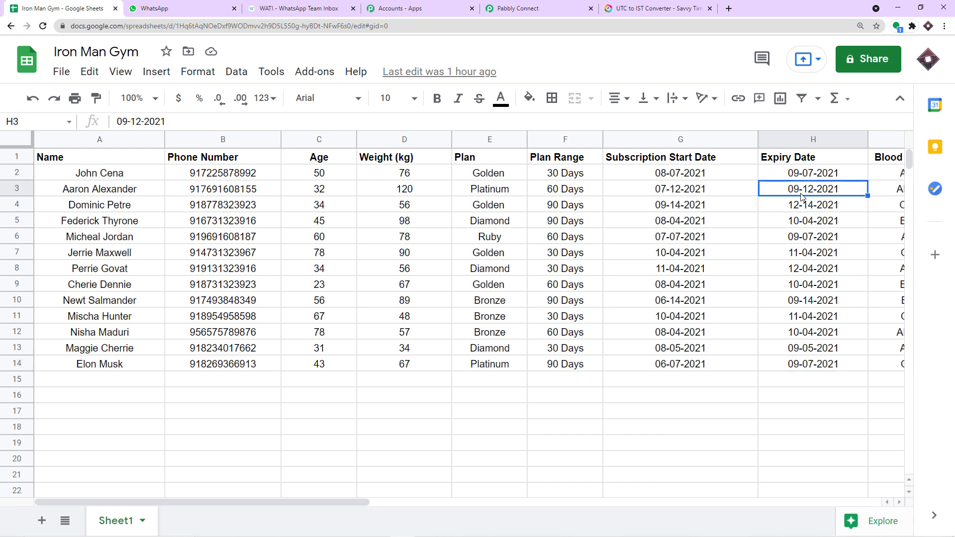